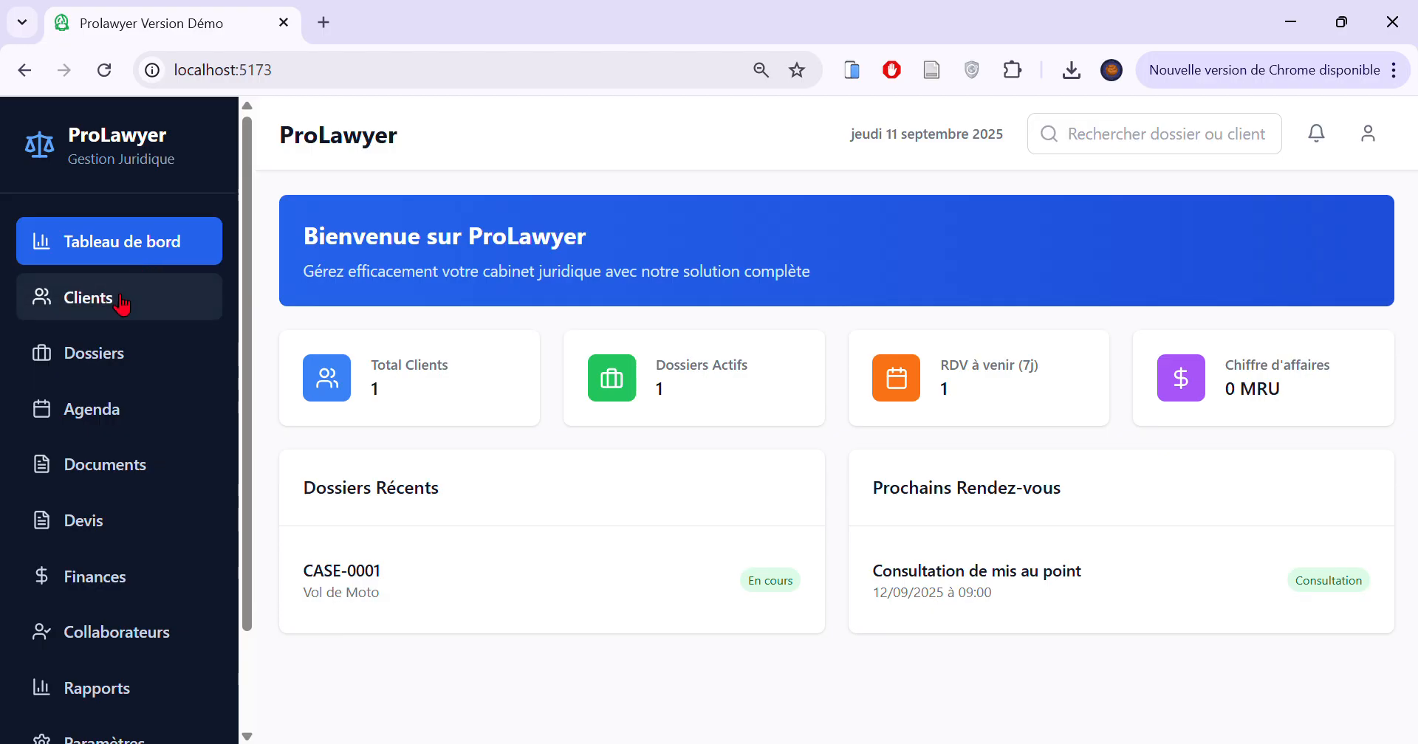
Look through the Clients and Dossiers lists and the September 2025 Agenda calendar.
click(125, 302)
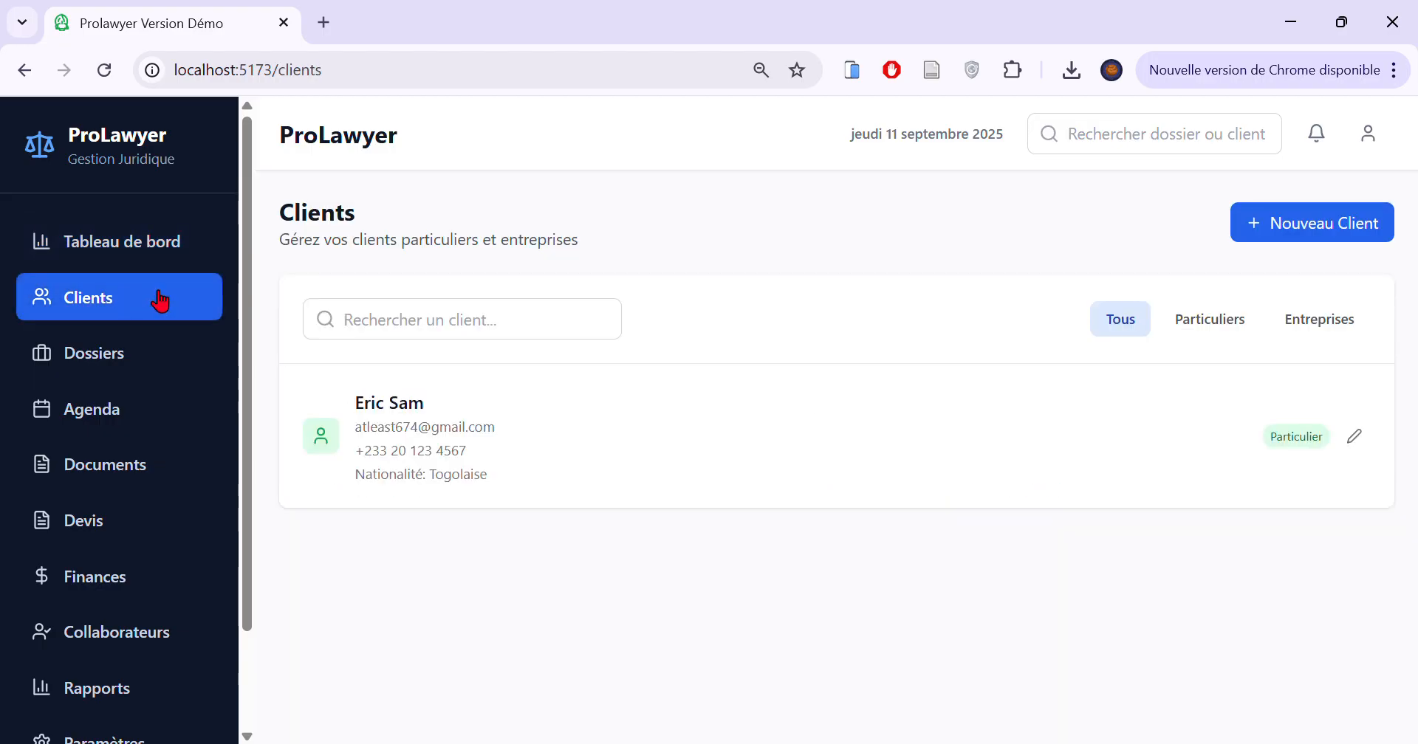
click(126, 366)
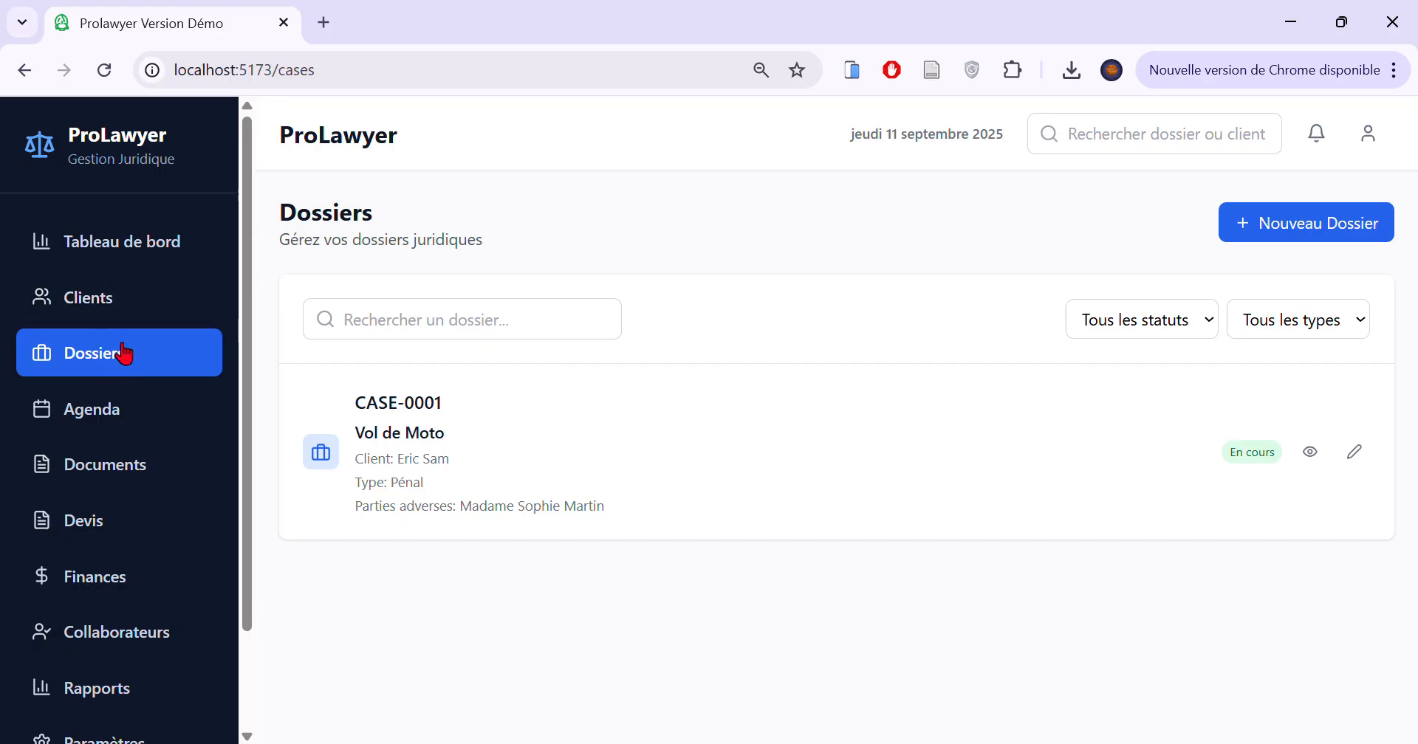
click(118, 421)
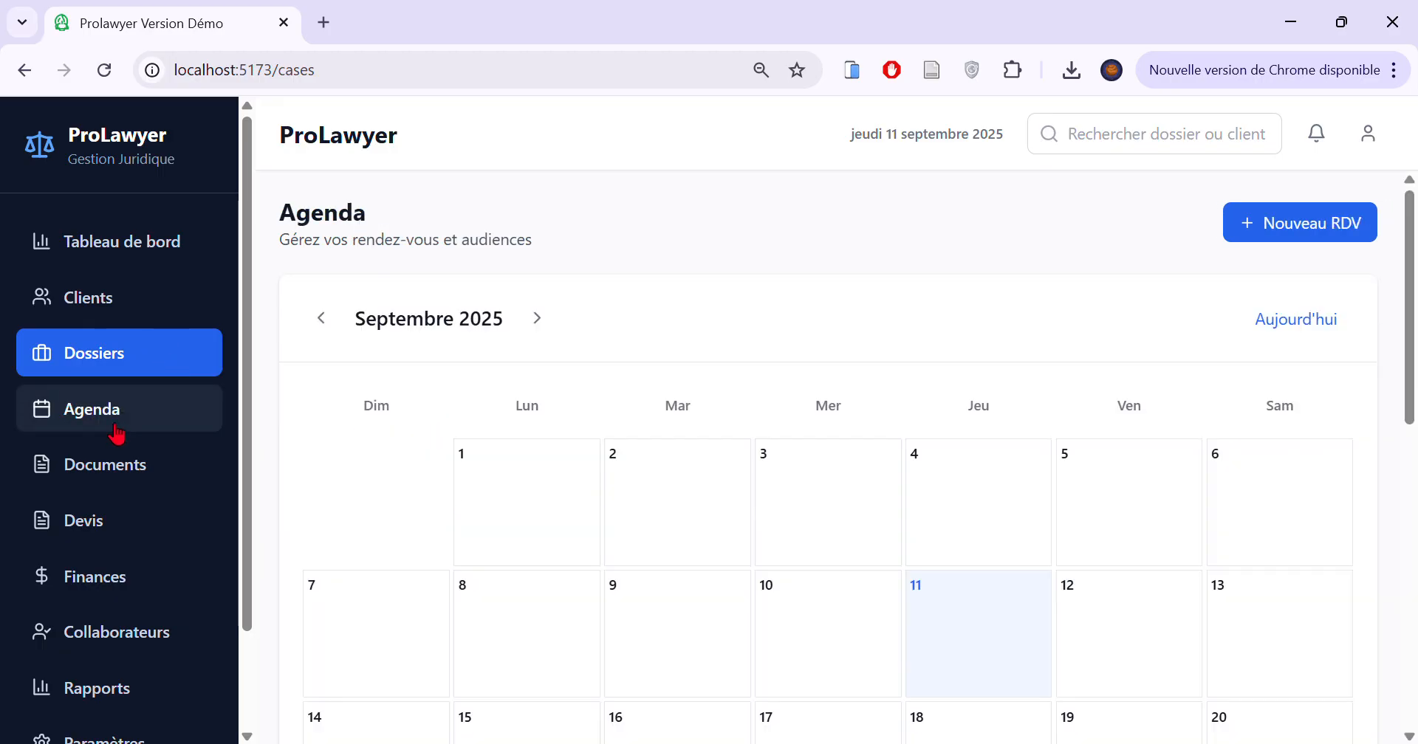
scroll(414, 421, down, 2)
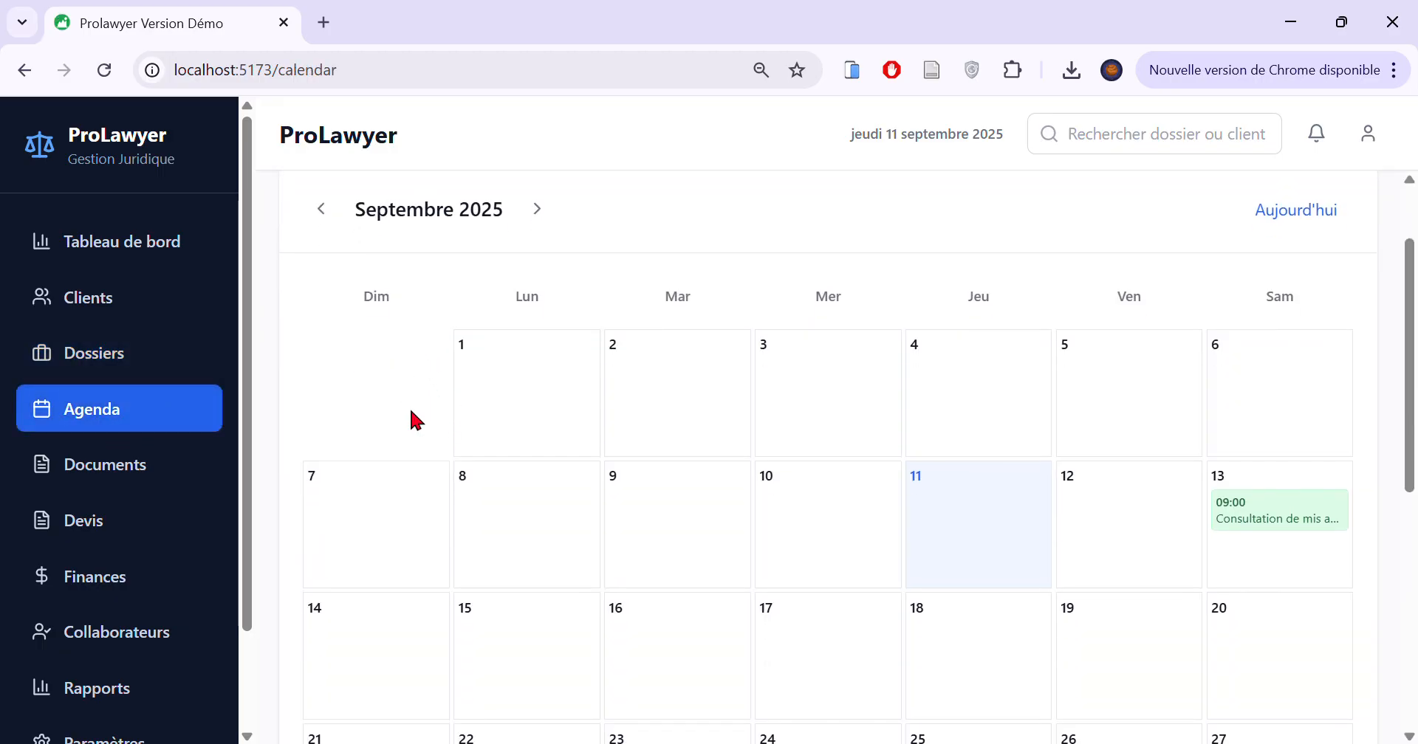
scroll(416, 421, up, 2)
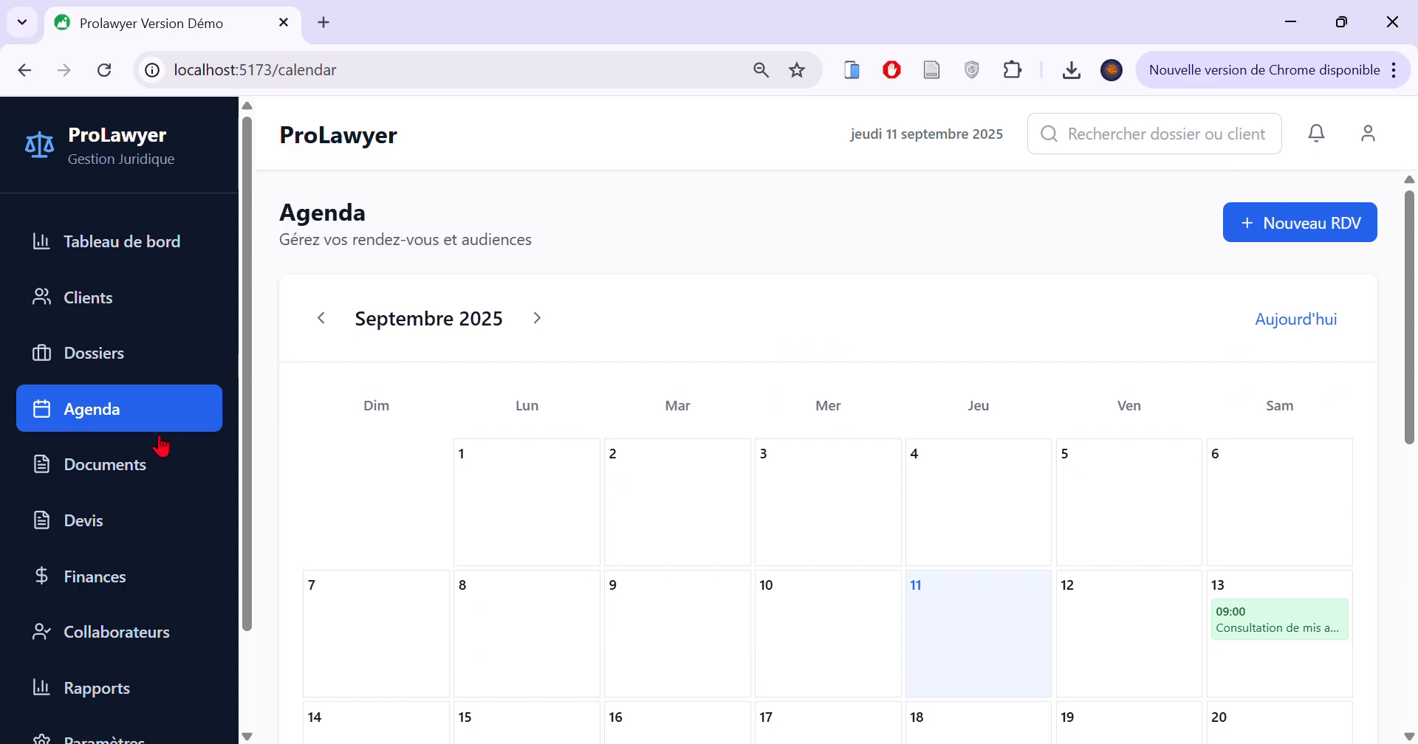
Tour the remaining work sections from Documents and Devis through Finances, Collaborateurs and Rapports.
click(140, 466)
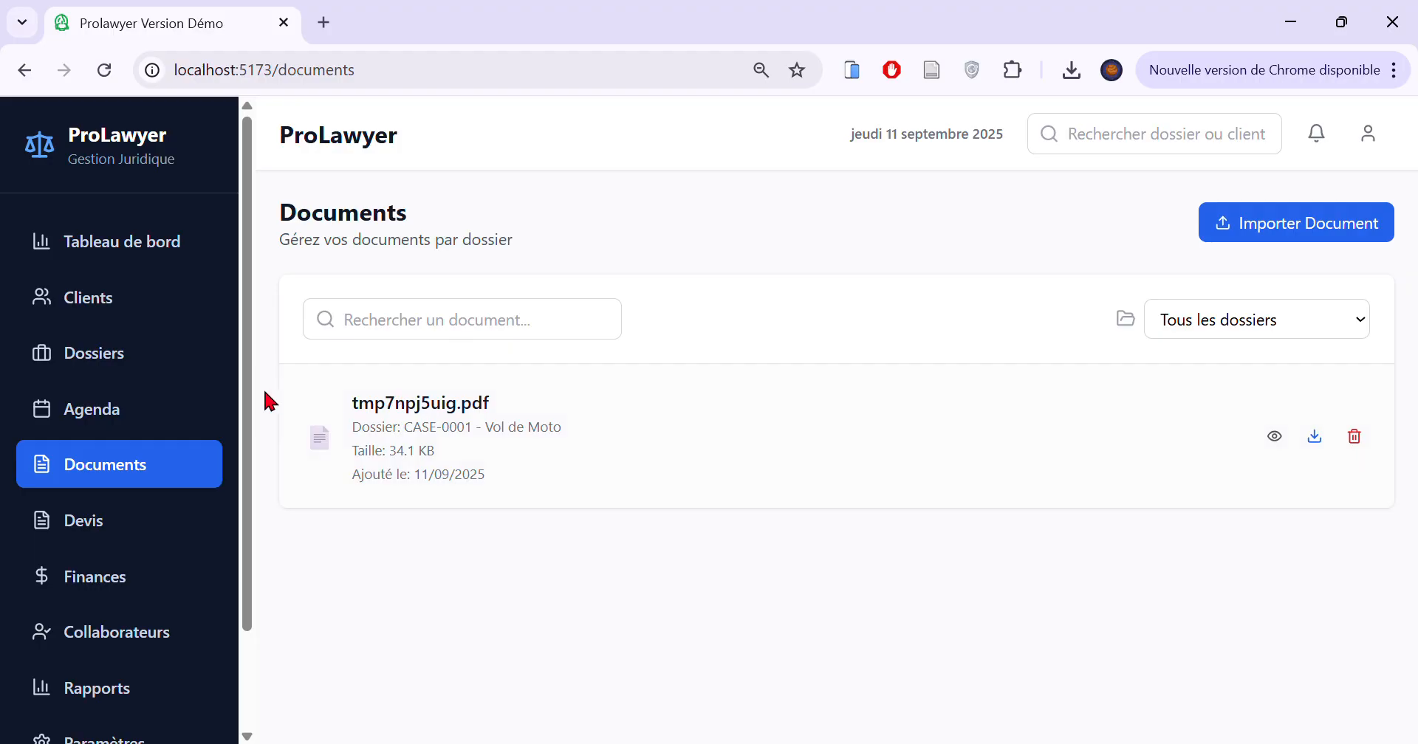
click(145, 521)
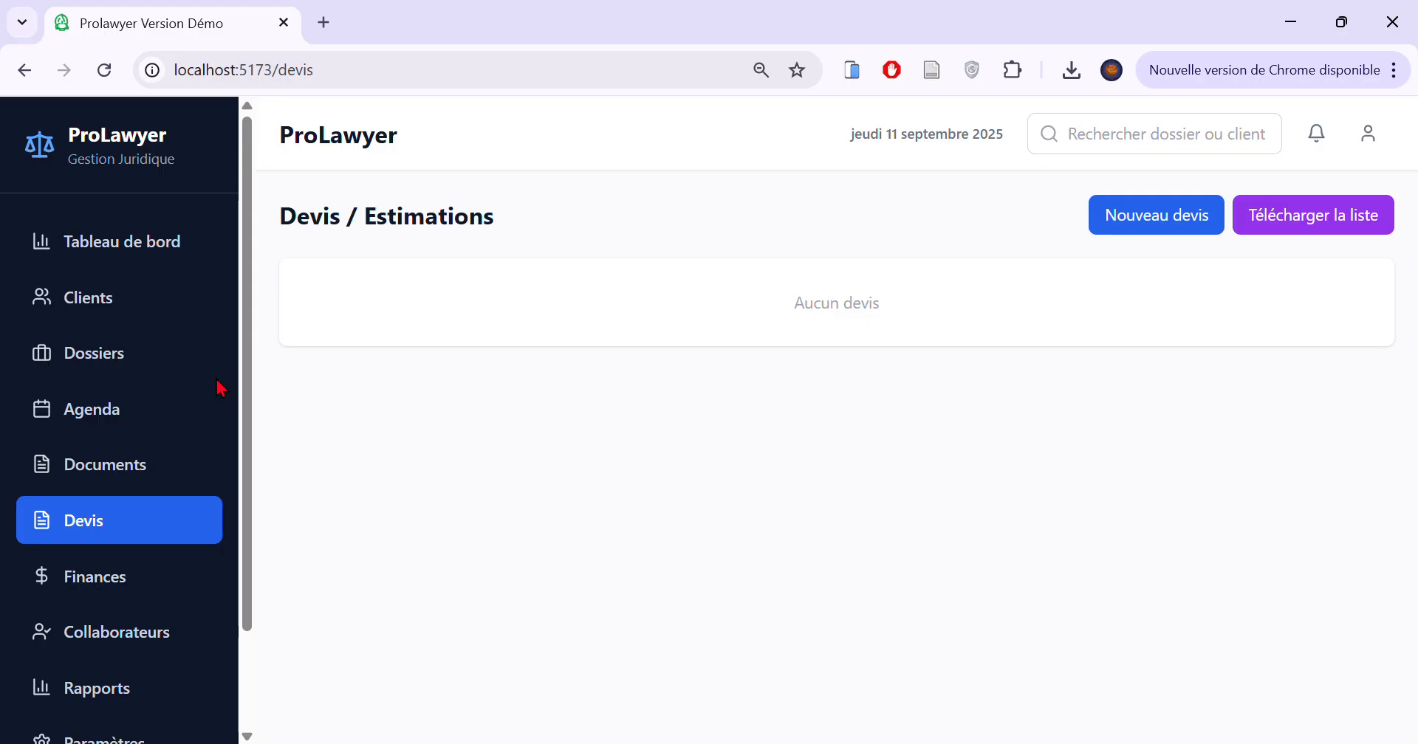
click(139, 583)
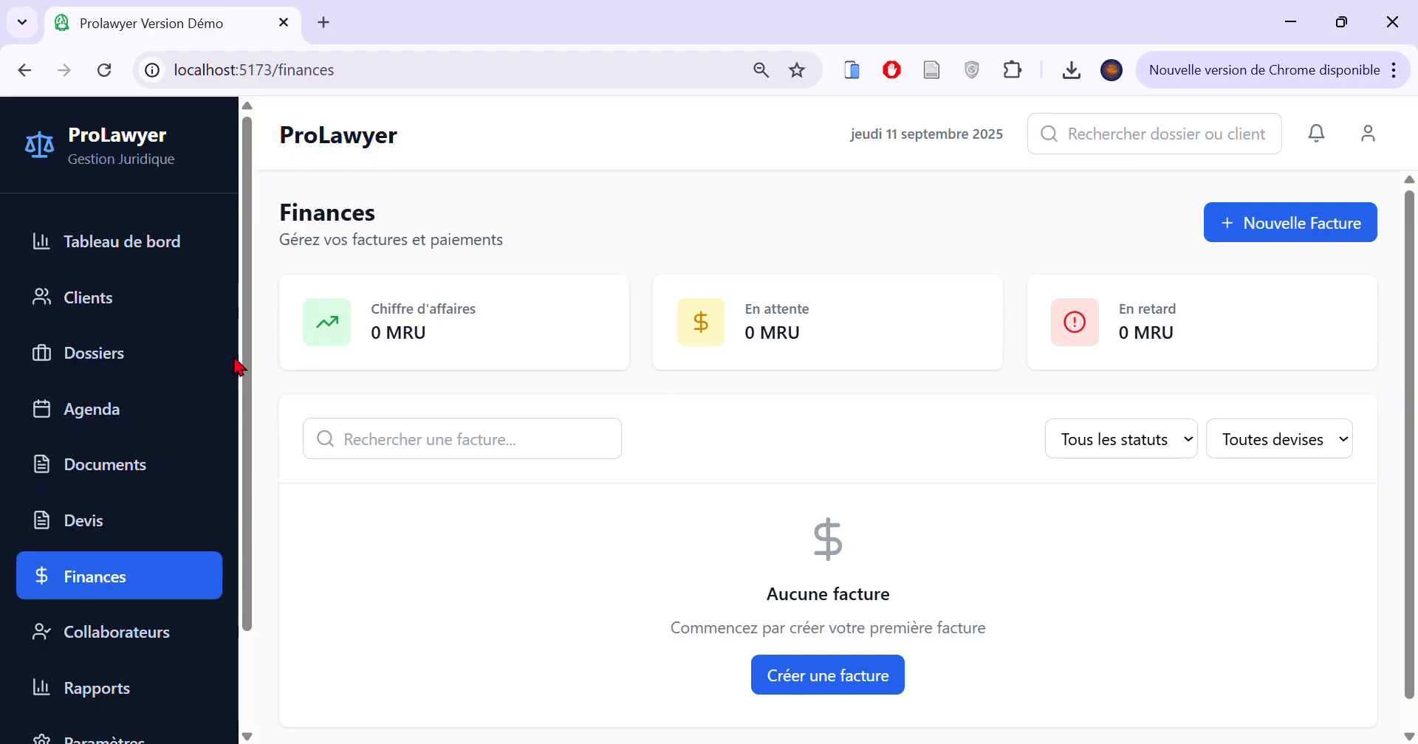
scroll(100, 485, down, 2)
click(181, 517)
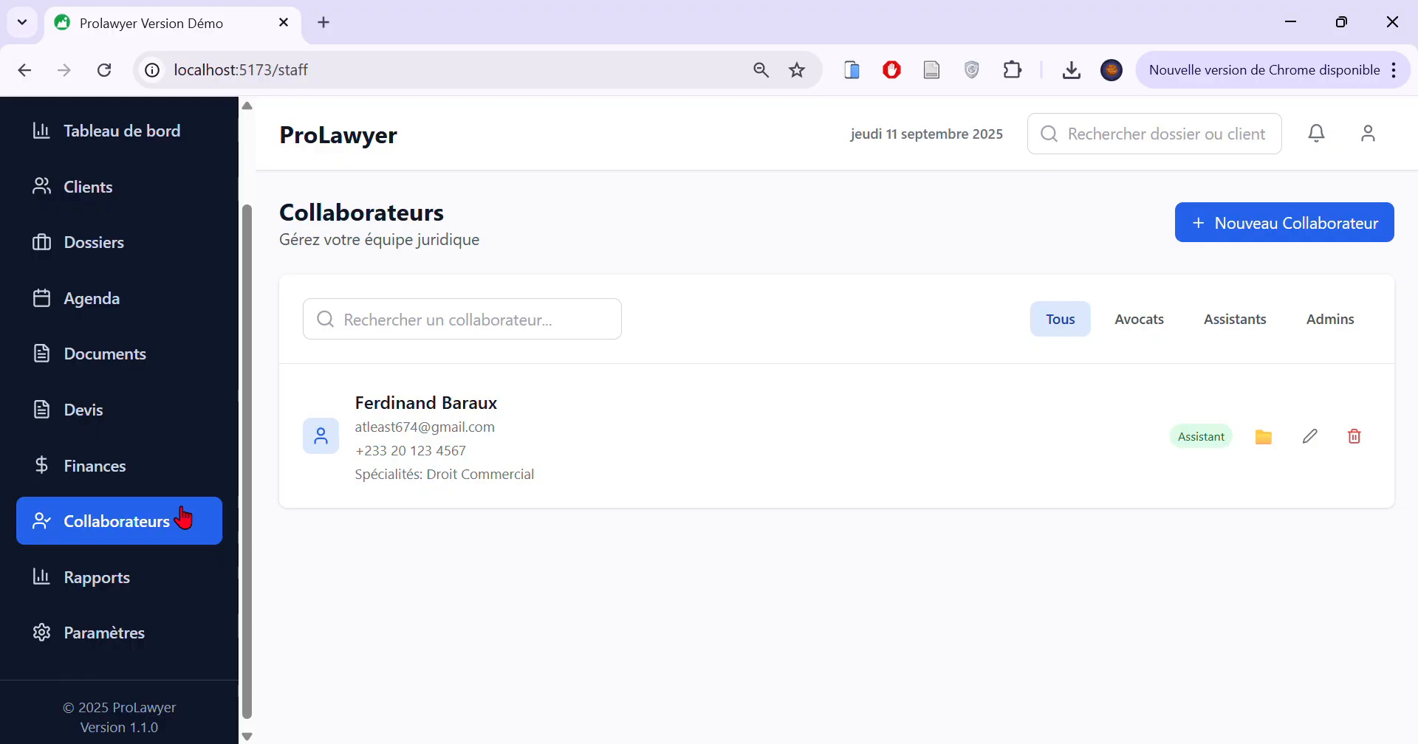
click(167, 578)
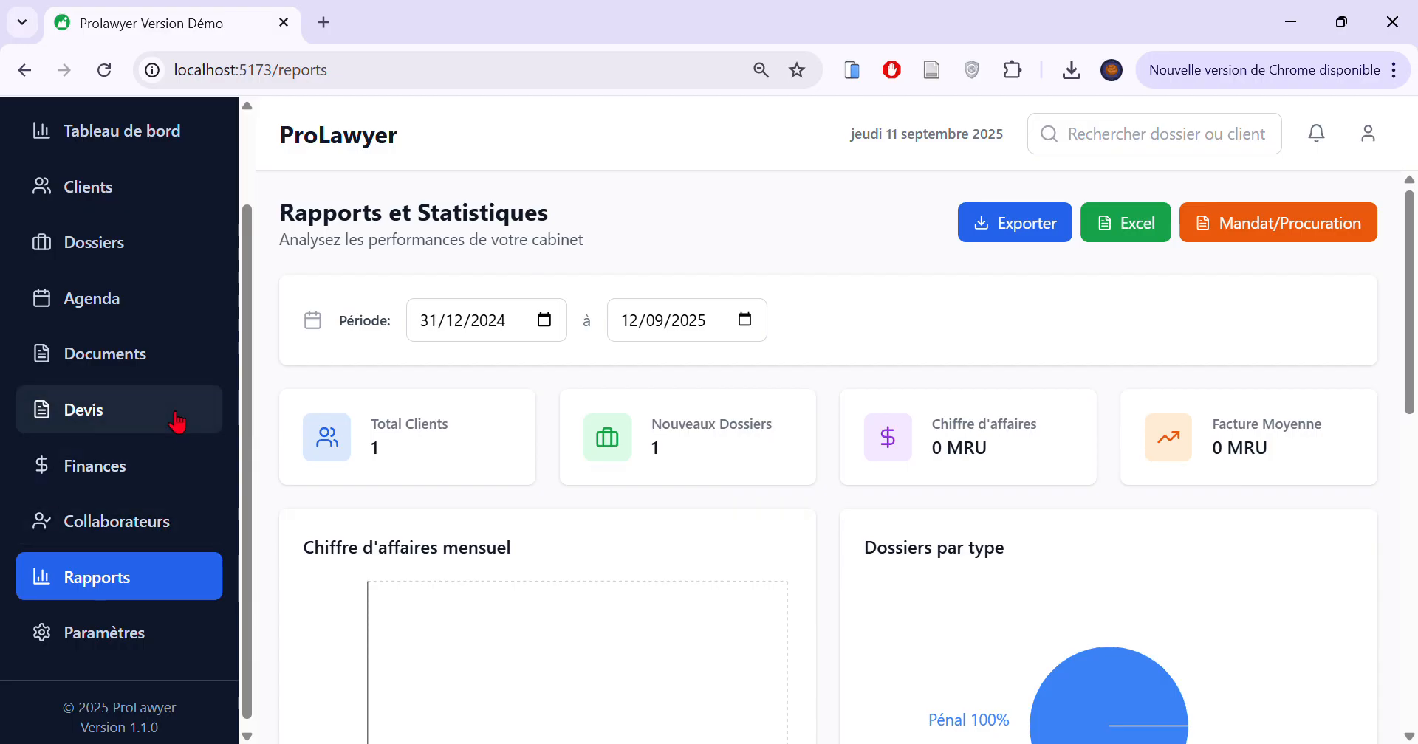
Review the Paramètres page, from the firm's information and language to the default currency and automatic numbering.
click(102, 629)
scroll(362, 384, down, 1)
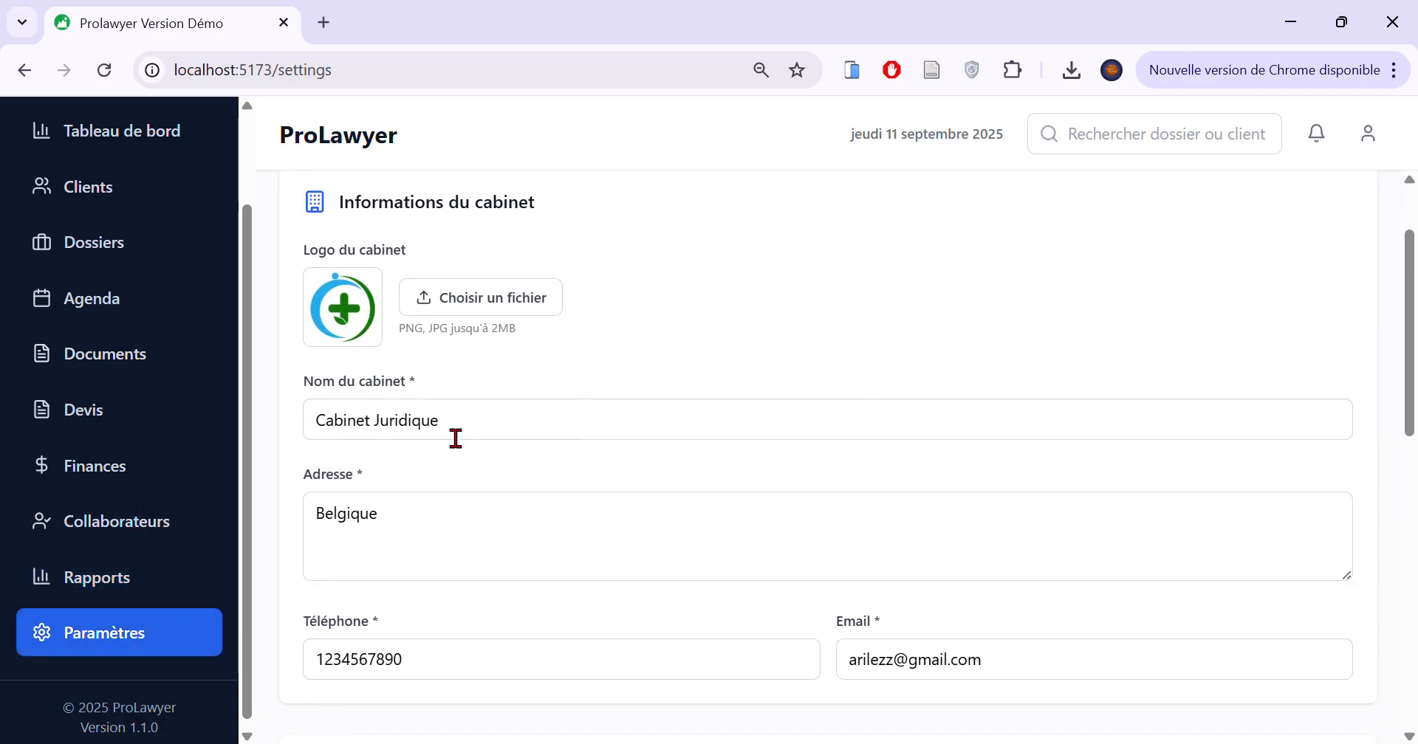
scroll(451, 458, down, 1)
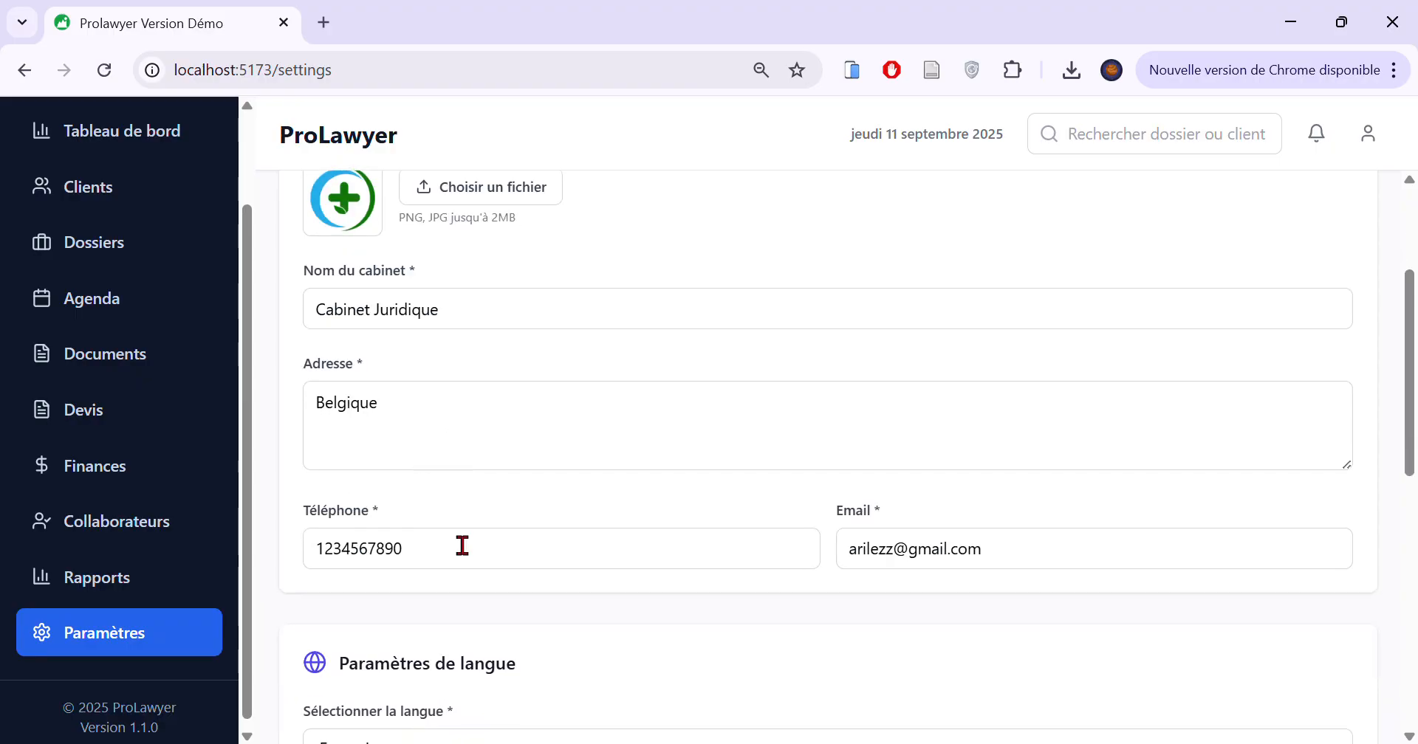
scroll(449, 499, down, 2)
scroll(443, 505, down, 5)
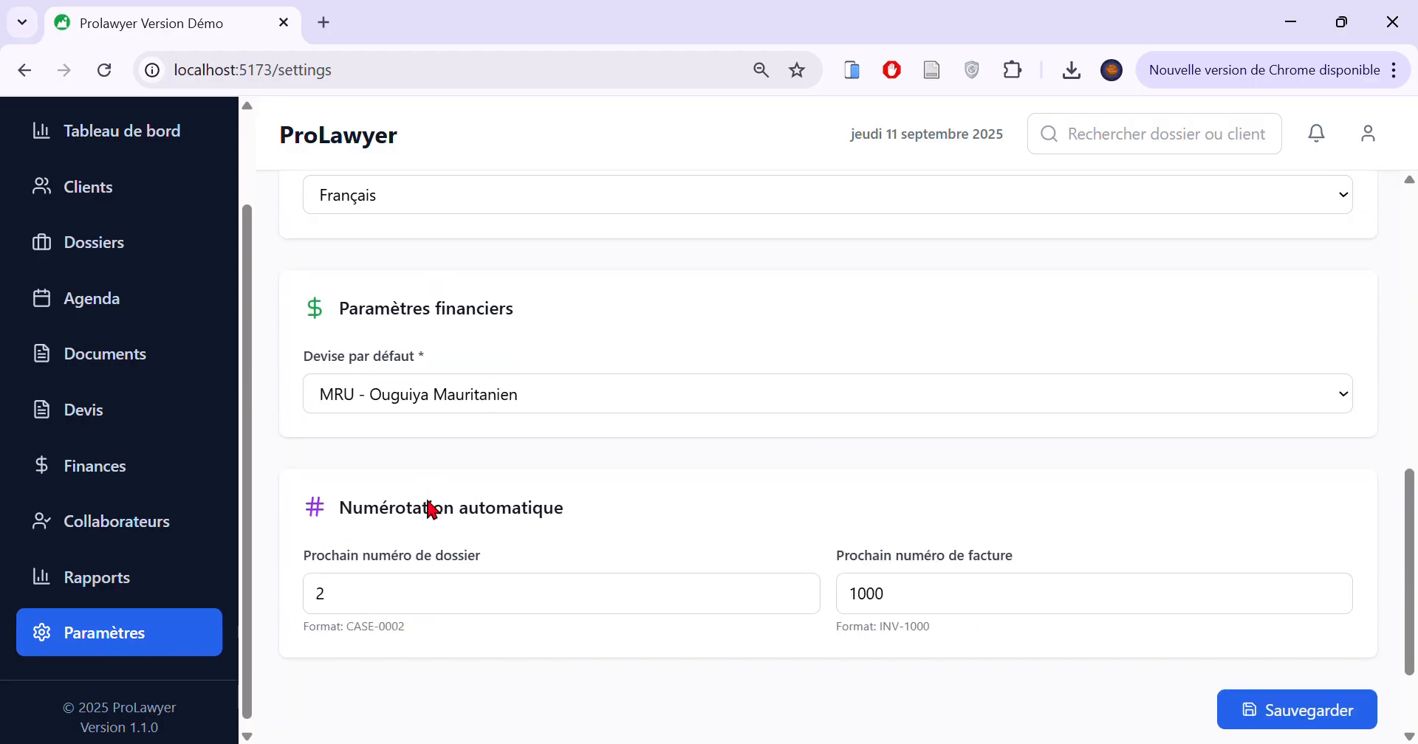
scroll(414, 502, up, 7)
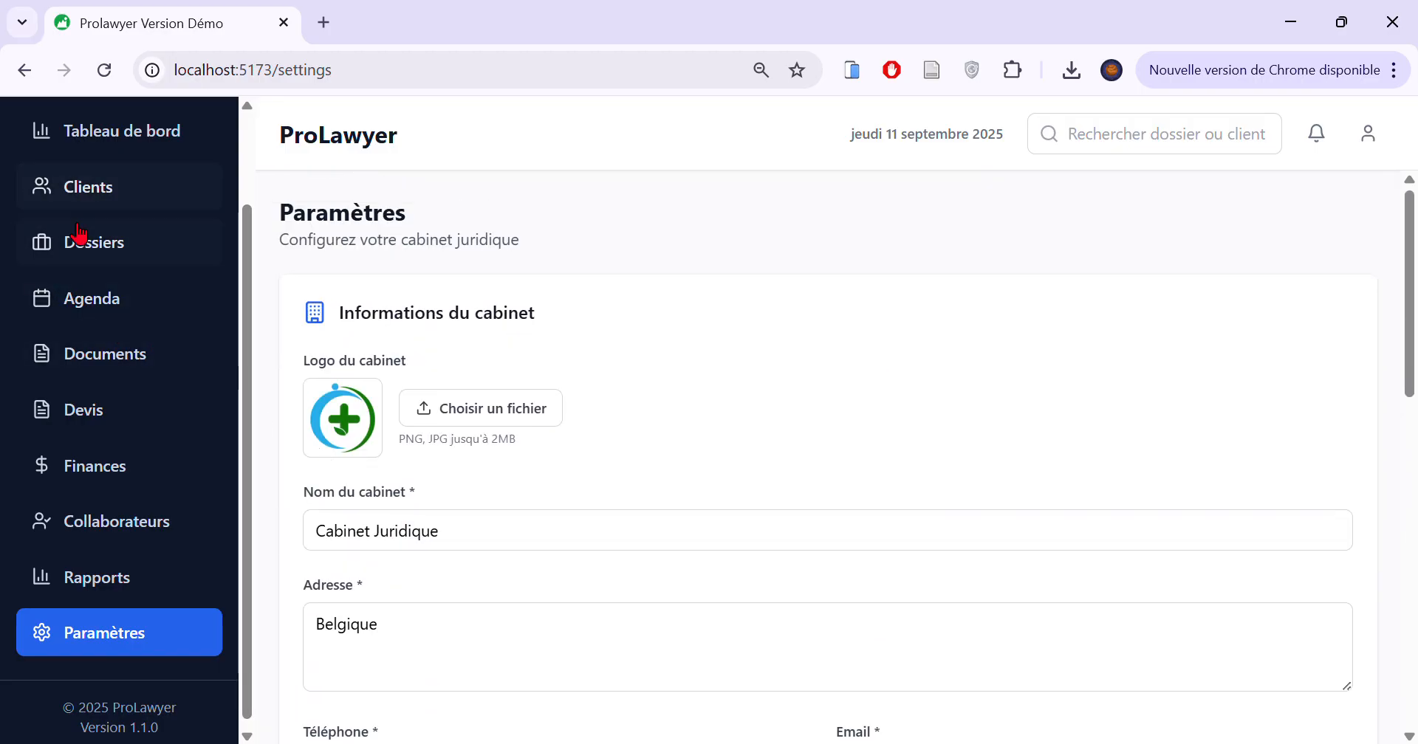
Return to the dashboard and examine the counters for total clients, active cases, upcoming appointments and revenue.
scroll(79, 235, up, 2)
click(101, 296)
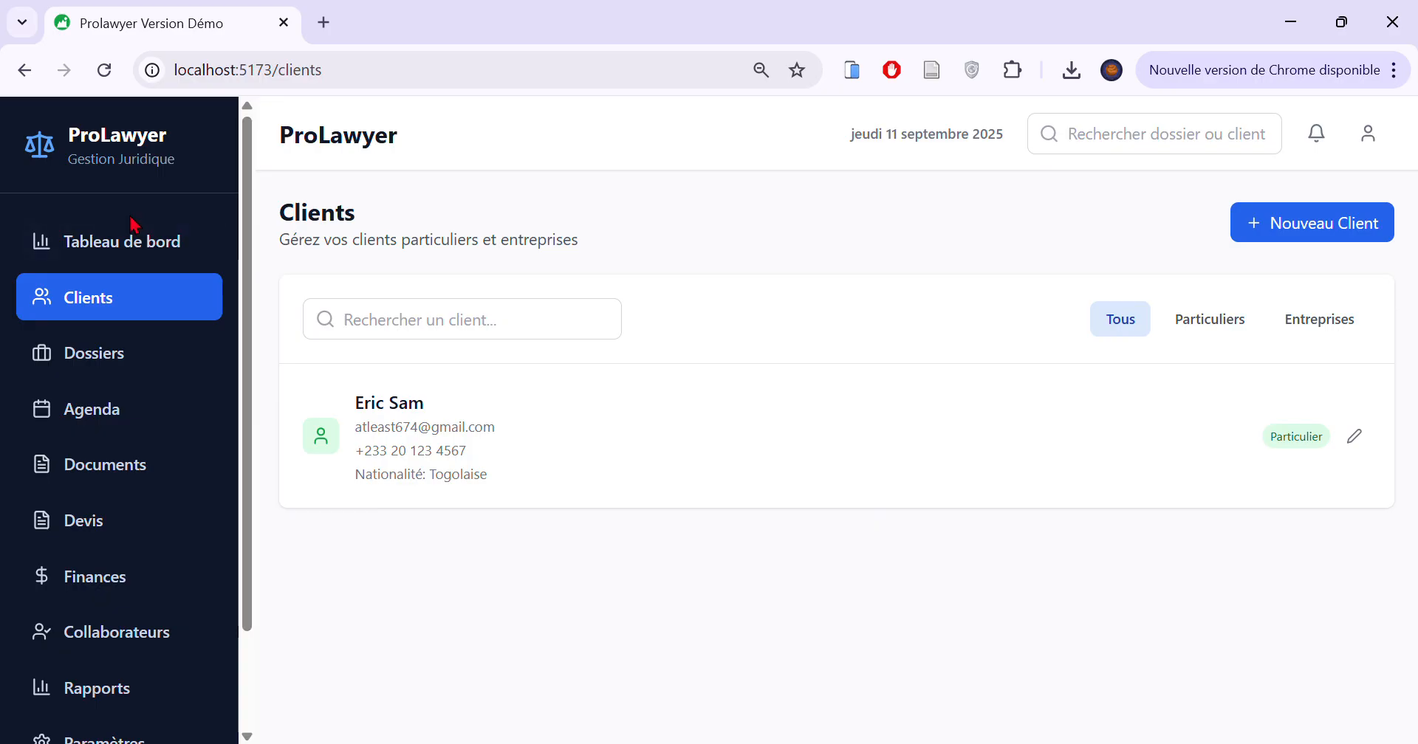
click(134, 225)
drag(381, 383, 478, 382)
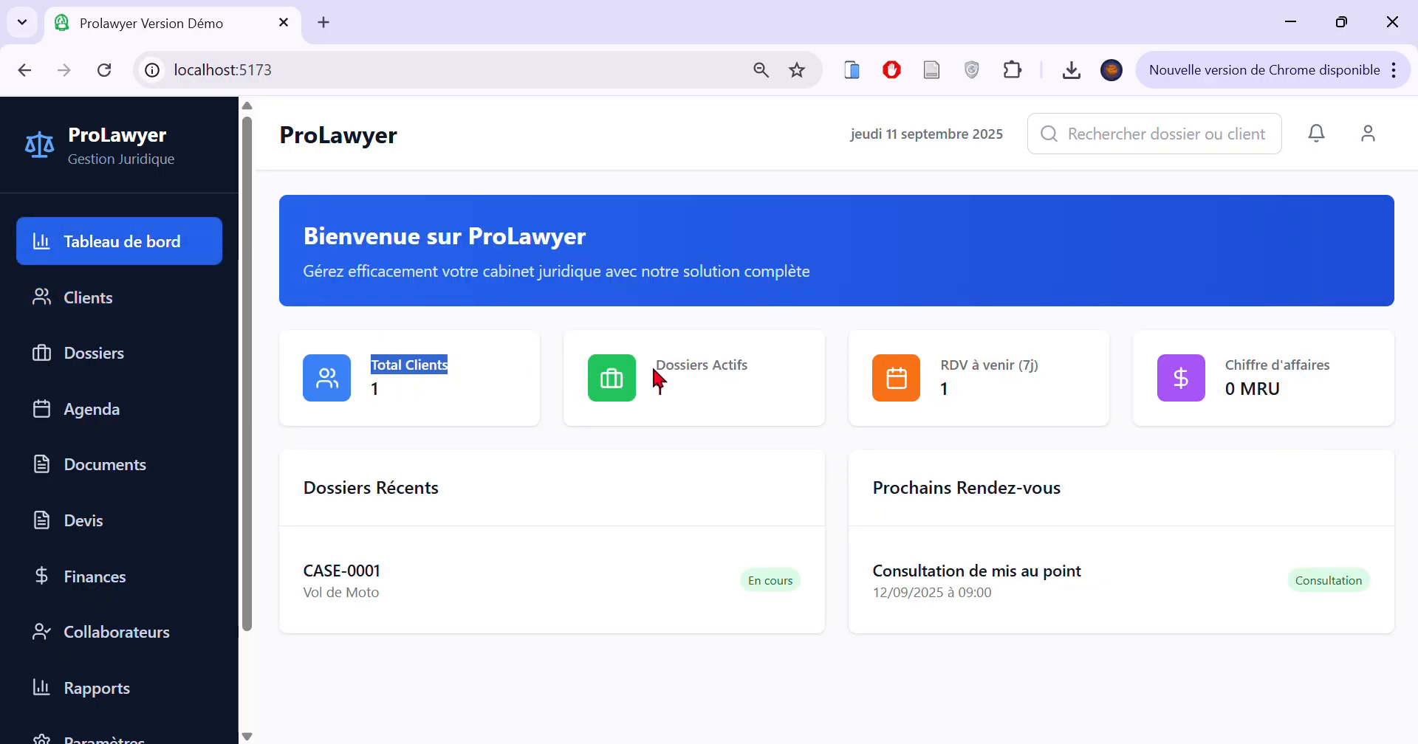
drag(655, 365, 691, 367)
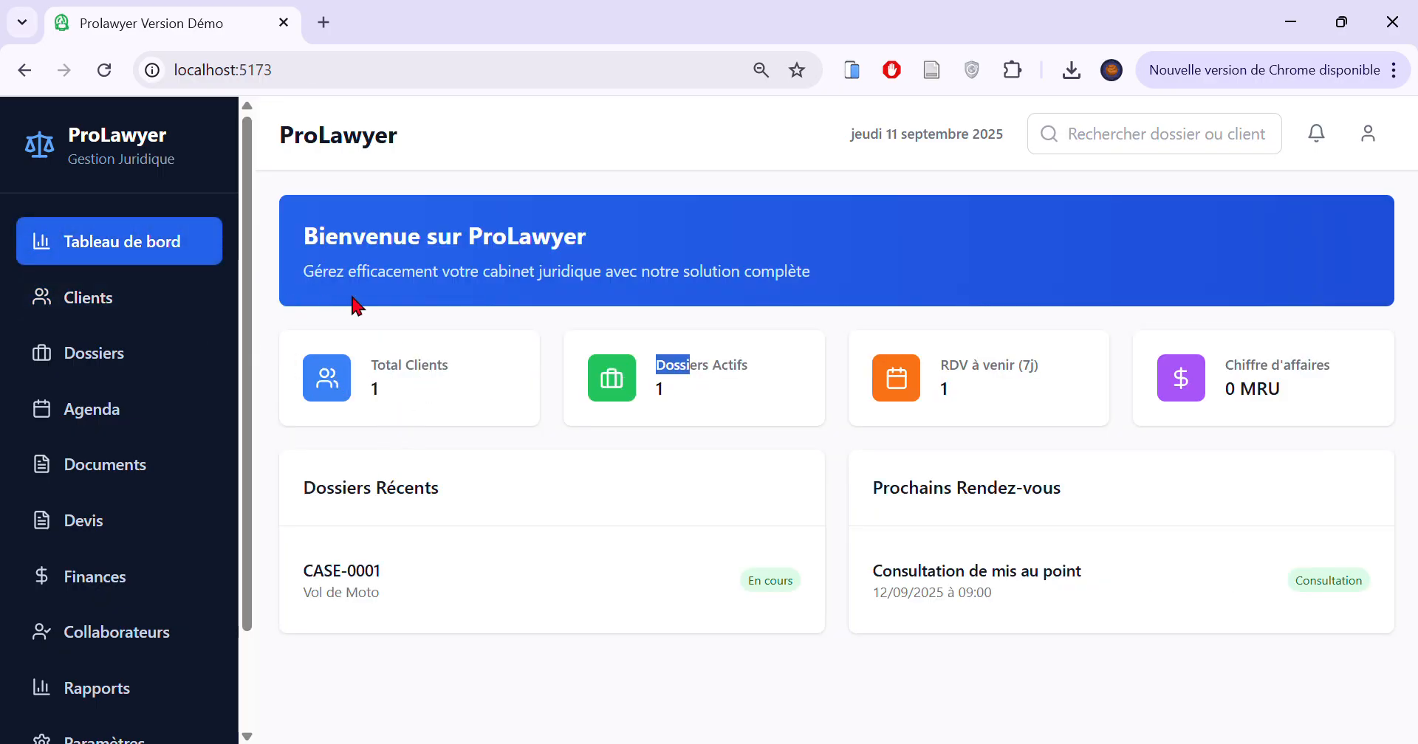
drag(372, 376, 447, 383)
drag(638, 360, 722, 373)
drag(972, 370, 1030, 372)
click(1275, 386)
drag(1245, 369, 1331, 372)
Open the existing client's record for editing and compare the Particulier and Entreprise client types.
click(116, 310)
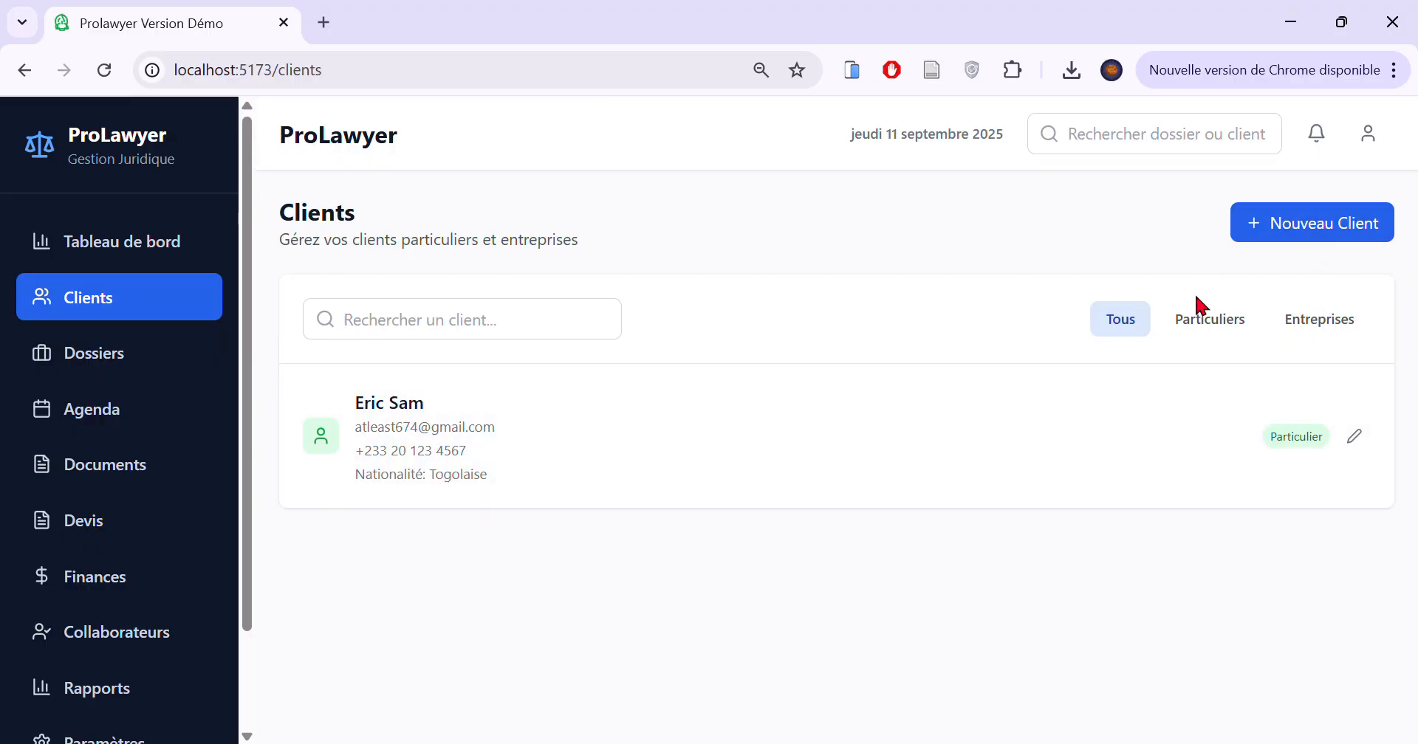
click(1356, 440)
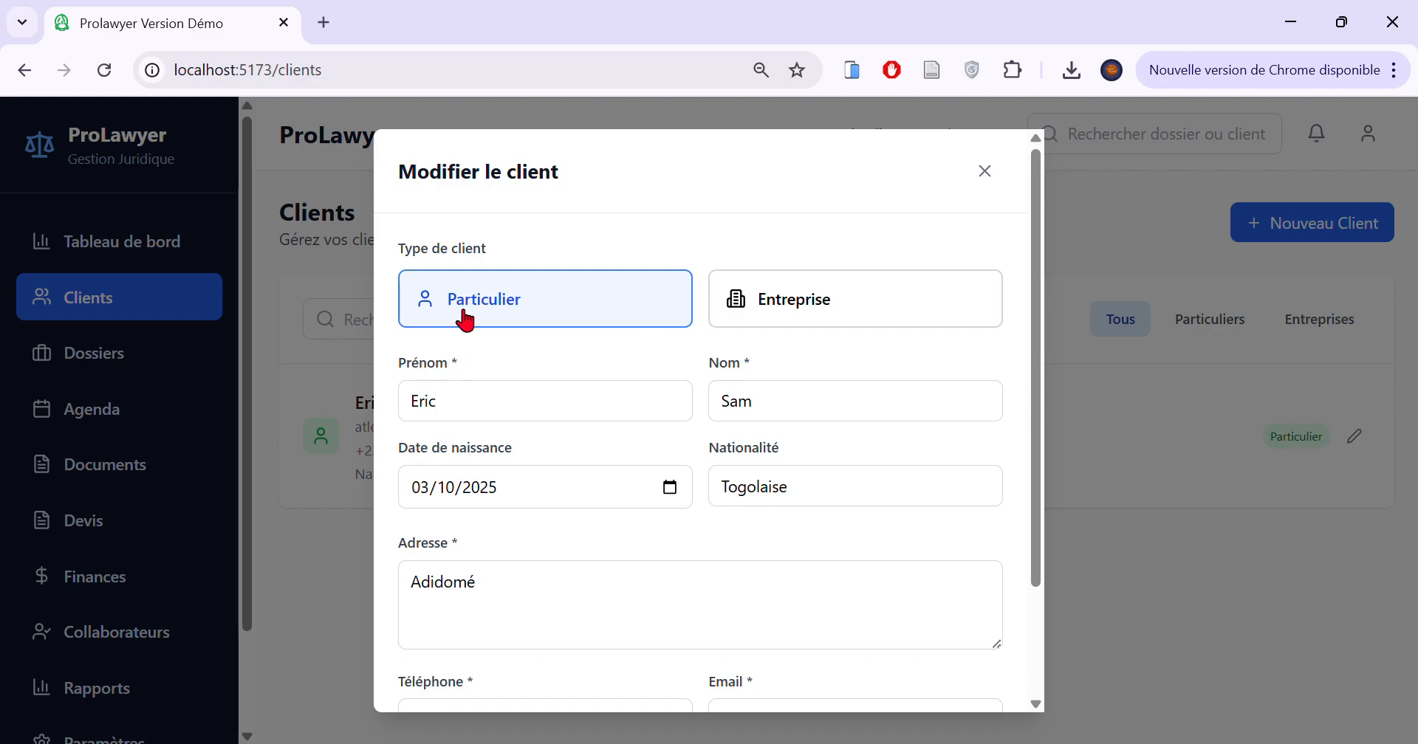
click(760, 304)
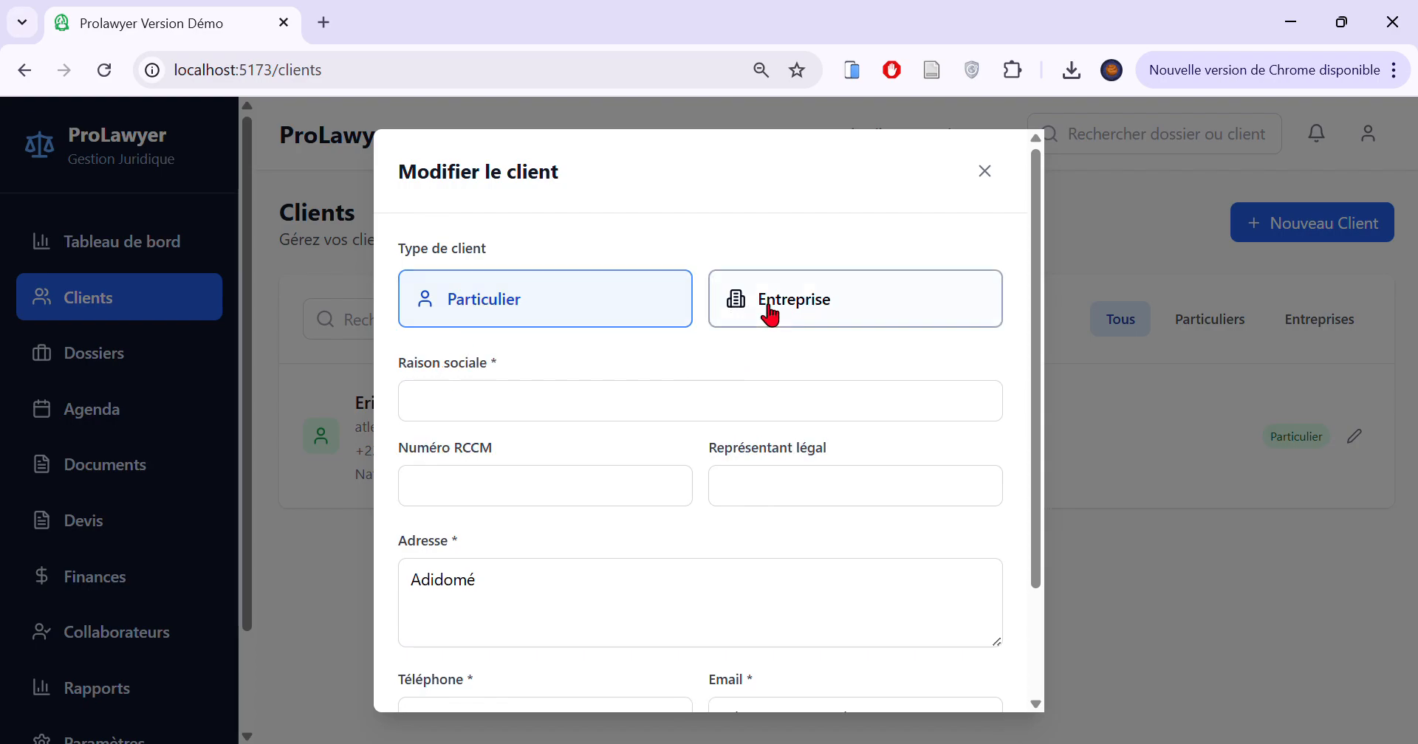
click(510, 318)
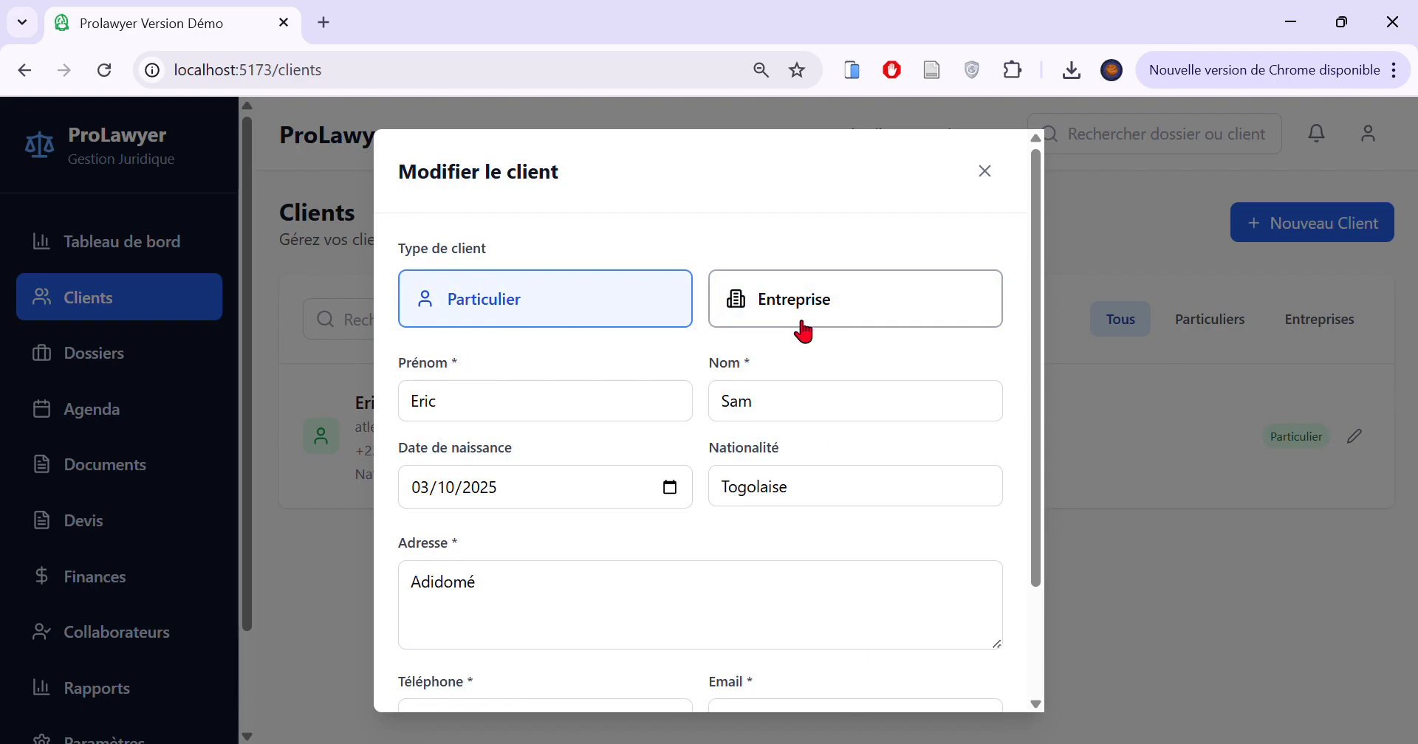
click(801, 323)
click(533, 308)
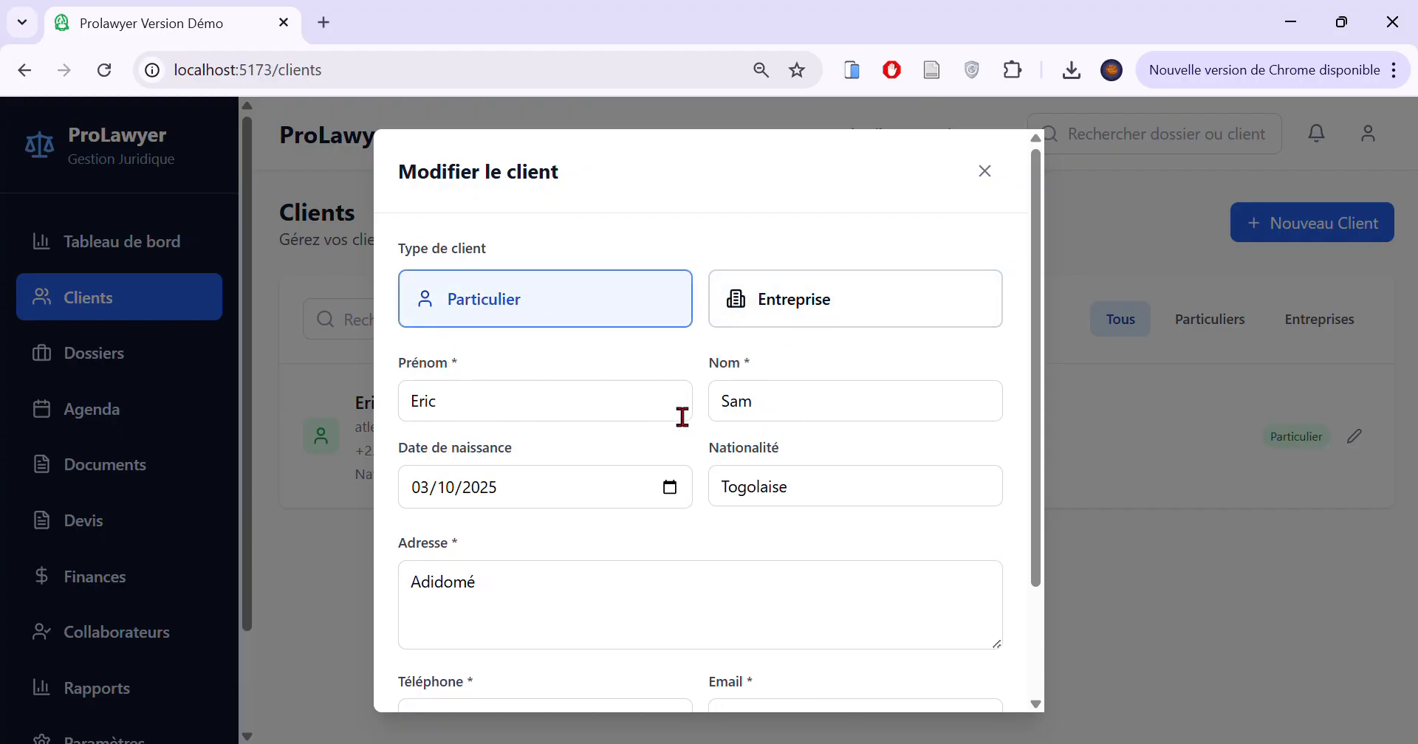
Examine the remaining client form fields for both Particulier and Entreprise, and close the form without saving.
scroll(857, 414, down, 2)
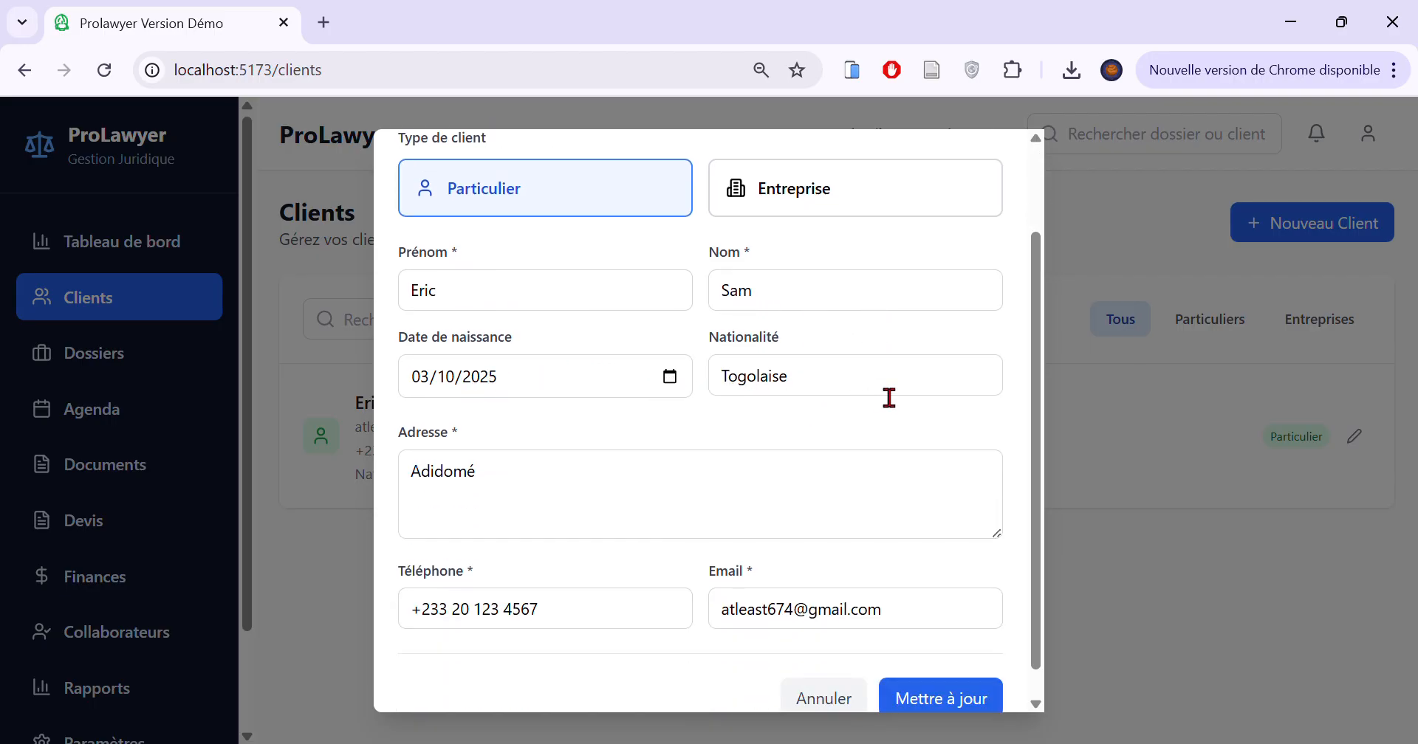
scroll(879, 393, down, 1)
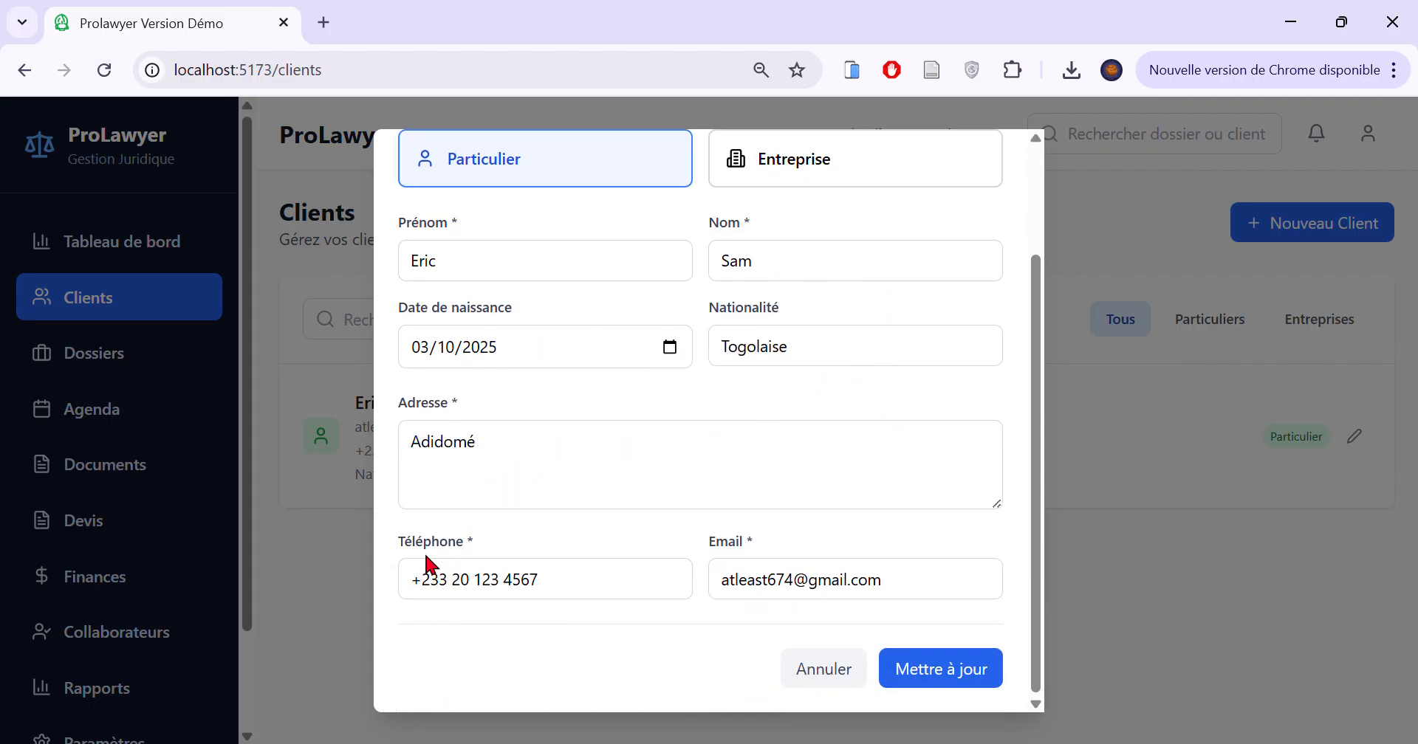
scroll(738, 561, up, 3)
click(805, 307)
scroll(626, 378, down, 2)
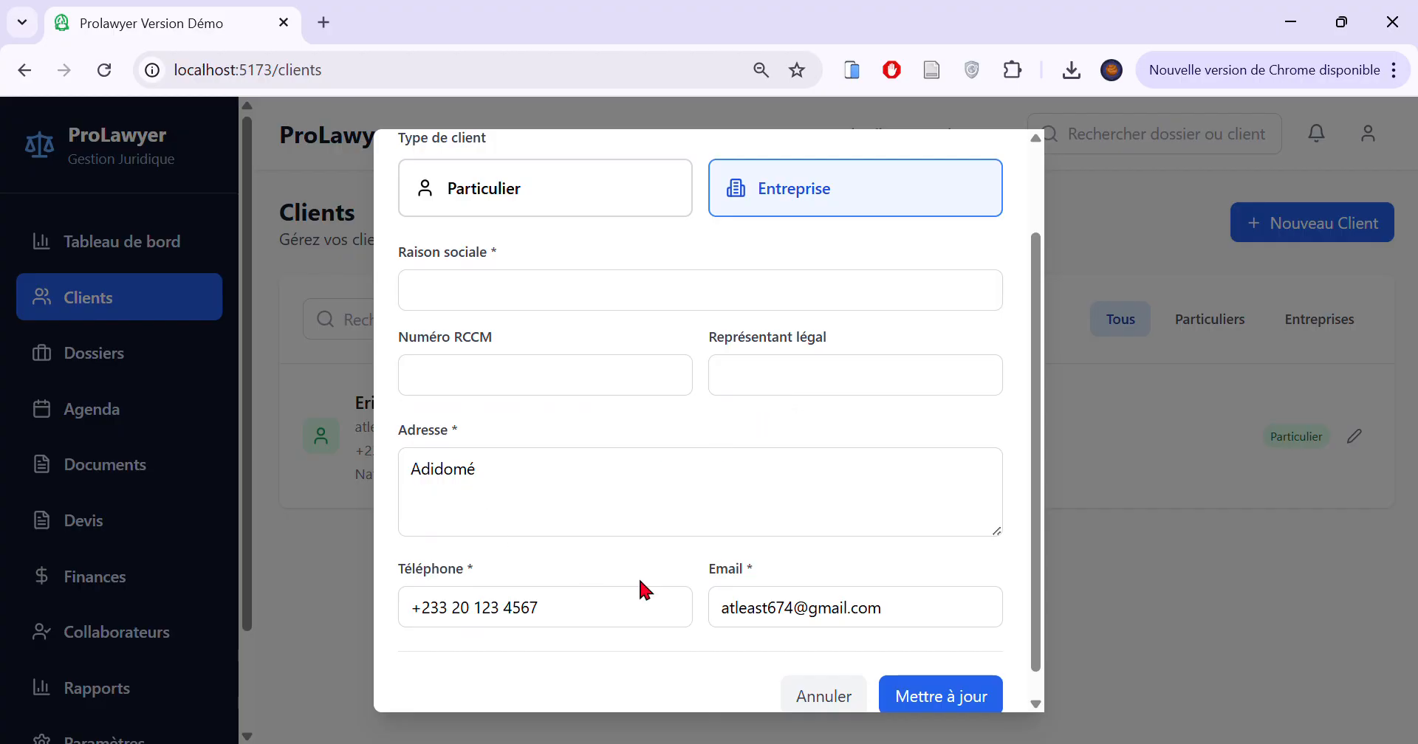
scroll(897, 521, up, 2)
click(541, 307)
click(979, 176)
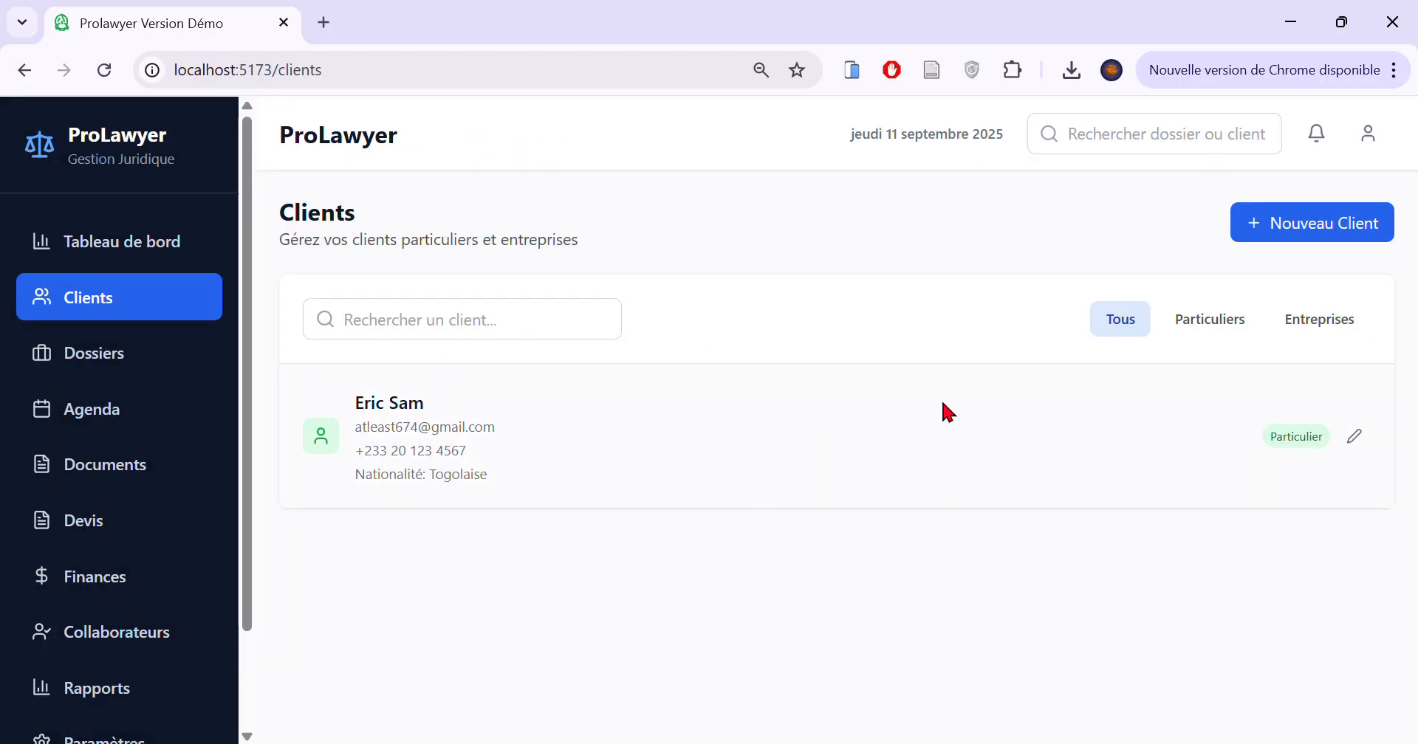
Filter the client list by Particuliers and Entreprises, and restore the Tous filter.
click(1239, 331)
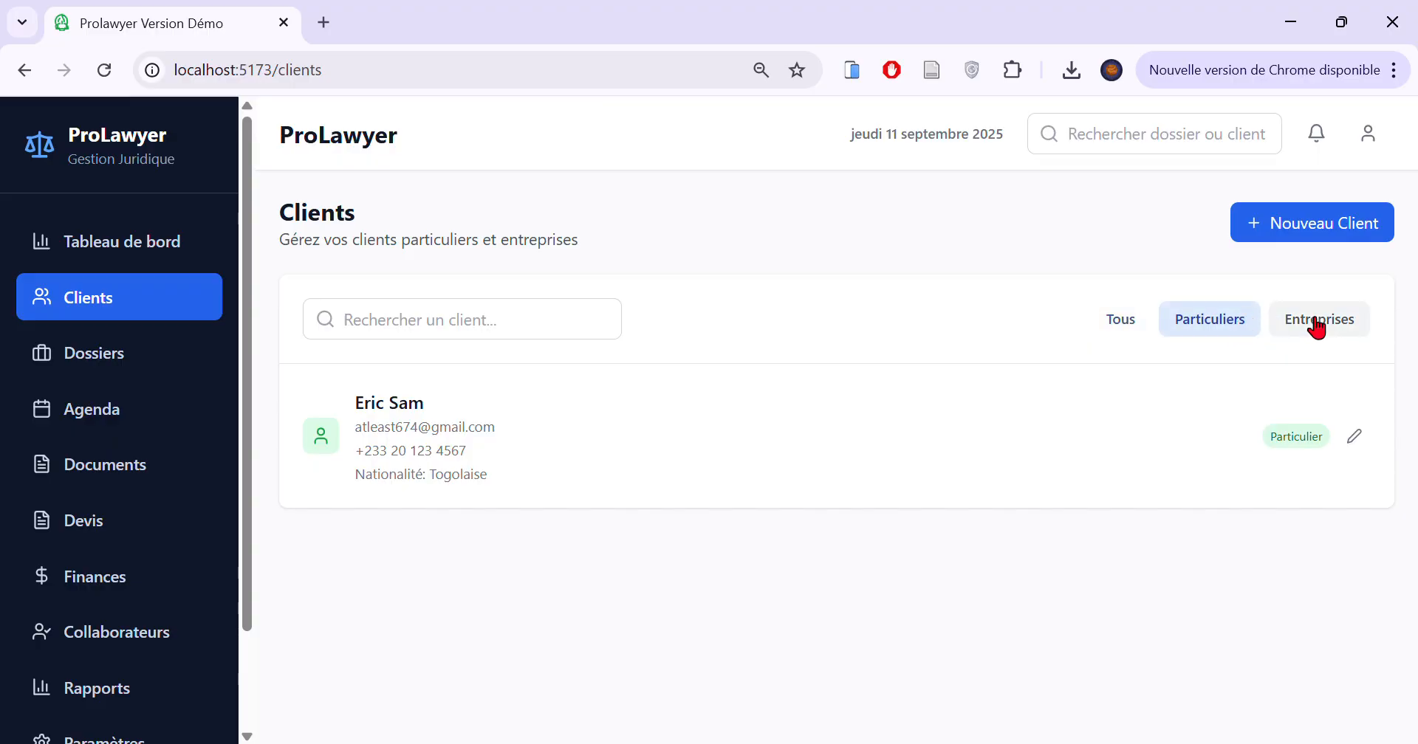
click(1307, 327)
click(1225, 329)
click(1356, 325)
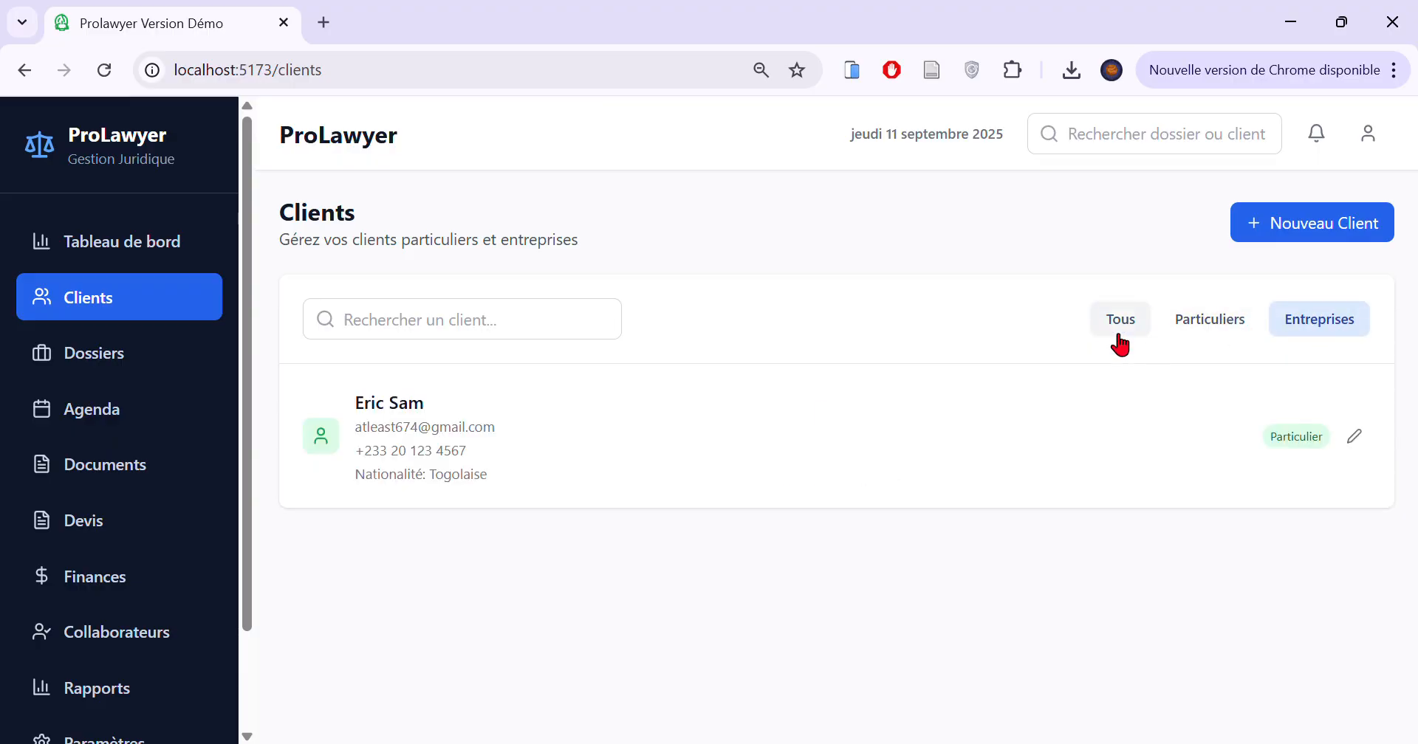
click(1117, 329)
Search the client list for "rt" and clear the search.
click(406, 319)
text(rt)
key(BackSpace)
key(BackSpace)
View the case list, check the client linked to the Vol de Moto case, and come back from the Clients section.
click(186, 372)
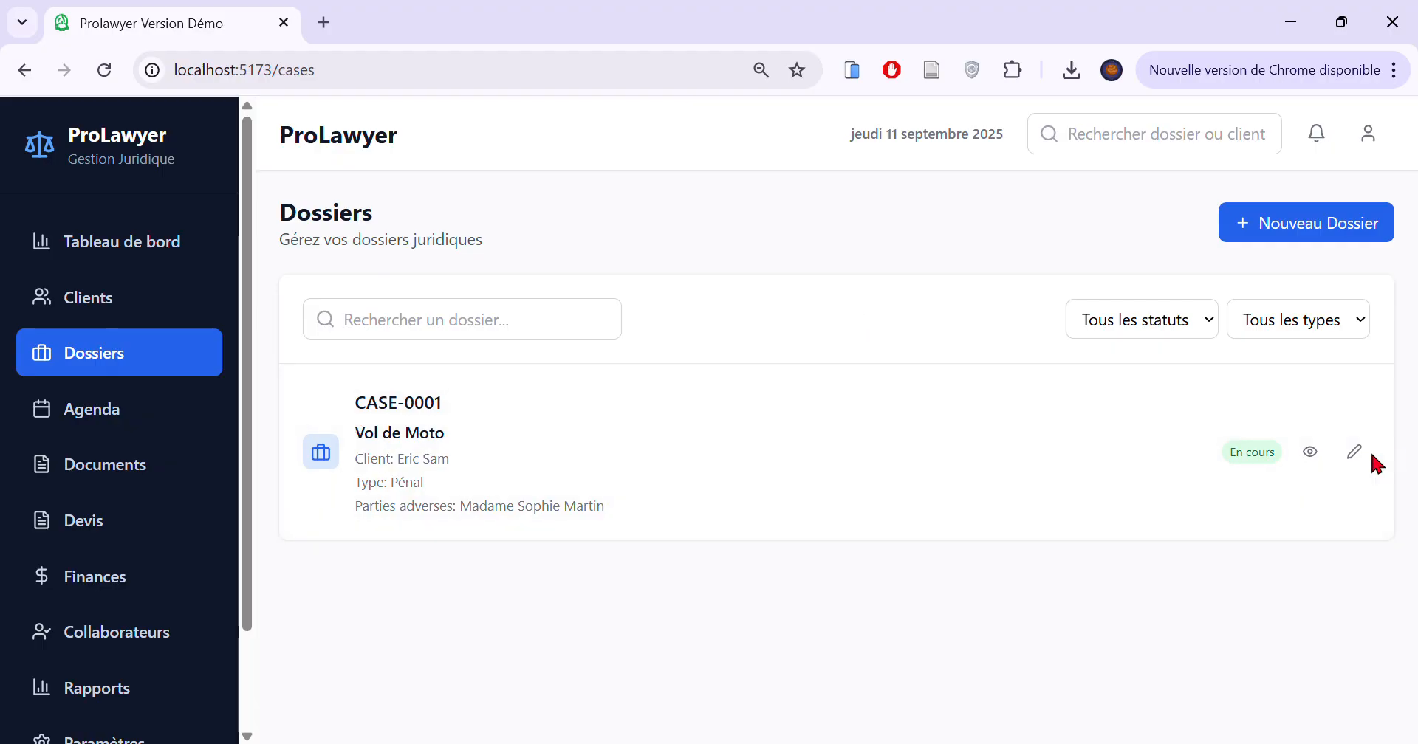
drag(405, 459, 234, 366)
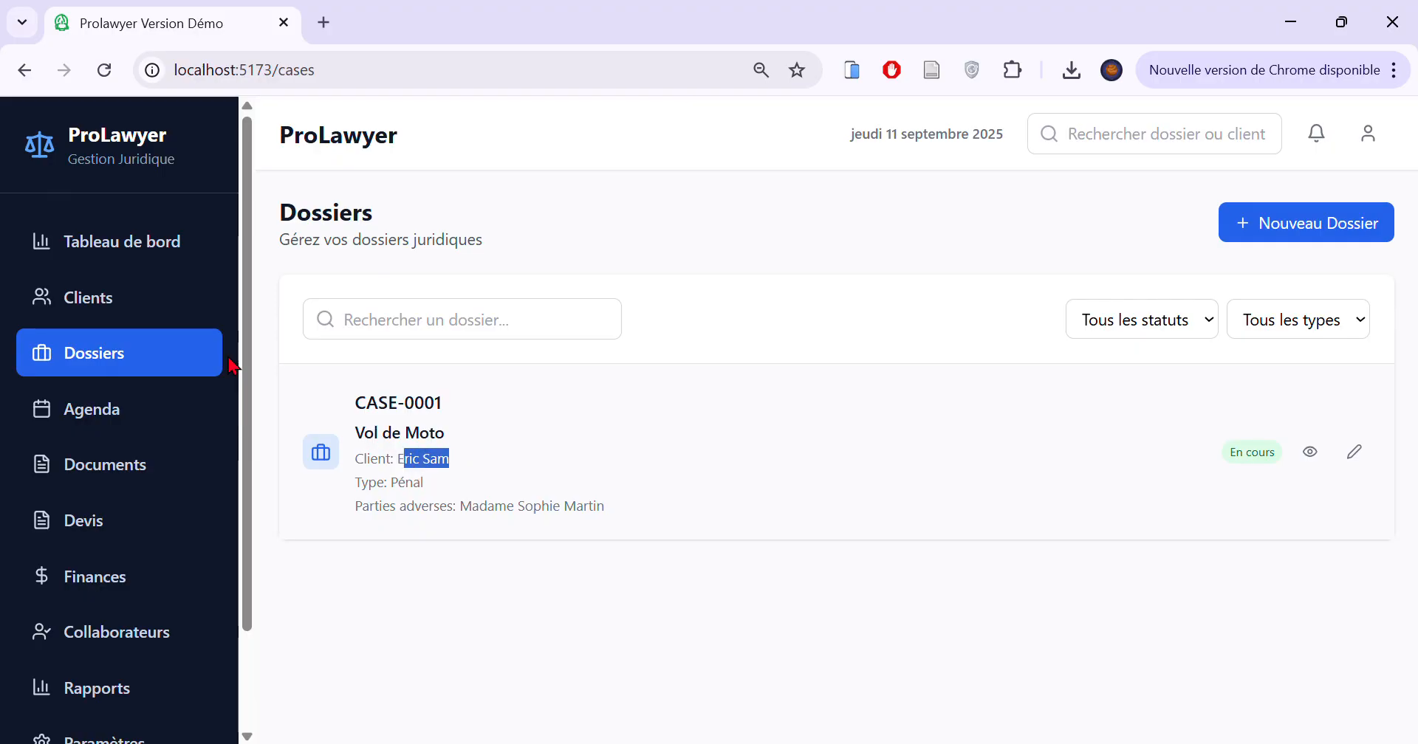
click(101, 310)
click(99, 340)
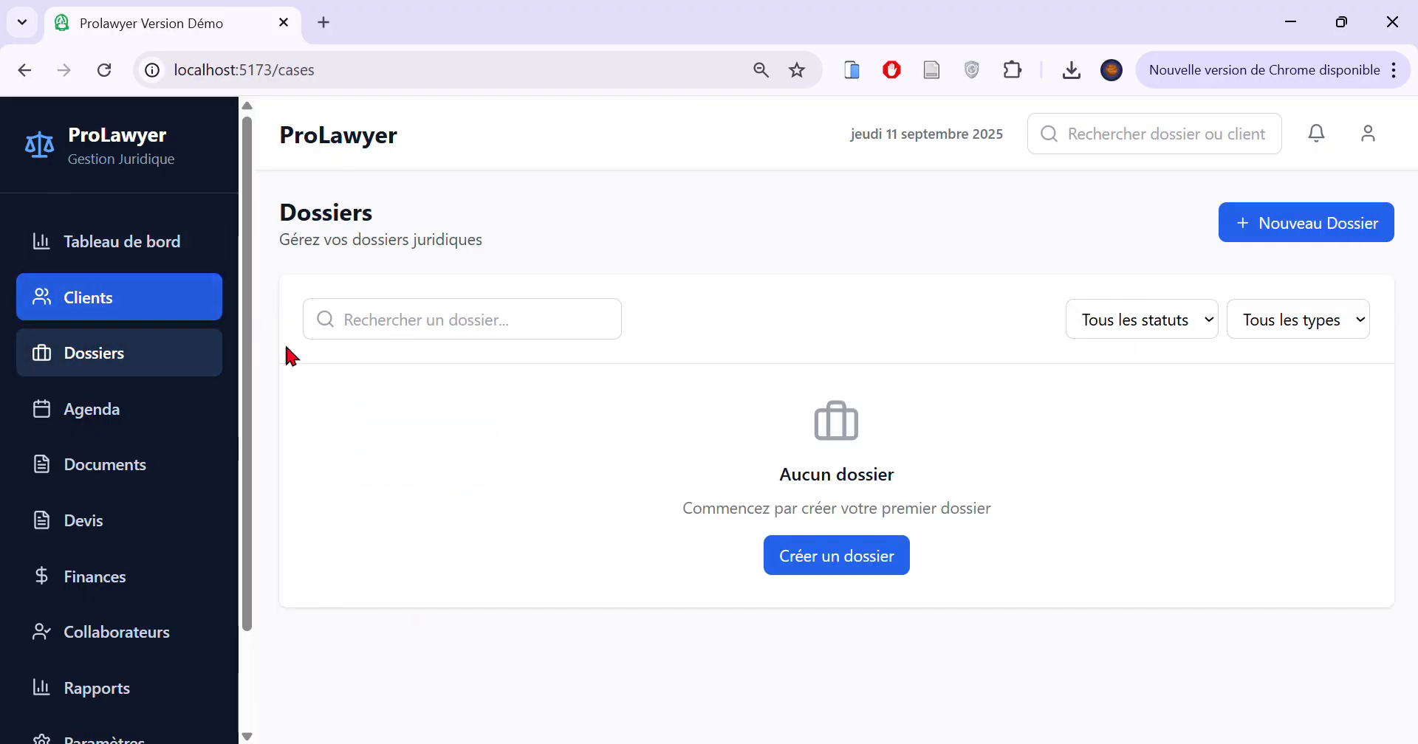
Review the Vol de Moto case's edit form from client to status and password protection, and cancel without saving.
click(1354, 452)
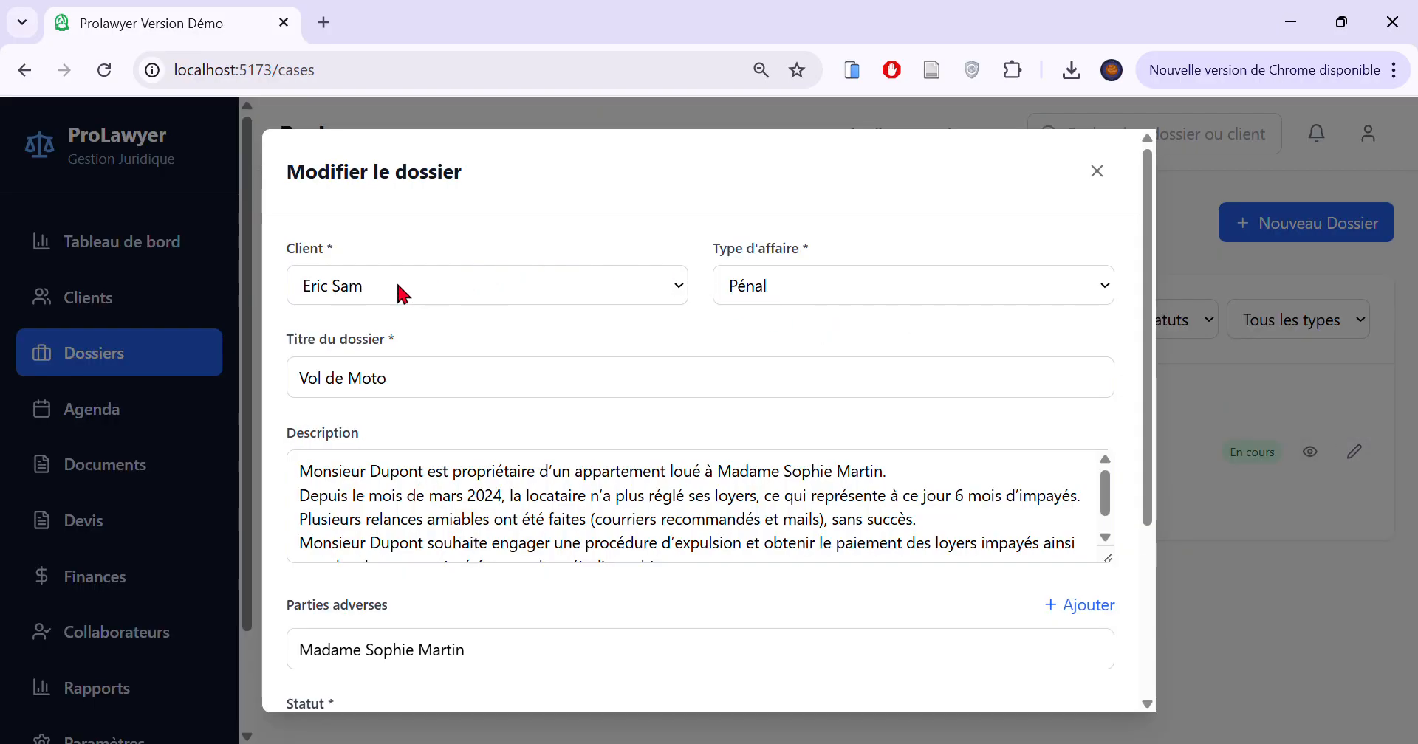
click(502, 278)
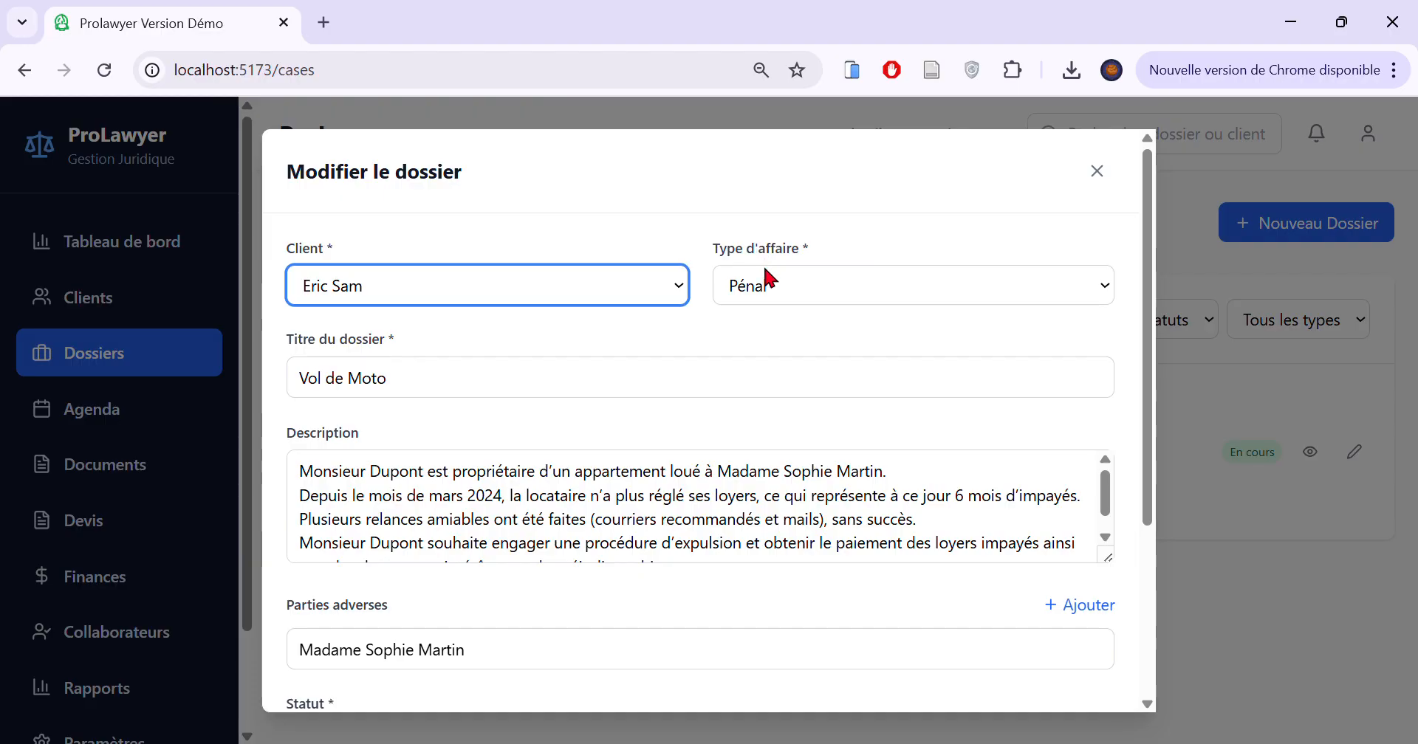
click(789, 282)
drag(391, 332, 311, 302)
click(434, 332)
scroll(569, 411, down, 3)
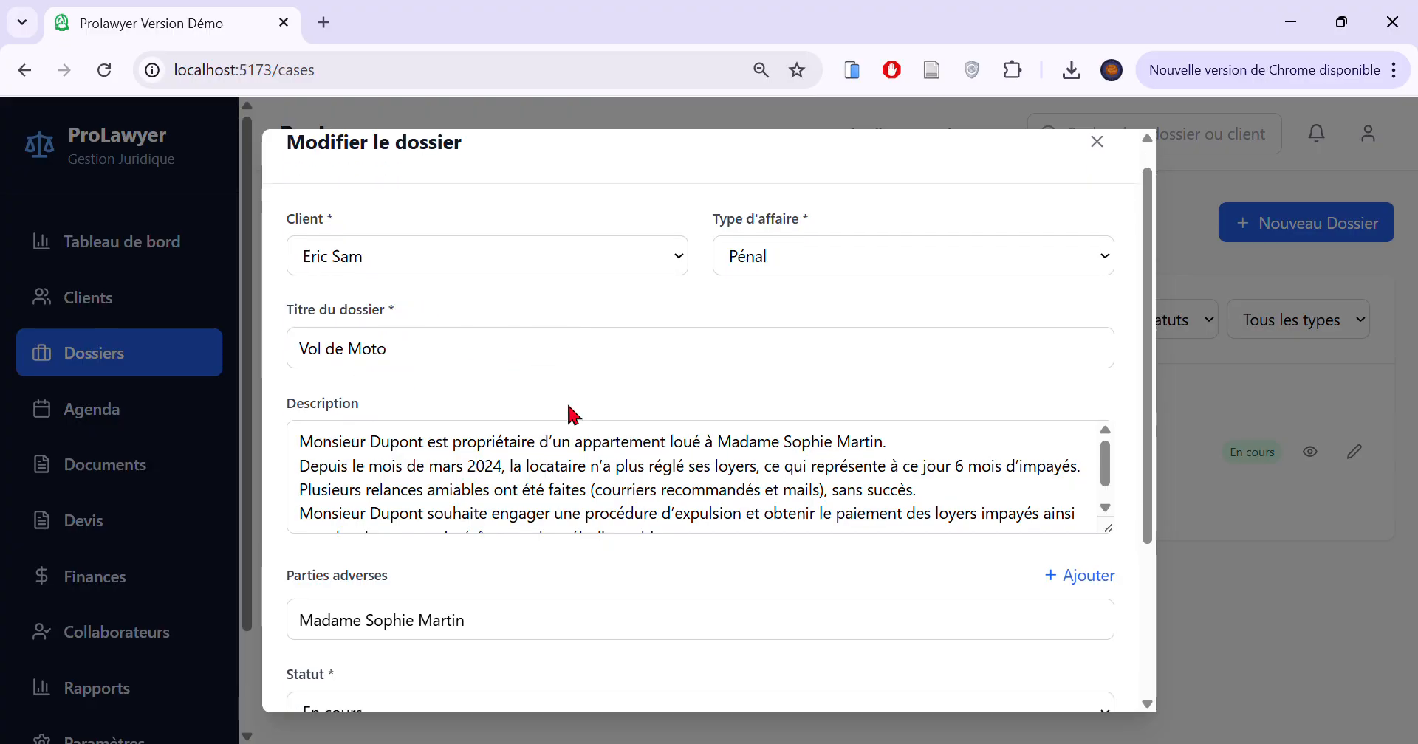
scroll(399, 387, up, 1)
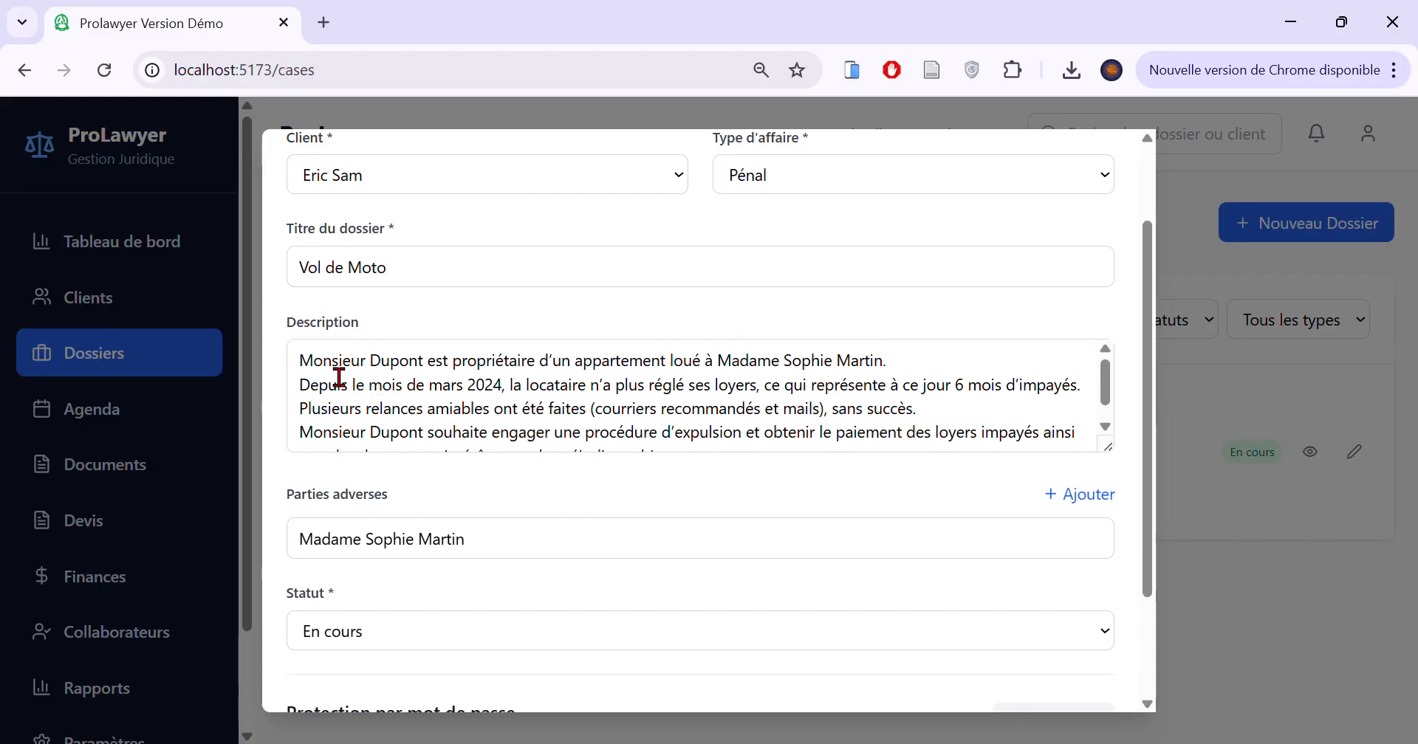
scroll(785, 324, down, 2)
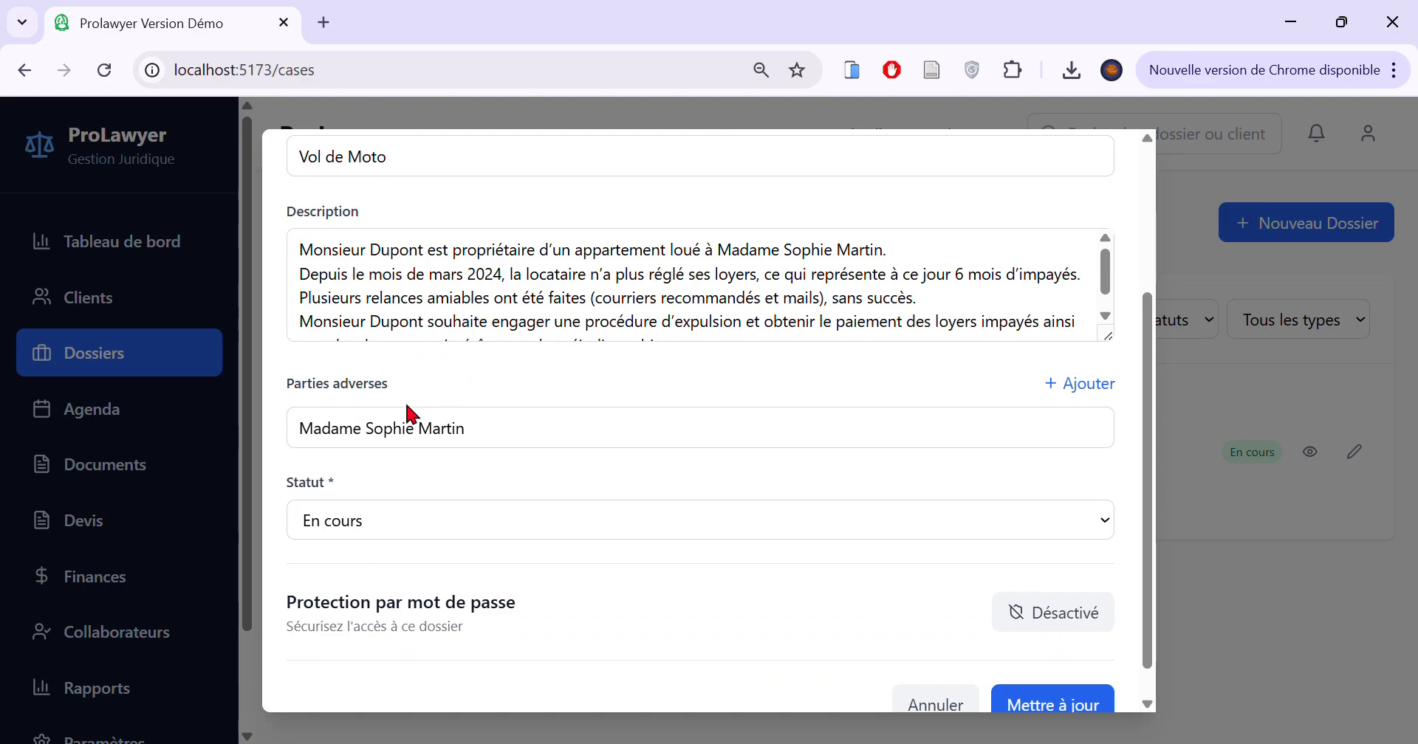
click(364, 533)
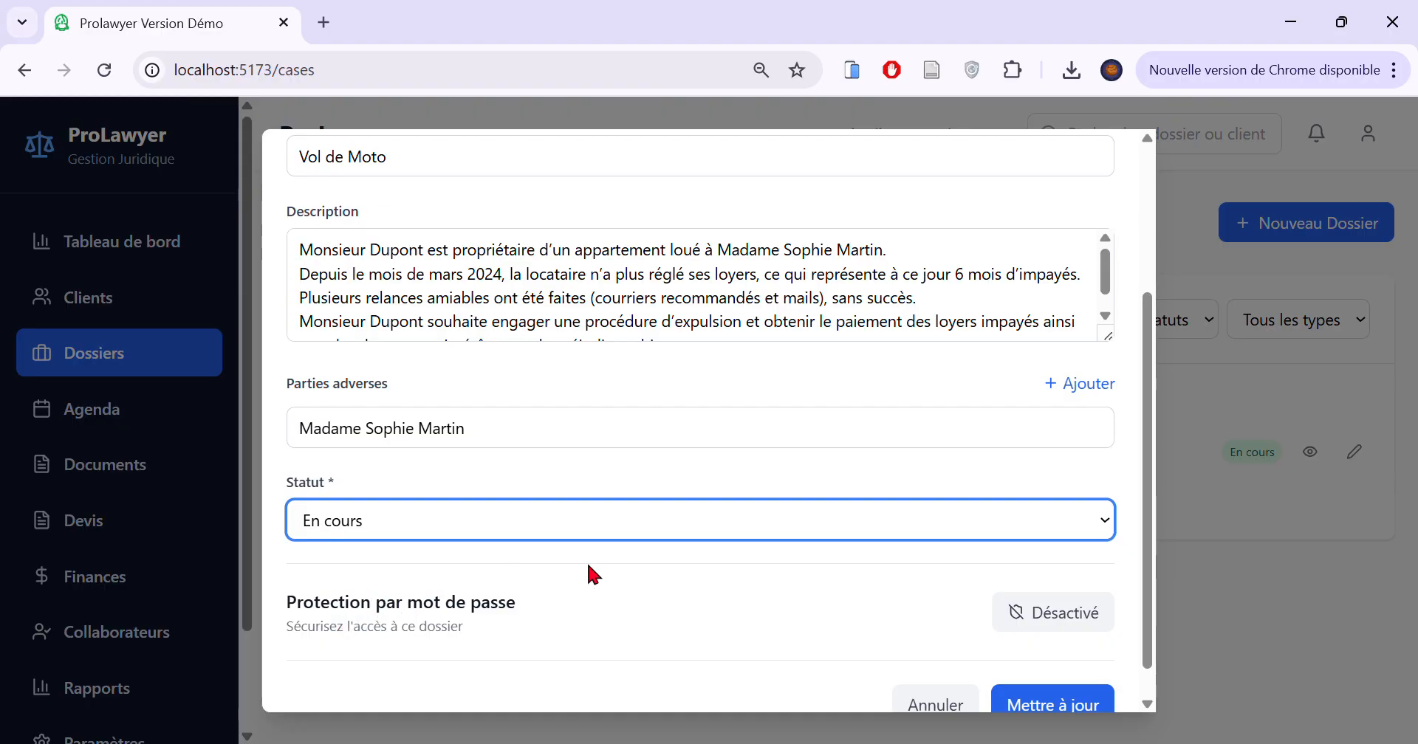
scroll(768, 601, down, 1)
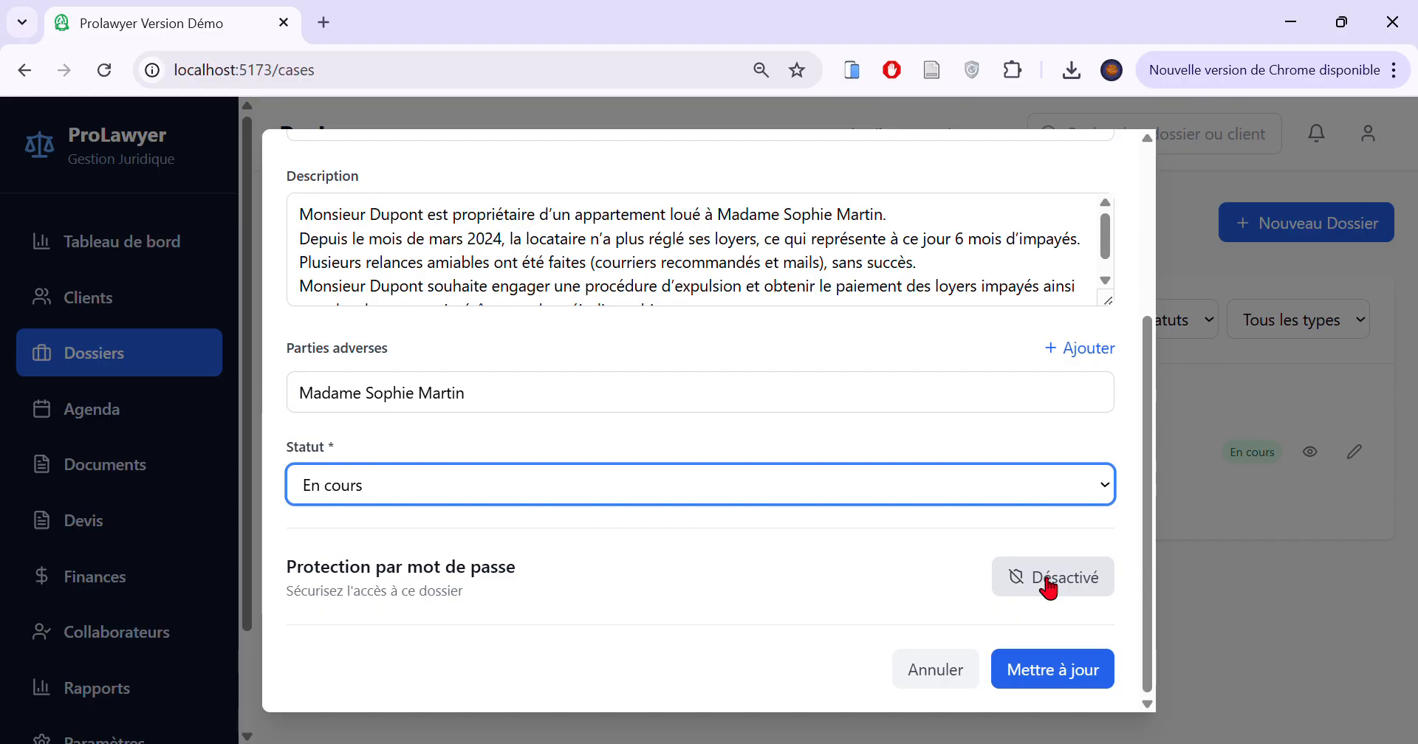
click(936, 678)
Open the Vol de Moto case details and examine the client, type, opposing parties, reference, dates, firm information and description.
click(1310, 453)
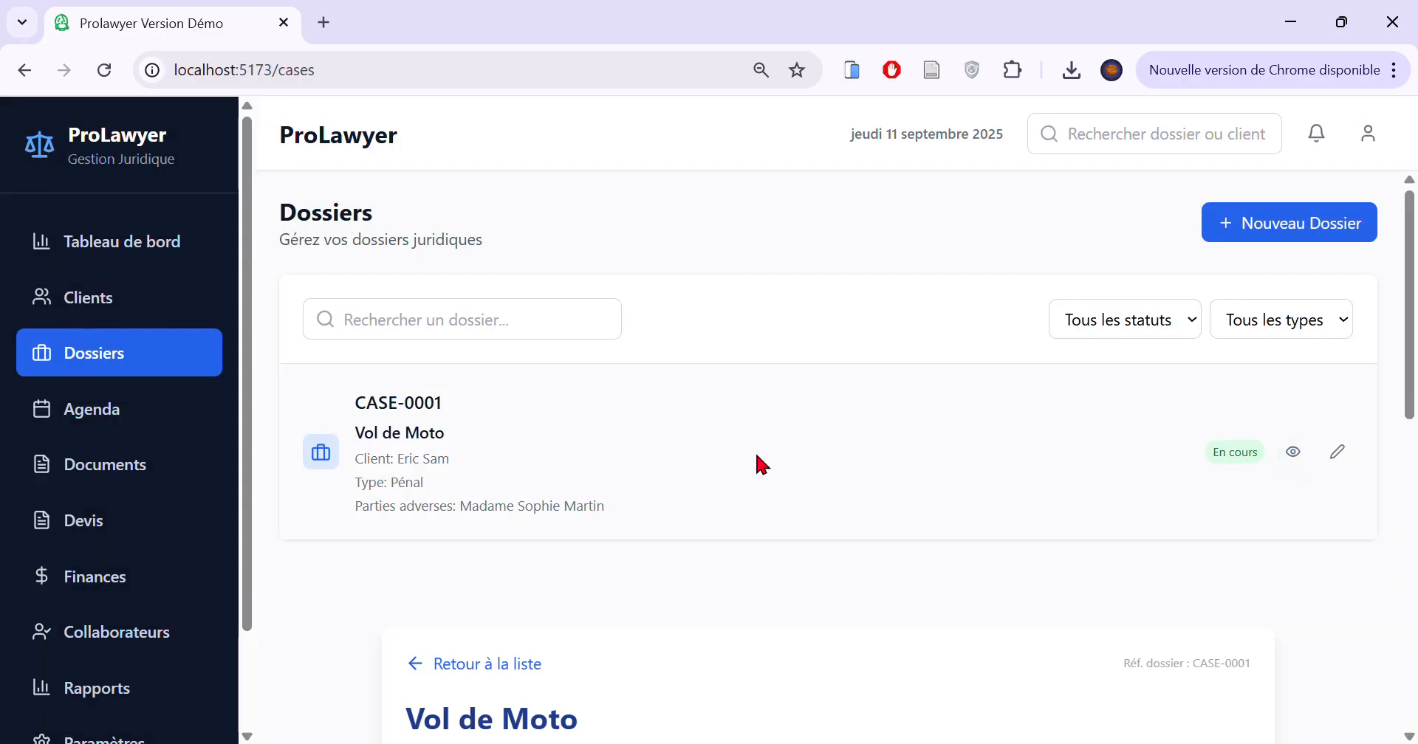
drag(411, 295, 592, 295)
drag(480, 331, 535, 326)
drag(482, 364, 712, 414)
drag(849, 328, 1014, 380)
scroll(869, 430, down, 1)
drag(879, 303, 923, 304)
drag(836, 368, 927, 356)
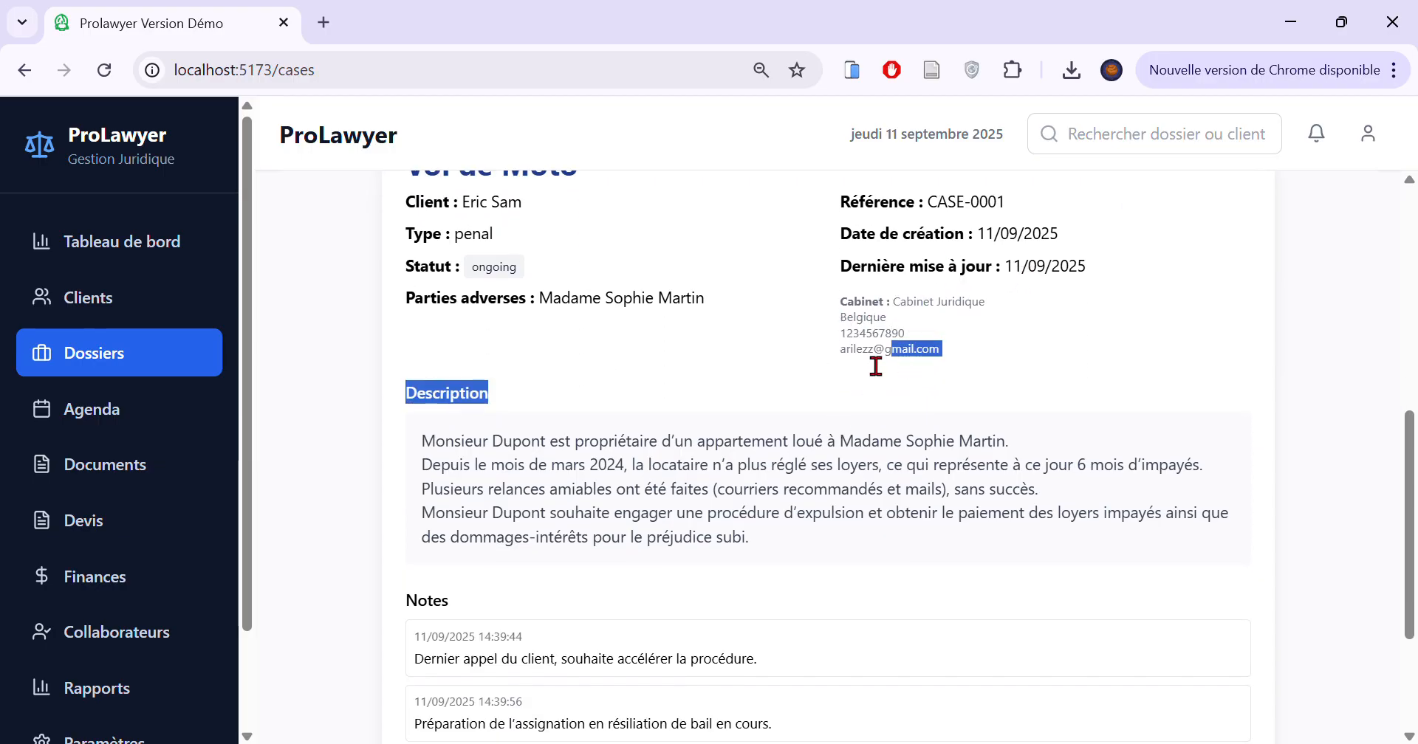
scroll(475, 323, down, 1)
click(419, 322)
drag(424, 333, 1028, 424)
scroll(1035, 360, up, 3)
scroll(1177, 334, up, 2)
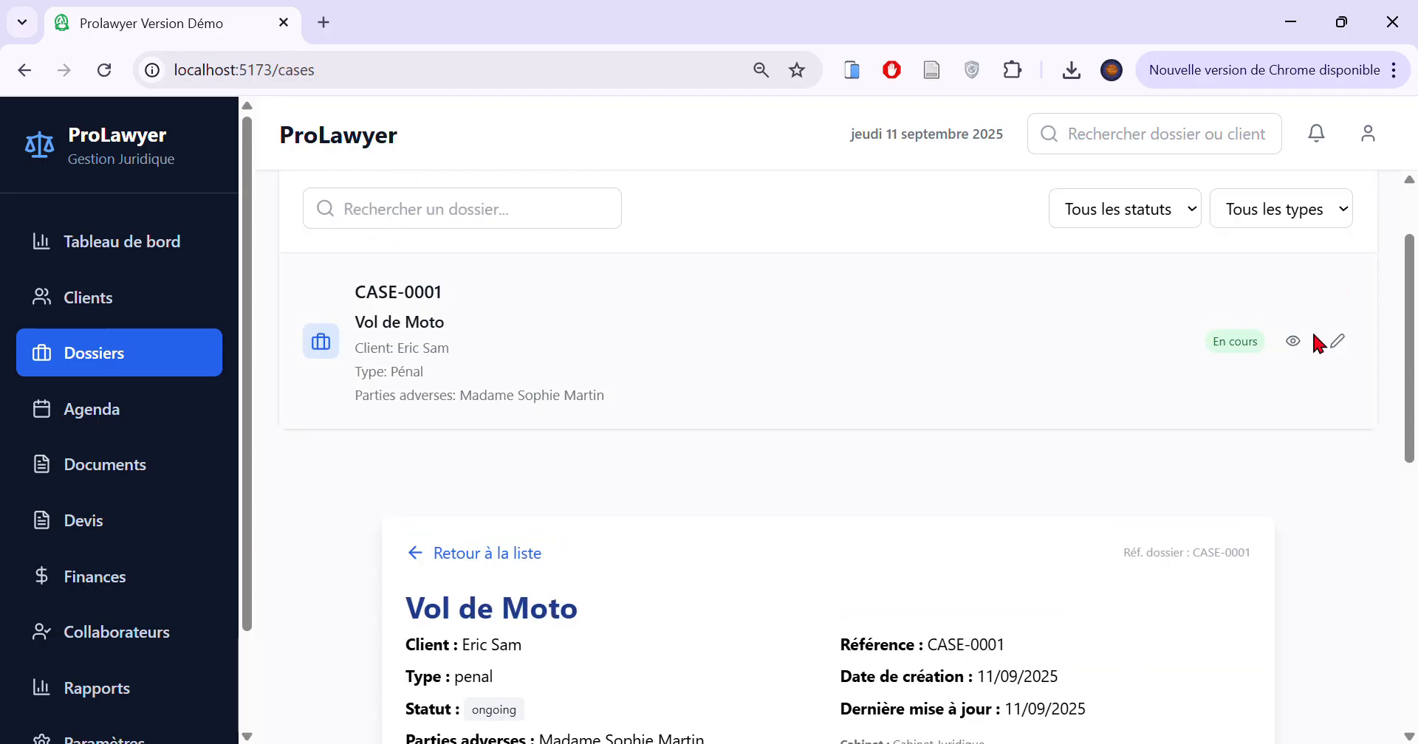
Read the dated entries in the Notes section of the Vol de Moto case.
scroll(845, 380, down, 7)
click(707, 443)
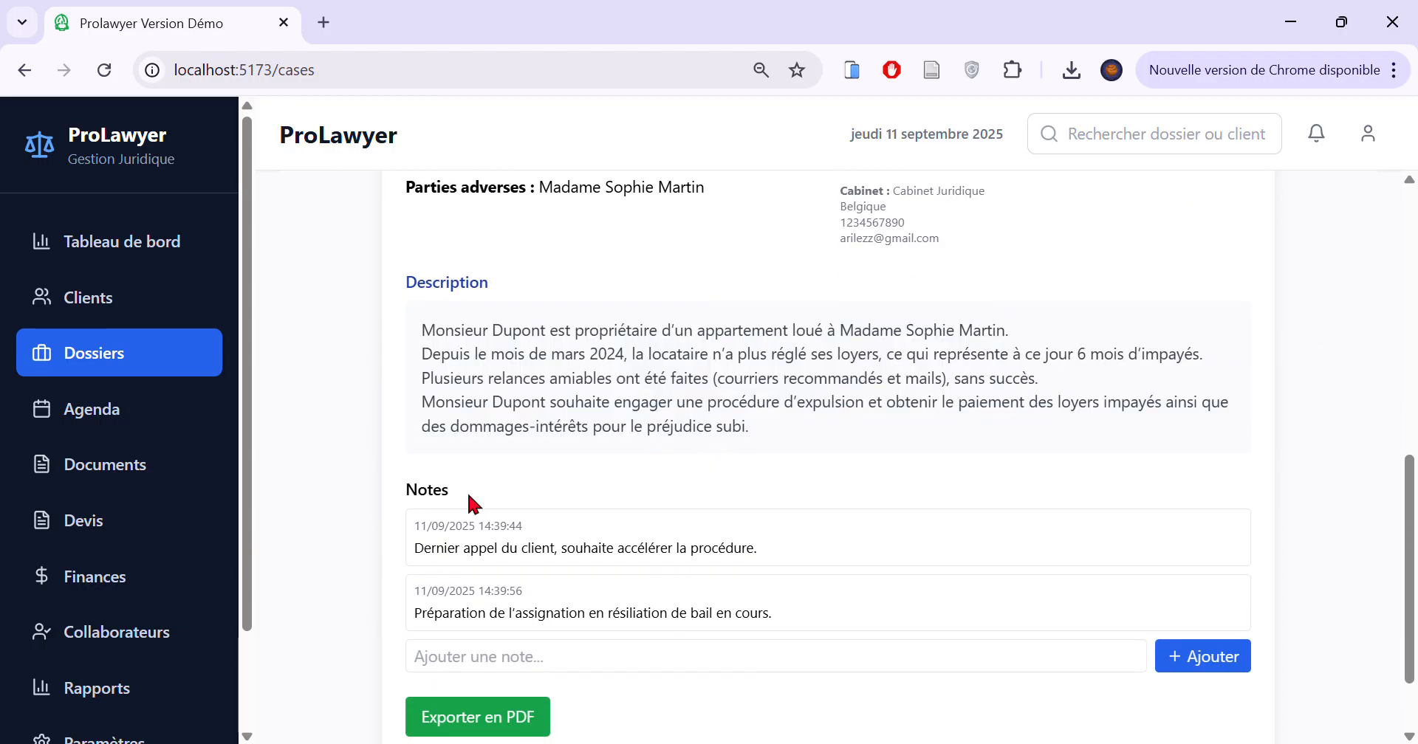
scroll(432, 506, down, 2)
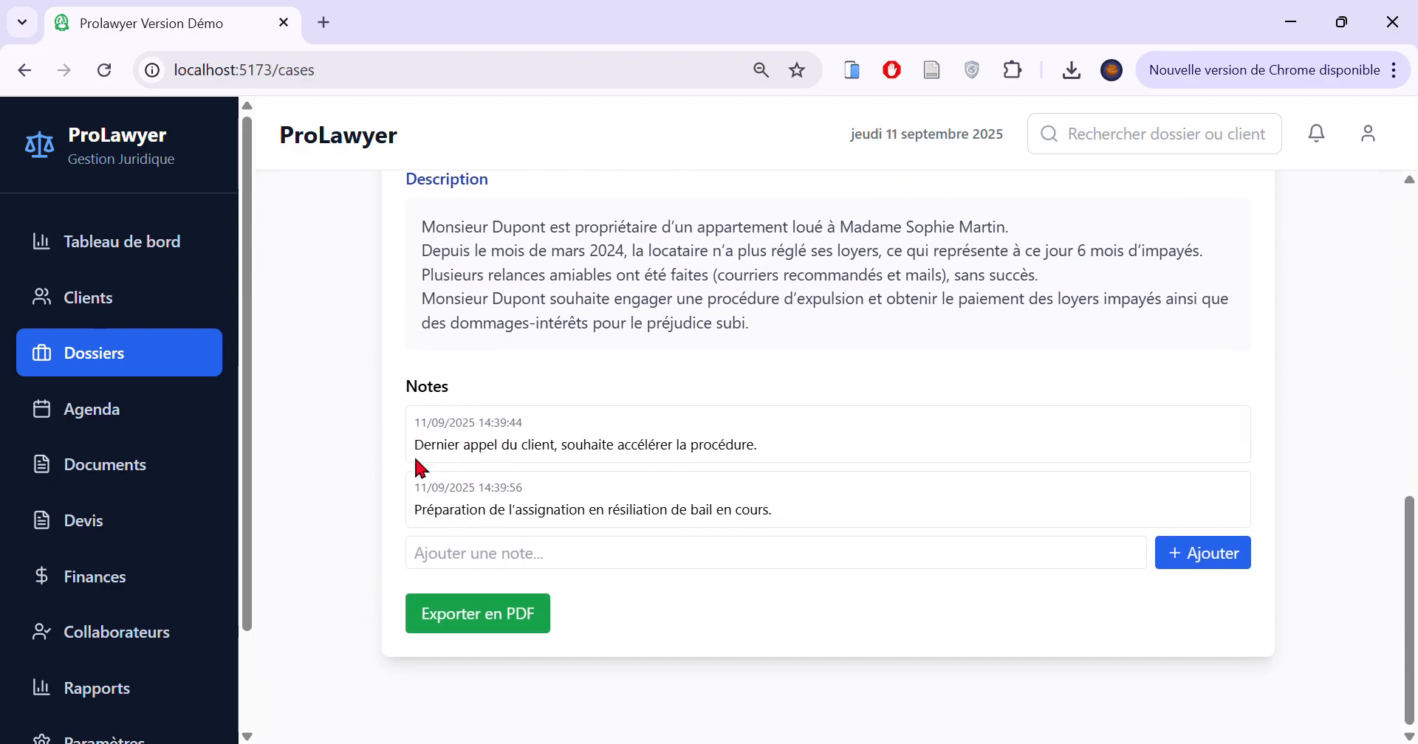
drag(415, 424, 521, 426)
click(459, 461)
drag(417, 457, 779, 461)
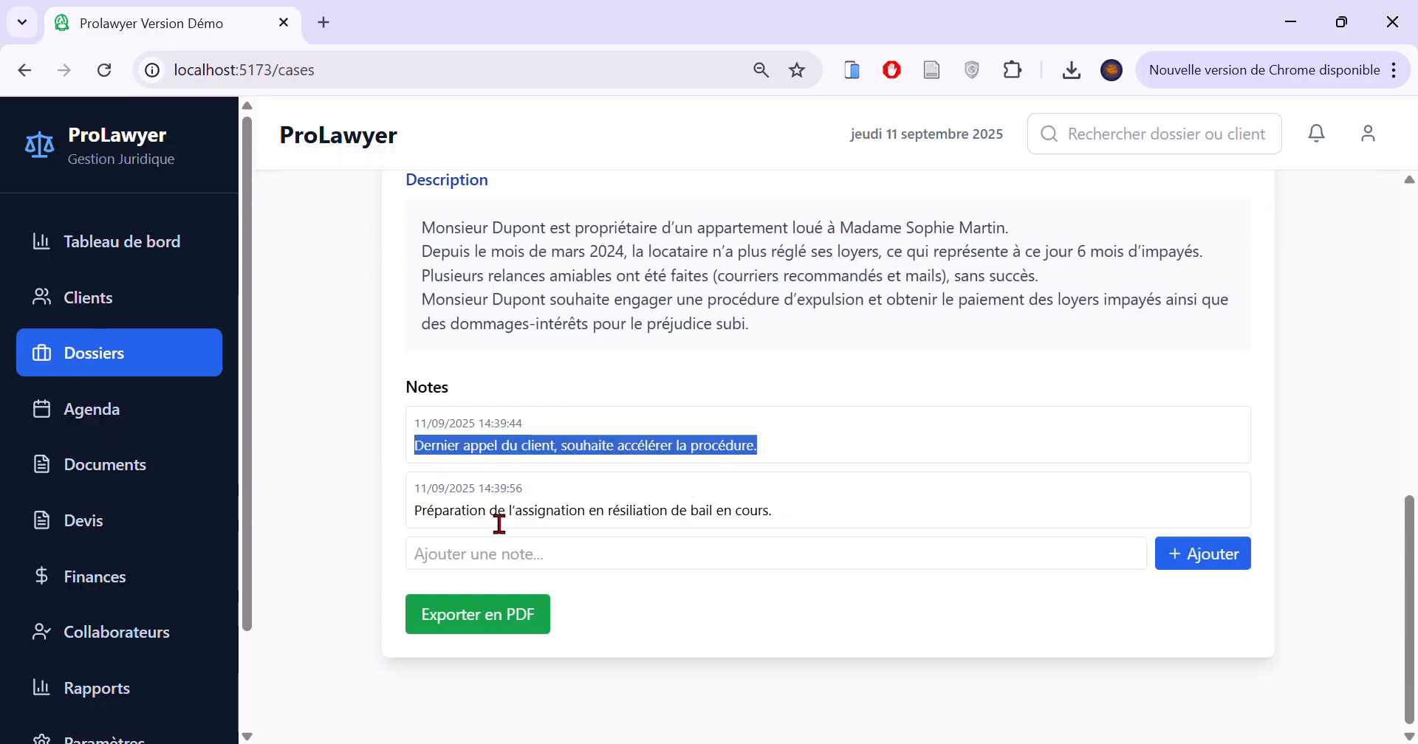
click(407, 505)
Add the note "Besoin temps pour réfléchir" to the Vol de Moto case and check its timestamp.
click(588, 567)
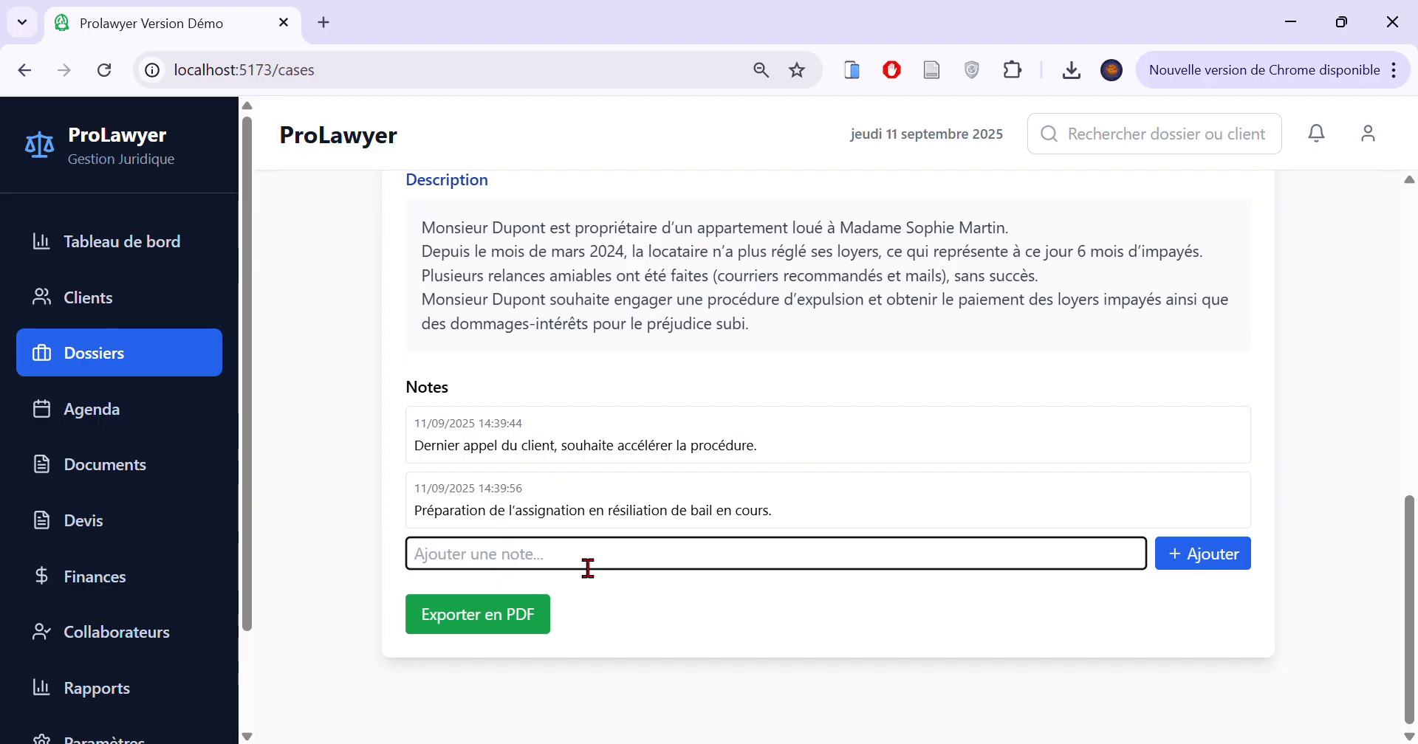
text(Besoin temps pour reflechir)
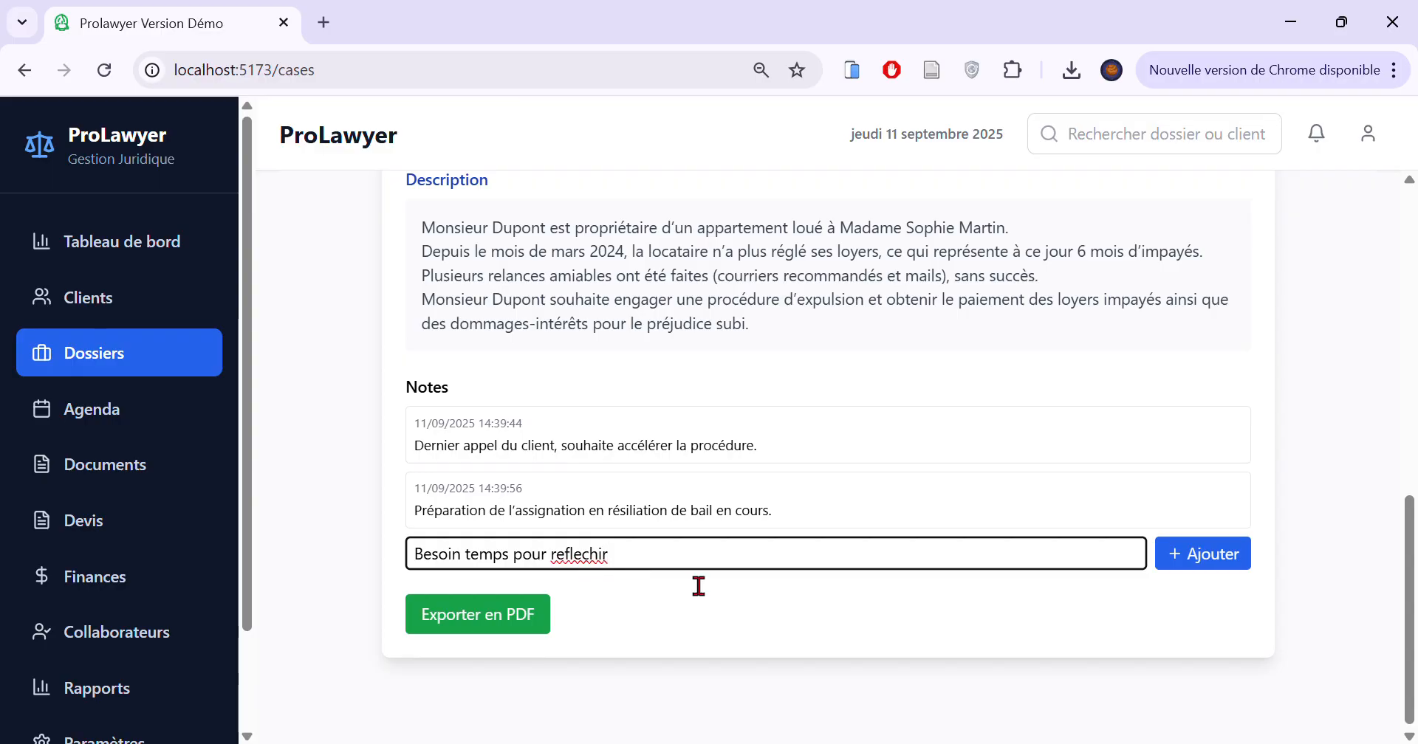
key(Left)
key(Left)
key(Left)
key(Left)
key(BackSpace)
text(é)
key(Left)
key(Left)
key(Left)
key(BackSpace)
text(é)
click(1210, 558)
drag(524, 555, 419, 564)
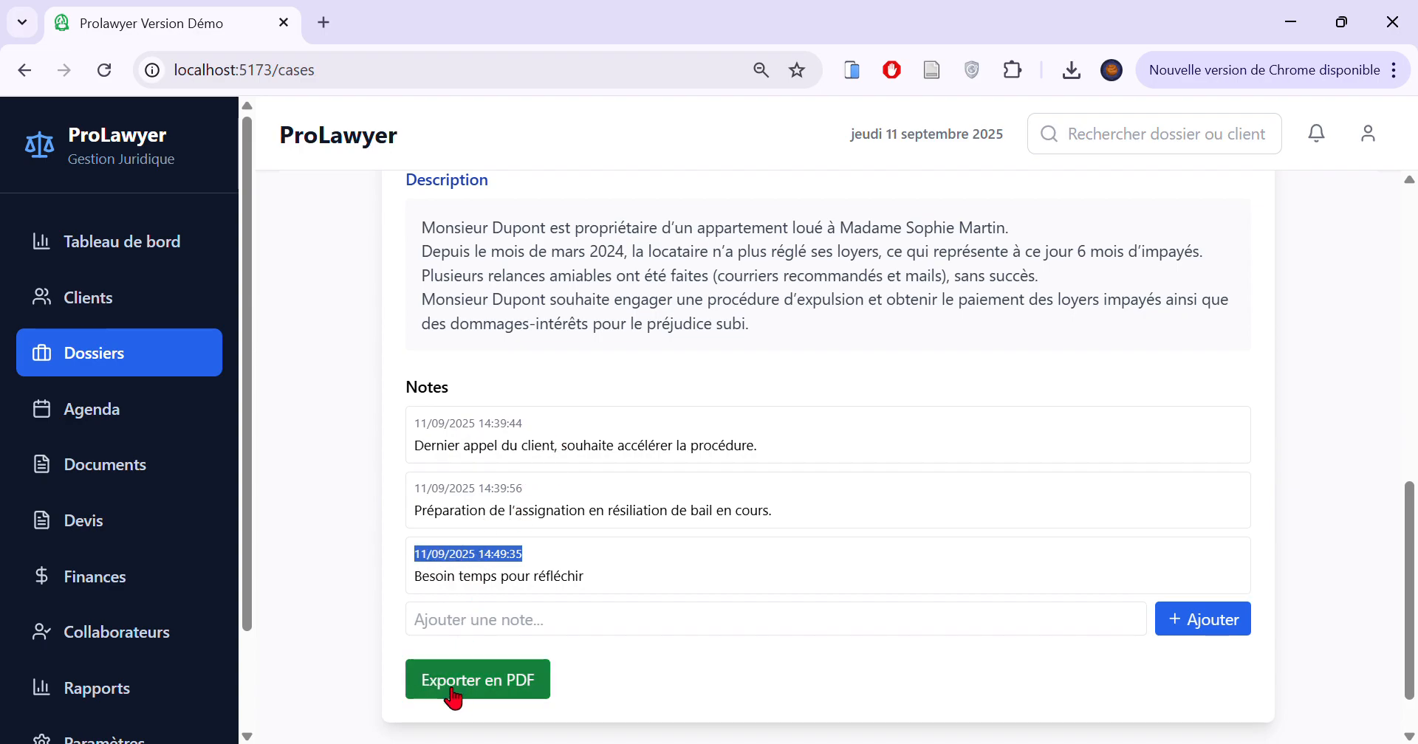
Export the Vol de Moto case as a PDF and check its title, firm letterhead and case information.
click(480, 683)
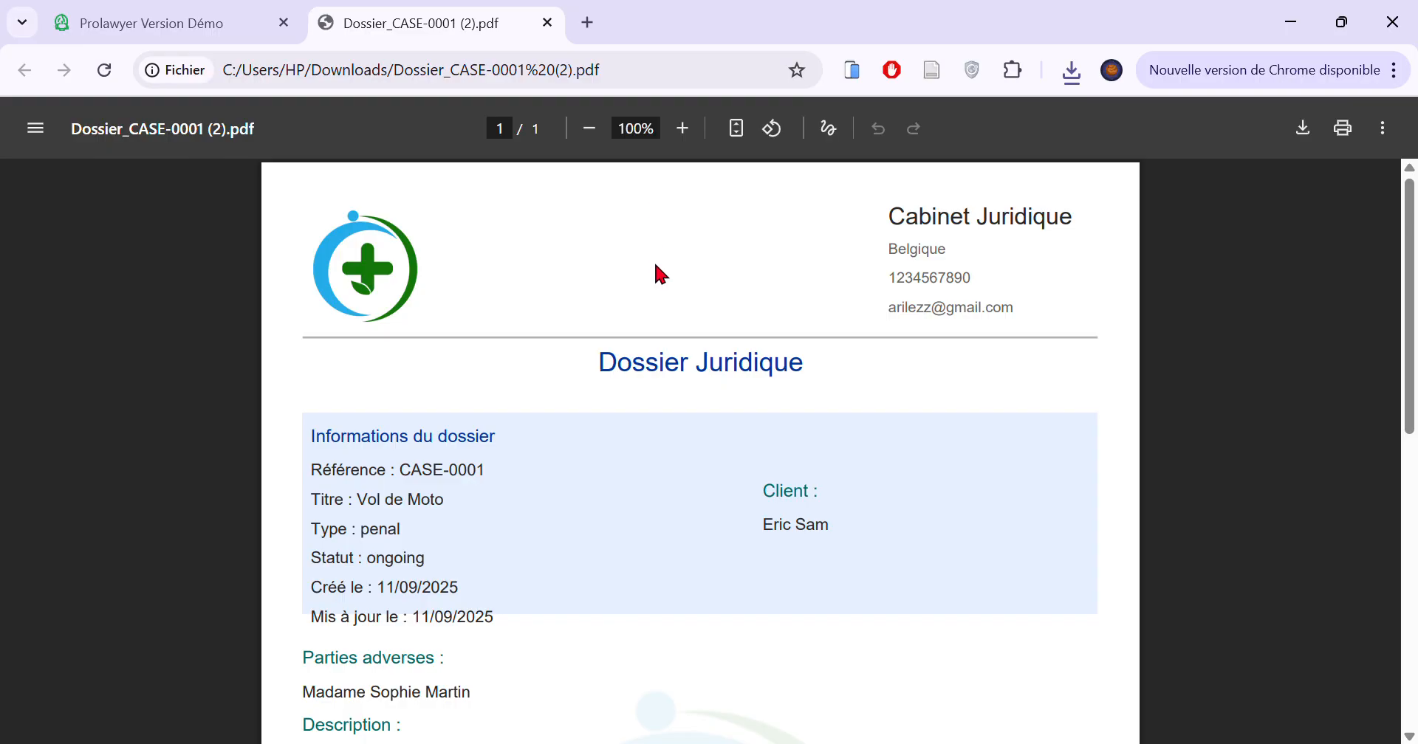
drag(817, 367, 612, 365)
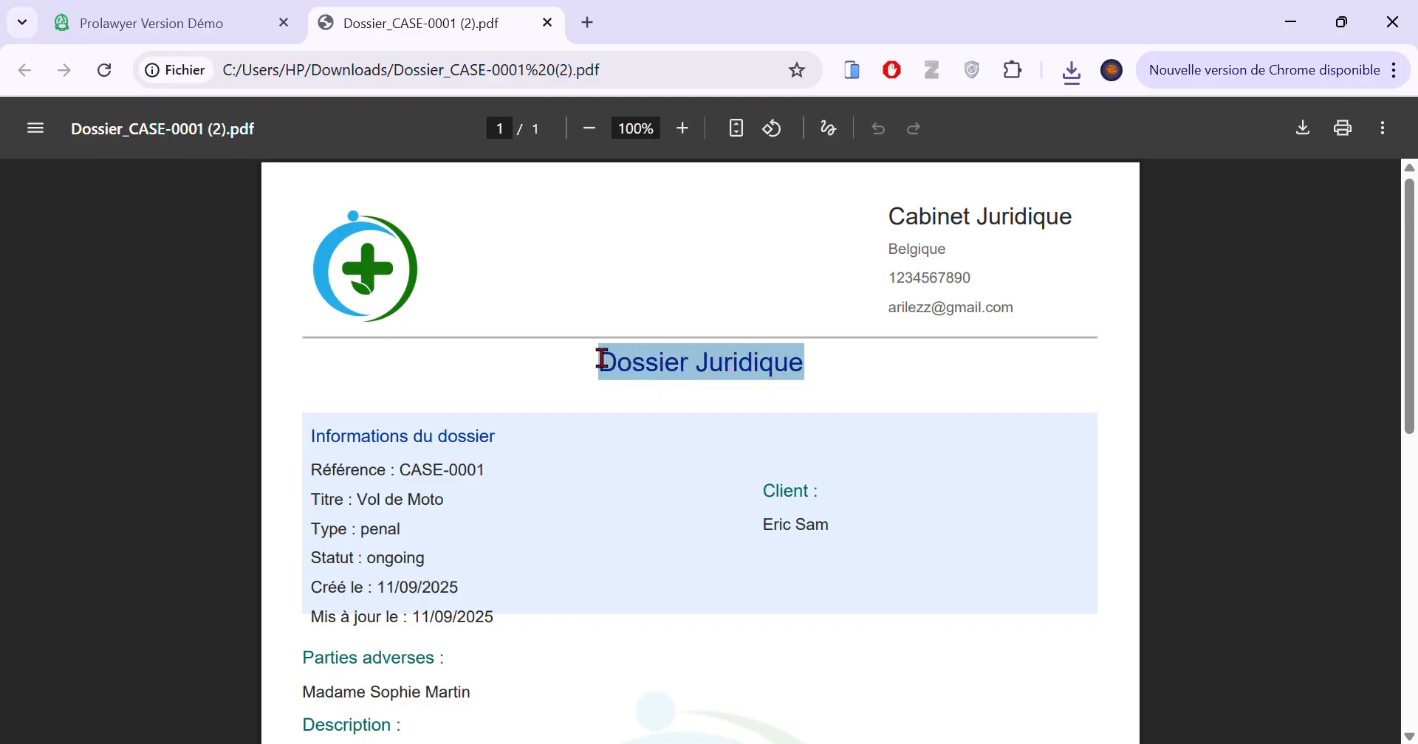
drag(944, 222, 942, 240)
click(914, 272)
scroll(906, 291, down, 1)
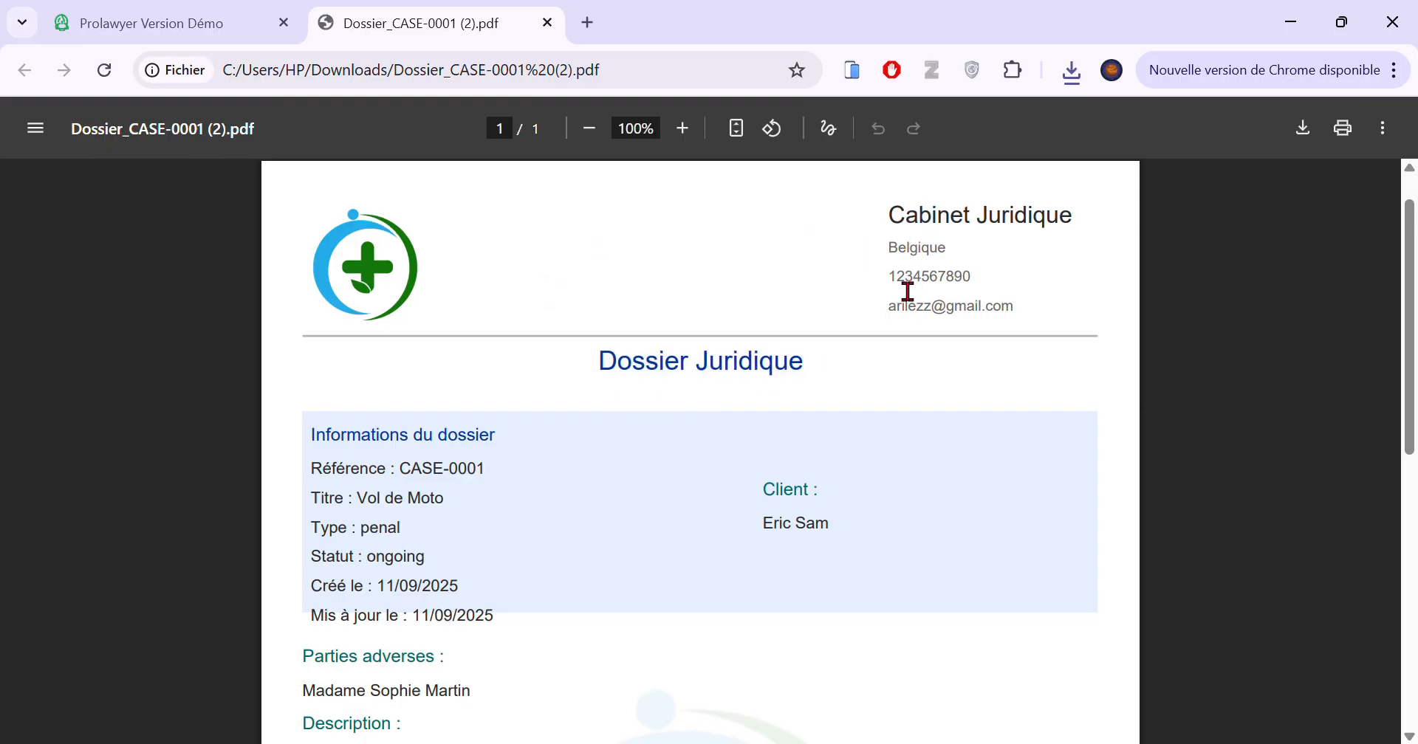
drag(395, 379, 396, 434)
scroll(425, 441, down, 3)
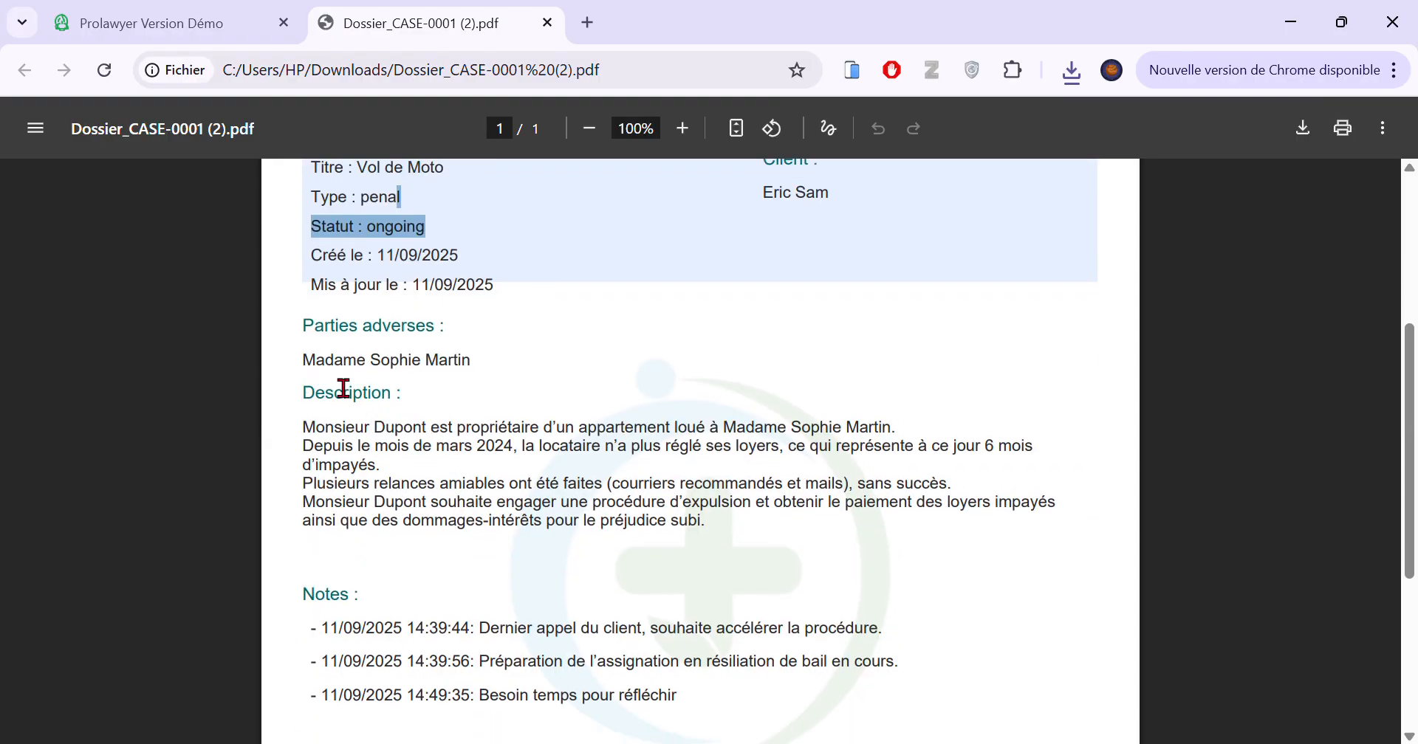
Check the opposing party, description and notes in the exported PDF, and close the document.
drag(333, 347, 399, 362)
drag(334, 403, 936, 515)
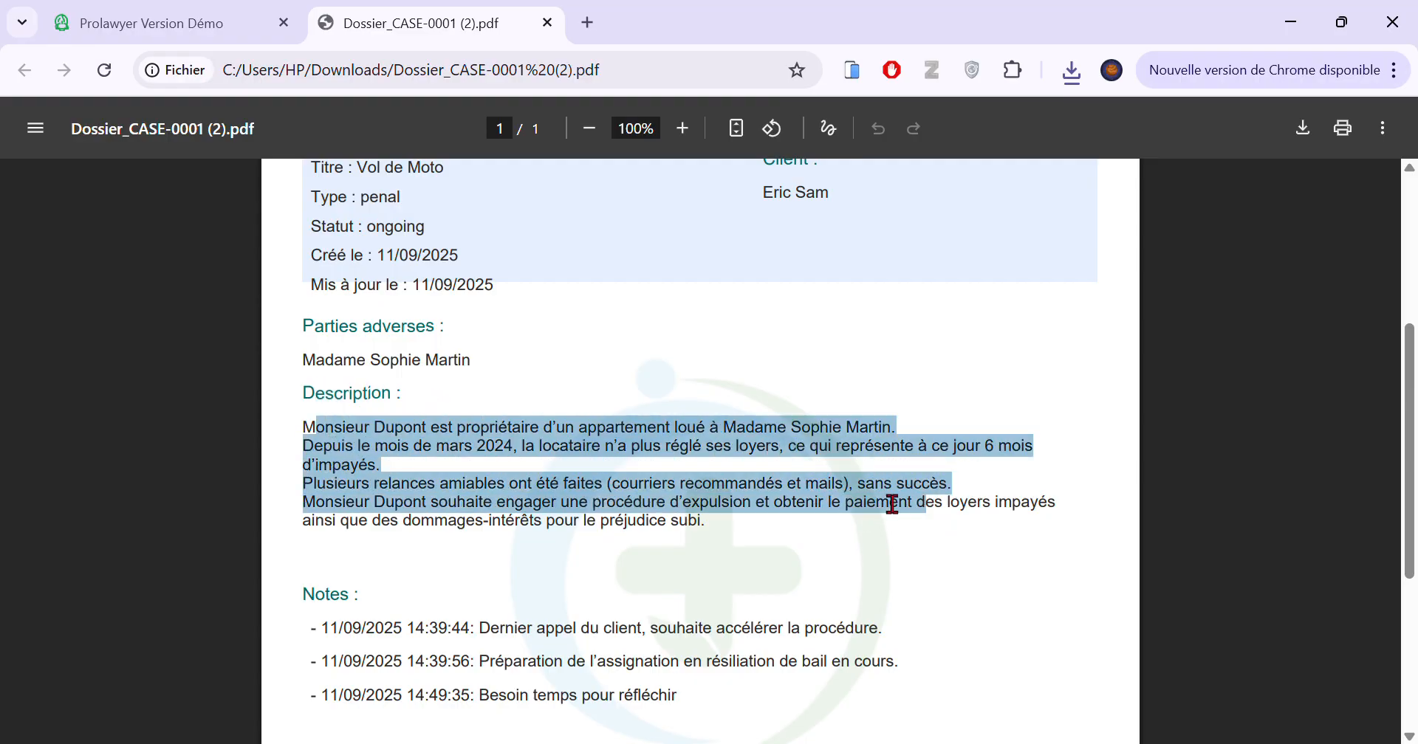
scroll(531, 487, down, 2)
drag(311, 591, 686, 601)
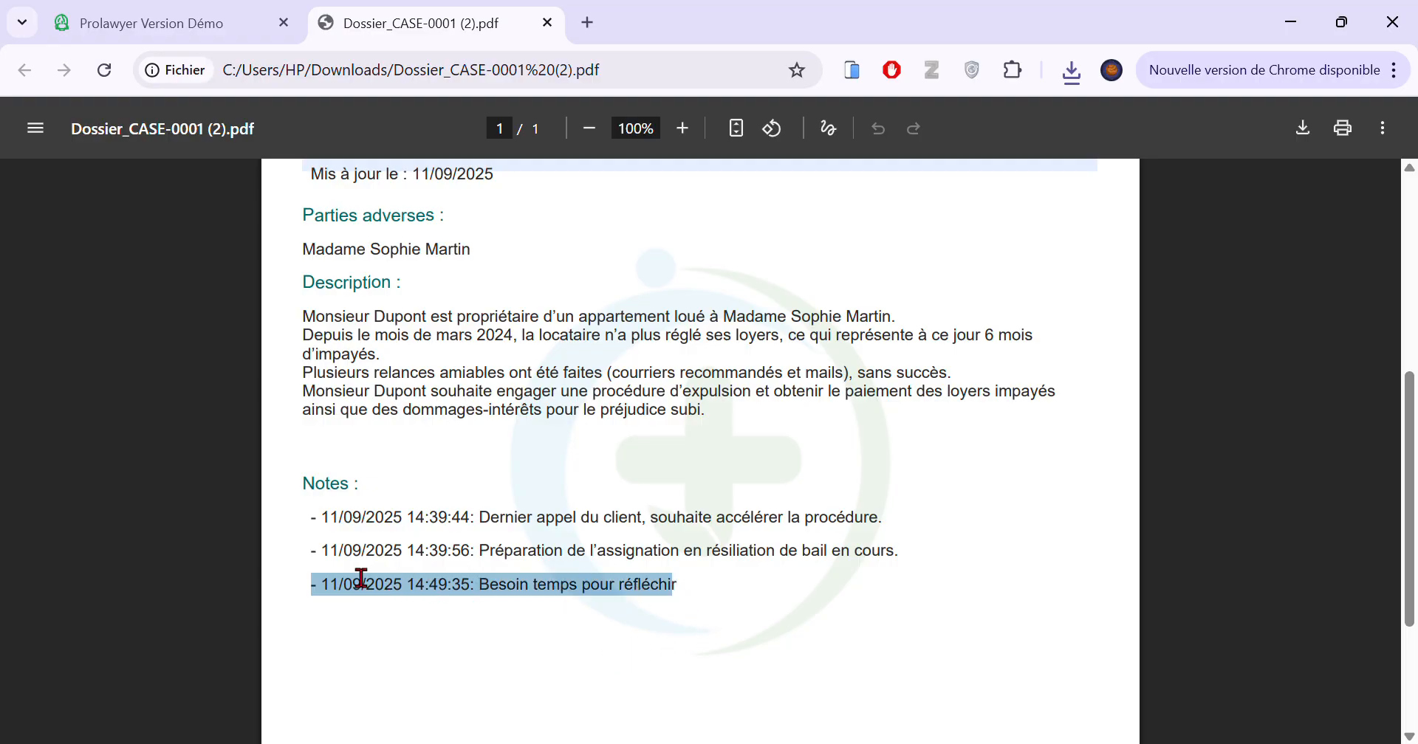
click(438, 603)
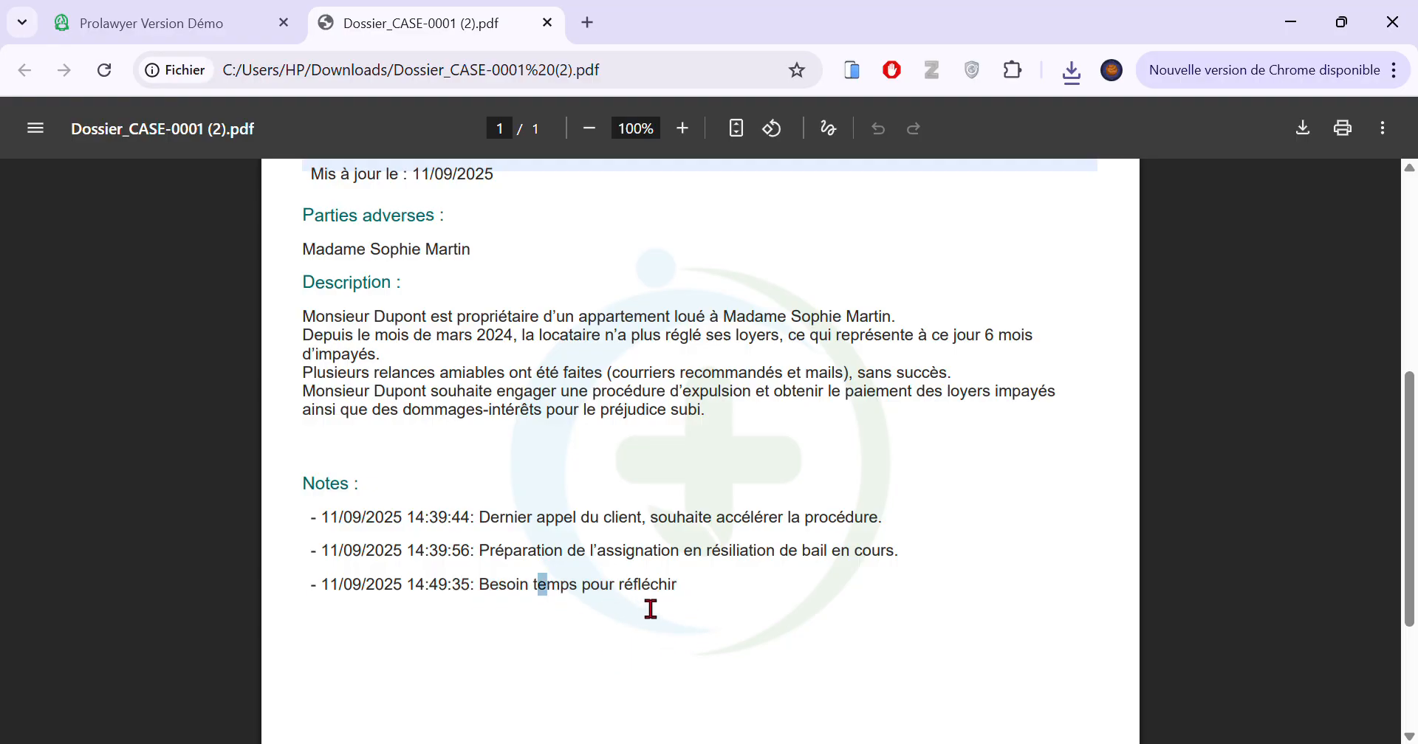
drag(687, 595, 515, 584)
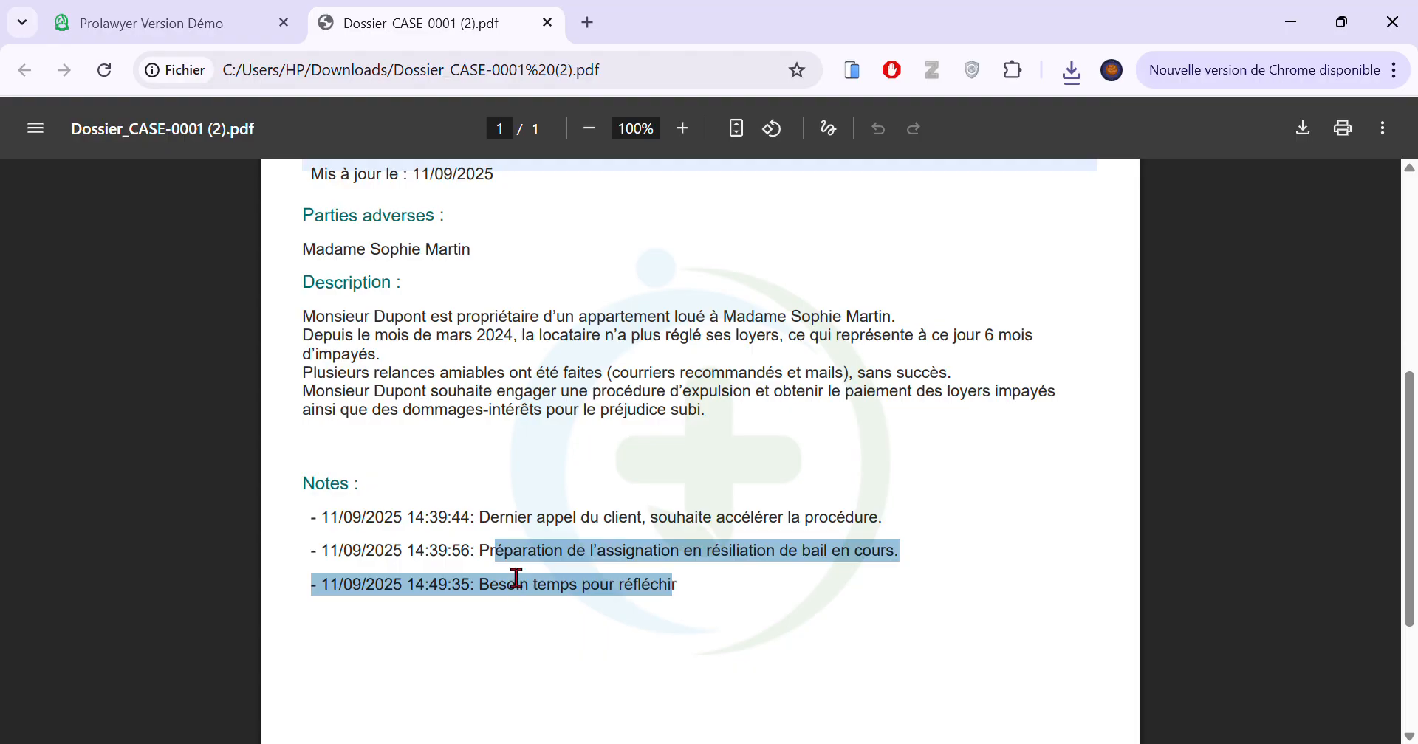
drag(636, 553, 623, 552)
drag(515, 522, 500, 518)
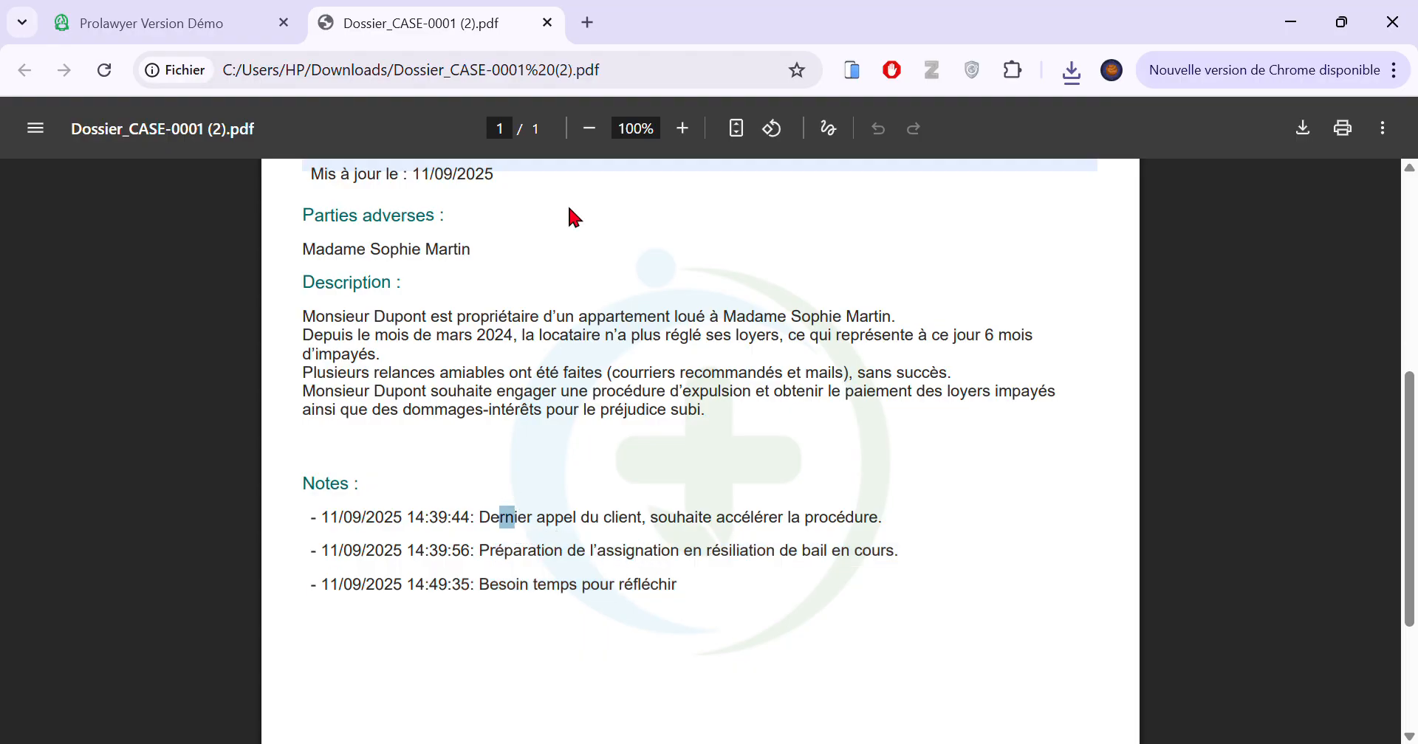
click(547, 23)
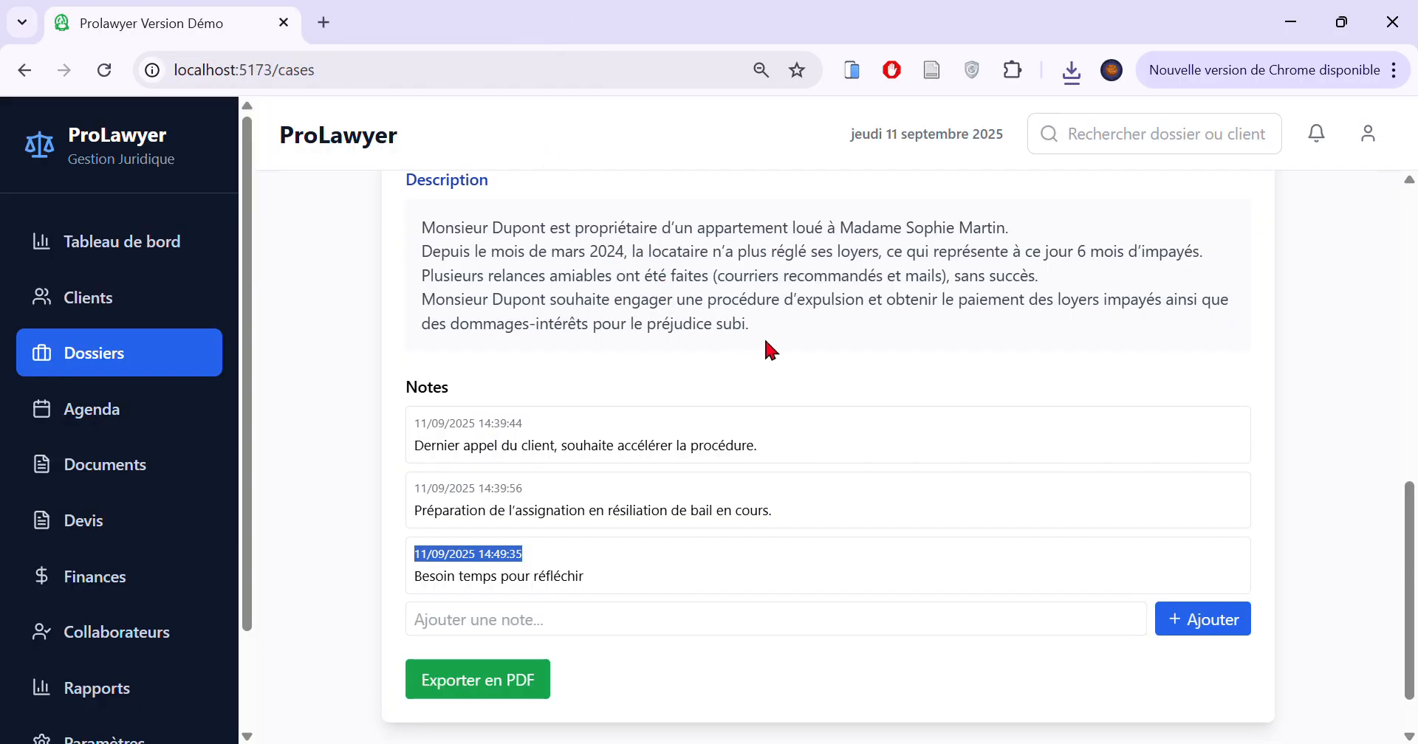
Return to the case list, enable password protection on Vol de Moto, enter and confirm the case password, and save the update.
scroll(761, 347, up, 8)
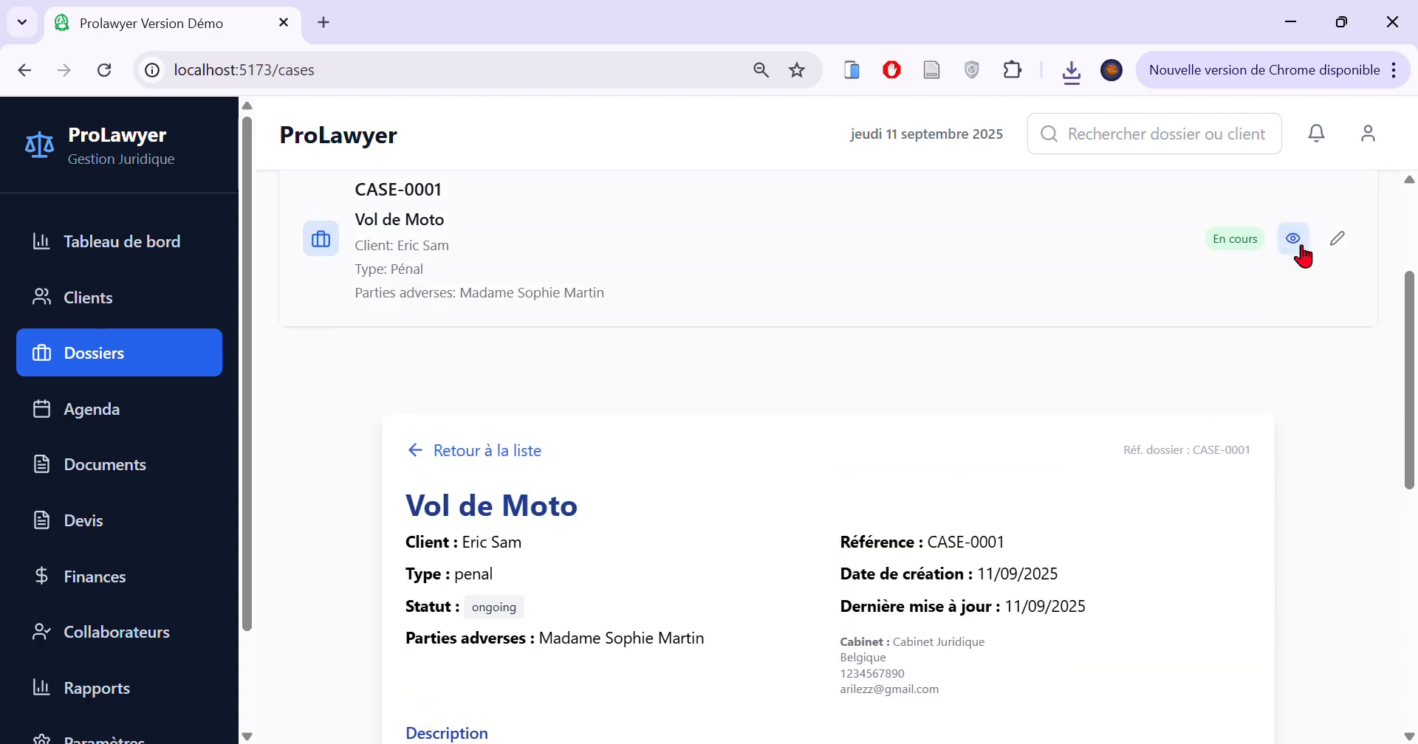
click(449, 452)
click(1354, 453)
scroll(938, 443, down, 3)
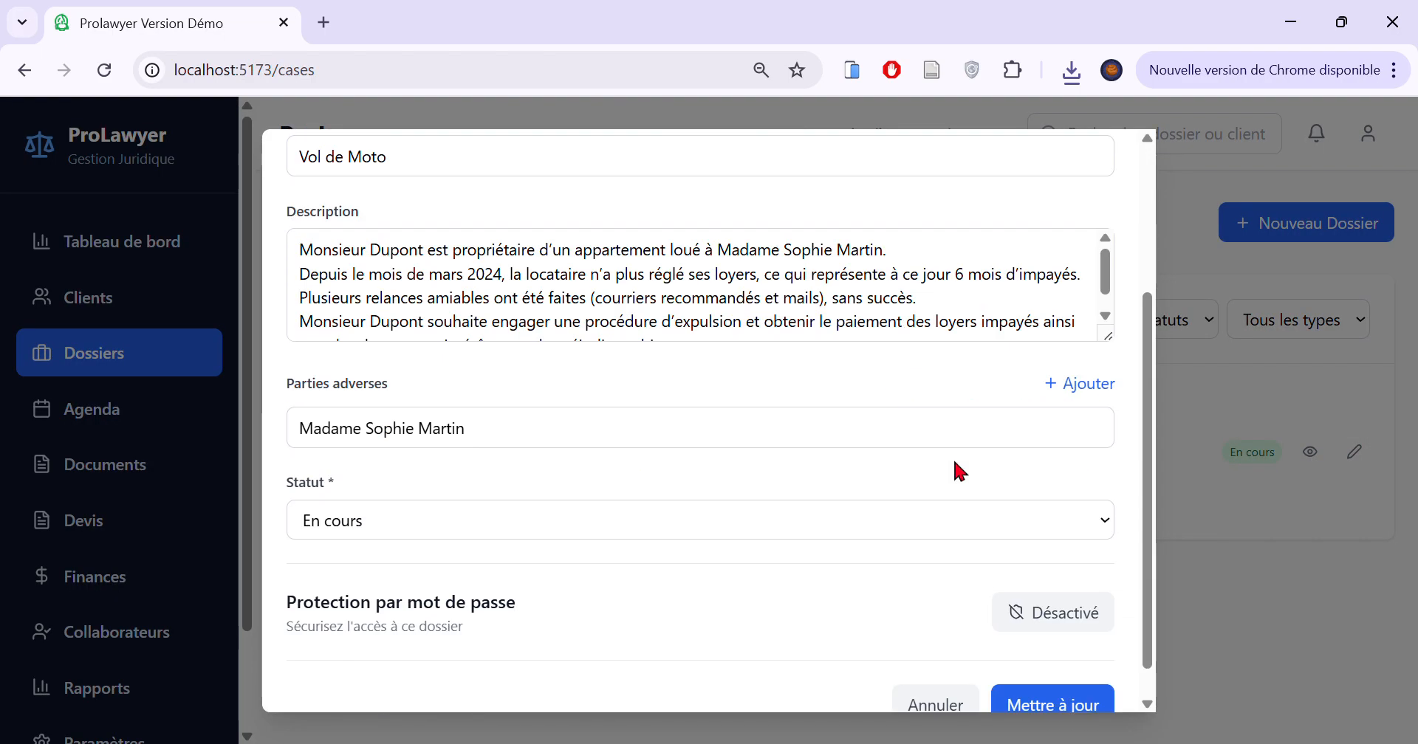
scroll(967, 487, down, 1)
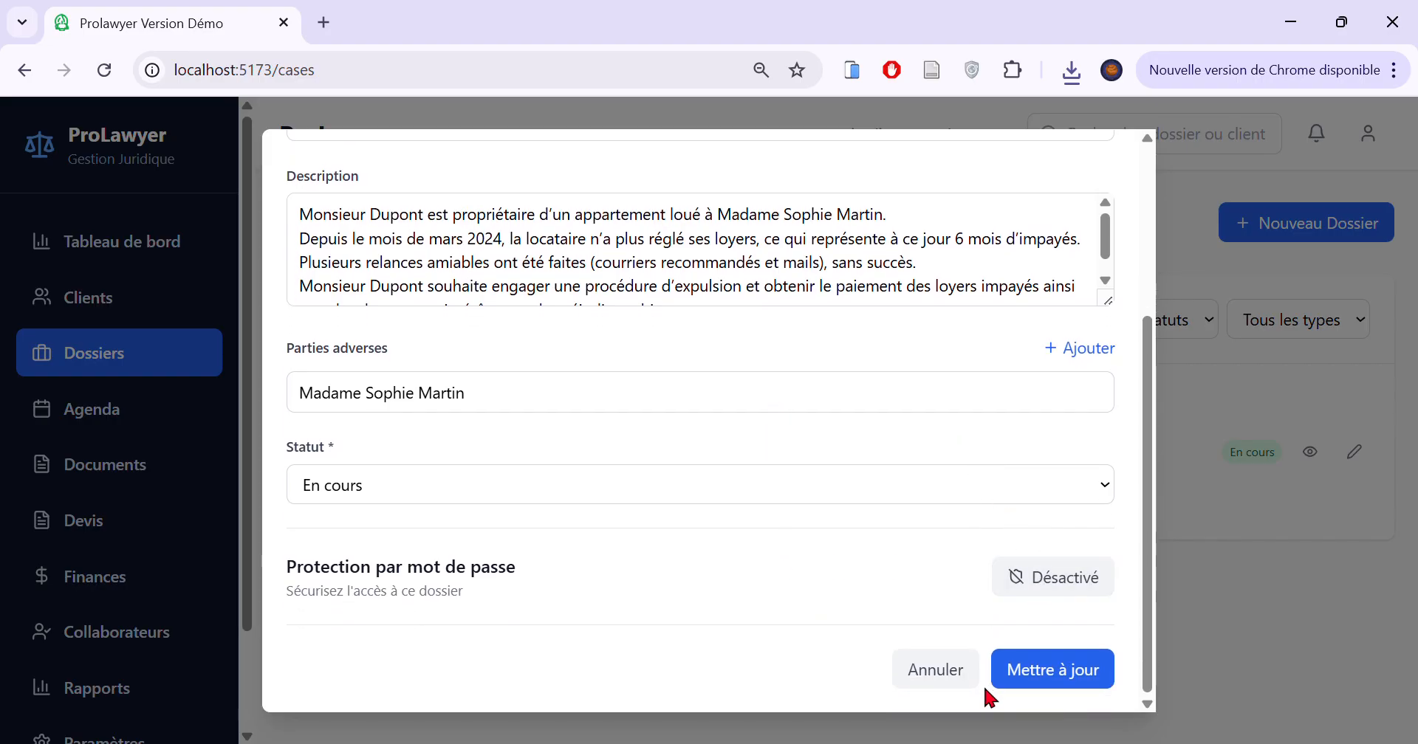
click(1030, 580)
scroll(1049, 539, down, 2)
click(464, 591)
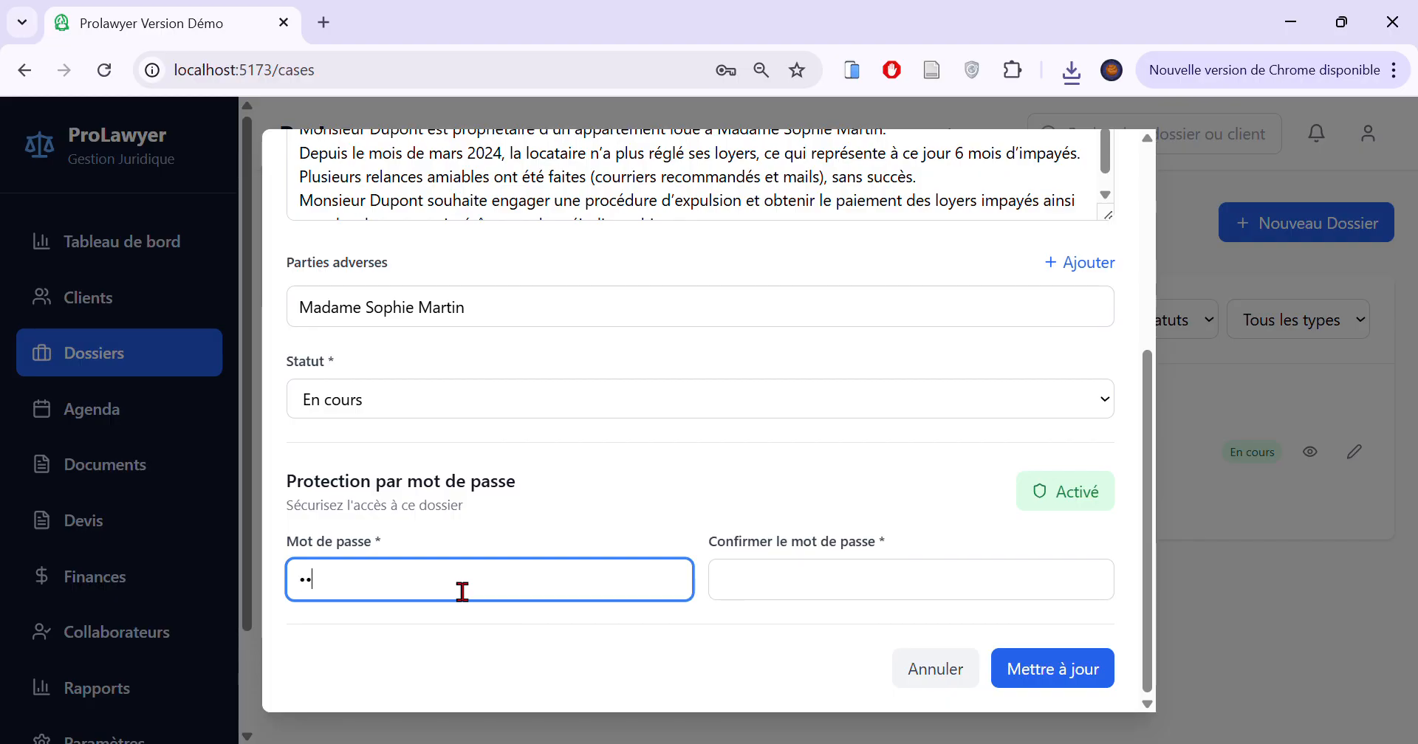
click(829, 600)
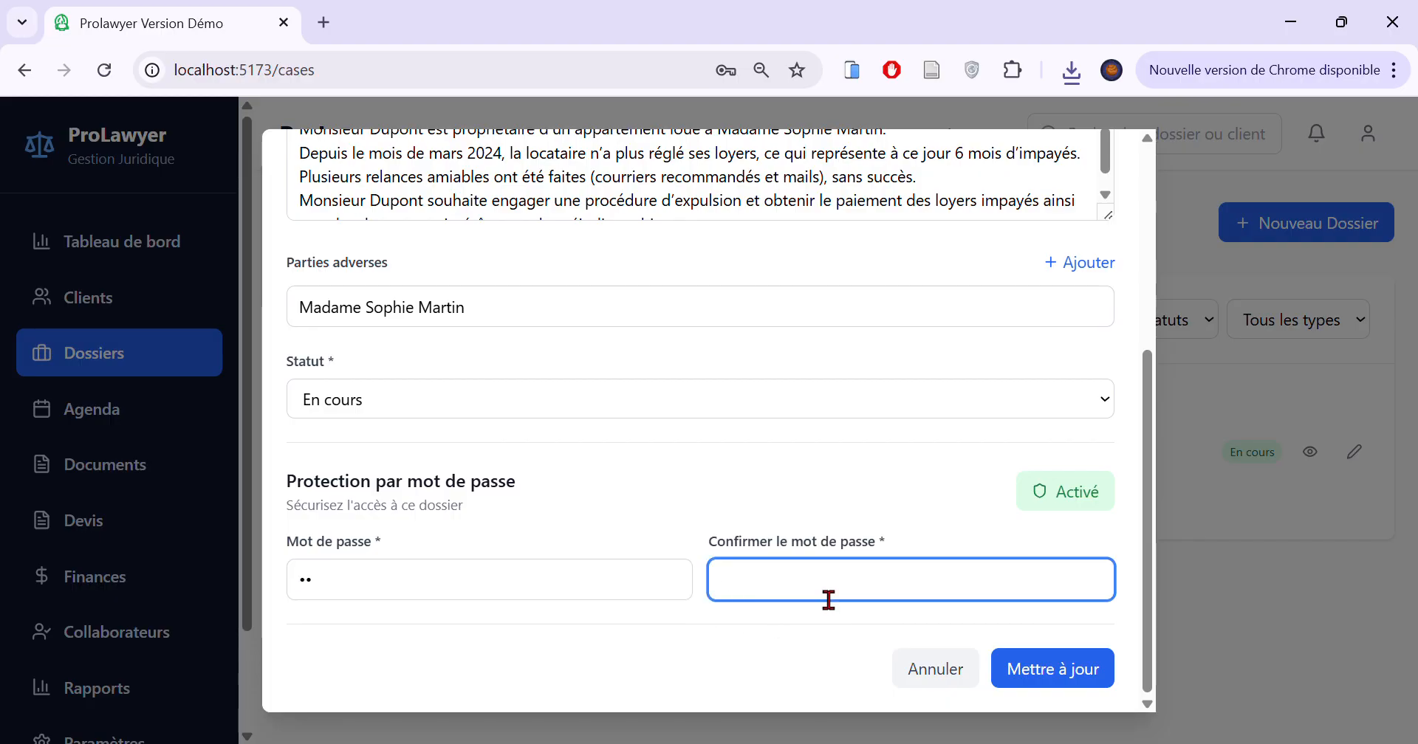
click(1082, 669)
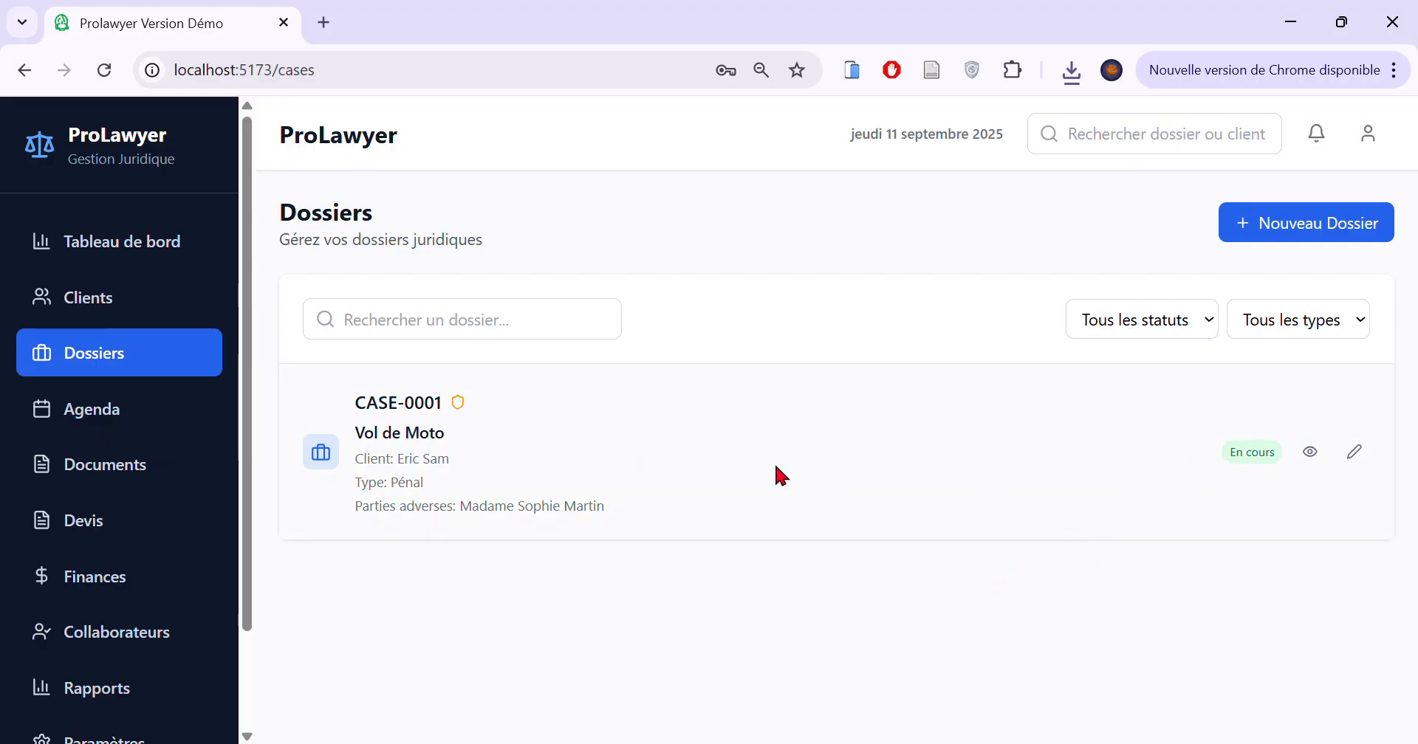
Try to view and edit the protected Vol de Moto case, read the access message, and dismiss both password prompts.
click(1310, 451)
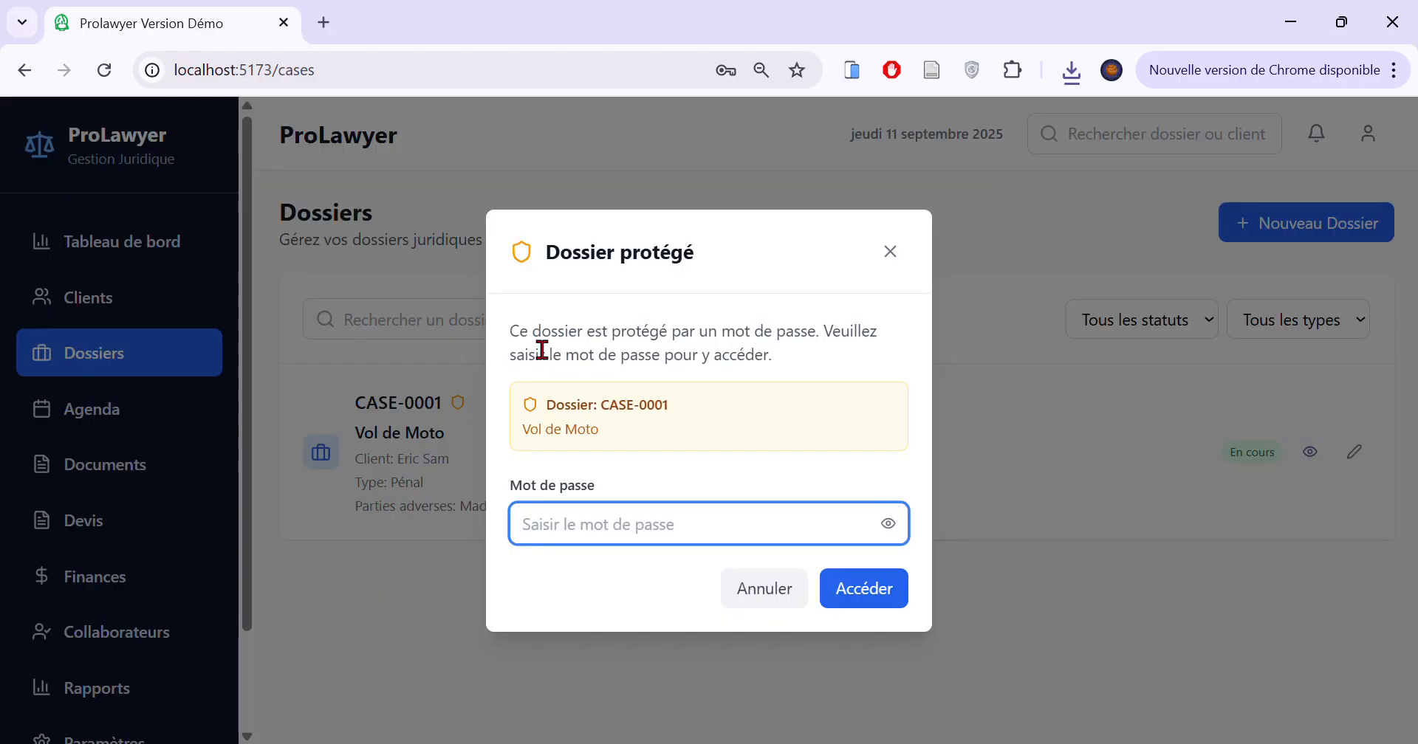
drag(617, 437, 522, 423)
drag(511, 332, 772, 373)
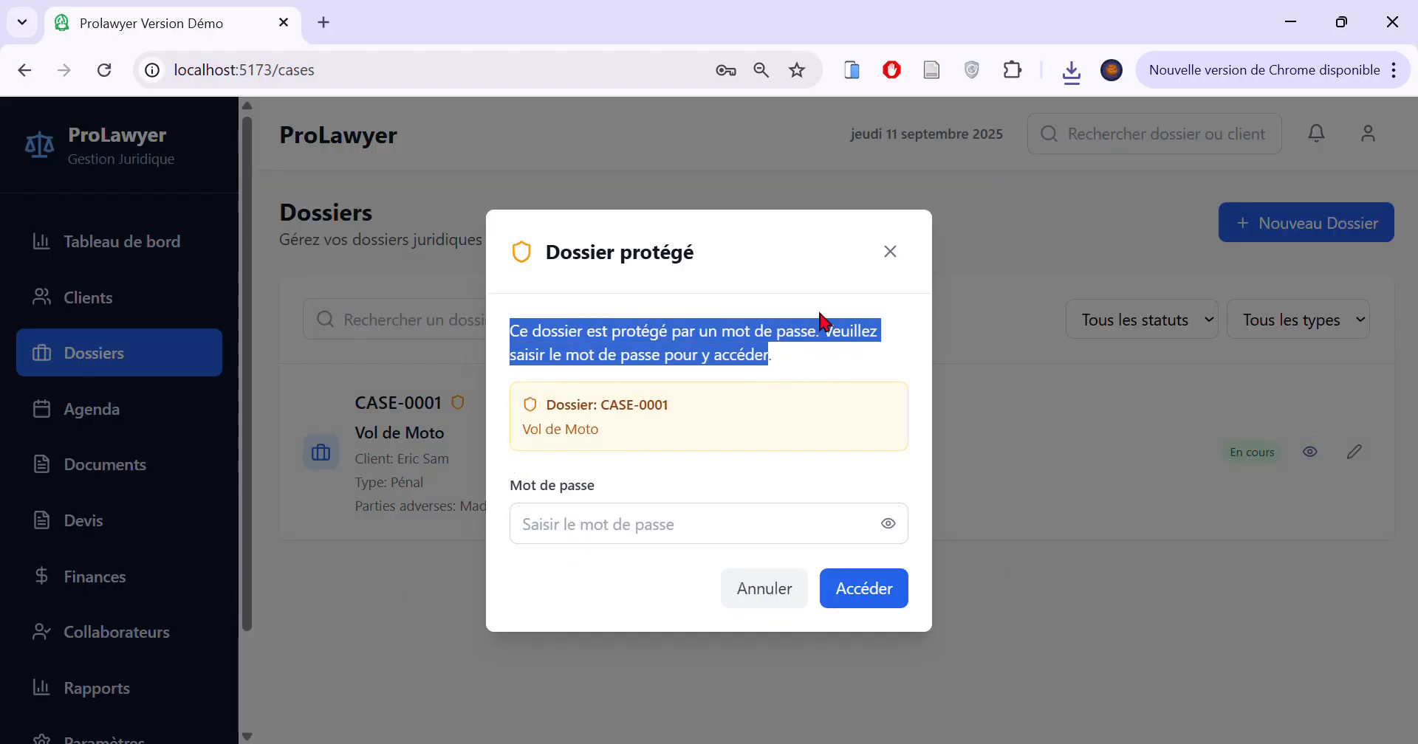
click(891, 268)
click(1355, 452)
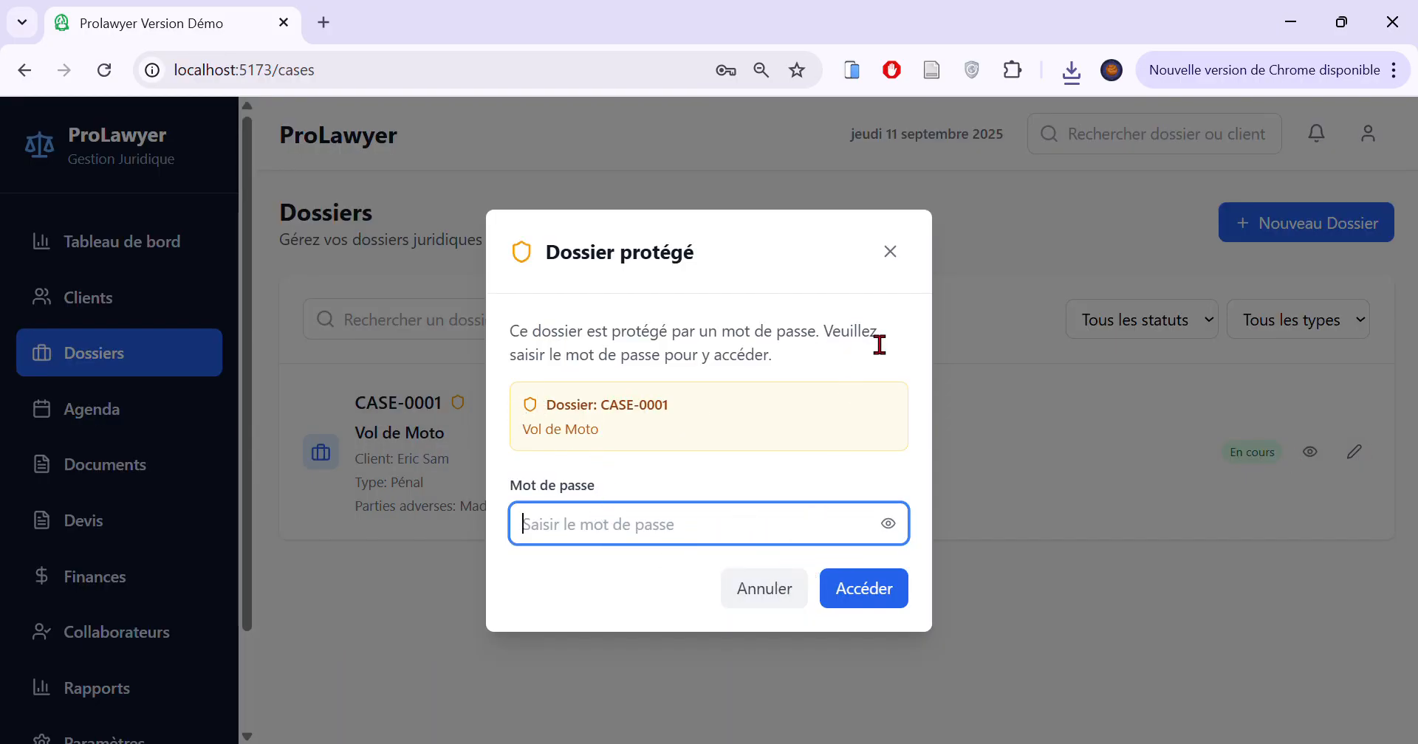
click(892, 255)
Open the Vol de Moto case for viewing with the case password and look over its details.
click(1310, 452)
text(1)
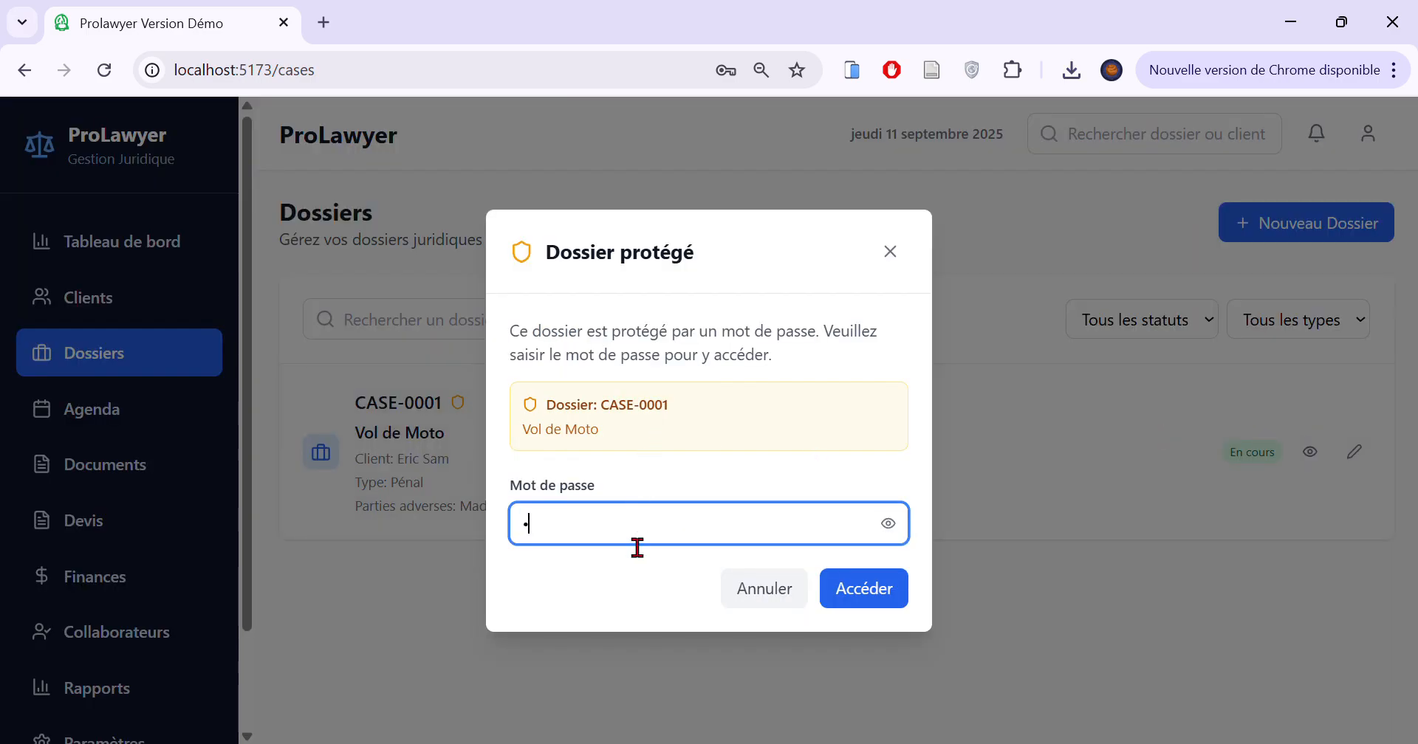
click(839, 589)
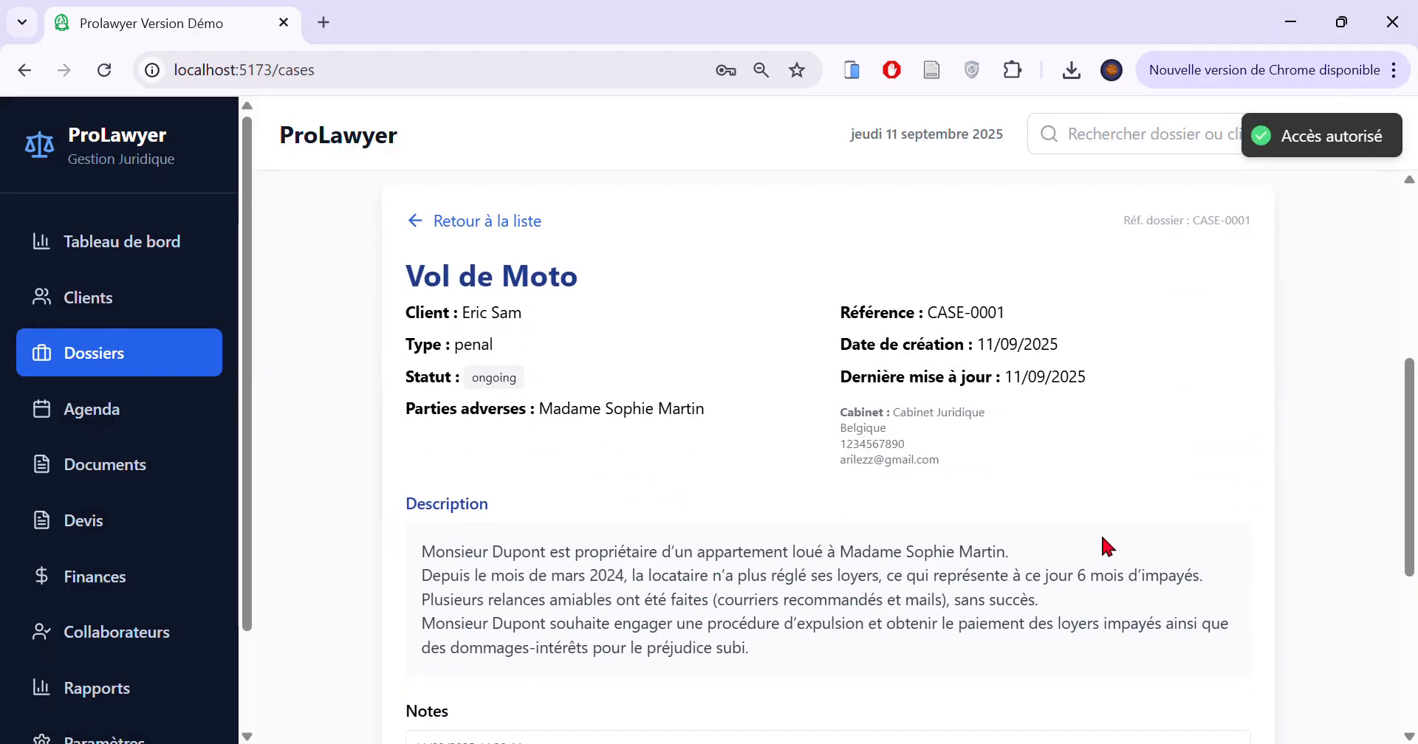
scroll(1091, 534, up, 5)
scroll(1099, 536, up, 1)
scroll(1077, 443, down, 1)
Go to Clients and back to the case list, recheck Vol de Moto's access protection, and cancel the password prompt.
click(130, 316)
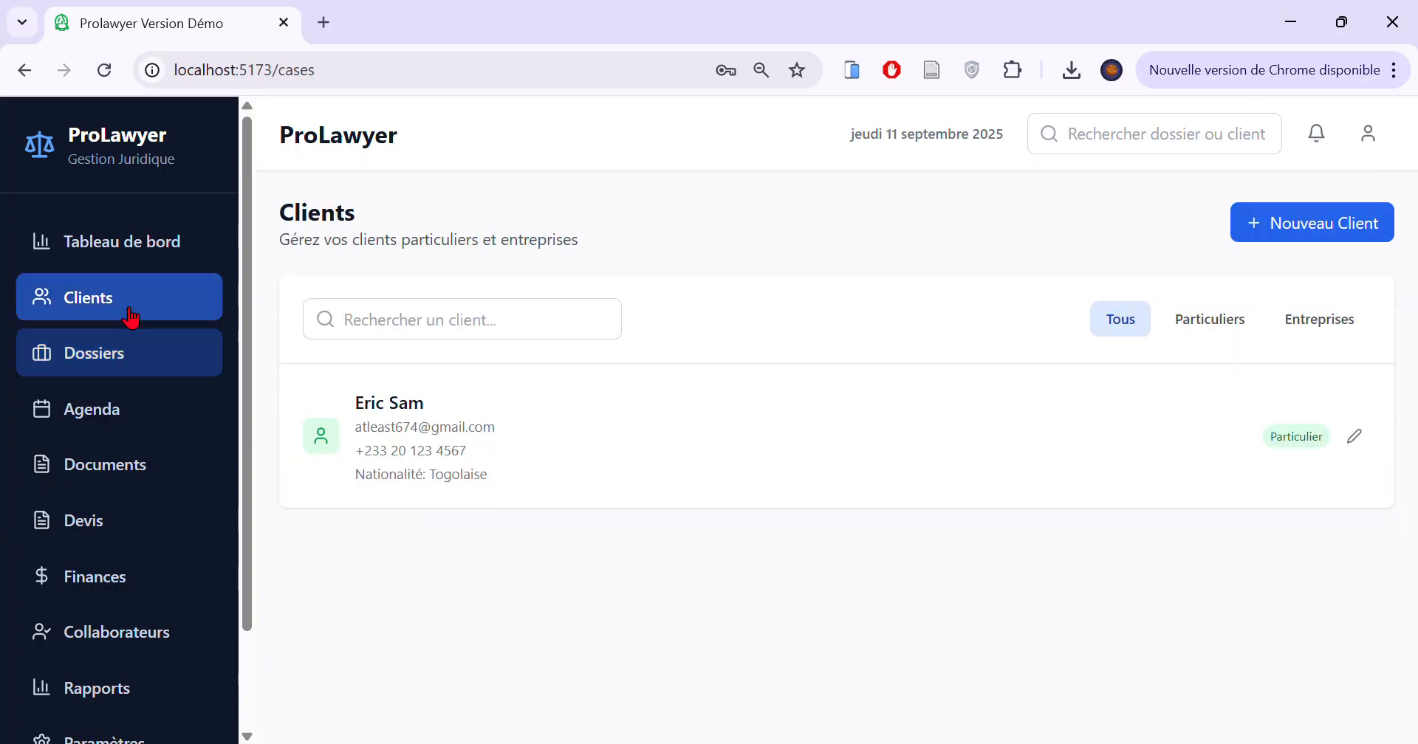
click(89, 361)
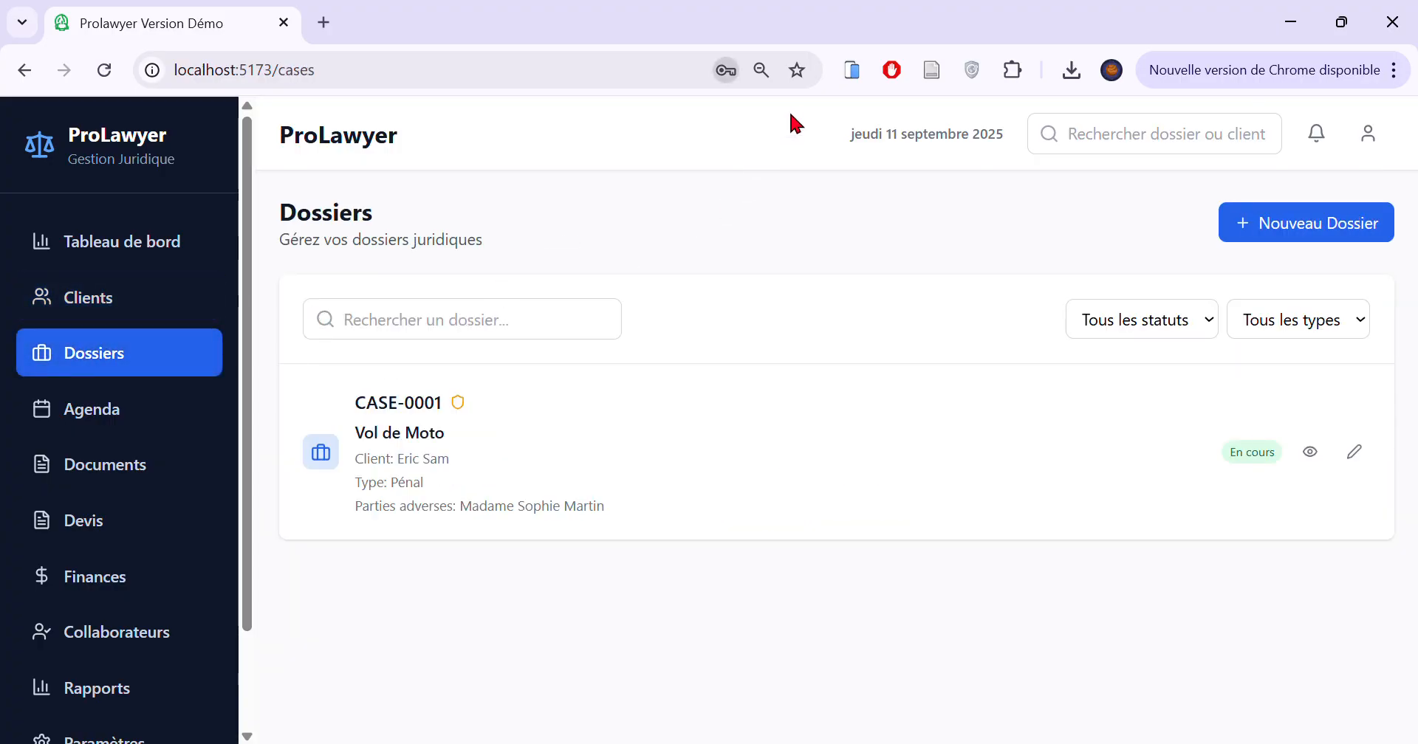
click(1310, 454)
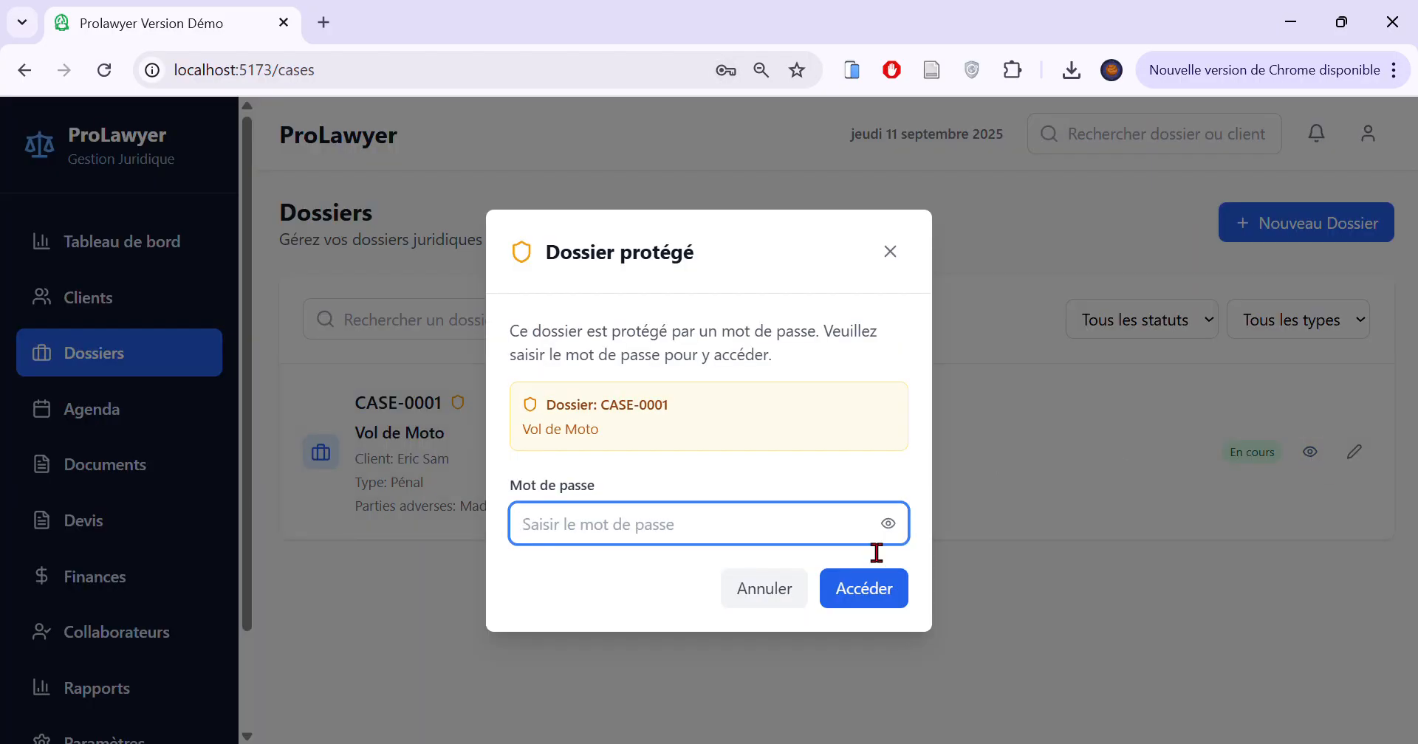
click(786, 589)
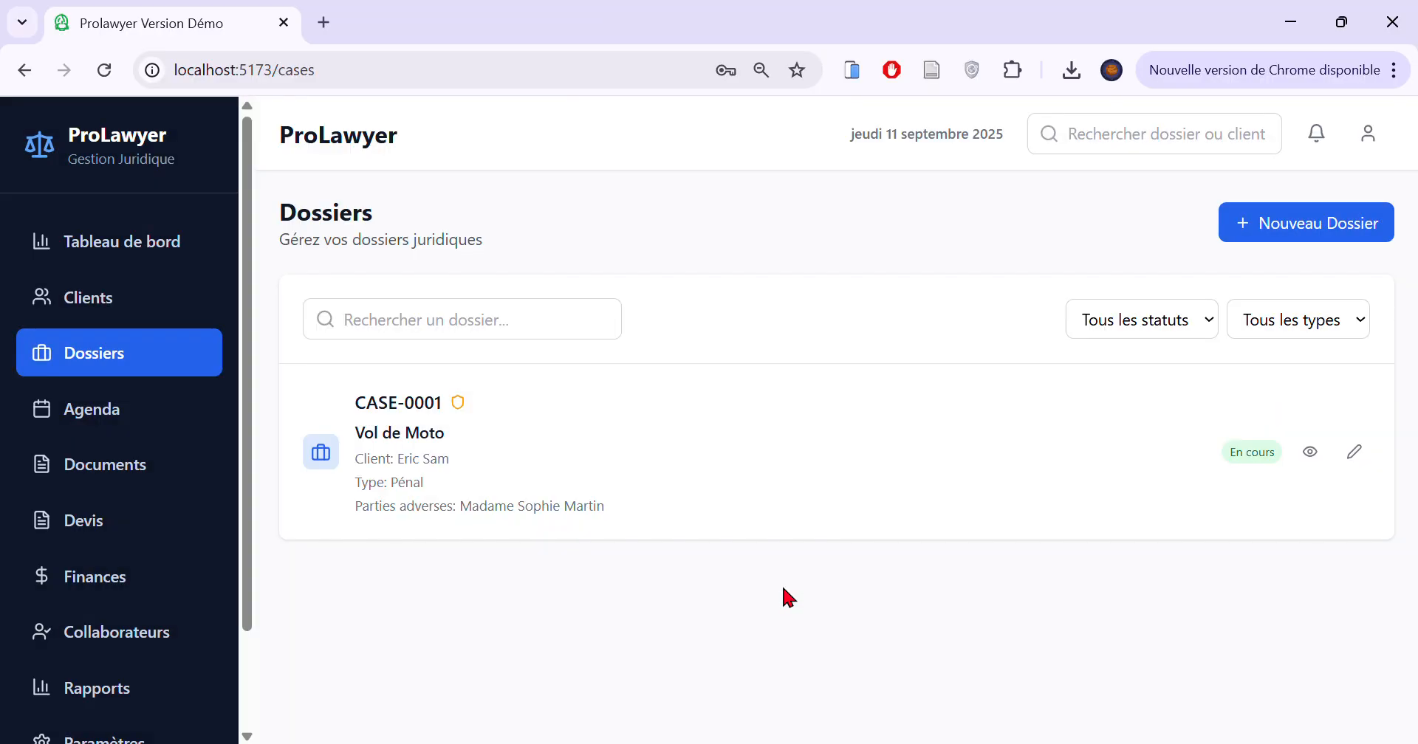
Open Vol de Moto for editing with the case password, leave password protection disabled, and save the update.
click(1356, 454)
text(••)
key(Return)
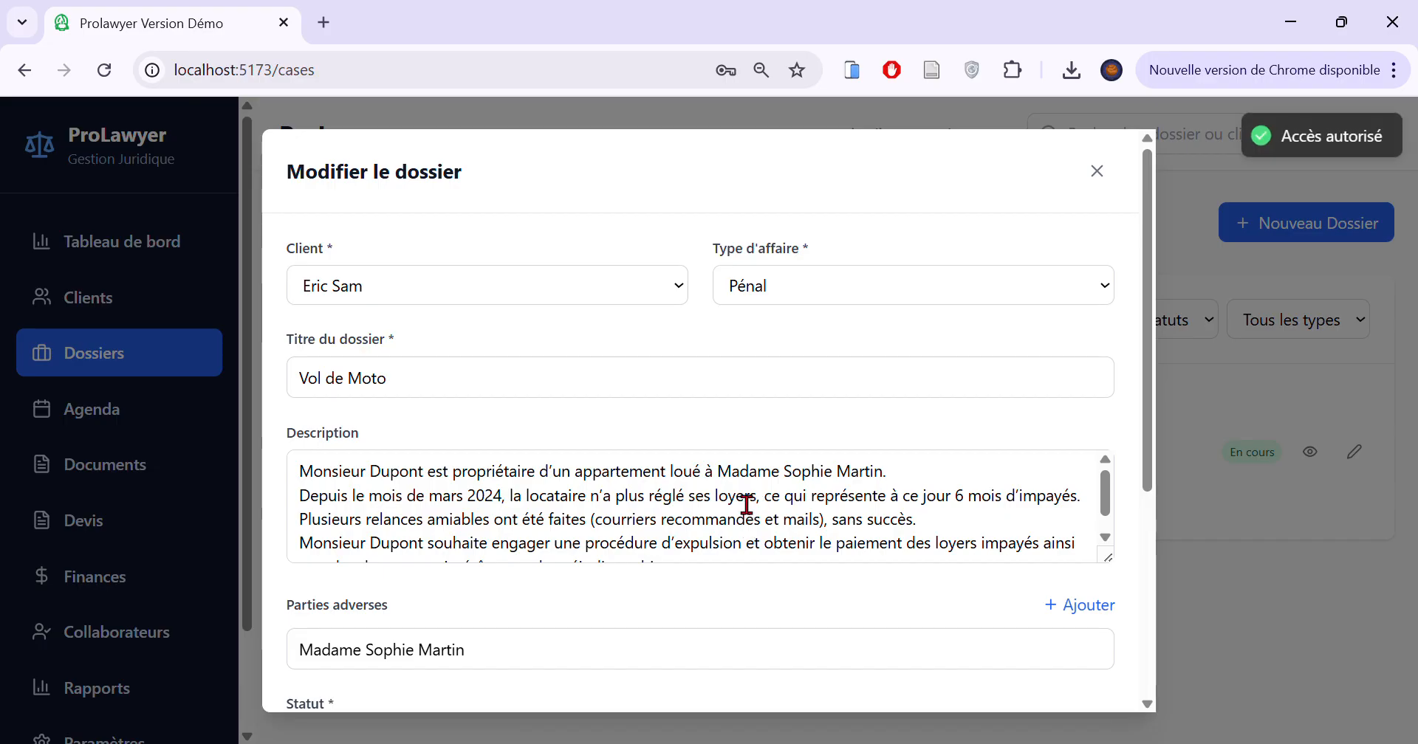
scroll(981, 655, down, 5)
click(1096, 497)
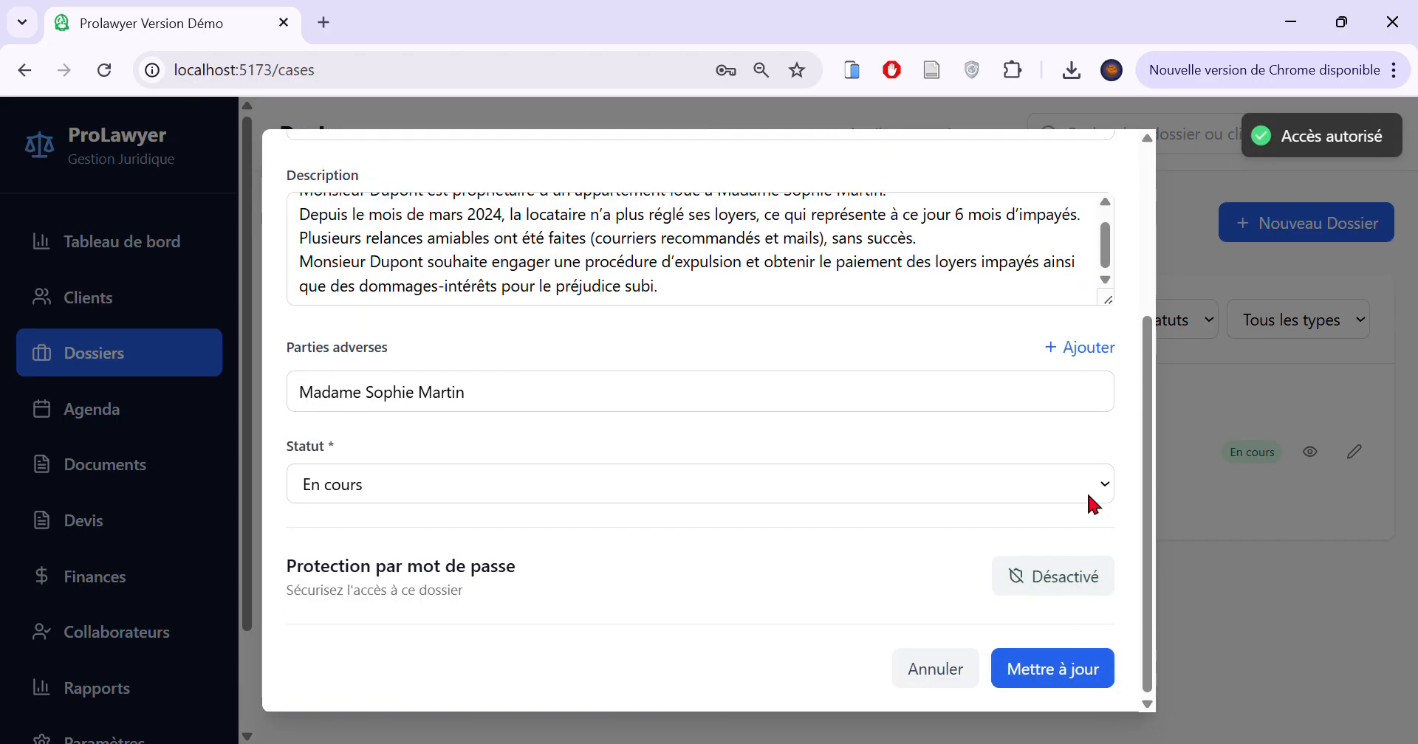
click(1061, 669)
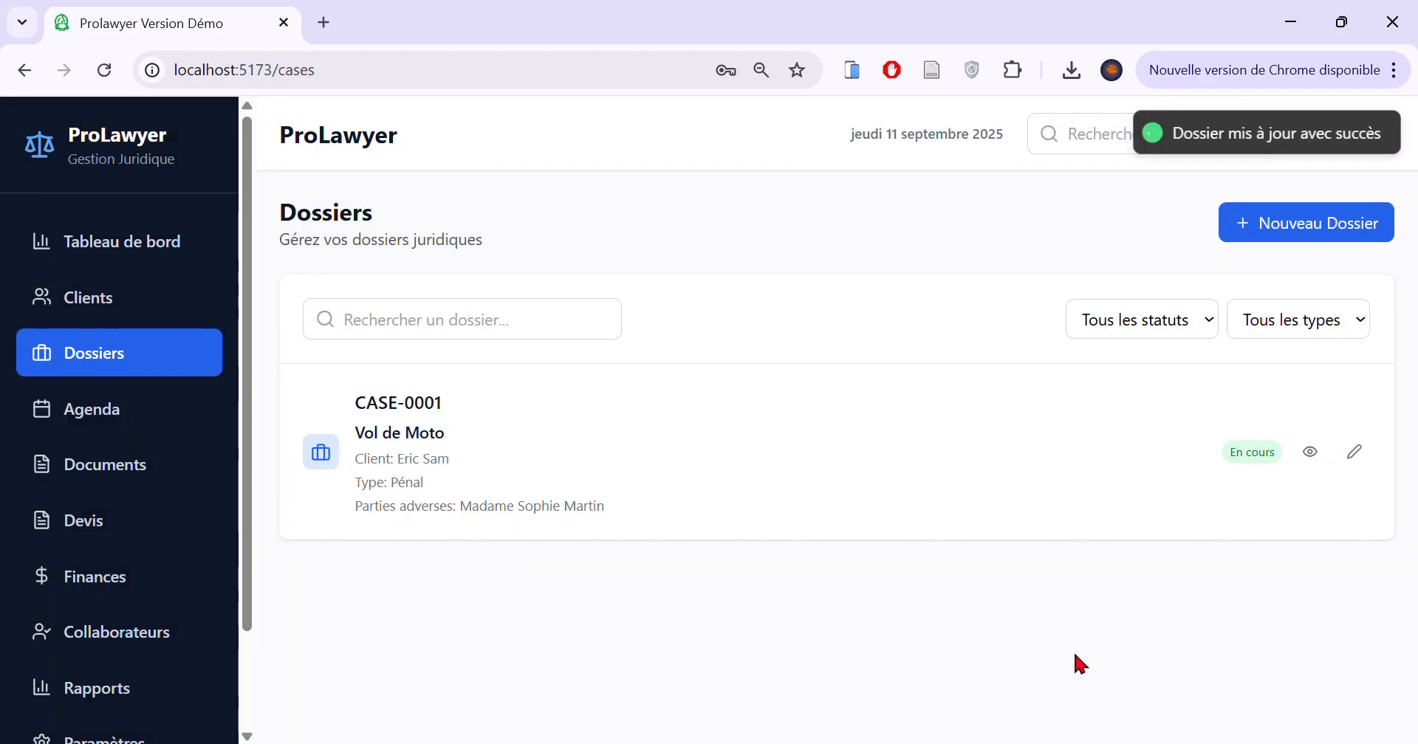
Check that Vol de Moto can be viewed without a password, and go back to the case list.
click(121, 387)
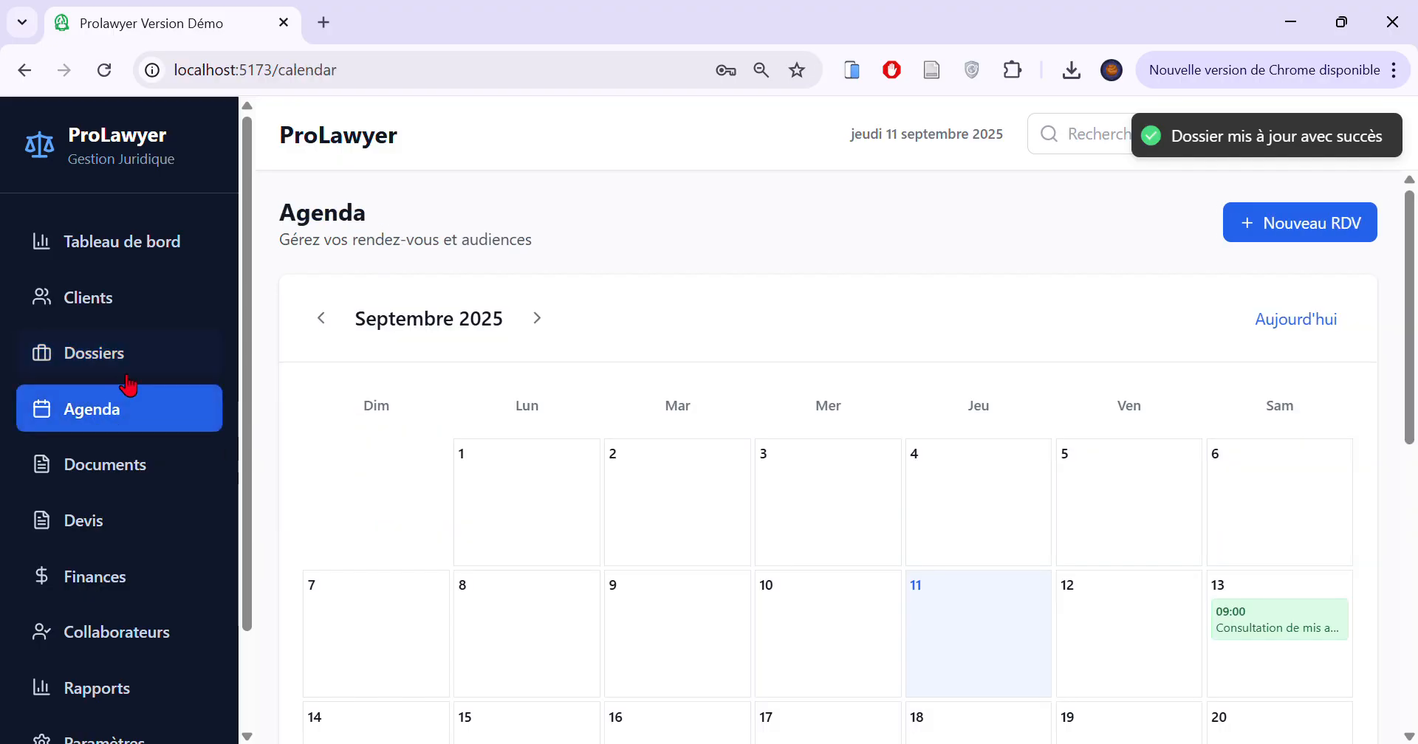
click(132, 369)
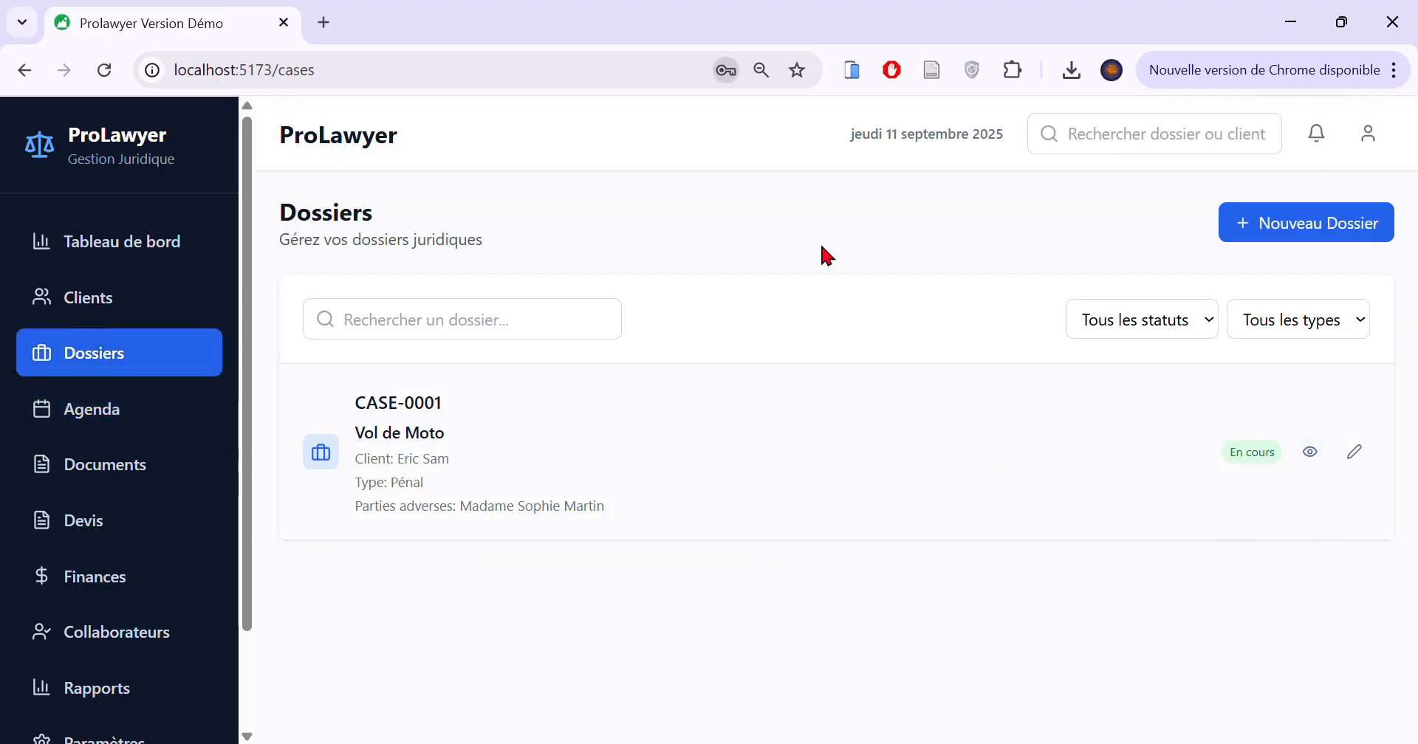
click(1310, 451)
scroll(561, 502, down, 1)
click(420, 553)
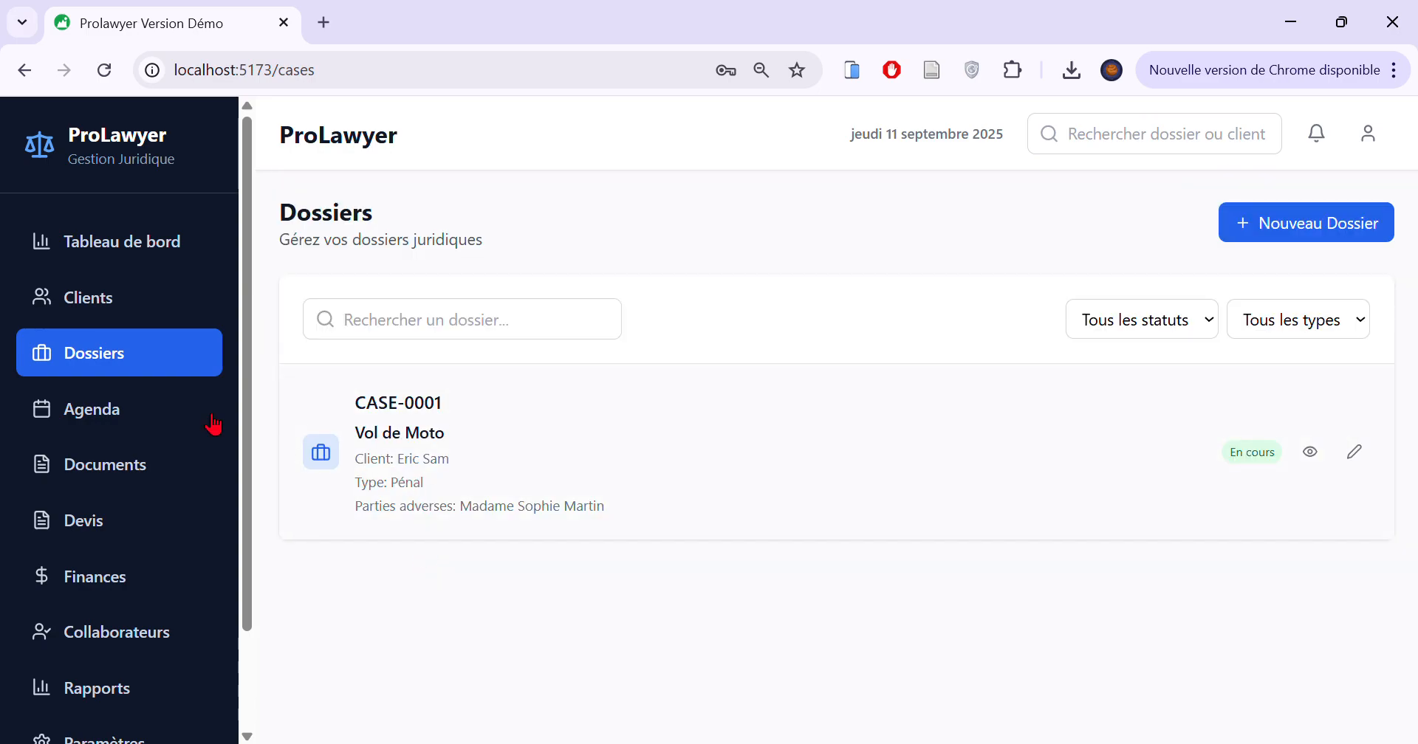
Open the Agenda and look over the September 2025 calendar.
click(139, 408)
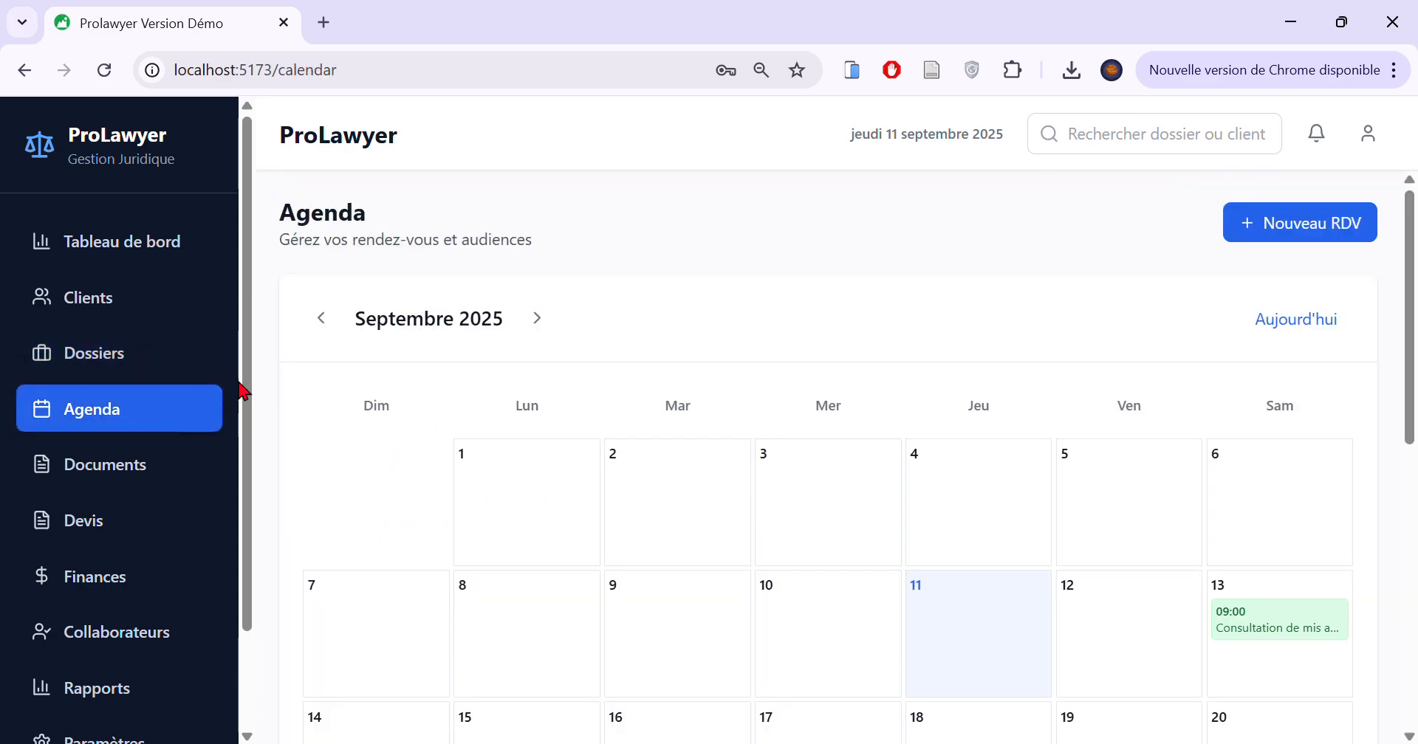
scroll(952, 431, down, 1)
scroll(982, 339, up, 1)
scroll(1200, 303, down, 1)
scroll(1199, 303, up, 2)
scroll(1083, 420, down, 1)
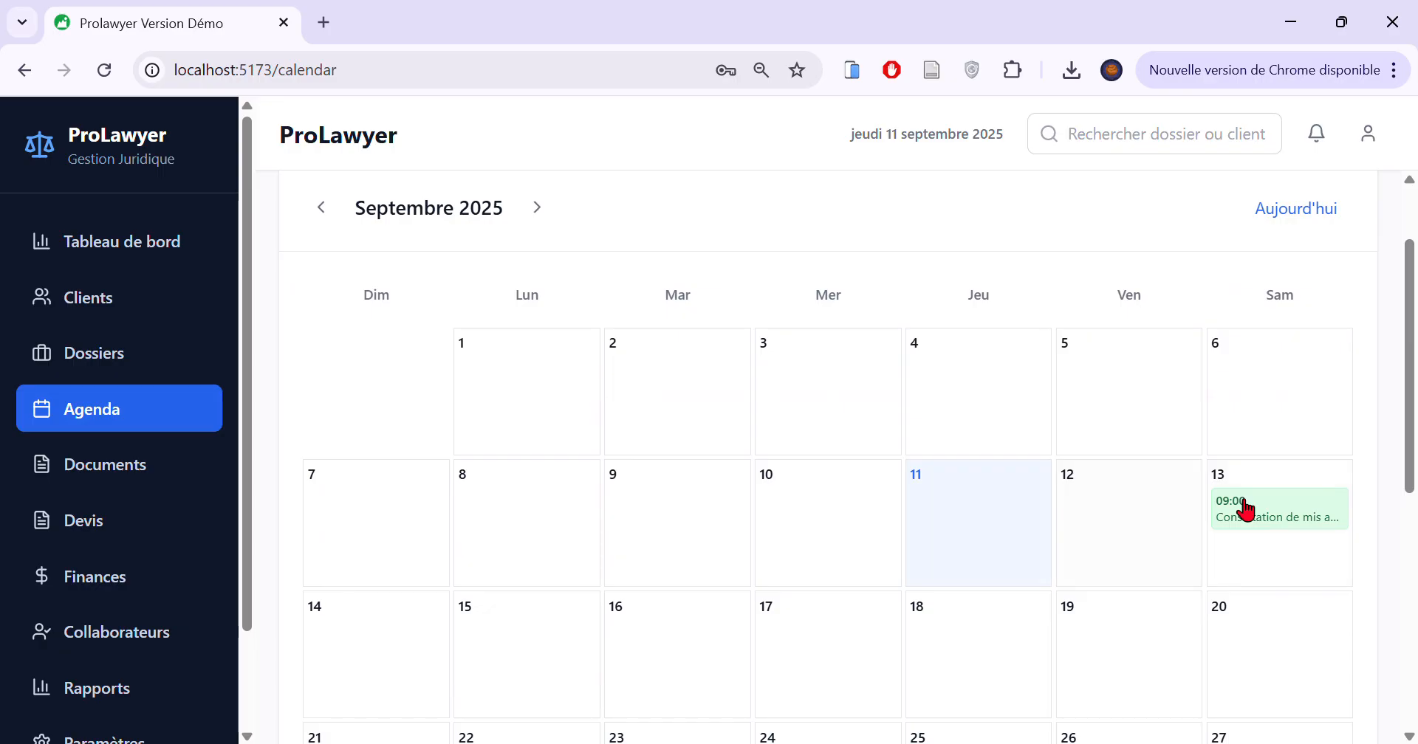
Examine the details of the 09:00 consultation on 13 September and close them.
click(1281, 521)
scroll(537, 422, down, 1)
scroll(536, 421, up, 1)
click(985, 174)
scroll(1282, 325, up, 1)
Start a new appointment dated 13/09/2025 at 17:00 with the type Réunion.
click(1272, 227)
click(531, 302)
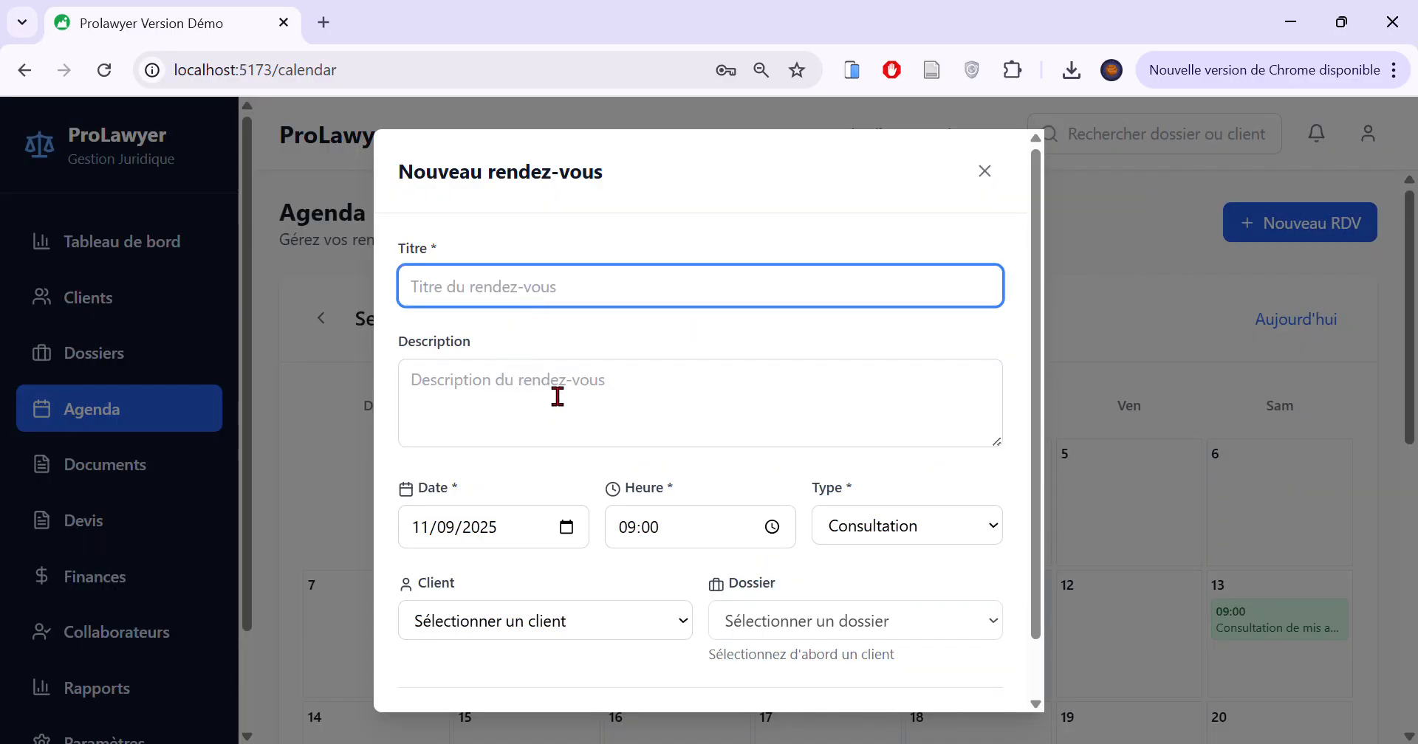
click(571, 530)
click(563, 345)
click(554, 290)
click(727, 533)
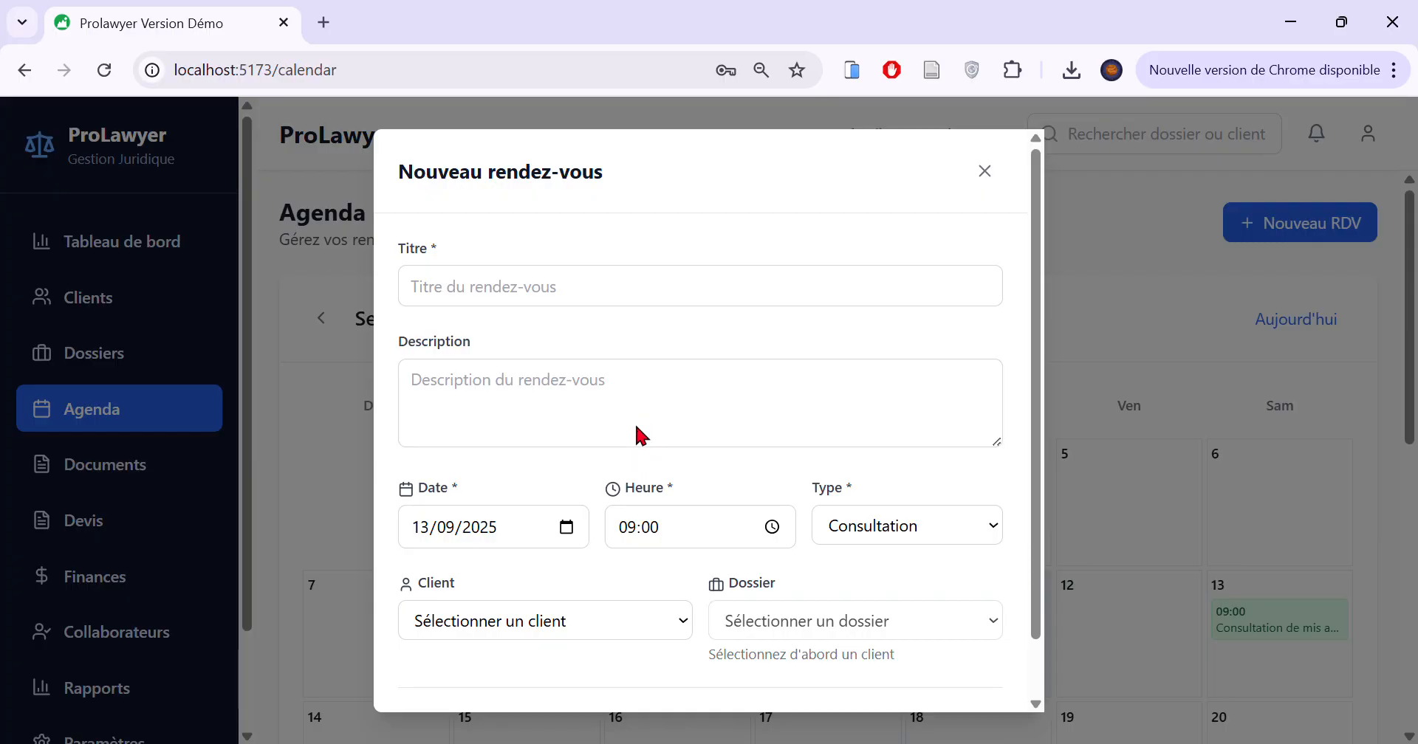
text(18)
click(838, 536)
key(Down)
Title the appointment "Réunion urgente", select the client and the related case, and create it.
click(627, 299)
text(R)
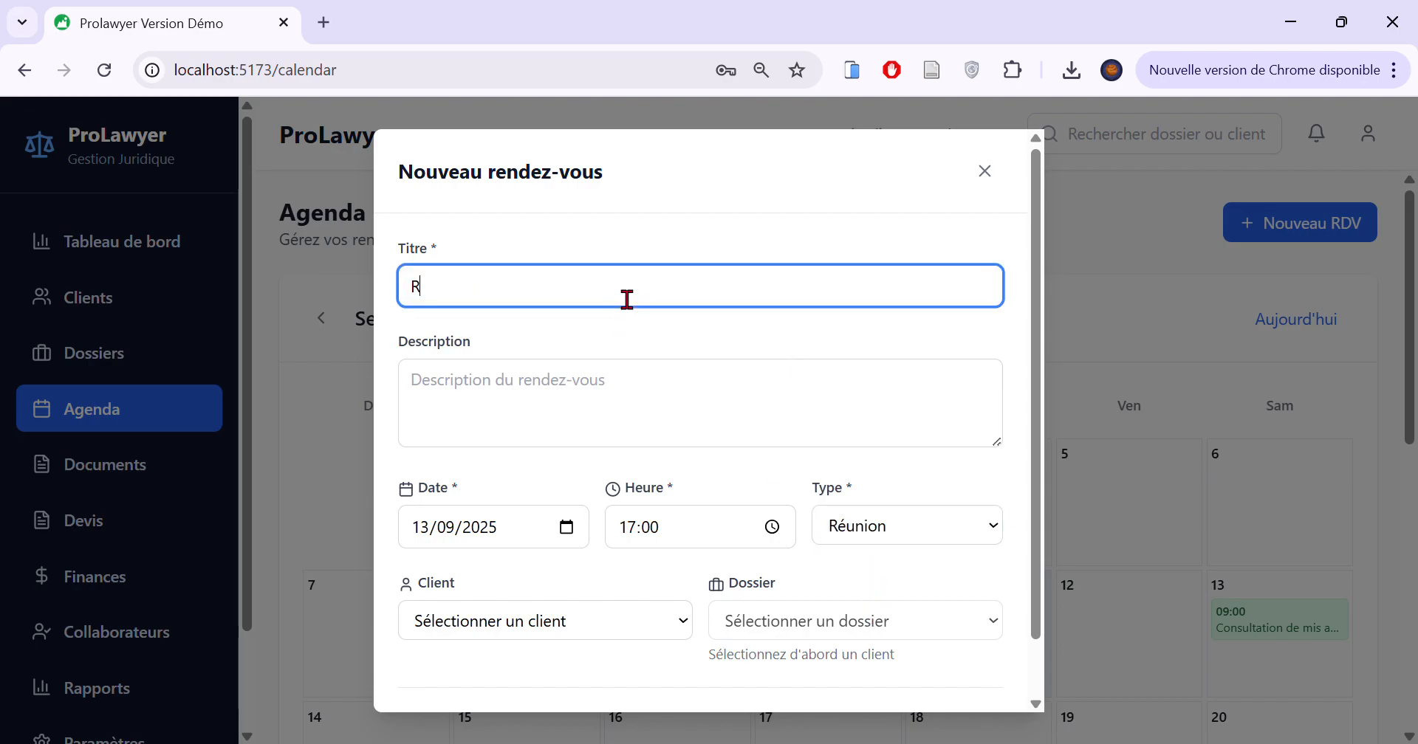
text(éunion urgente)
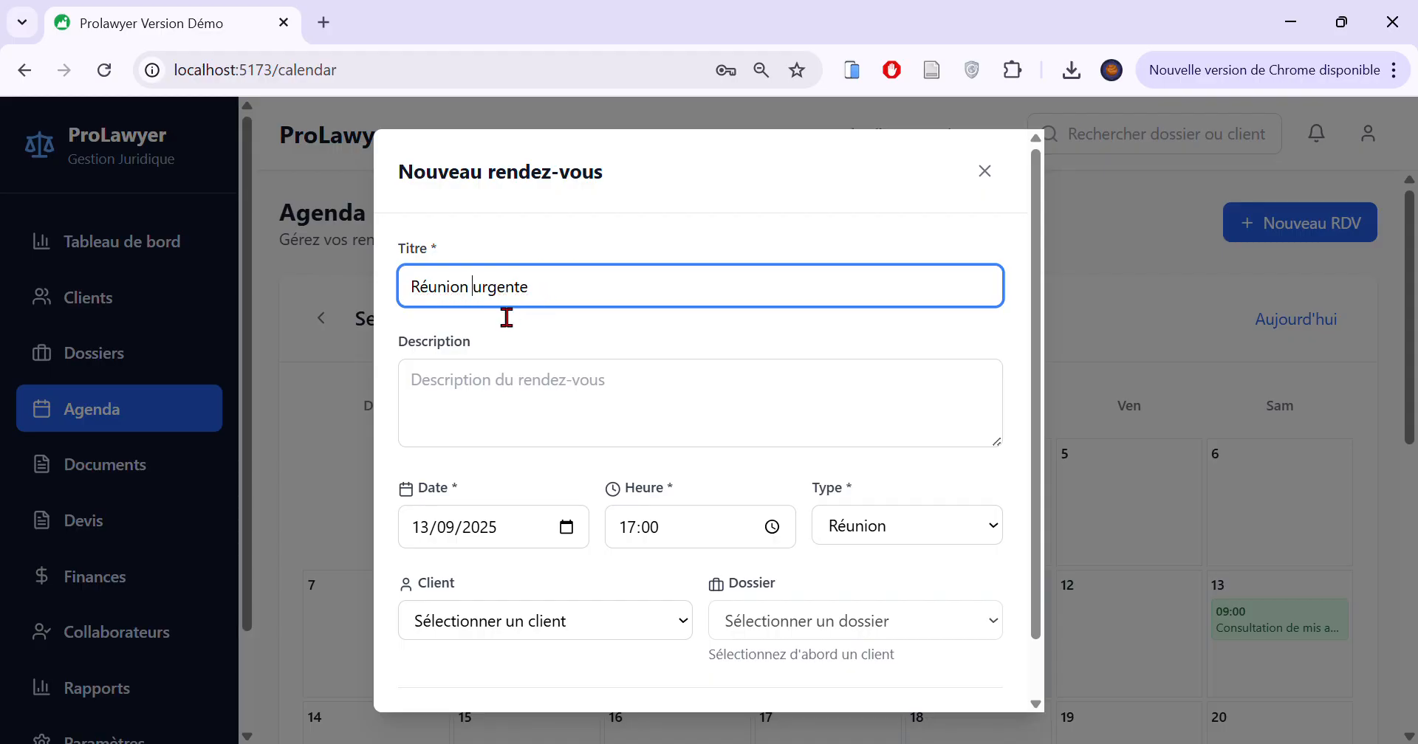
scroll(658, 370, down, 1)
click(677, 567)
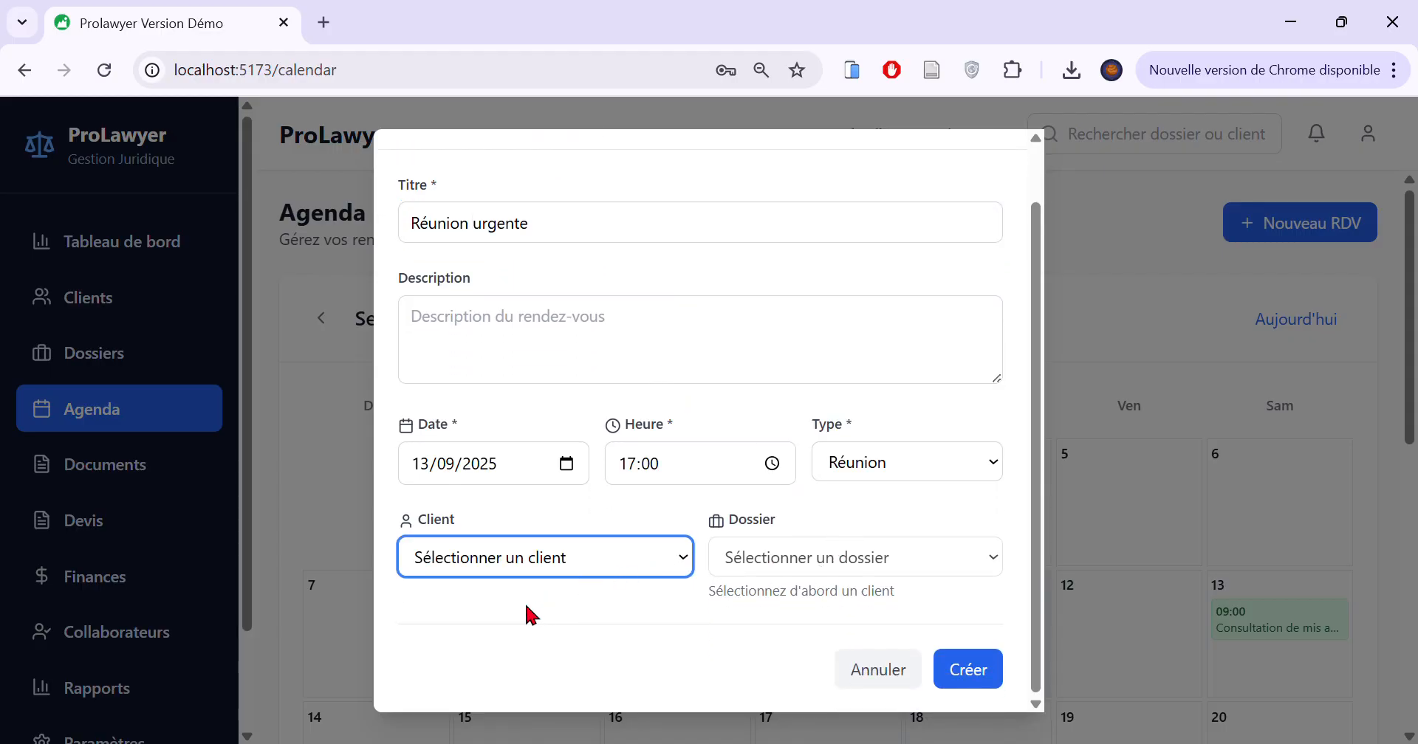
click(494, 610)
click(782, 589)
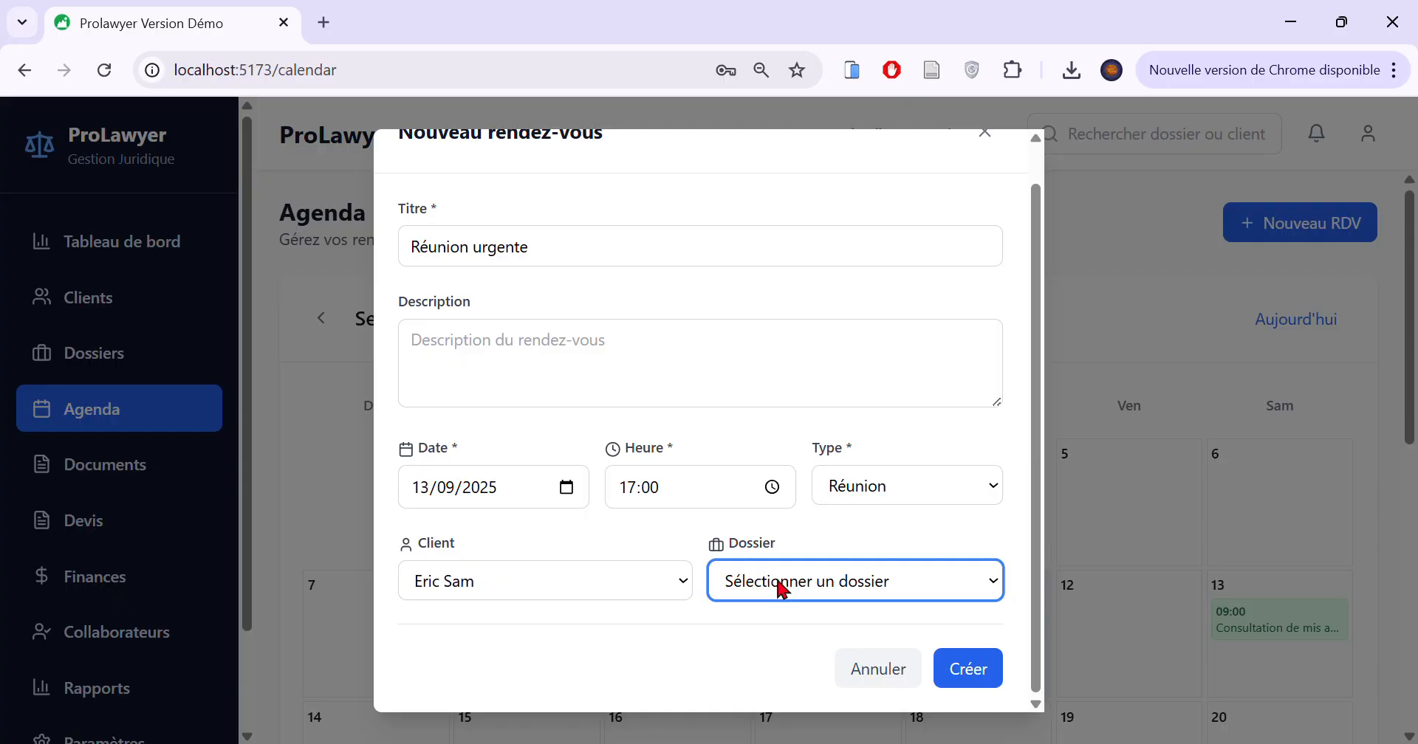
click(798, 644)
click(962, 671)
Find the Réunion urgente appointment in the calendar and check the notifications for upcoming appointments.
scroll(1017, 544, down, 3)
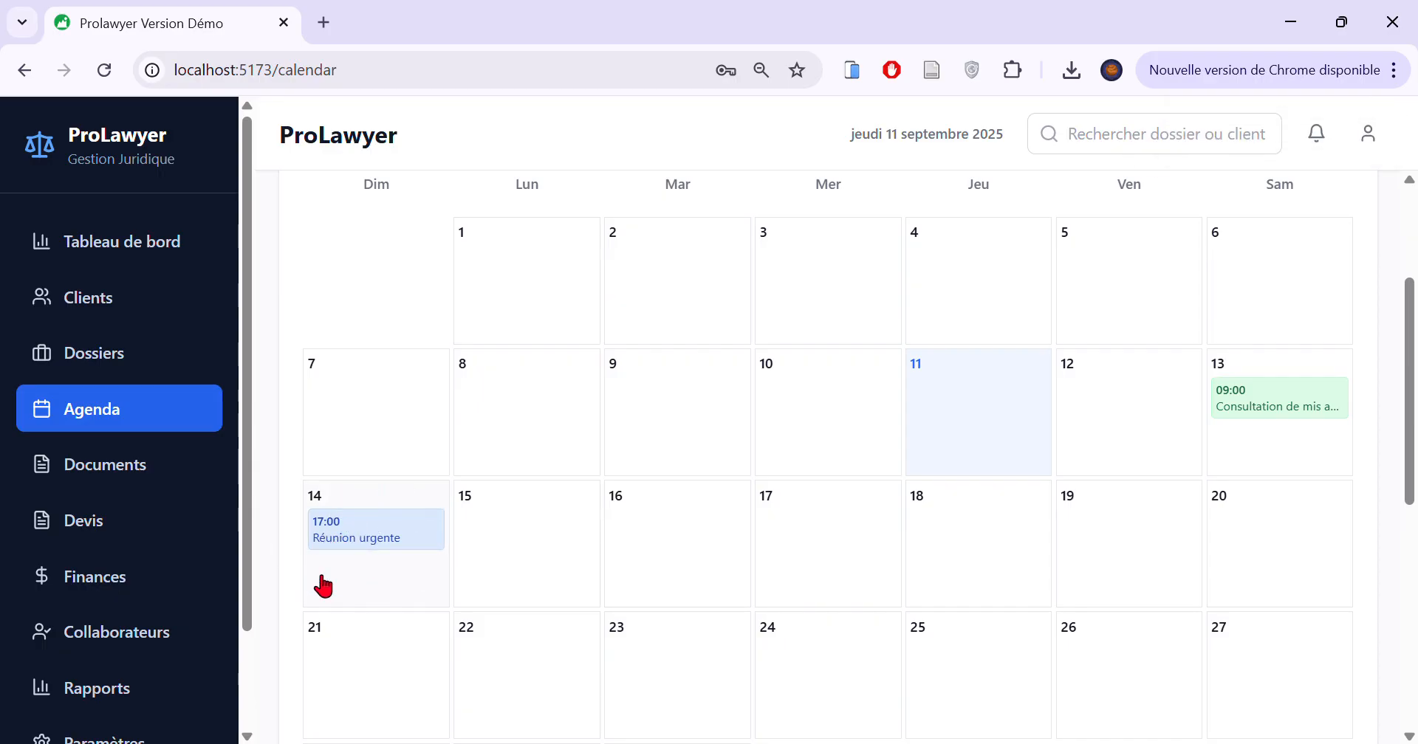
scroll(664, 539, up, 2)
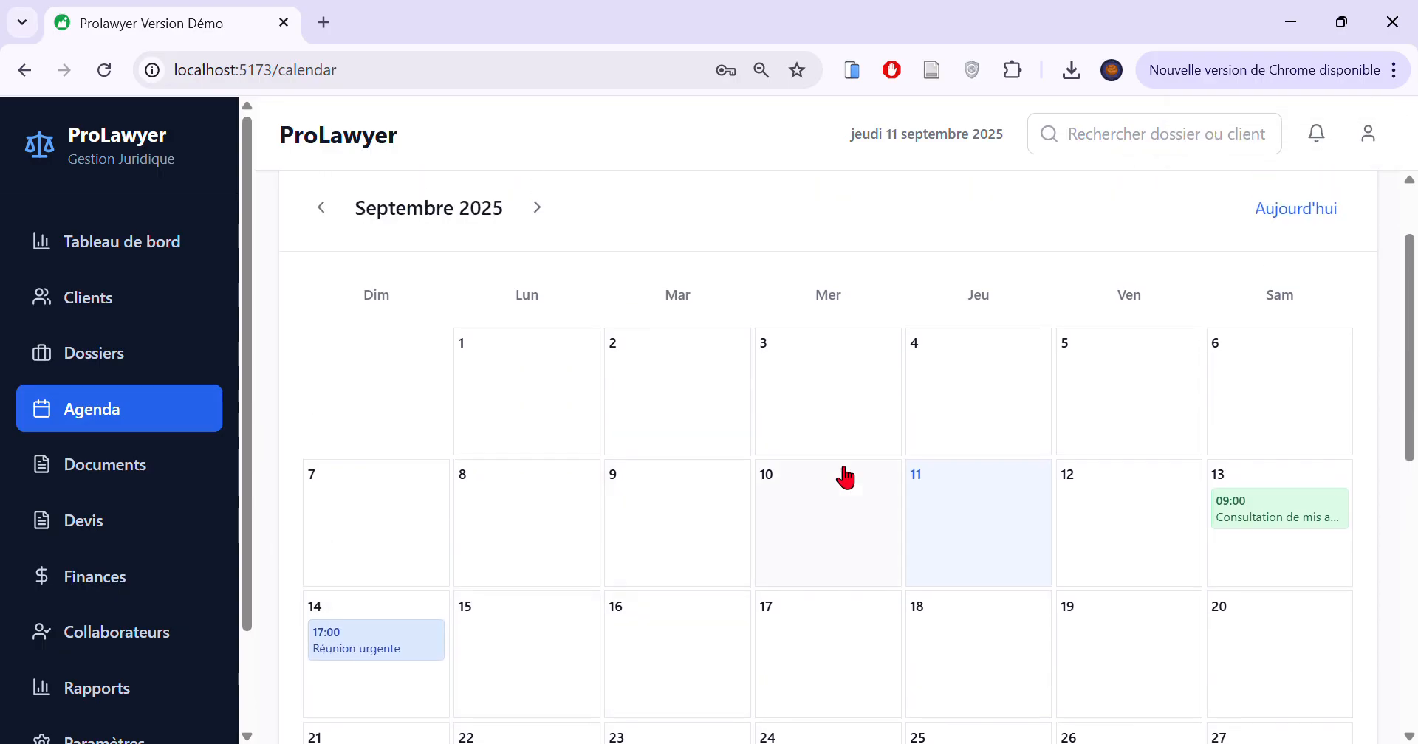
scroll(844, 480, up, 2)
scroll(870, 489, down, 3)
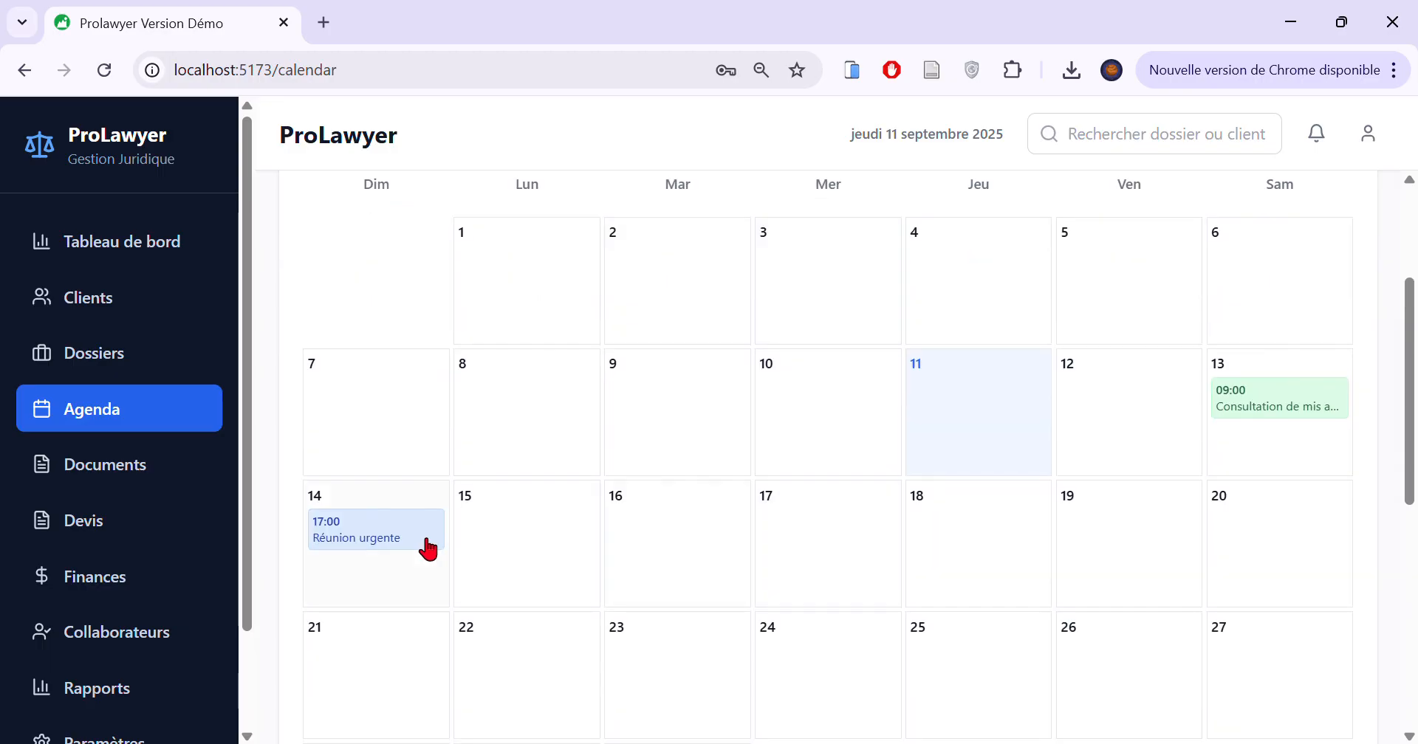
scroll(380, 484, up, 3)
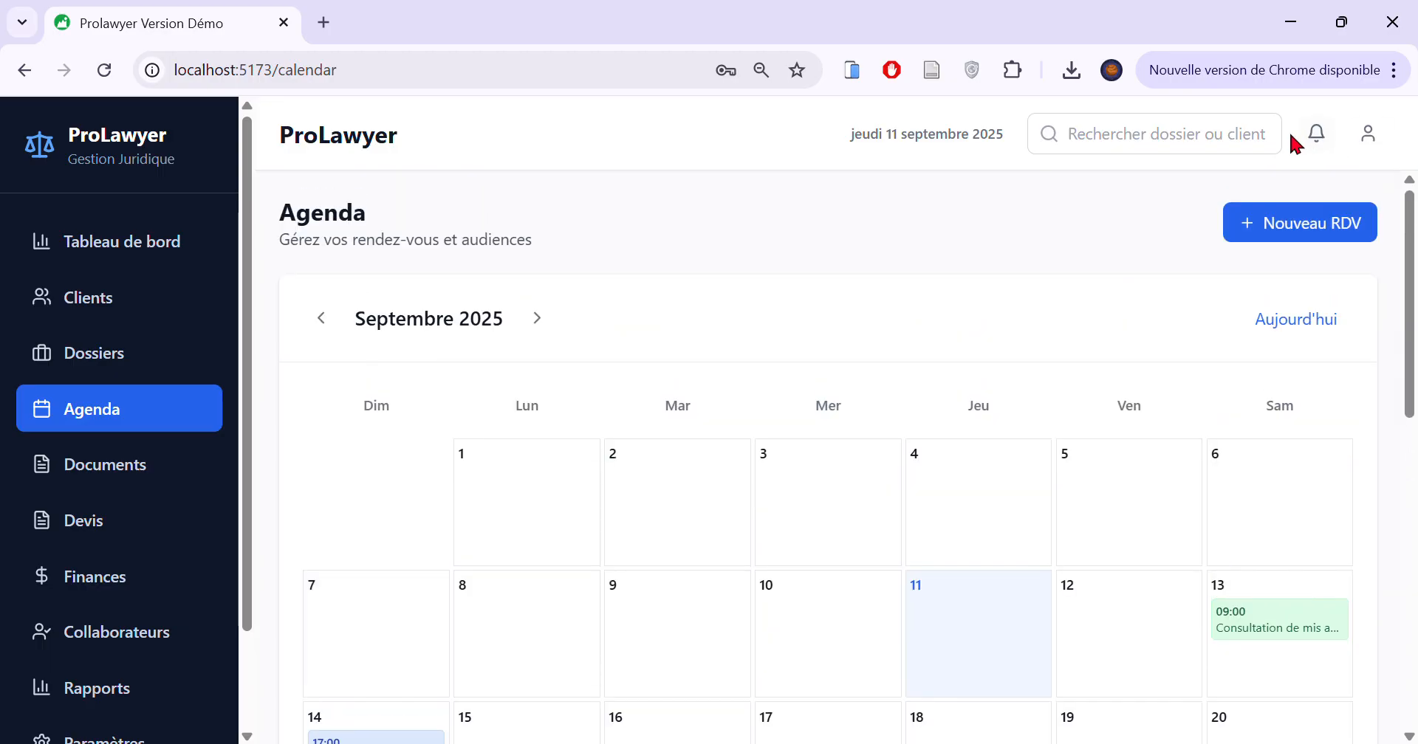
click(1318, 136)
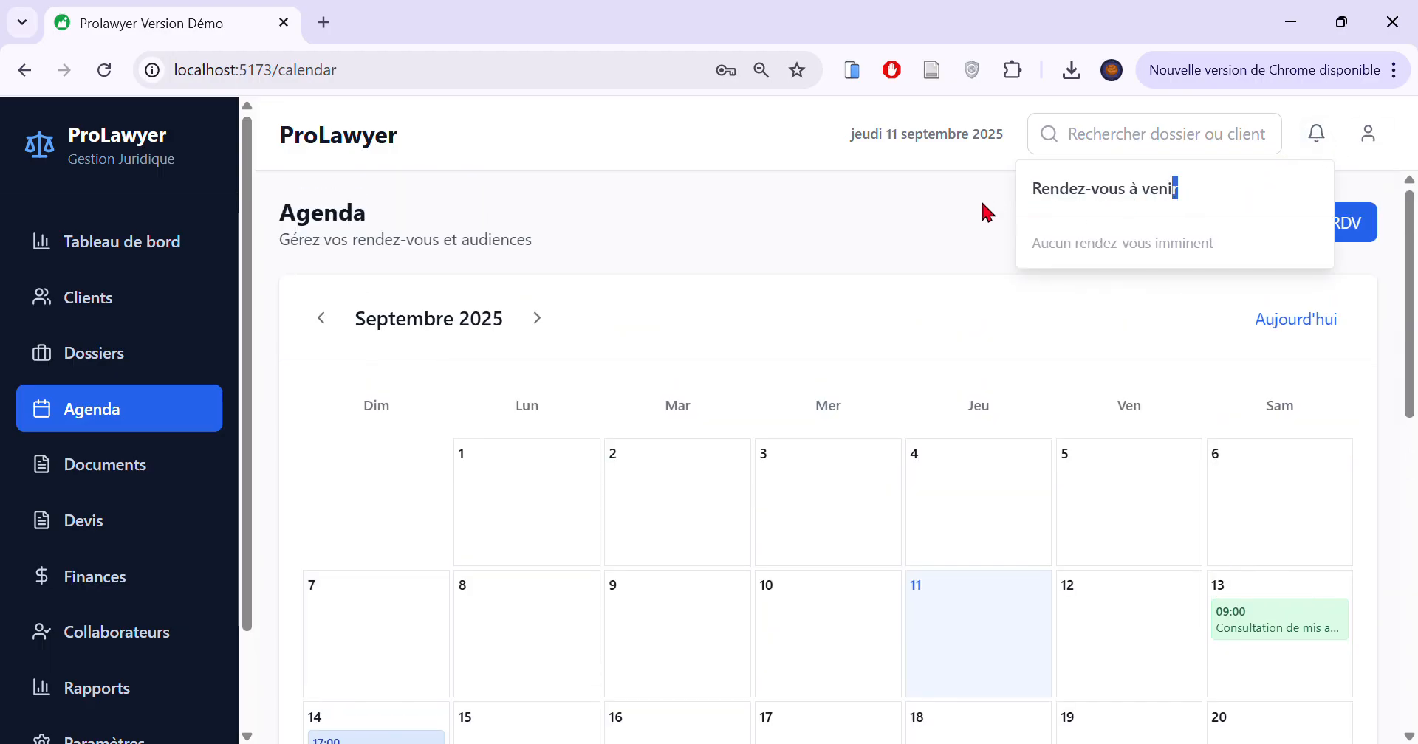
click(1318, 134)
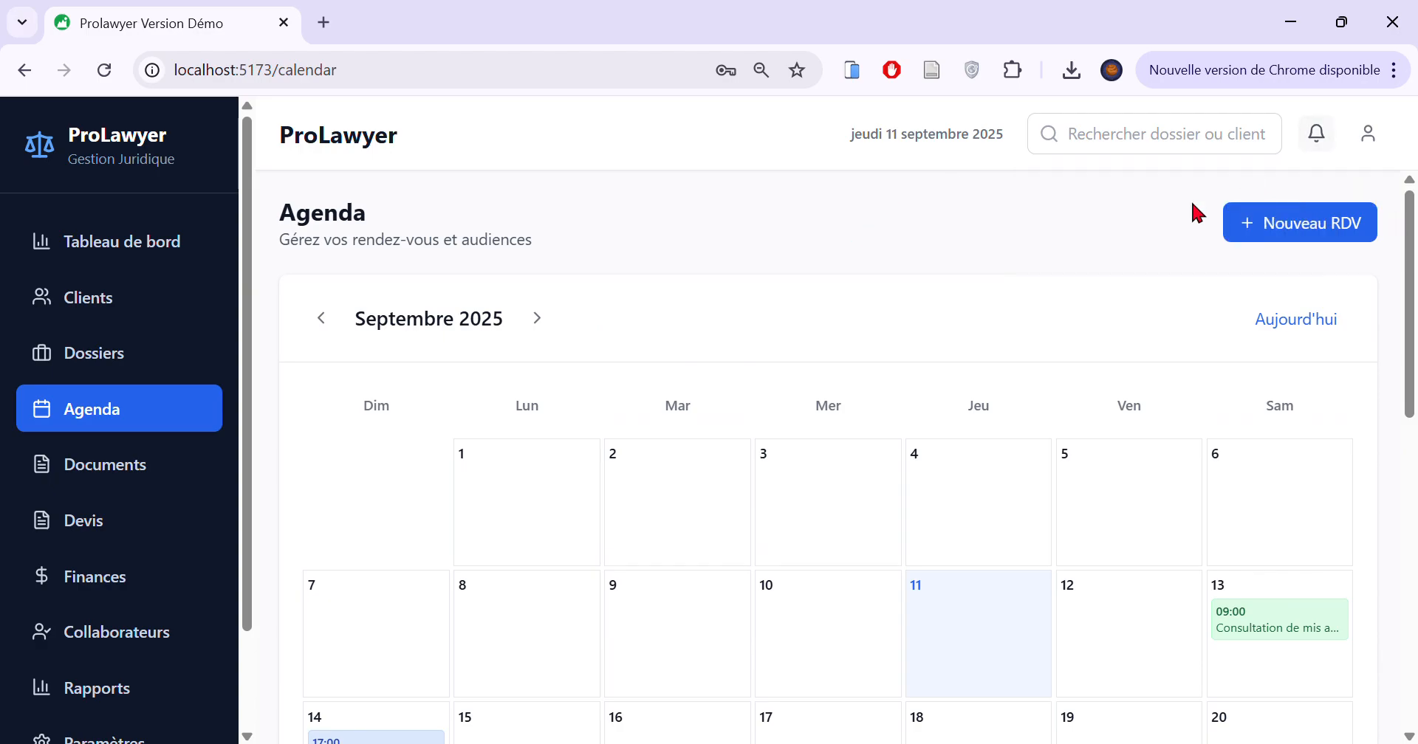
Open the Documents section, preview tmp7npj5uig.pdf, and close the preview.
click(161, 478)
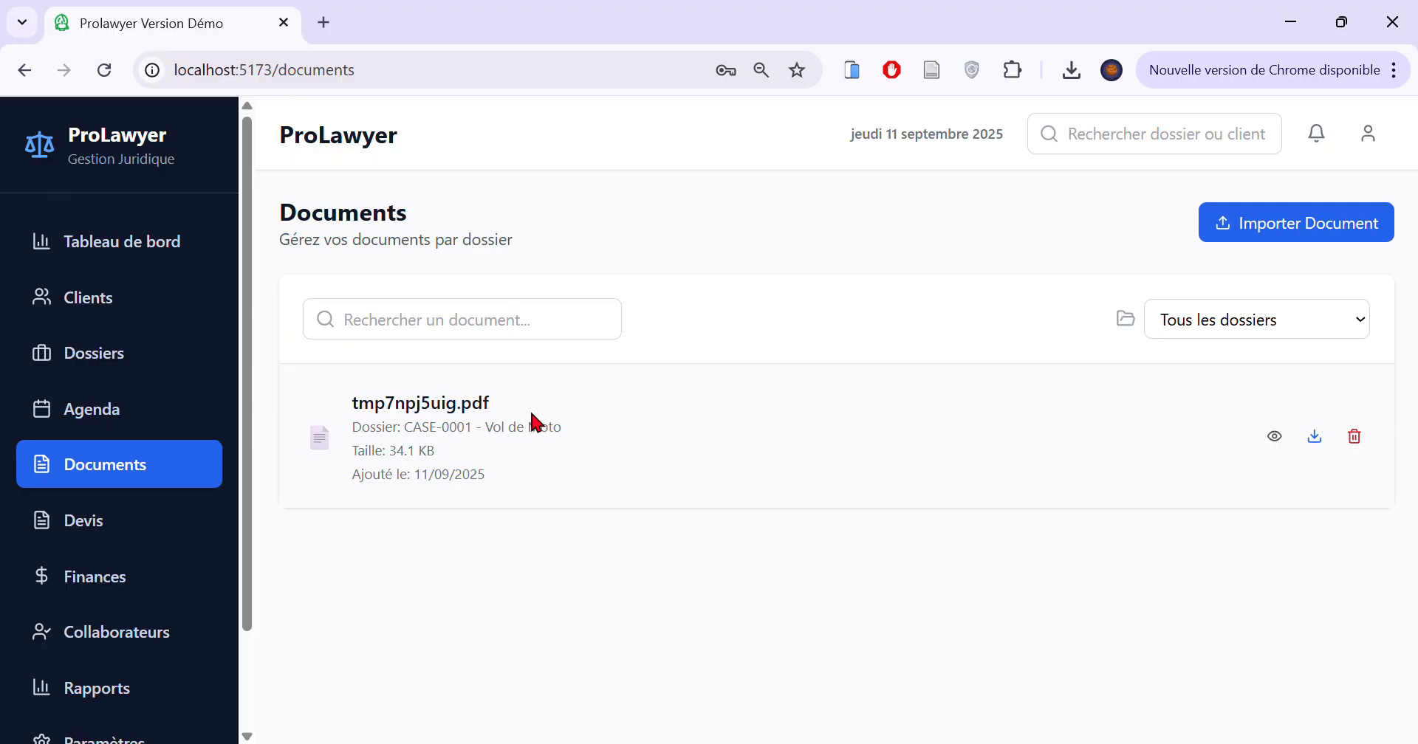
click(1276, 437)
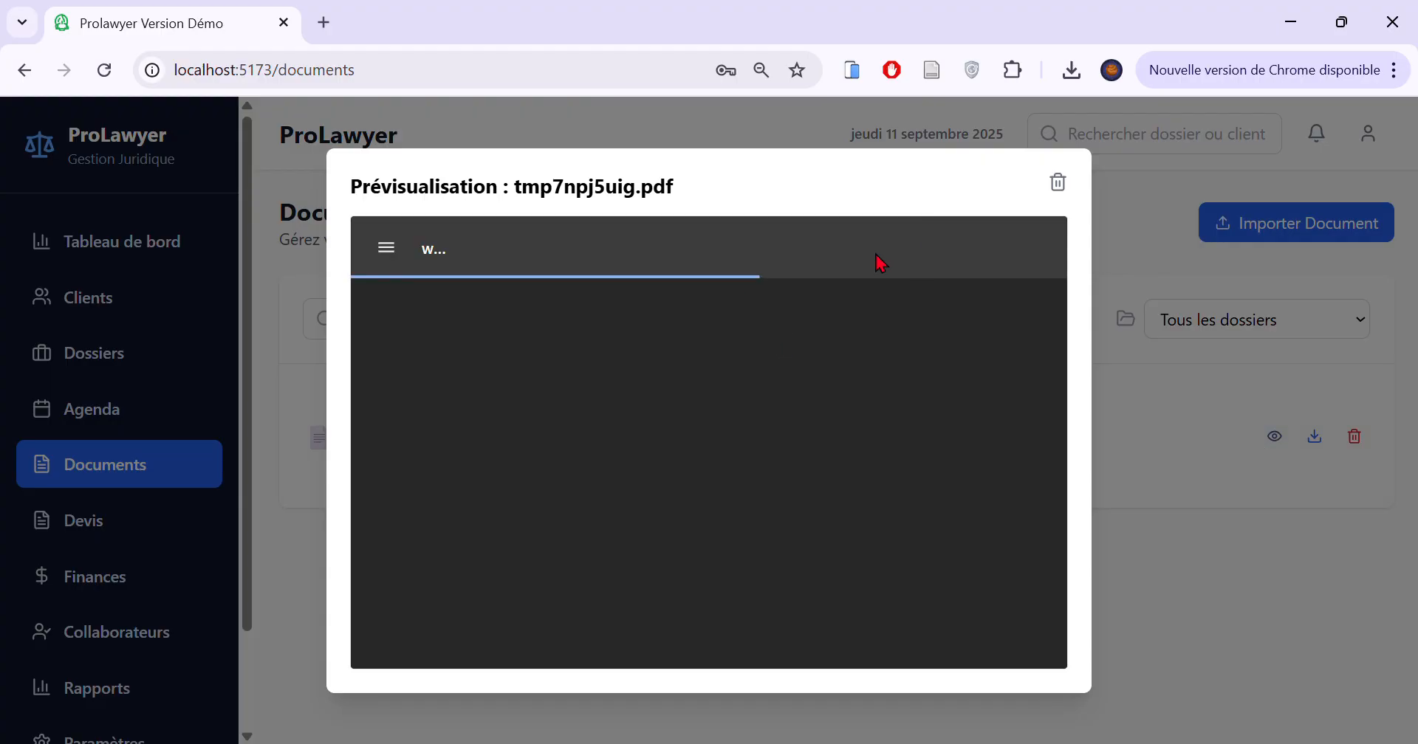
click(1070, 184)
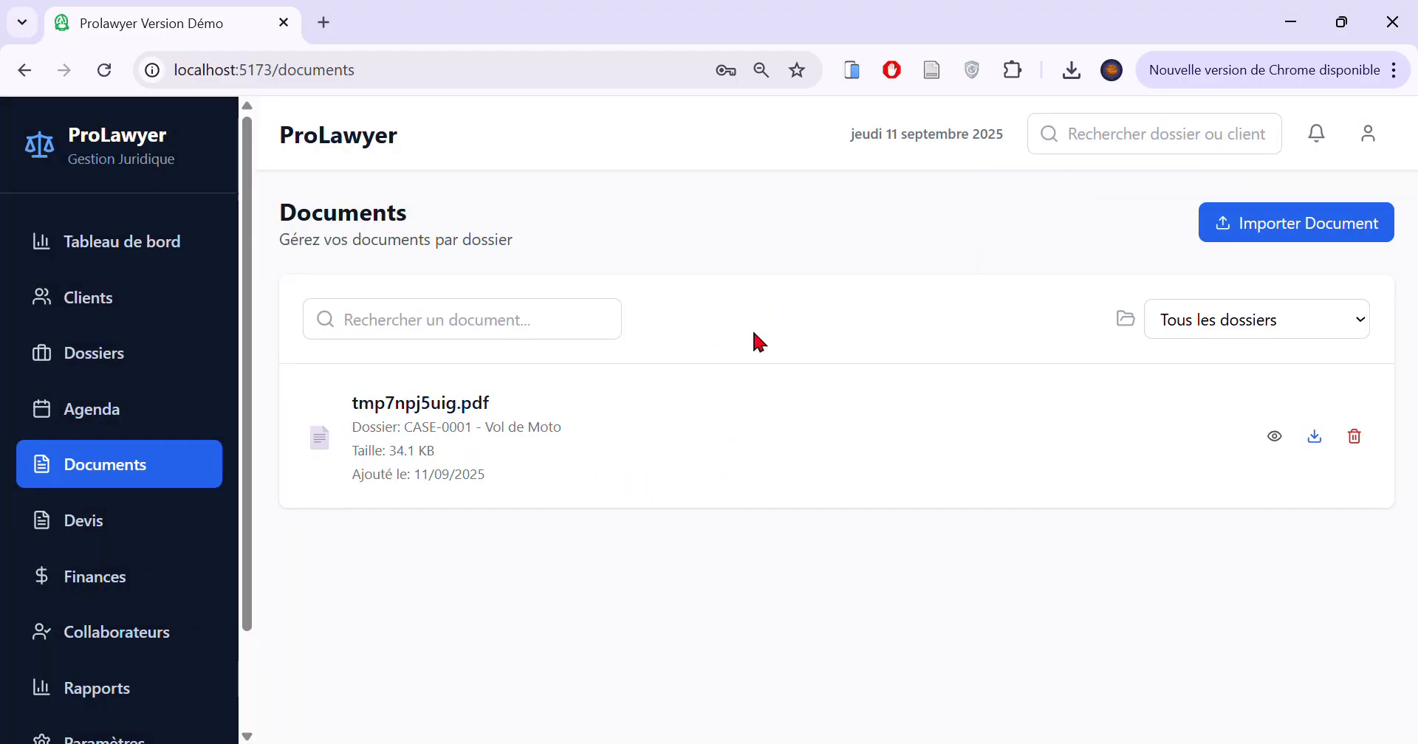
Import a PDF document into the case CASE-0001 - Vol de Moto.
click(1256, 234)
click(620, 347)
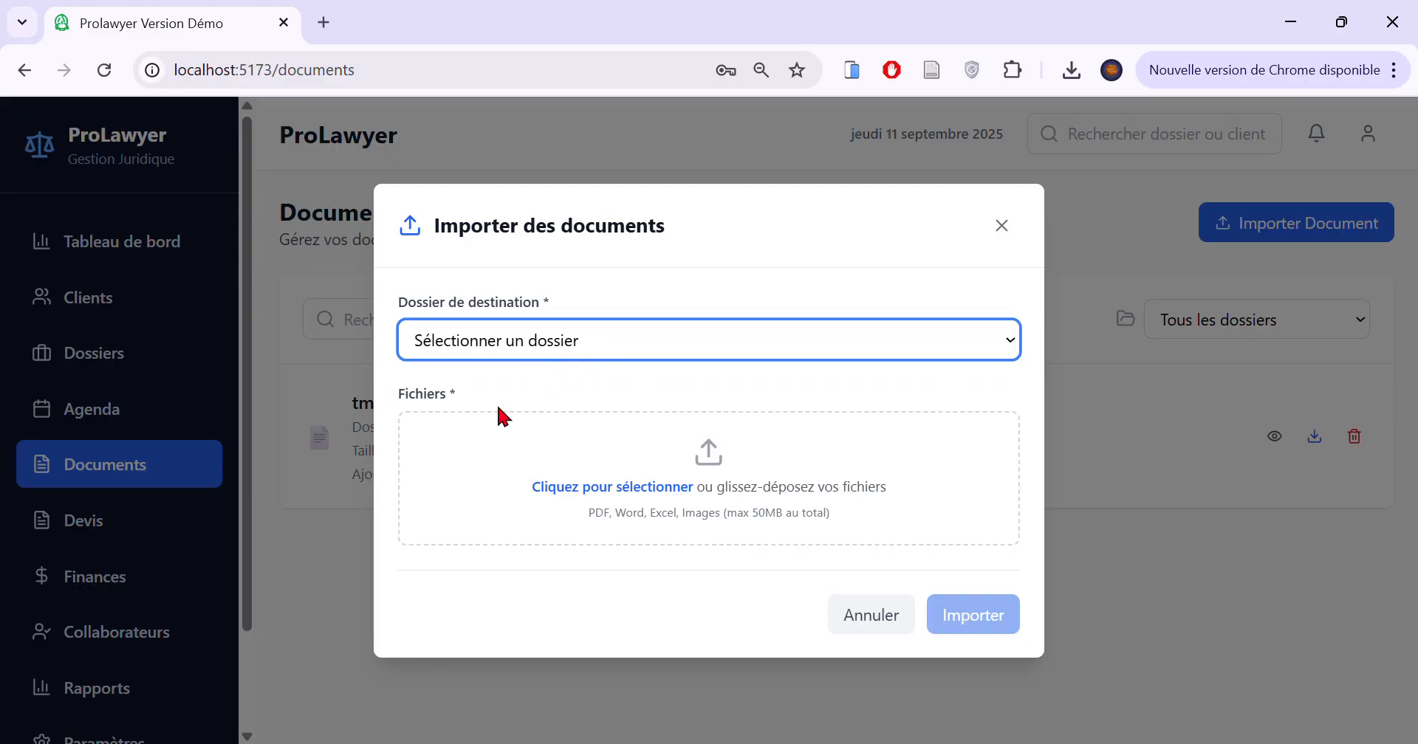
click(498, 407)
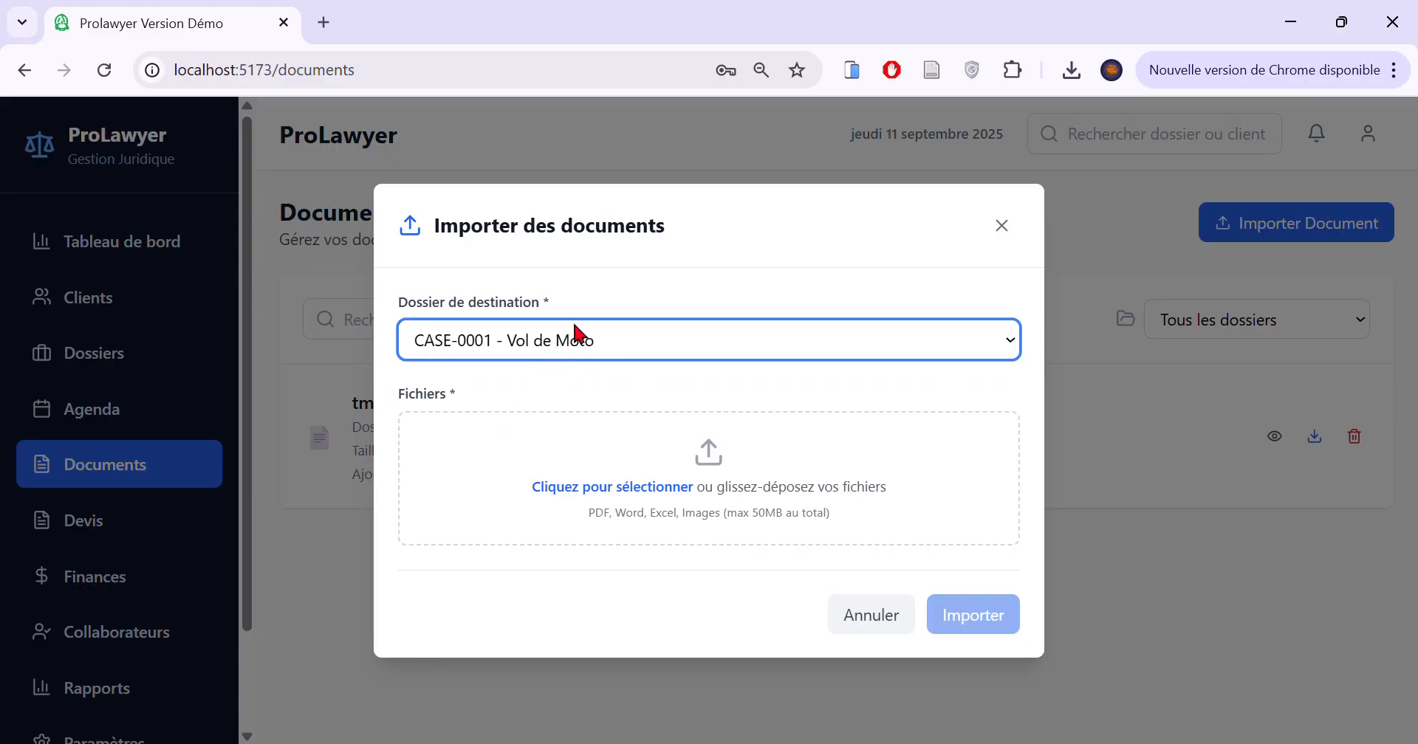
click(663, 488)
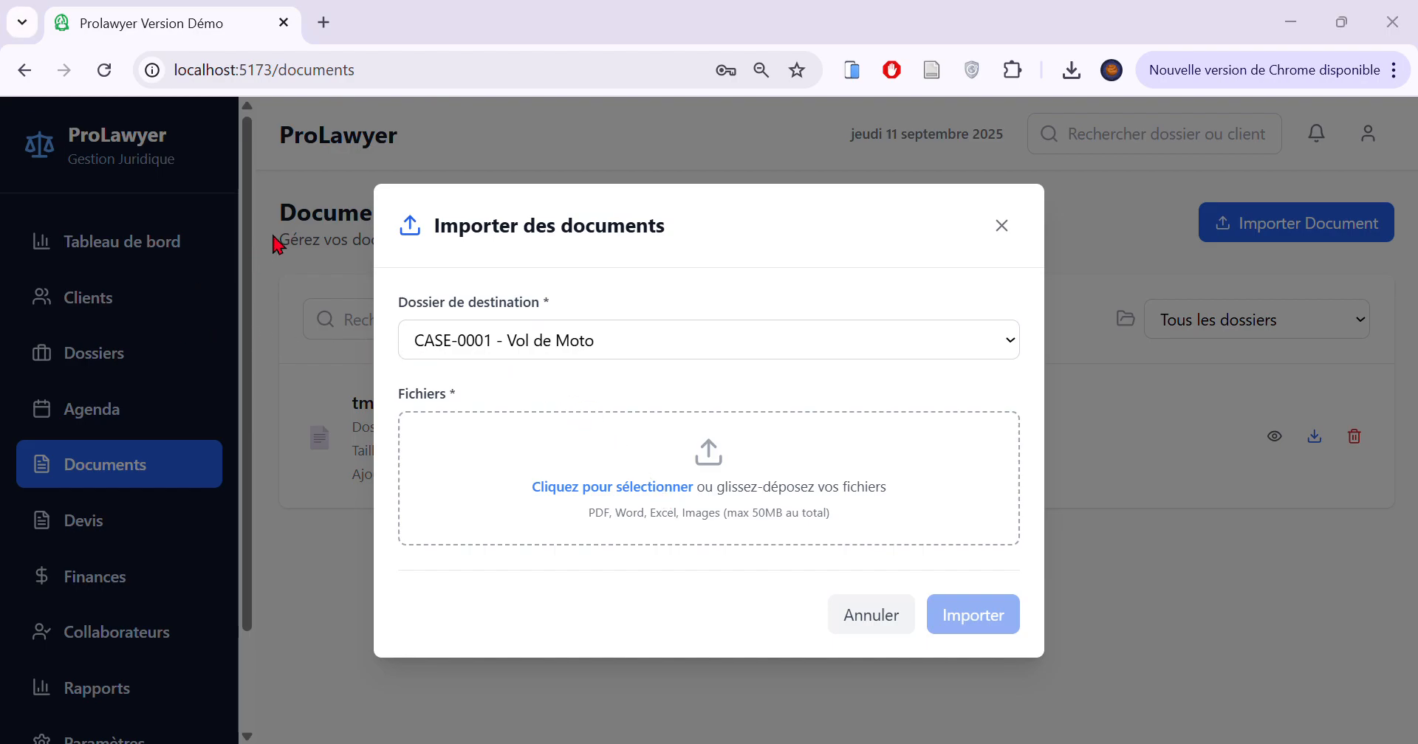
double_click(292, 304)
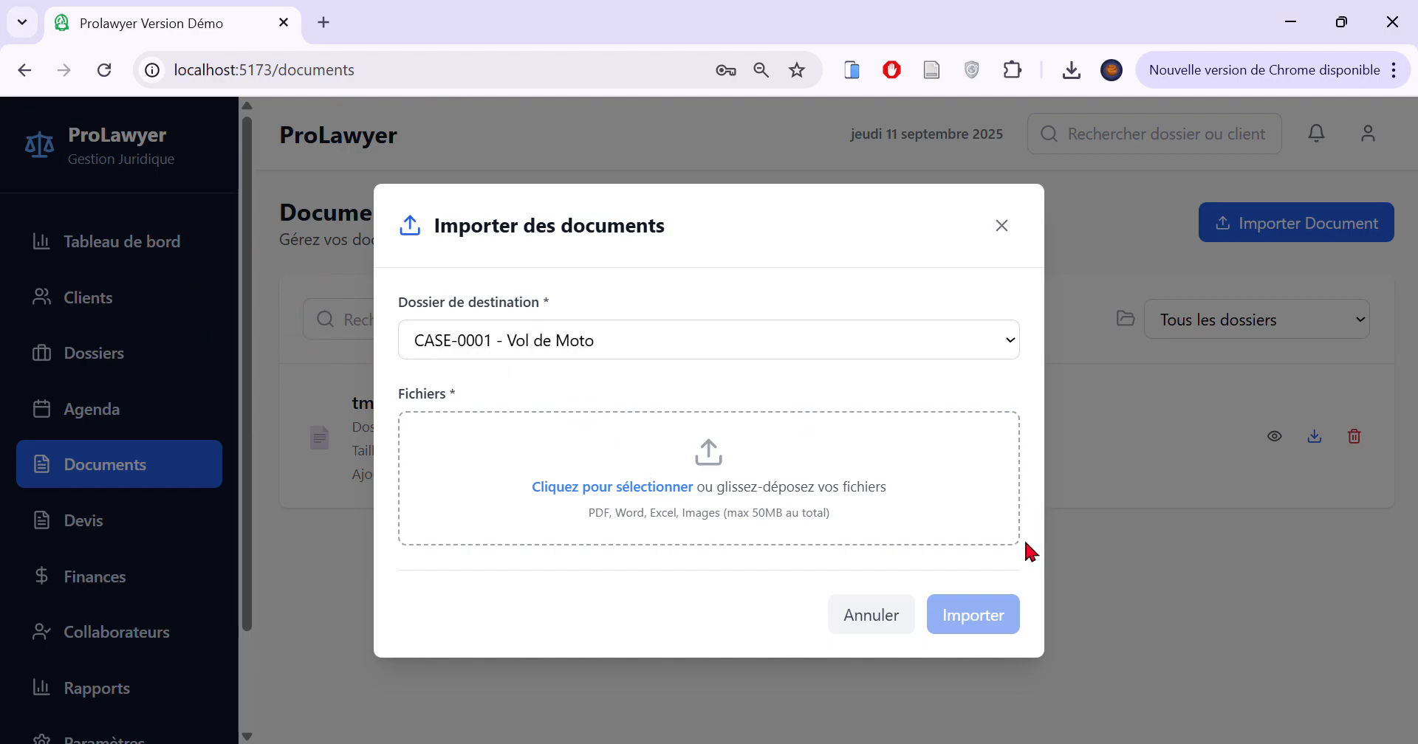
scroll(510, 590, down, 1)
click(960, 672)
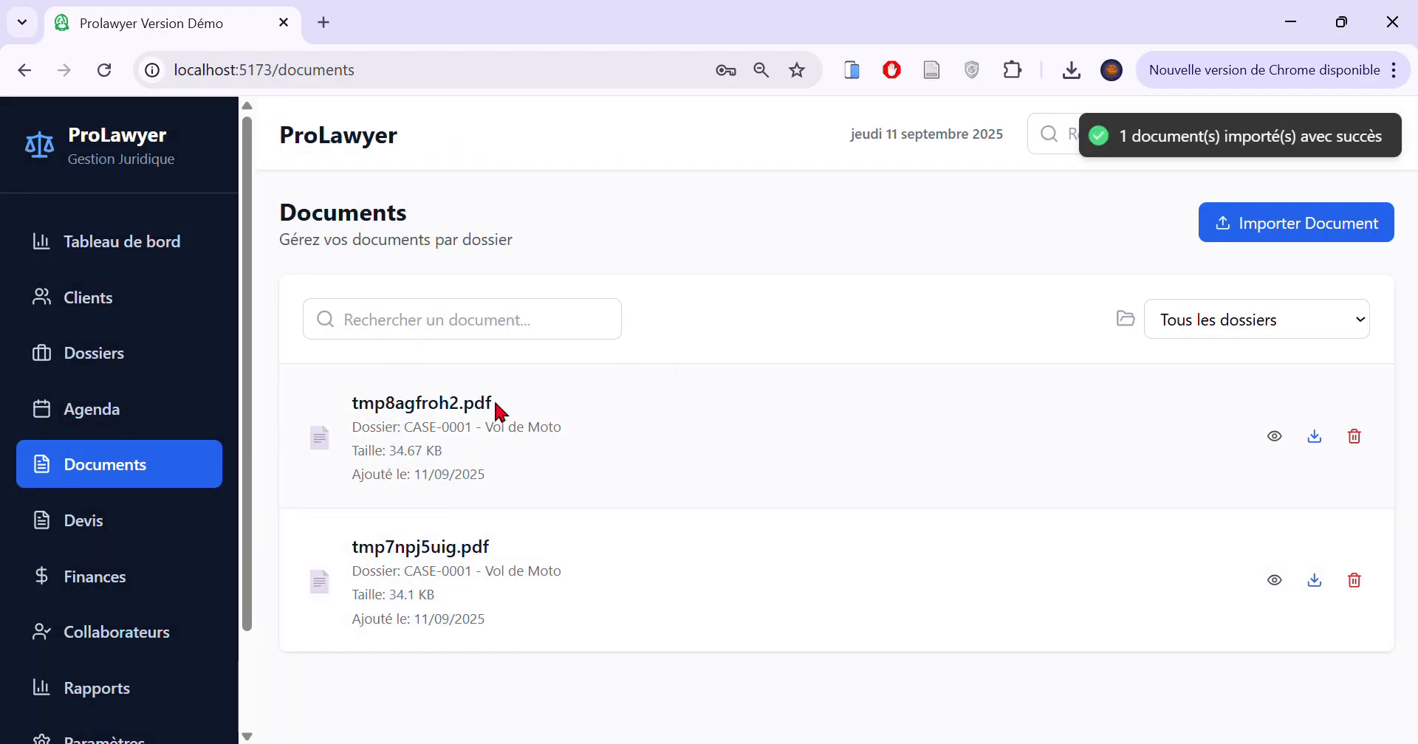
Preview the imported document tmp8agfroh2.pdf, look through its content, and close the preview.
drag(359, 403, 655, 411)
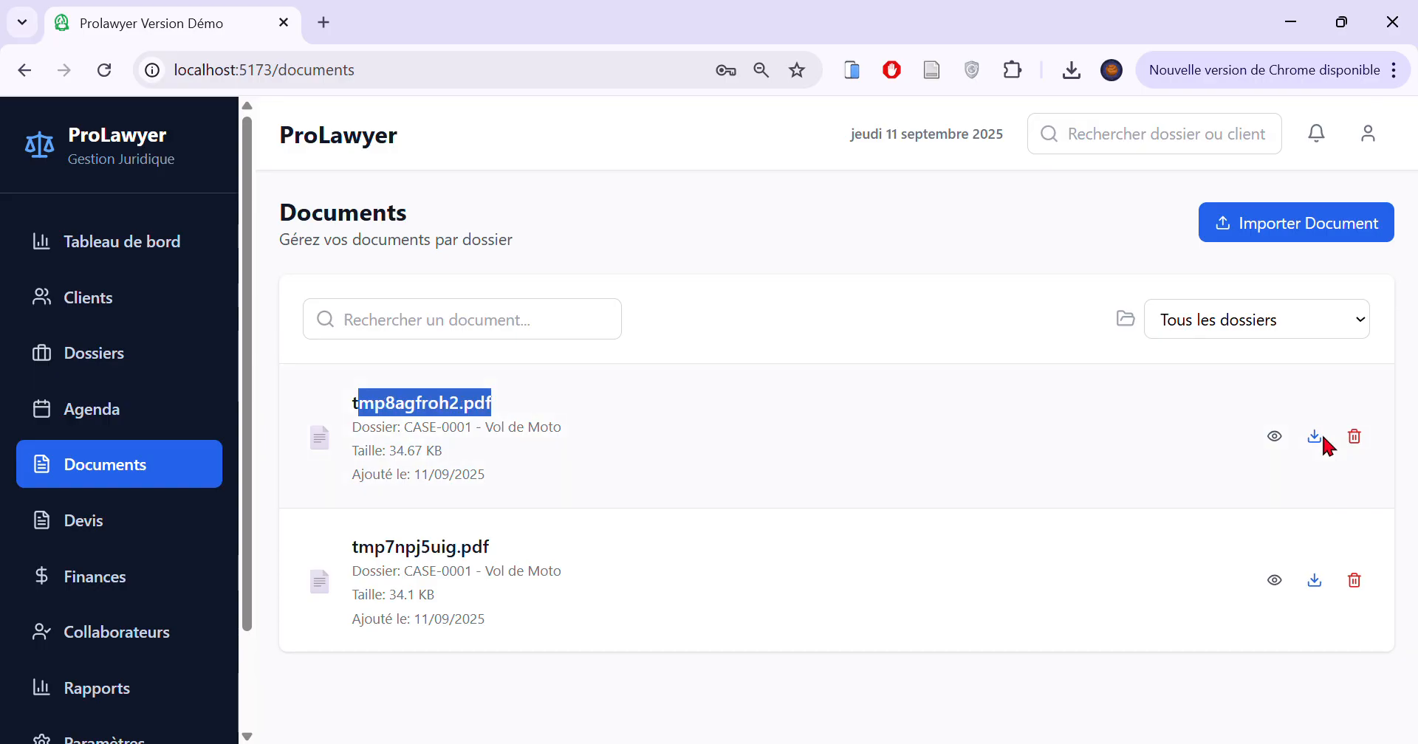
click(1274, 436)
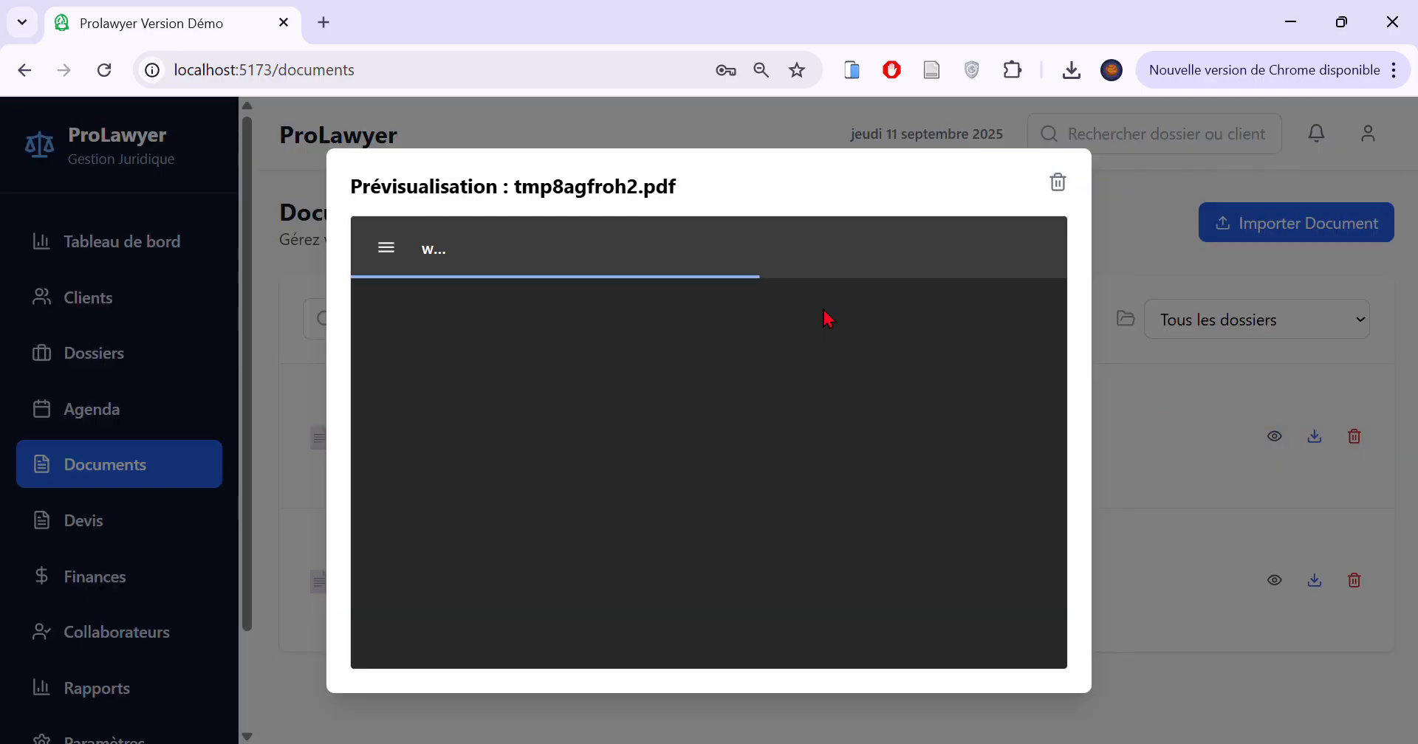
scroll(930, 317, down, 3)
scroll(952, 304, up, 3)
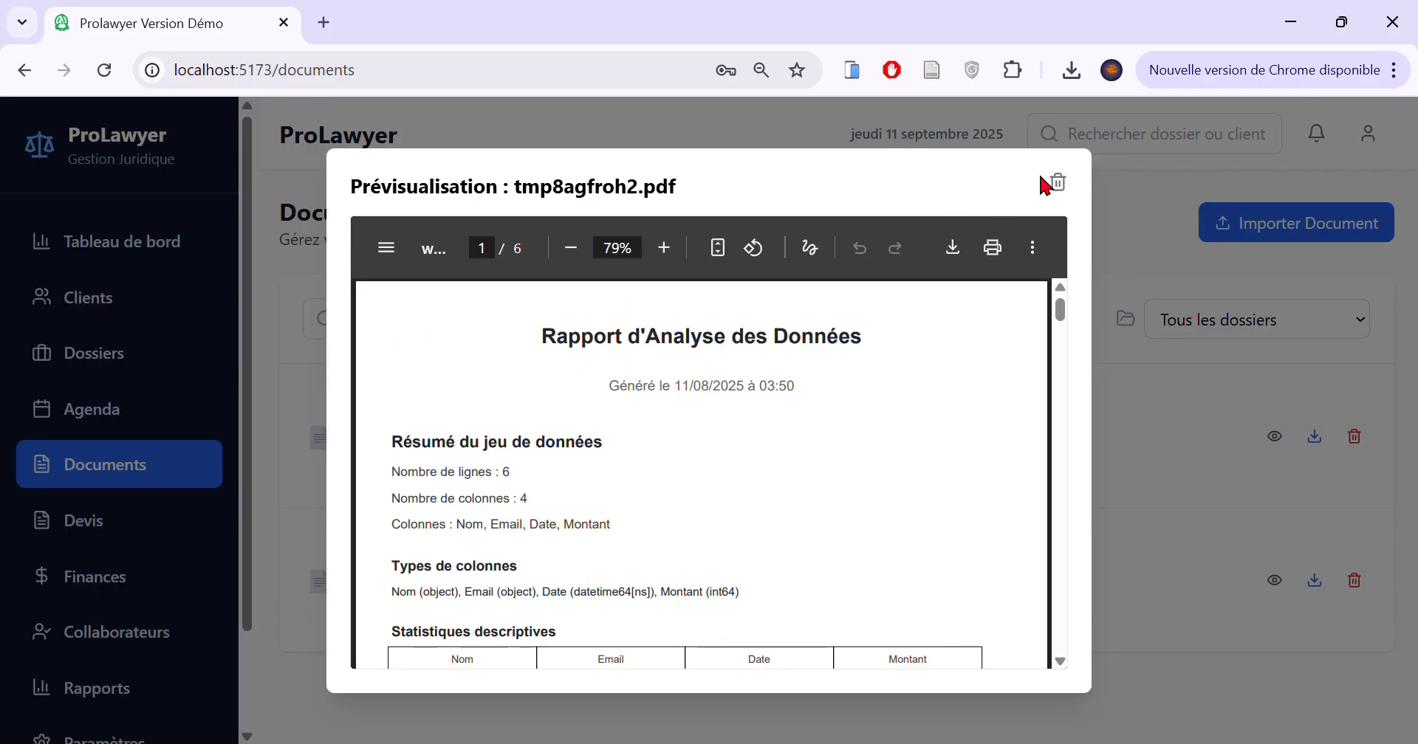
click(1057, 183)
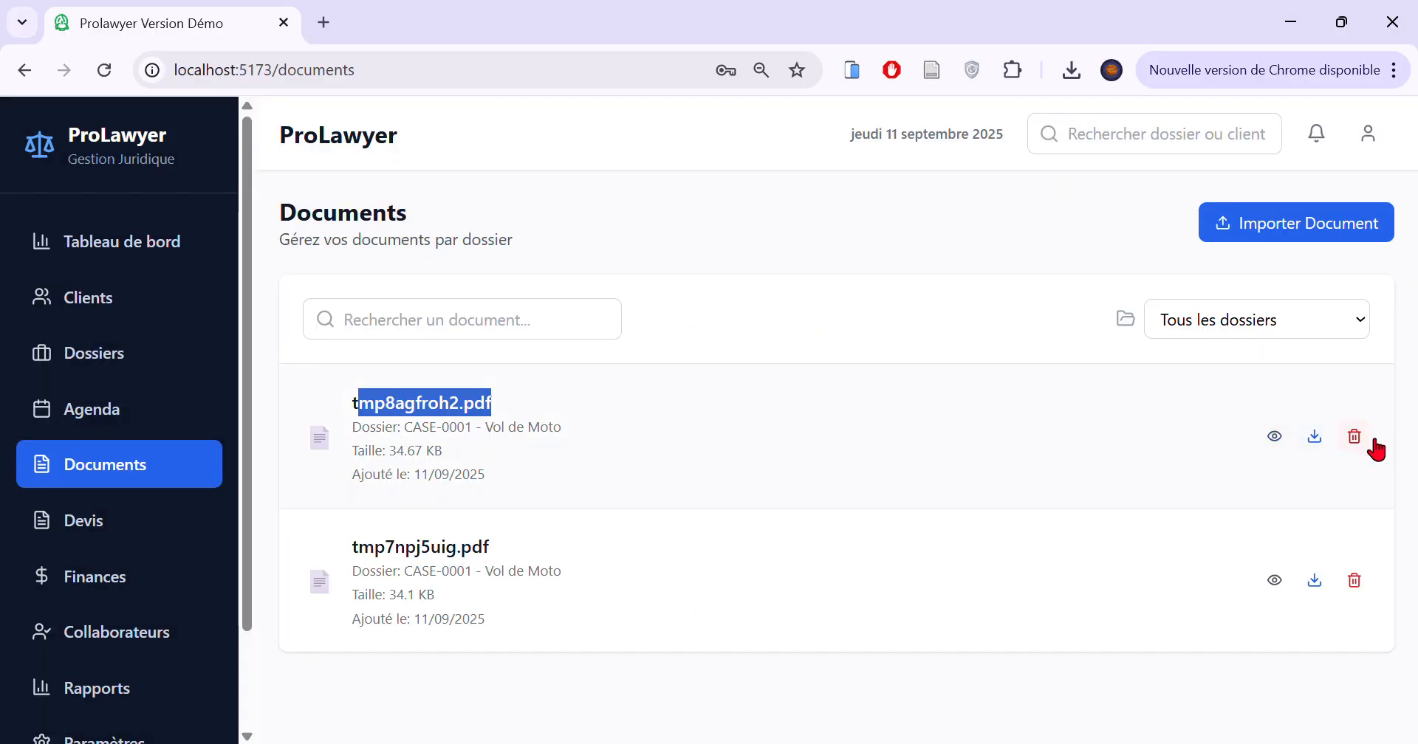
Filter the document list to the case CASE-0001 - Vol de Moto.
click(590, 325)
click(1198, 319)
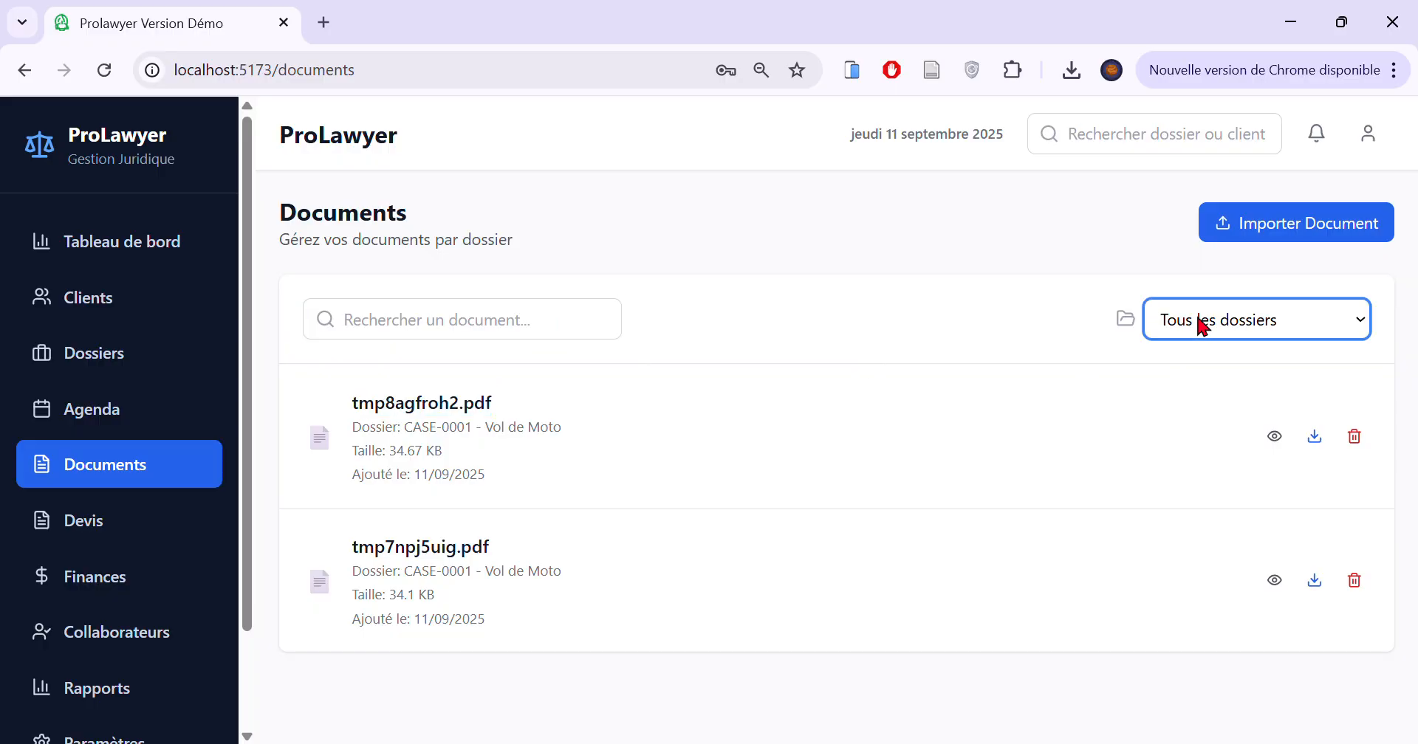
click(1208, 399)
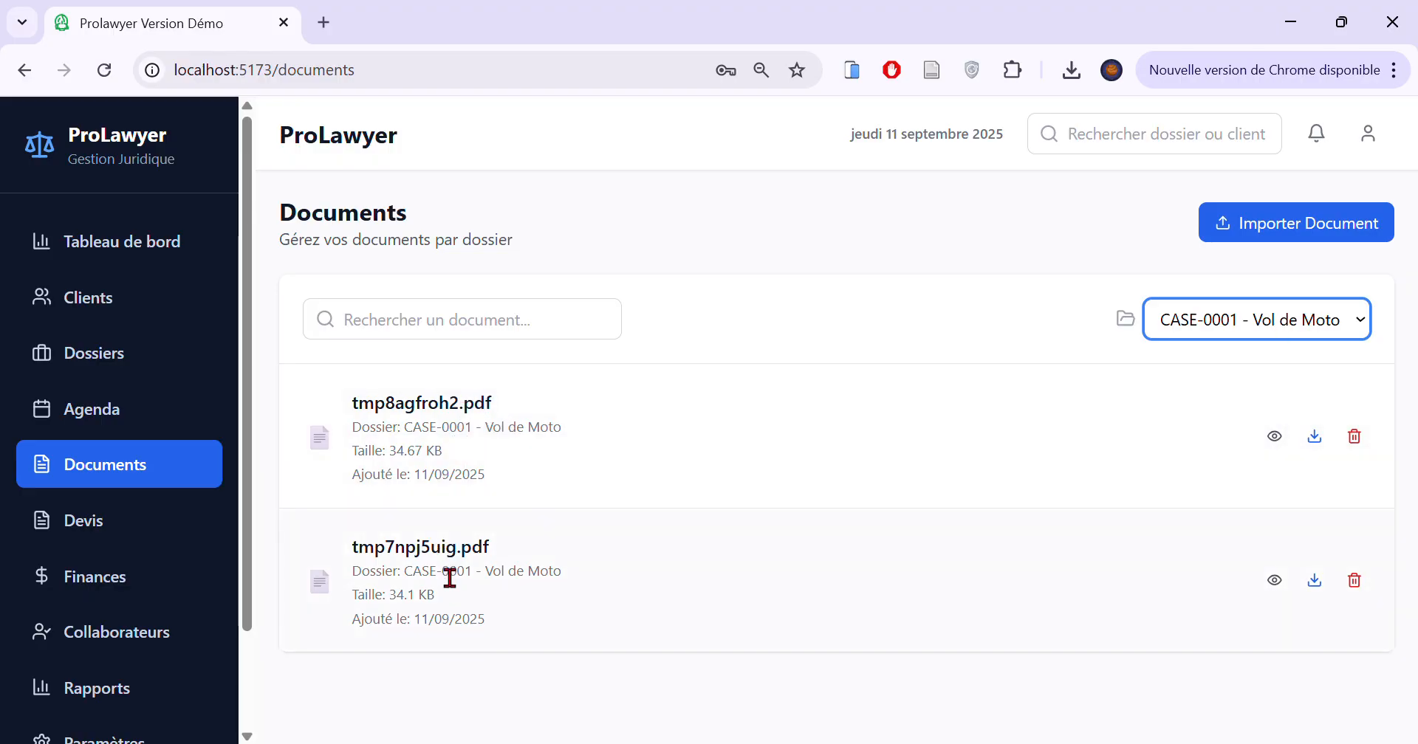
Search the filtered documents by terms such as "t", "vol" and "tm", clearing the search after each one.
click(523, 325)
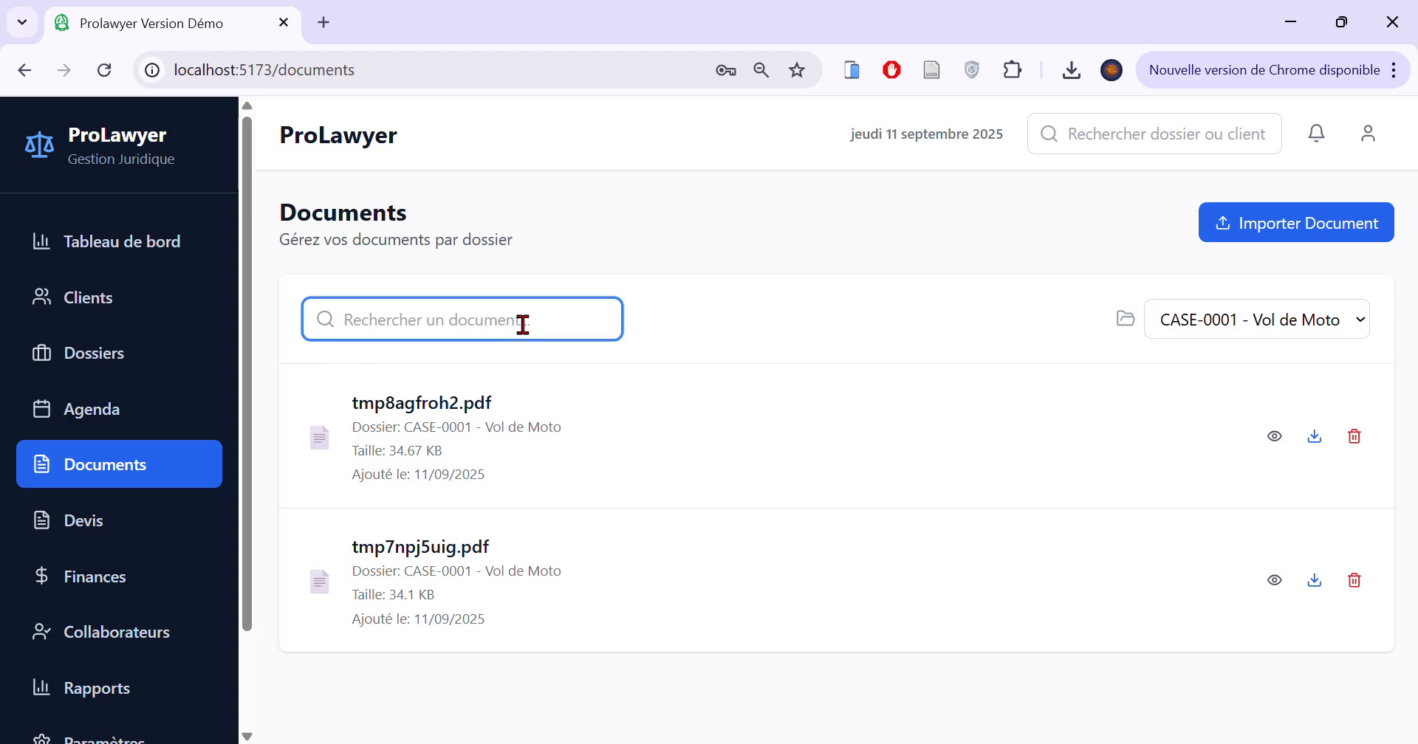
text(t)
key(BackSpace)
text(vol)
key(BackSpace)
key(BackSpace)
key(BackSpace)
text(t)
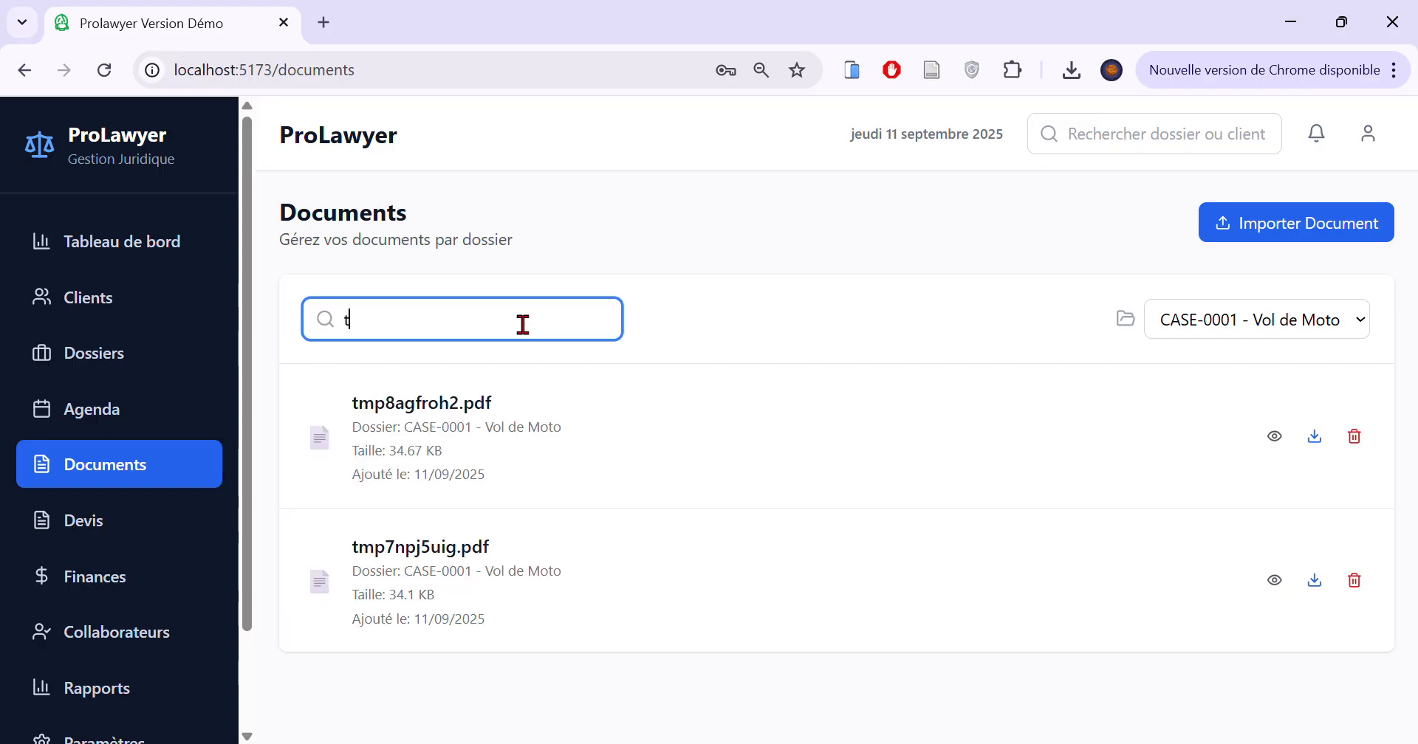
key(BackSpace)
key(BackSpace)
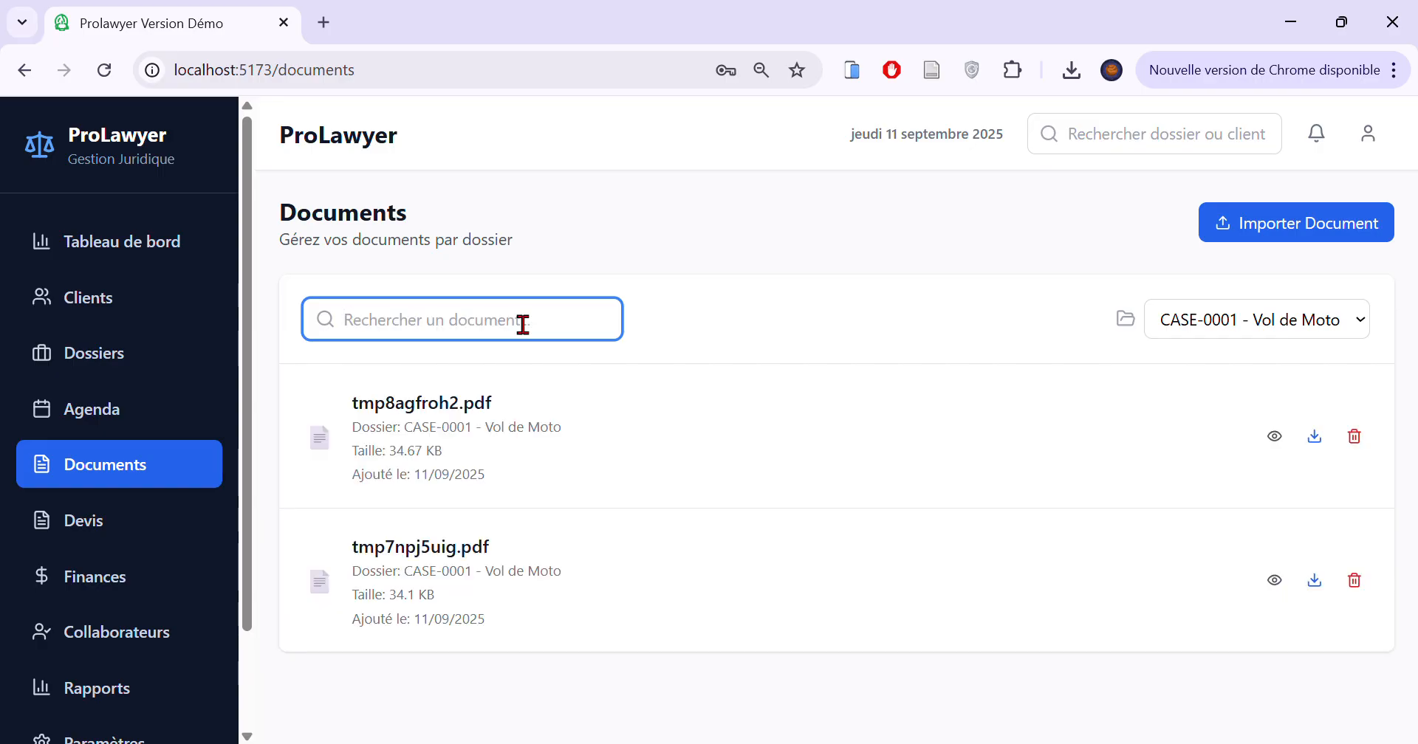
text(tm)
key(BackSpace)
key(BackSpace)
text(v)
key(BackSpace)
Reset the case filter to Tous les dossiers, search the documents for "vo", and clear the search.
click(1267, 325)
click(1226, 345)
click(563, 331)
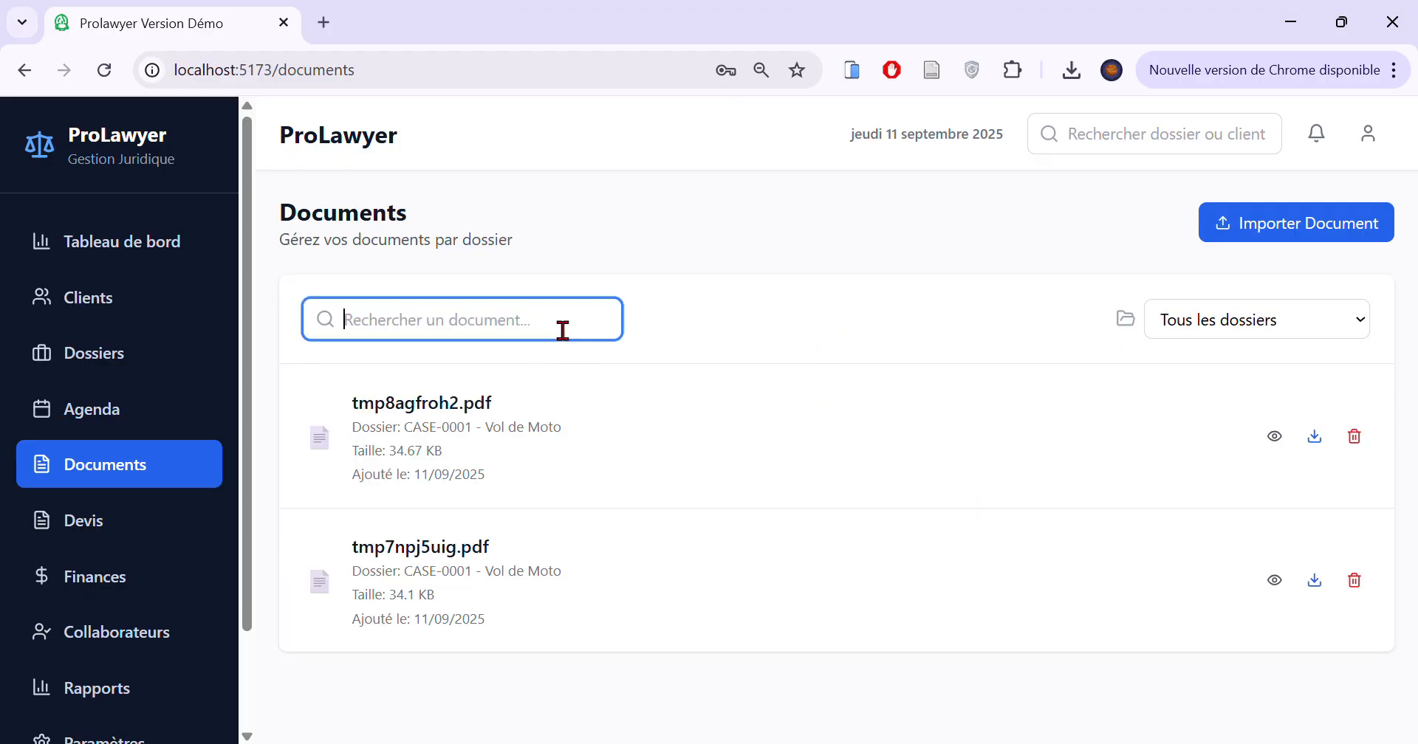
text(vo)
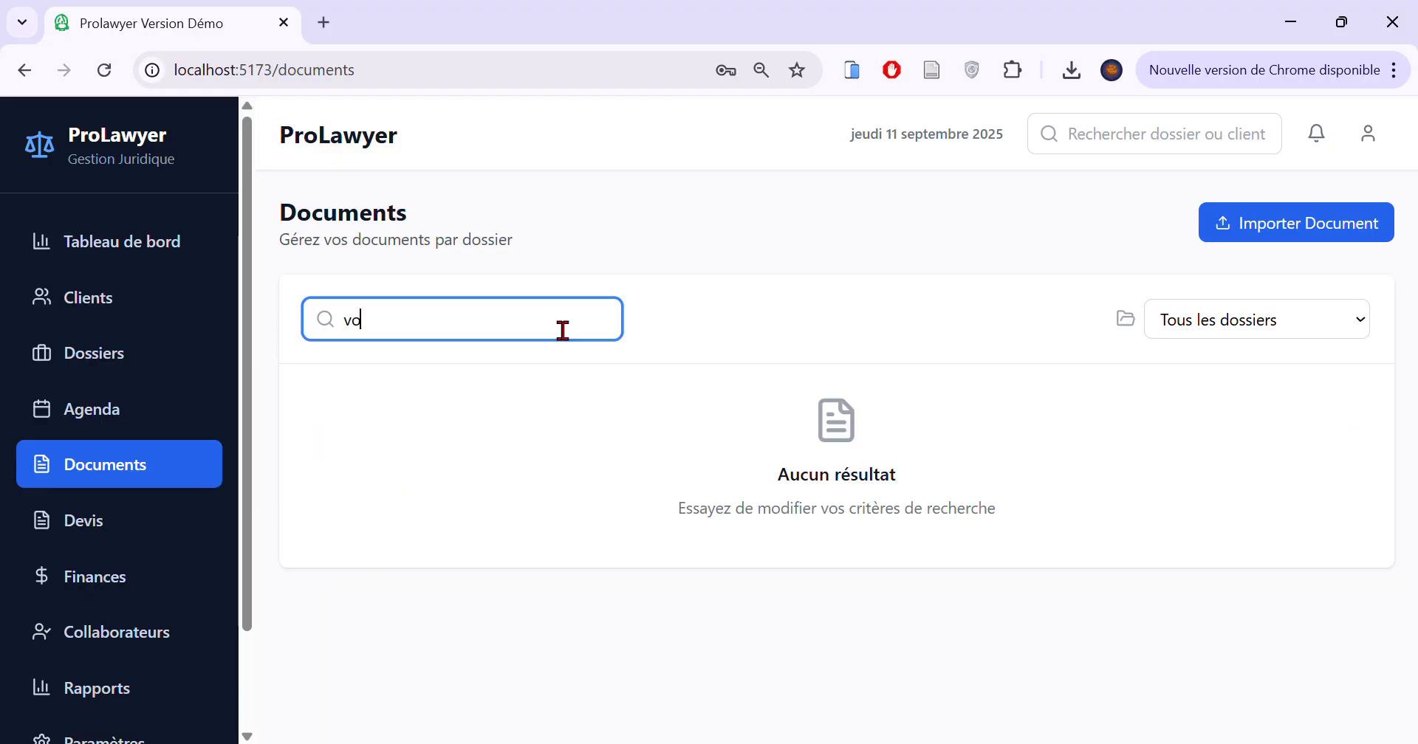
key(BackSpace)
key(BackSpace)
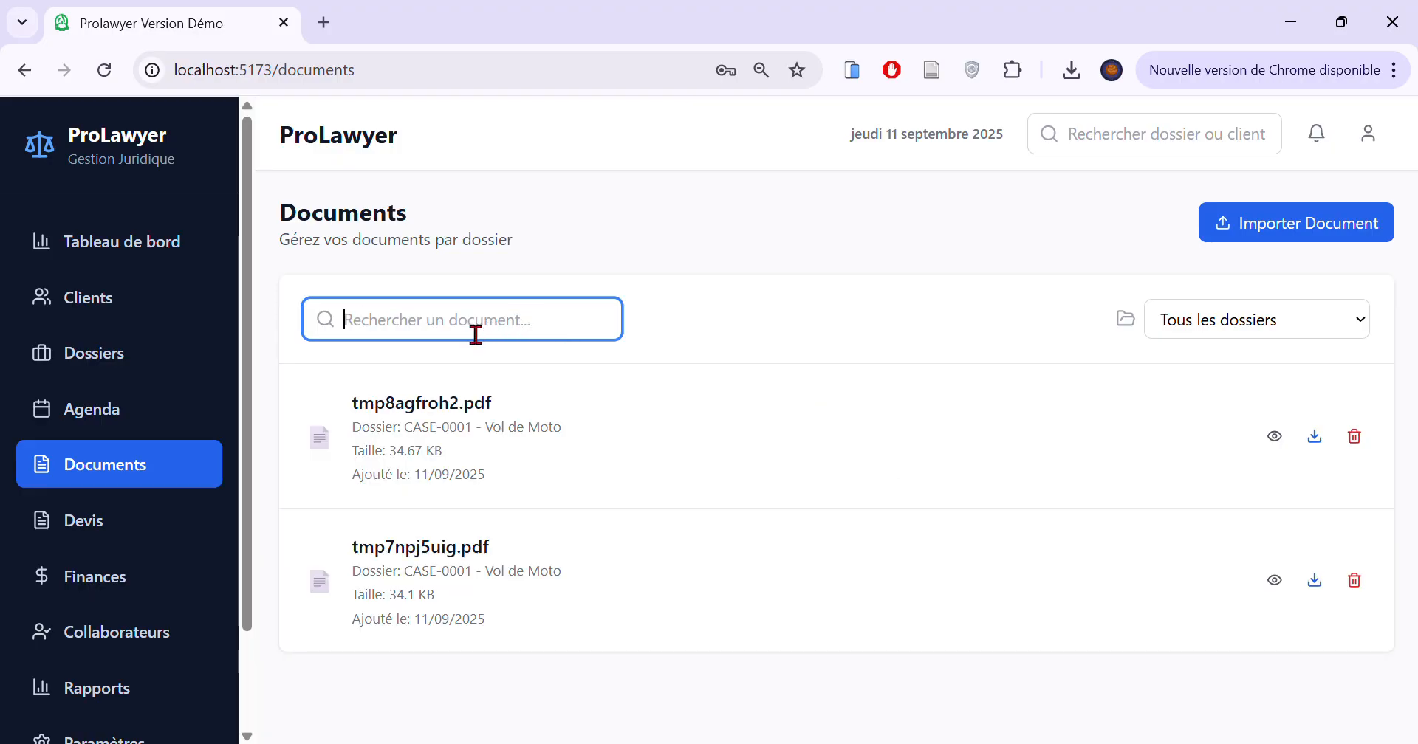
Open the Devis section and start a new quote linked to CASE-0001 - Vol de Moto, ready for its description.
click(160, 529)
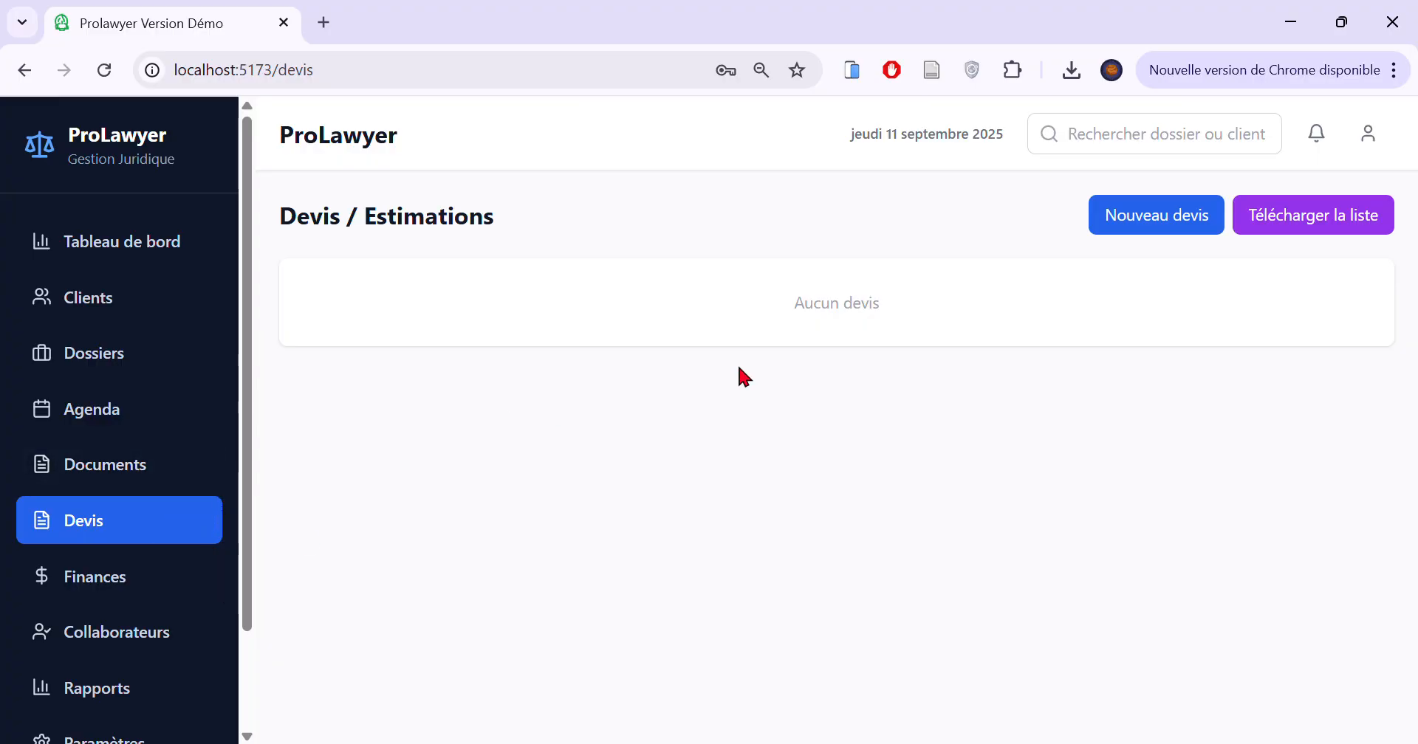
click(1168, 215)
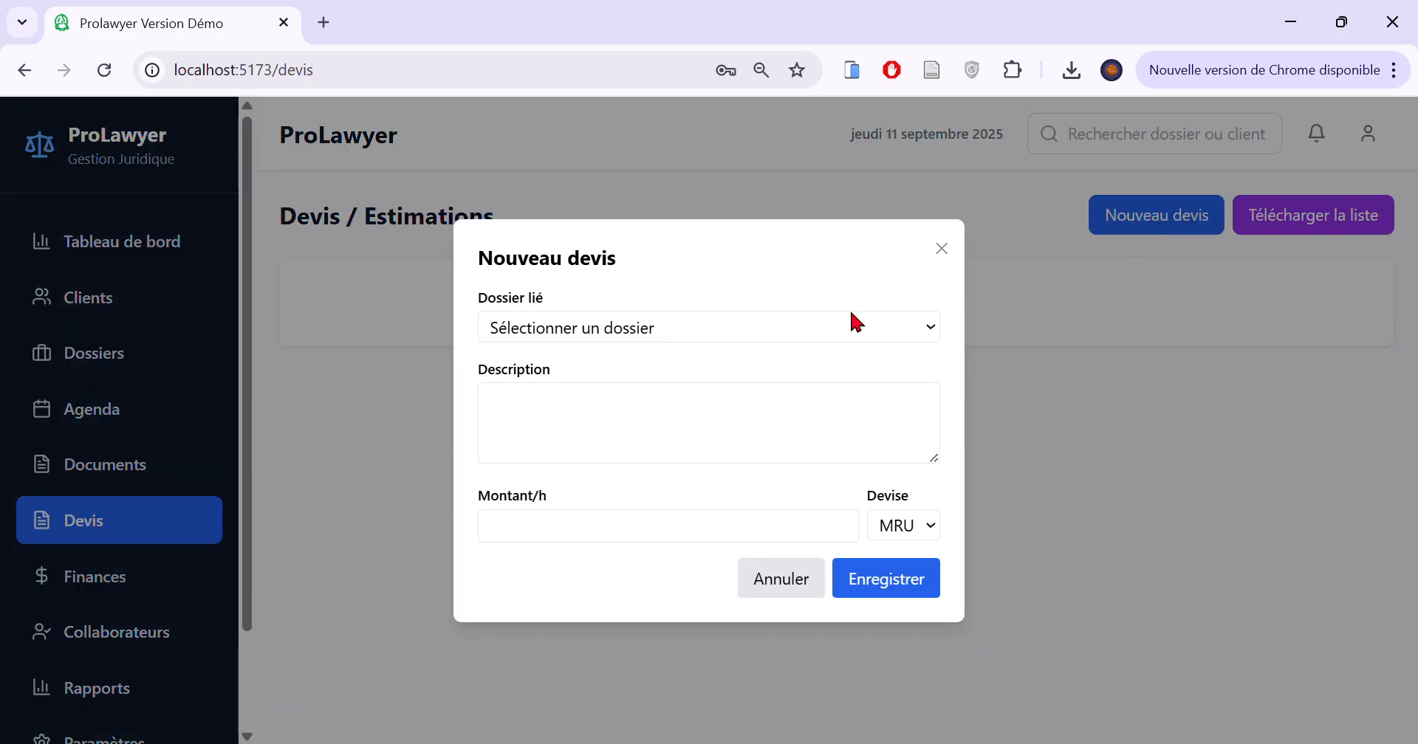
click(765, 330)
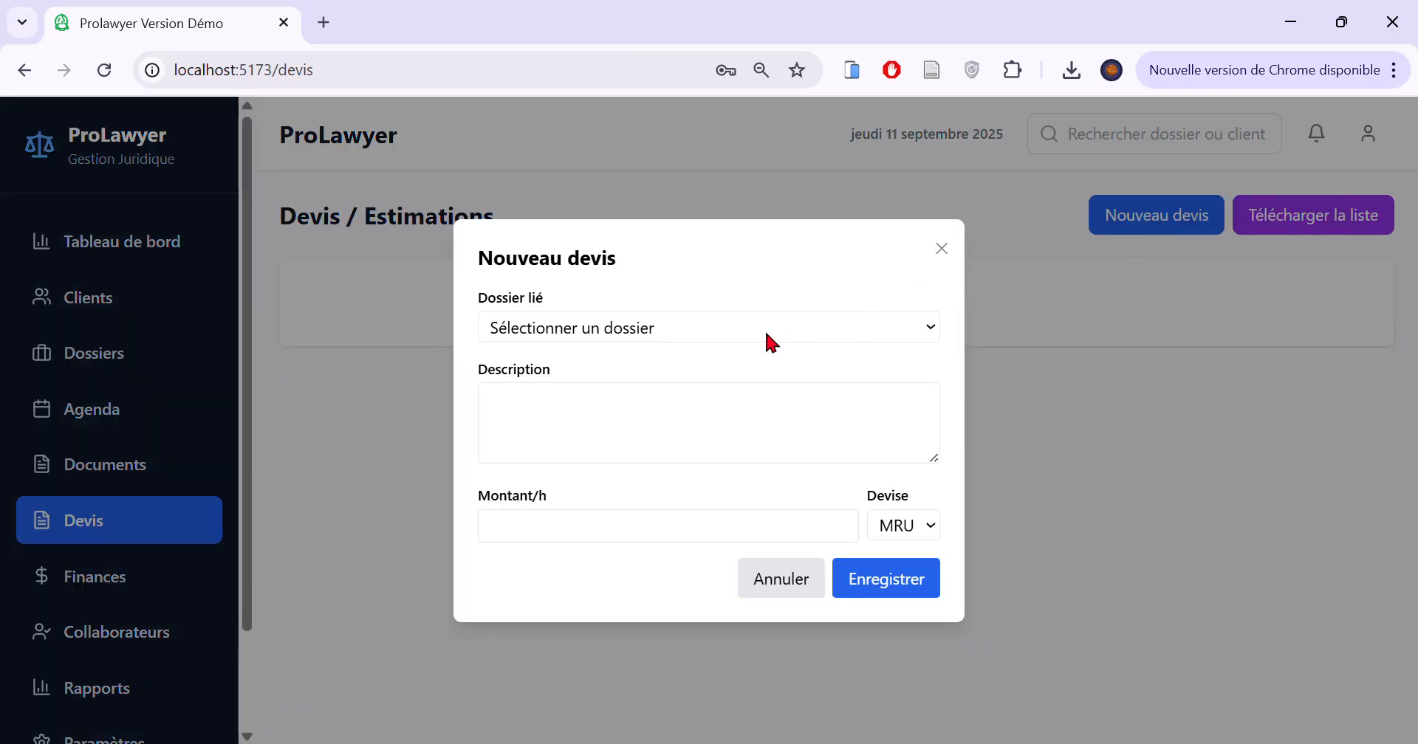
click(688, 355)
click(660, 412)
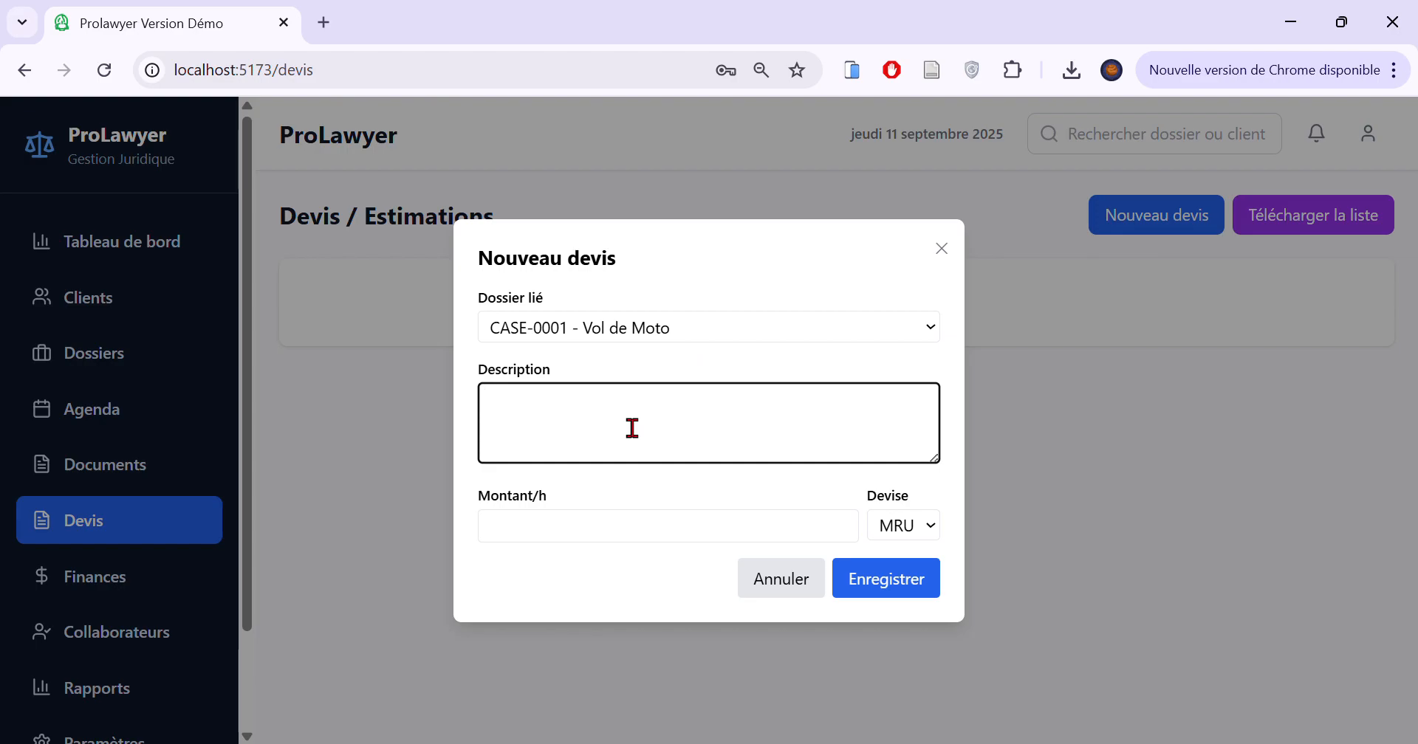
text(AZERTYU)
click(644, 528)
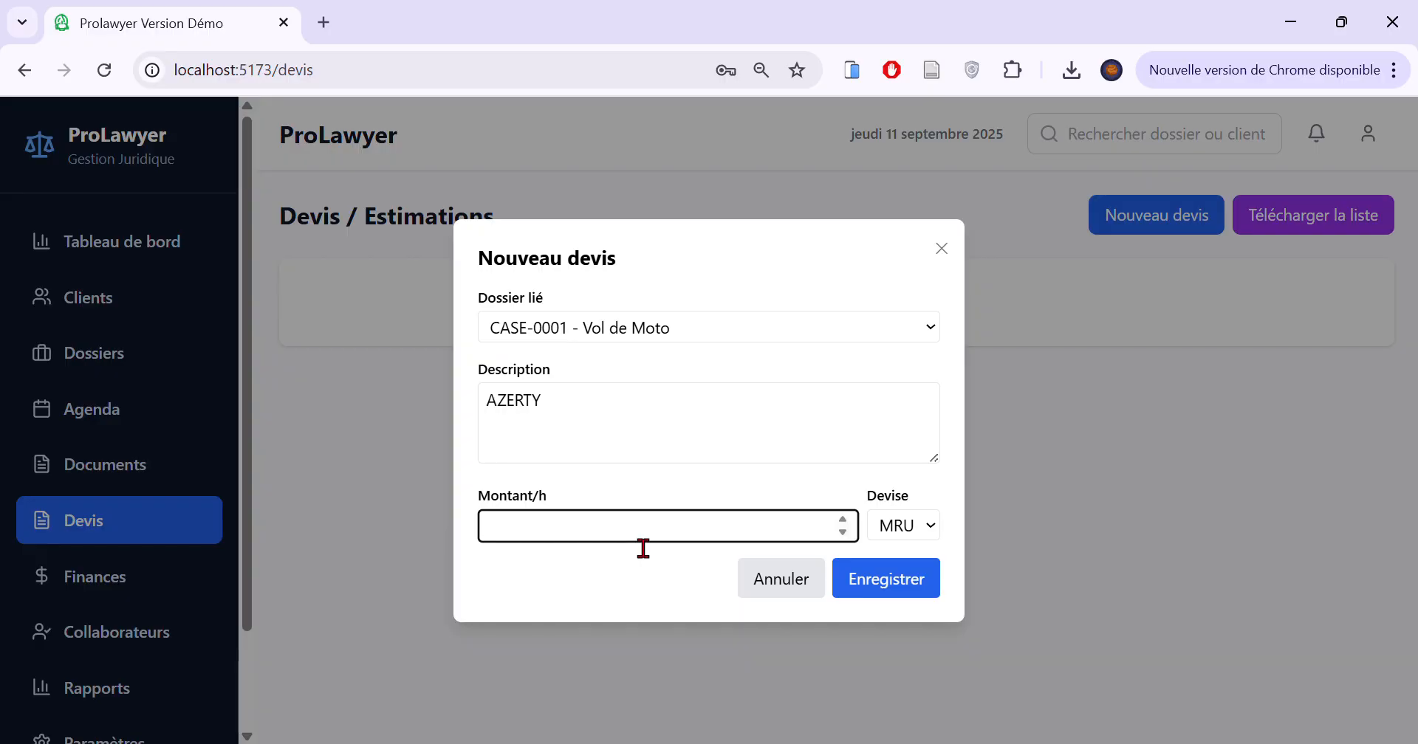
drag(634, 419, 397, 403)
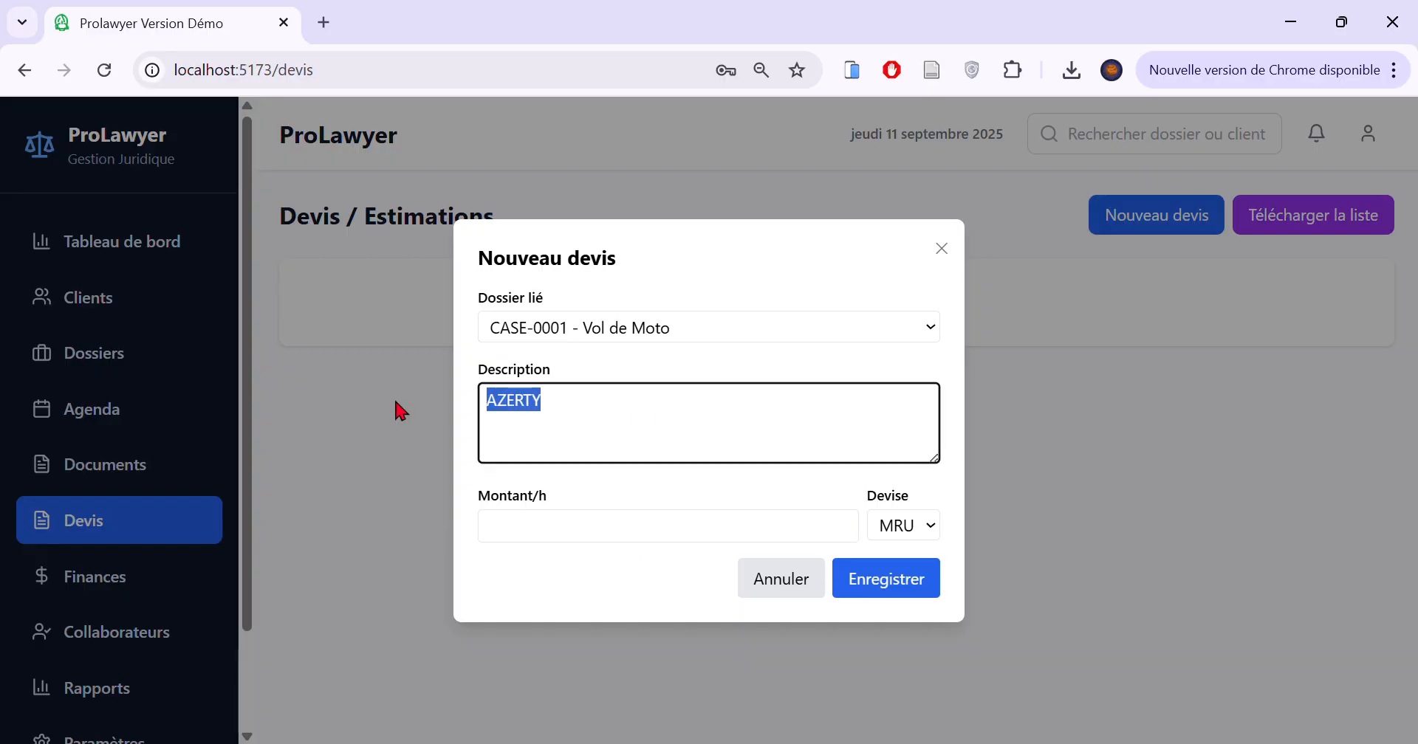
key(BackSpace)
Describe the quote as "Devis du dossier", set its hourly amount to 1000 MRU, and save it.
text(Devis du dossier)
click(558, 537)
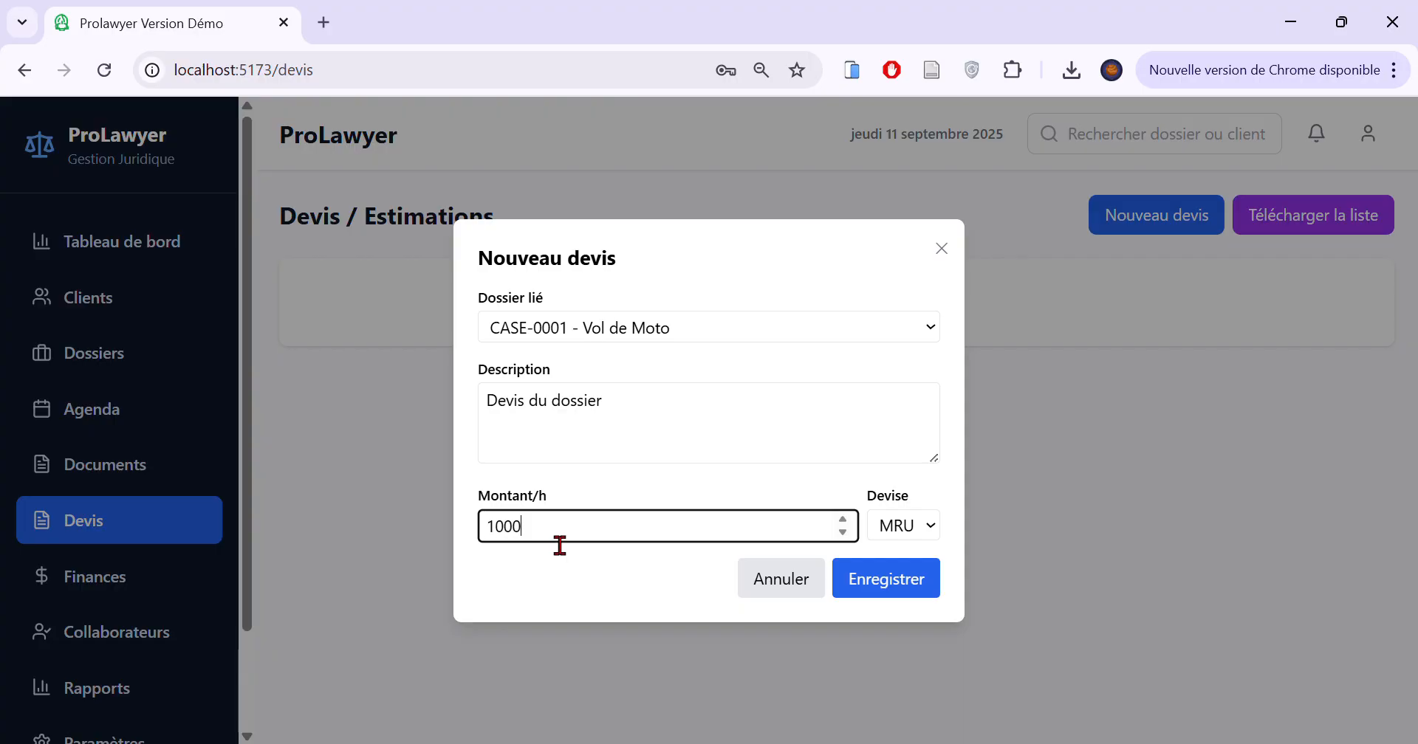
click(865, 591)
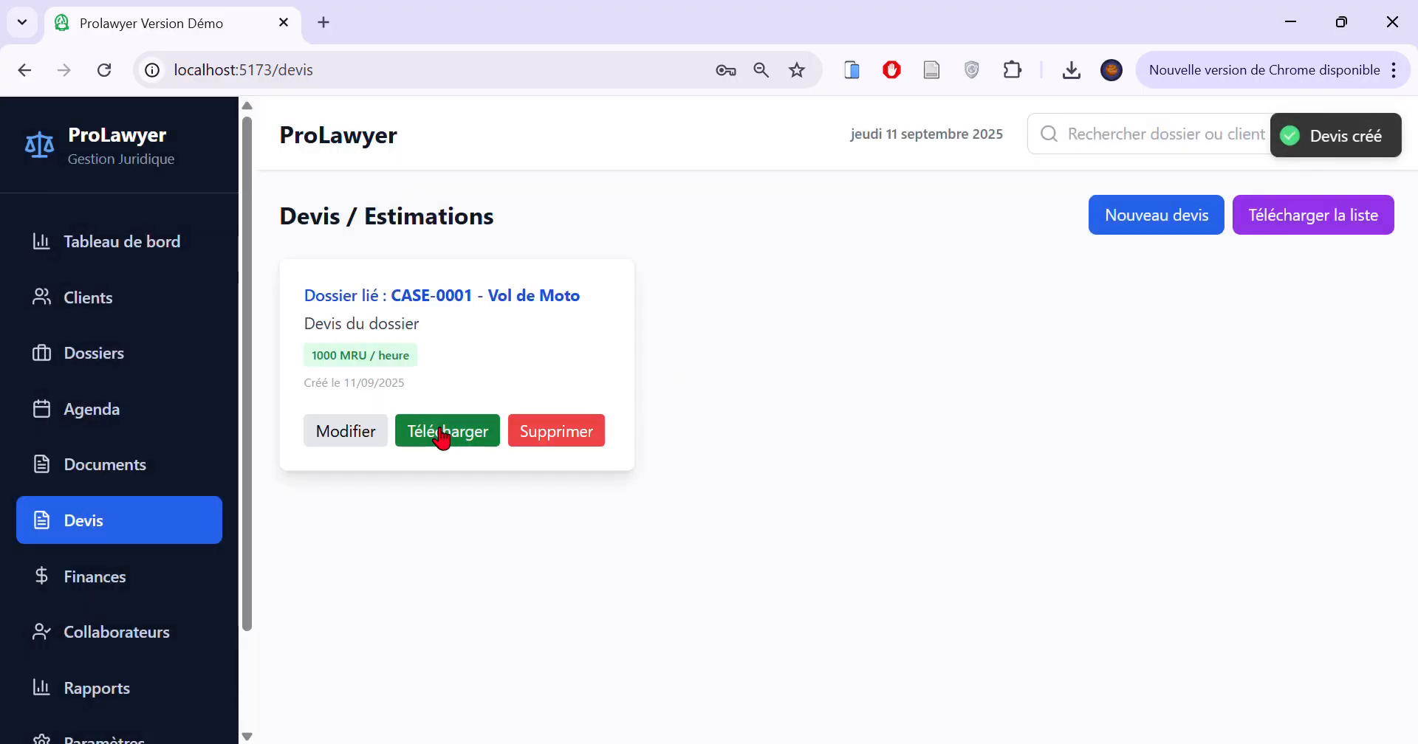
Review the linked case, description and hourly rate on the quote's card, and download and open its PDF.
double_click(353, 358)
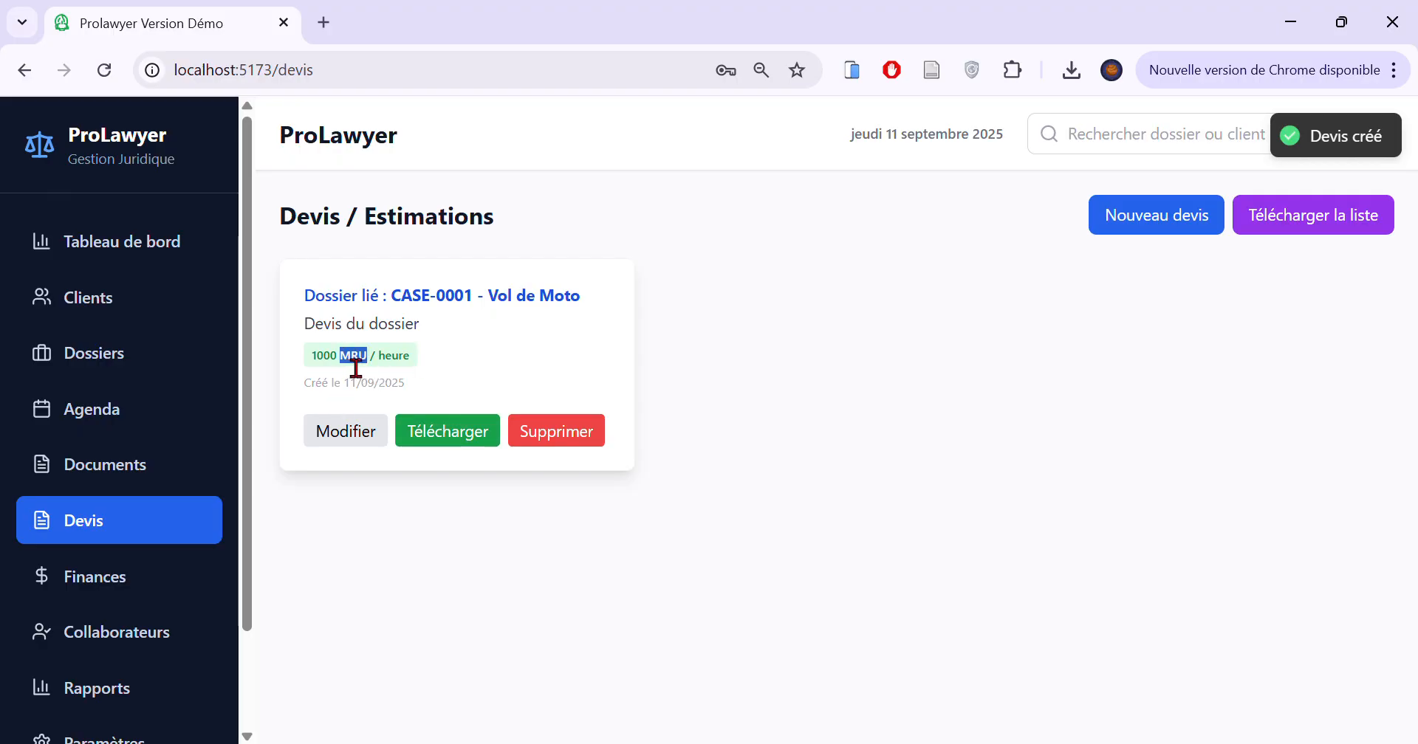
click(408, 349)
double_click(547, 309)
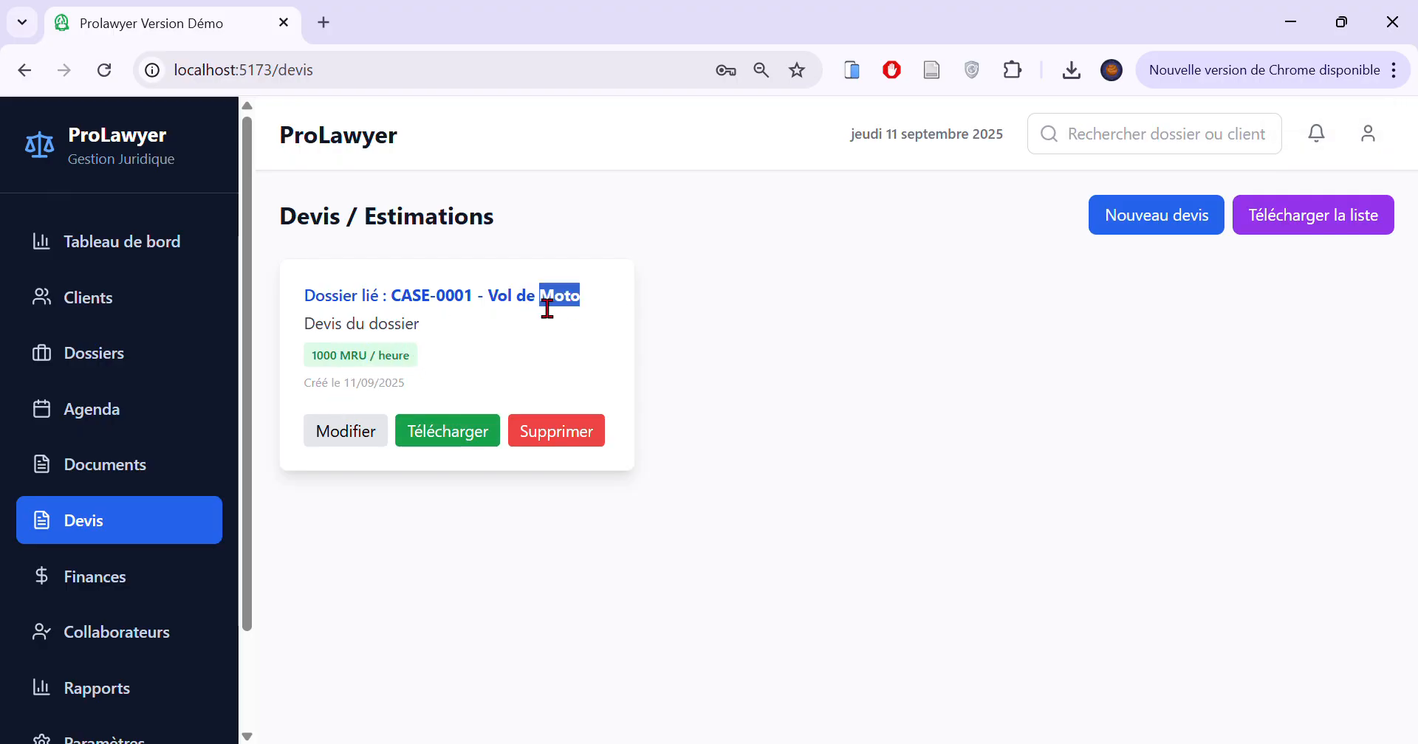
drag(547, 308, 443, 310)
click(414, 368)
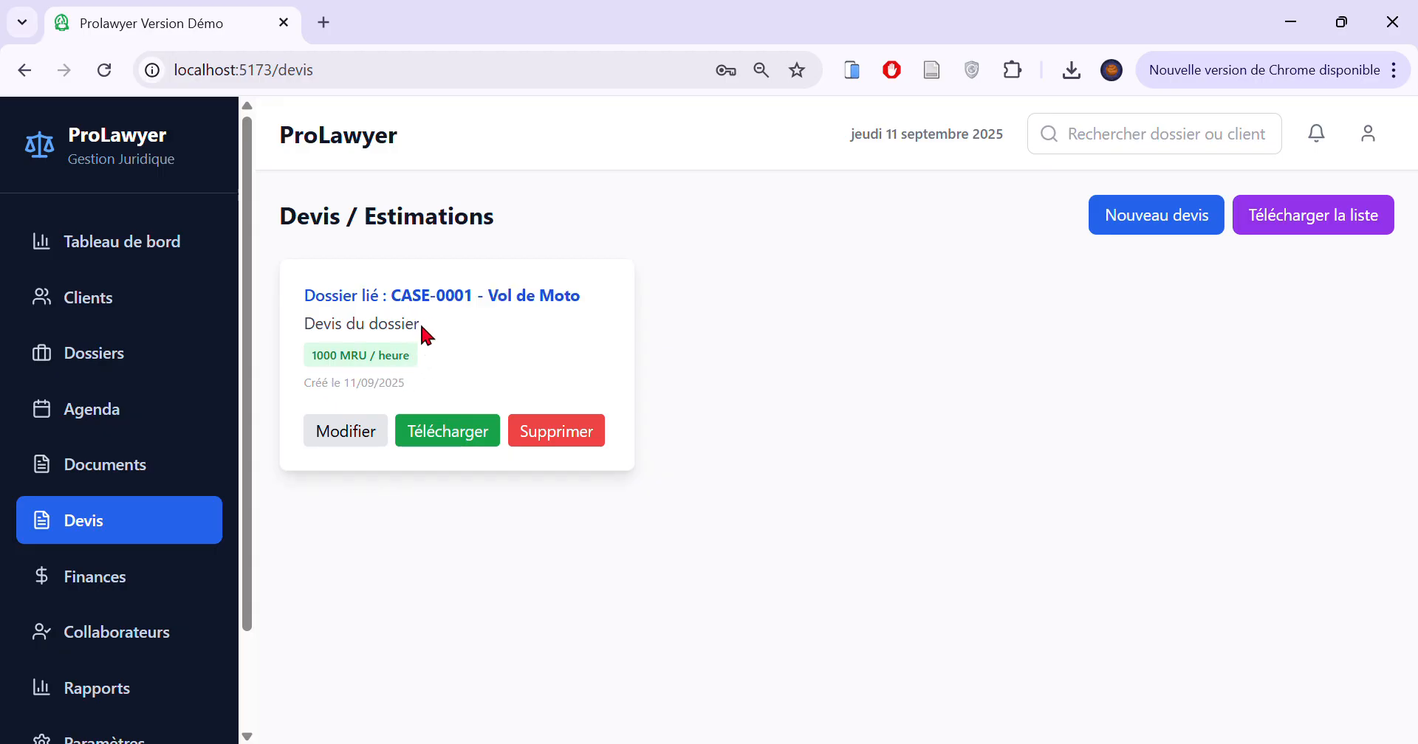
drag(436, 340, 583, 310)
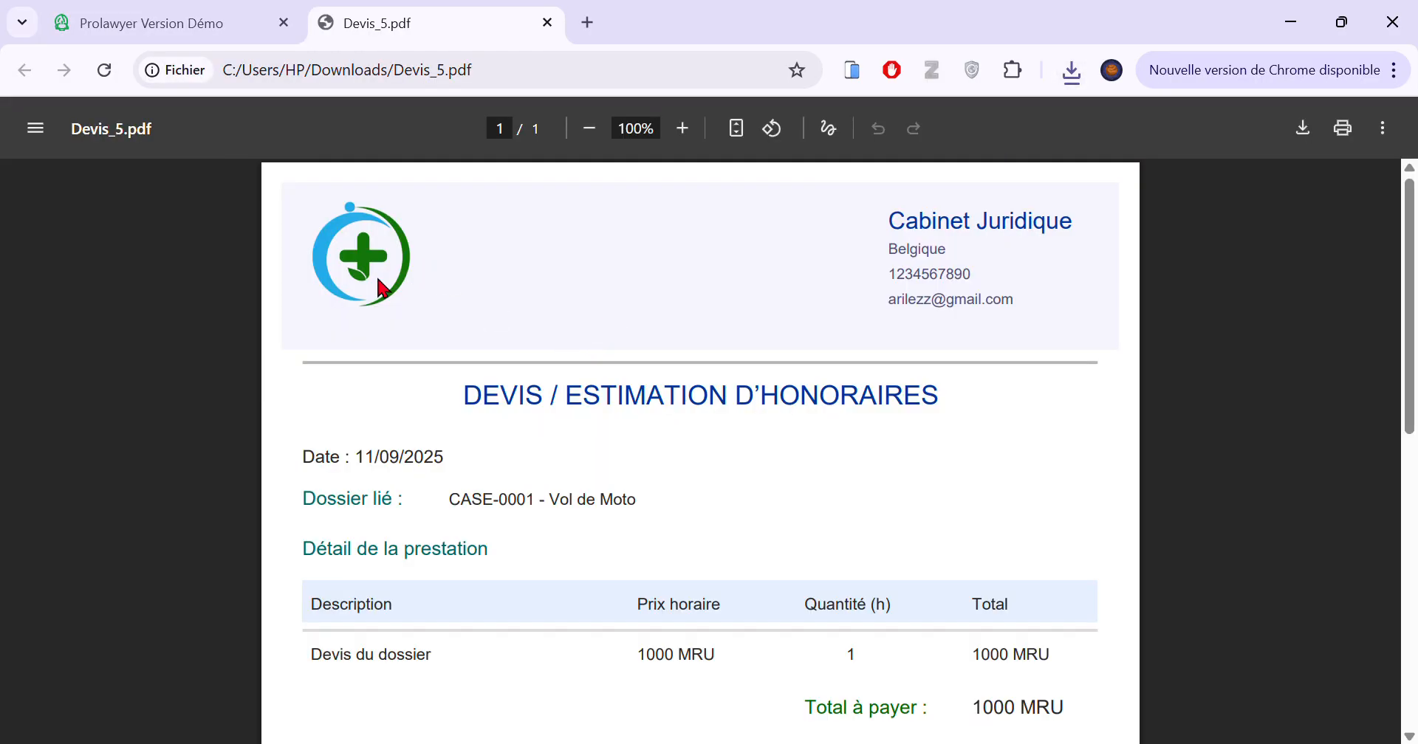
Examine the quote PDF's title, linked case, service description, hourly price, quantity and total to pay.
drag(461, 404, 932, 408)
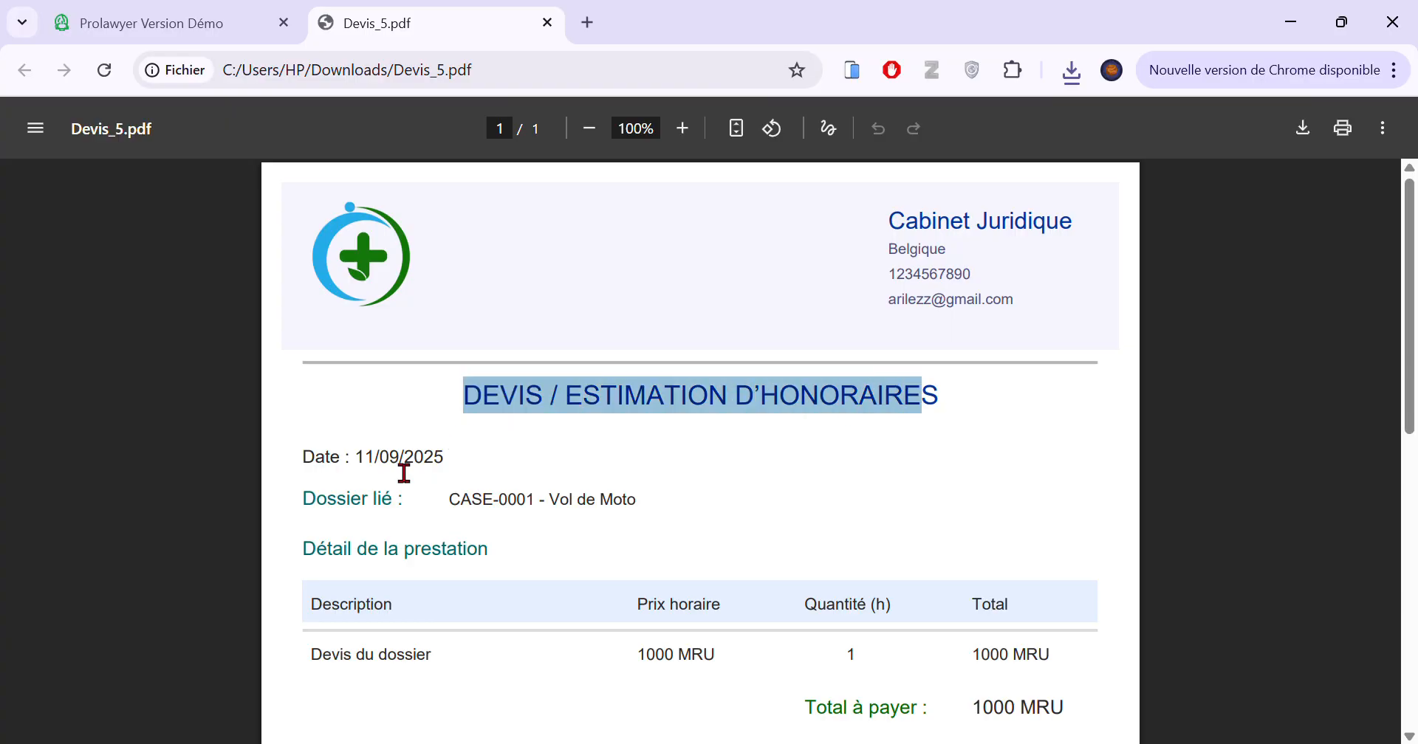
drag(304, 510, 634, 508)
drag(303, 552, 441, 585)
drag(326, 674, 361, 678)
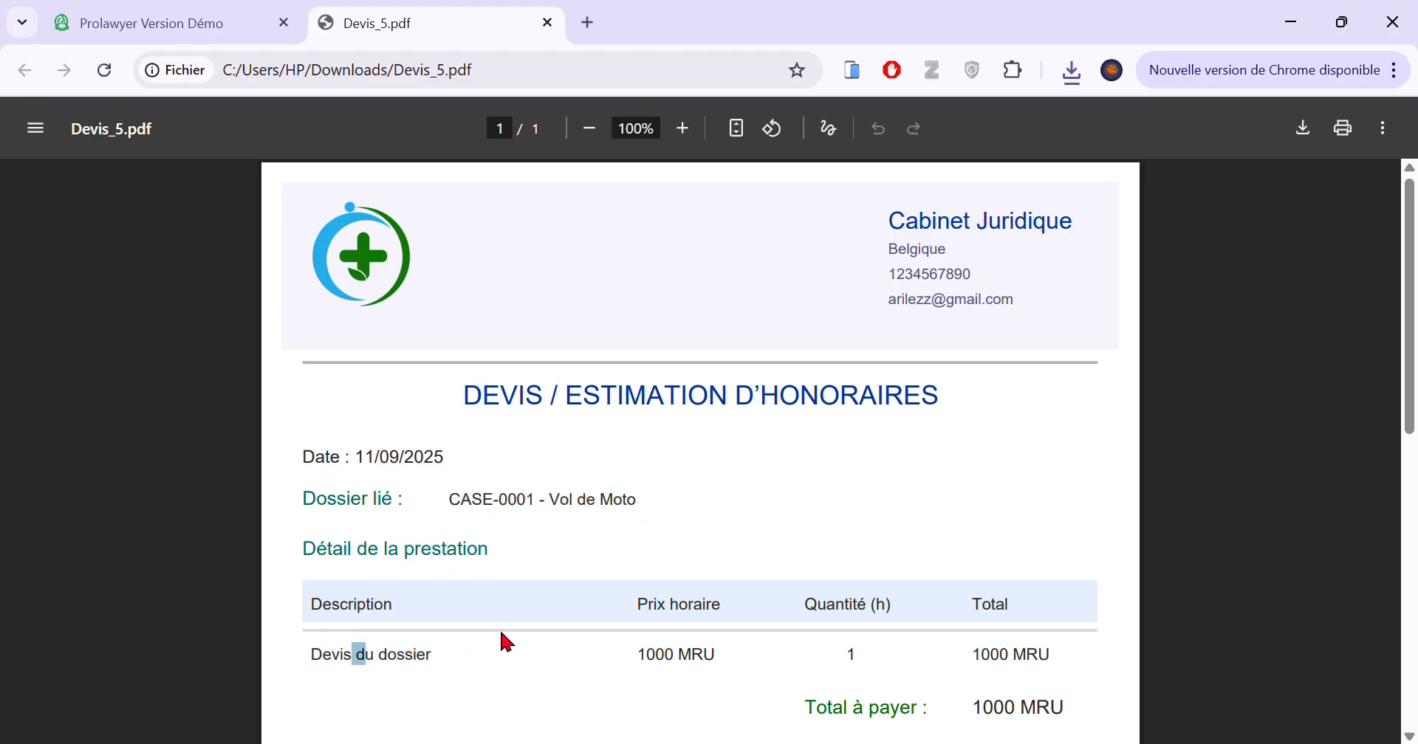
drag(636, 665, 706, 668)
drag(838, 669, 899, 629)
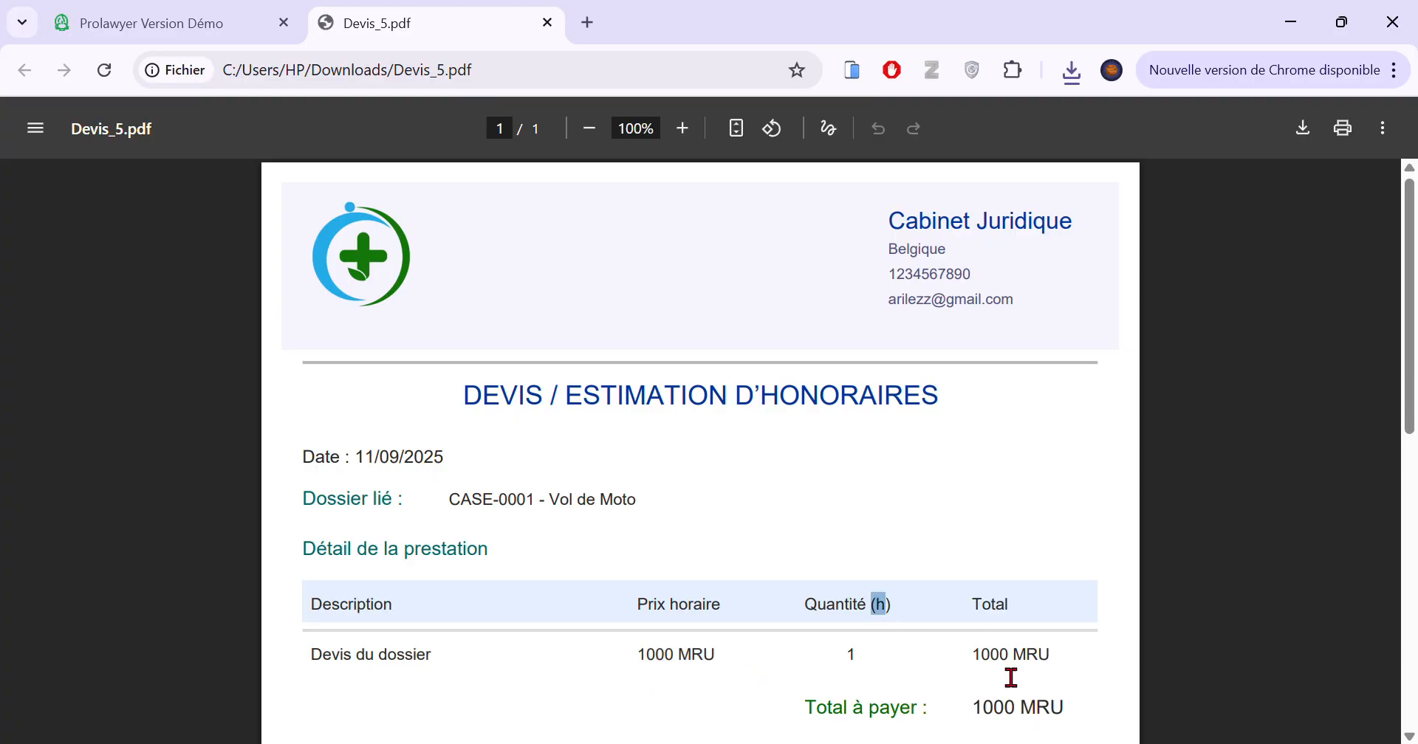
drag(977, 673, 1049, 675)
scroll(1047, 673, down, 1)
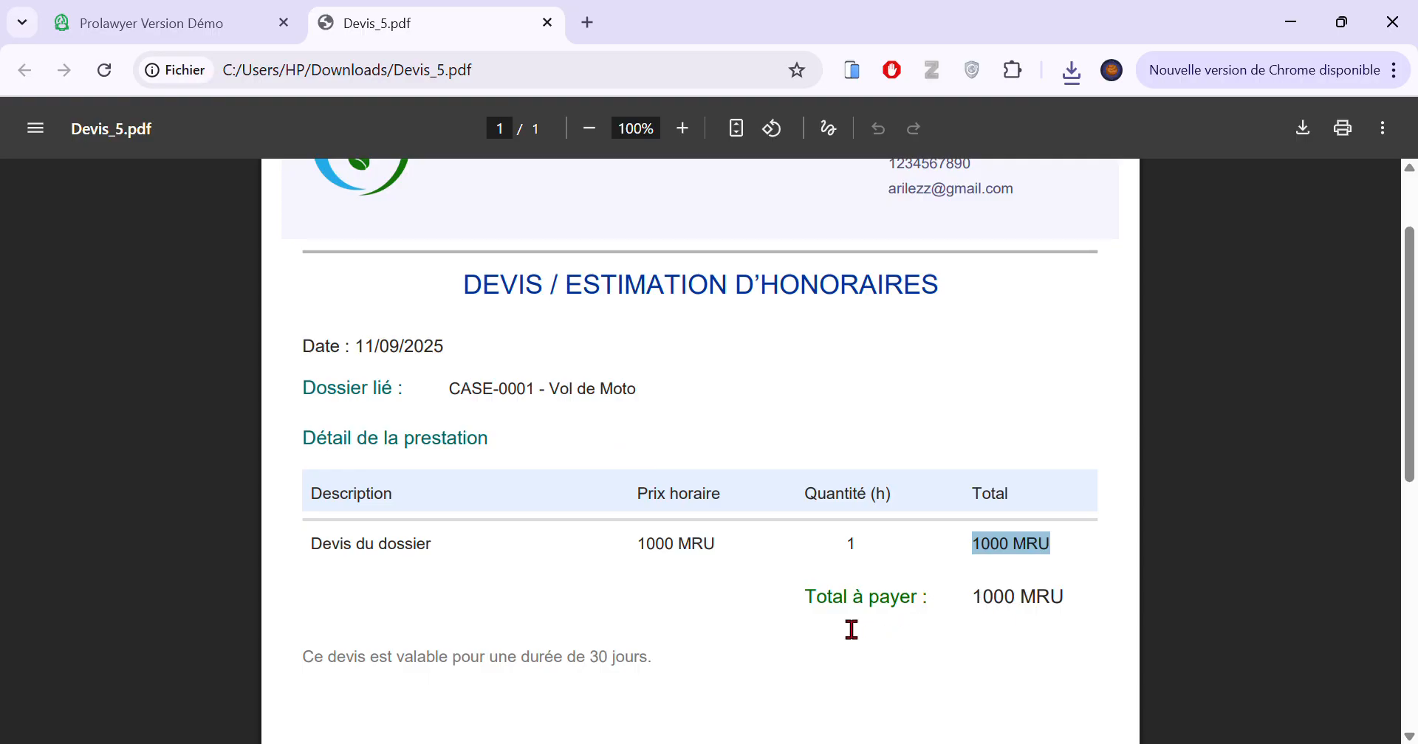
drag(988, 619, 1088, 623)
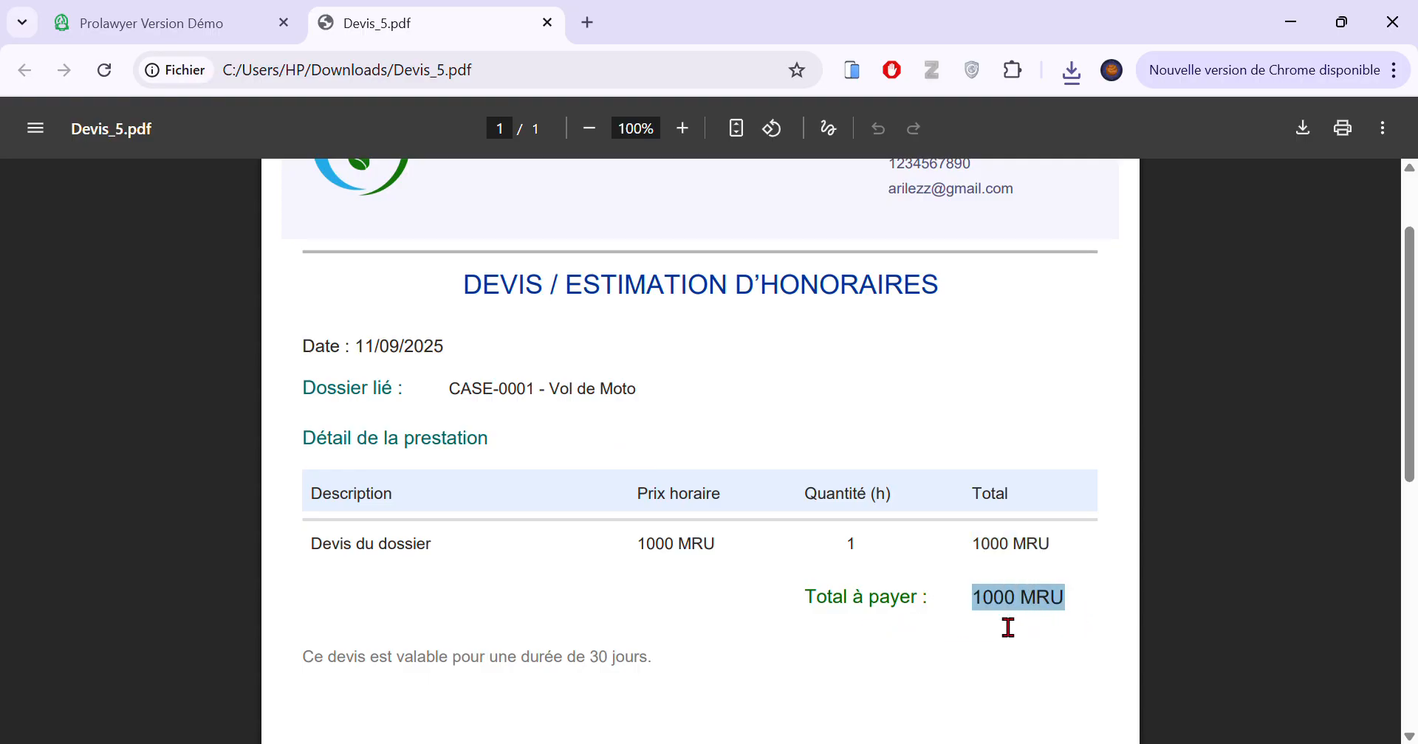
click(946, 613)
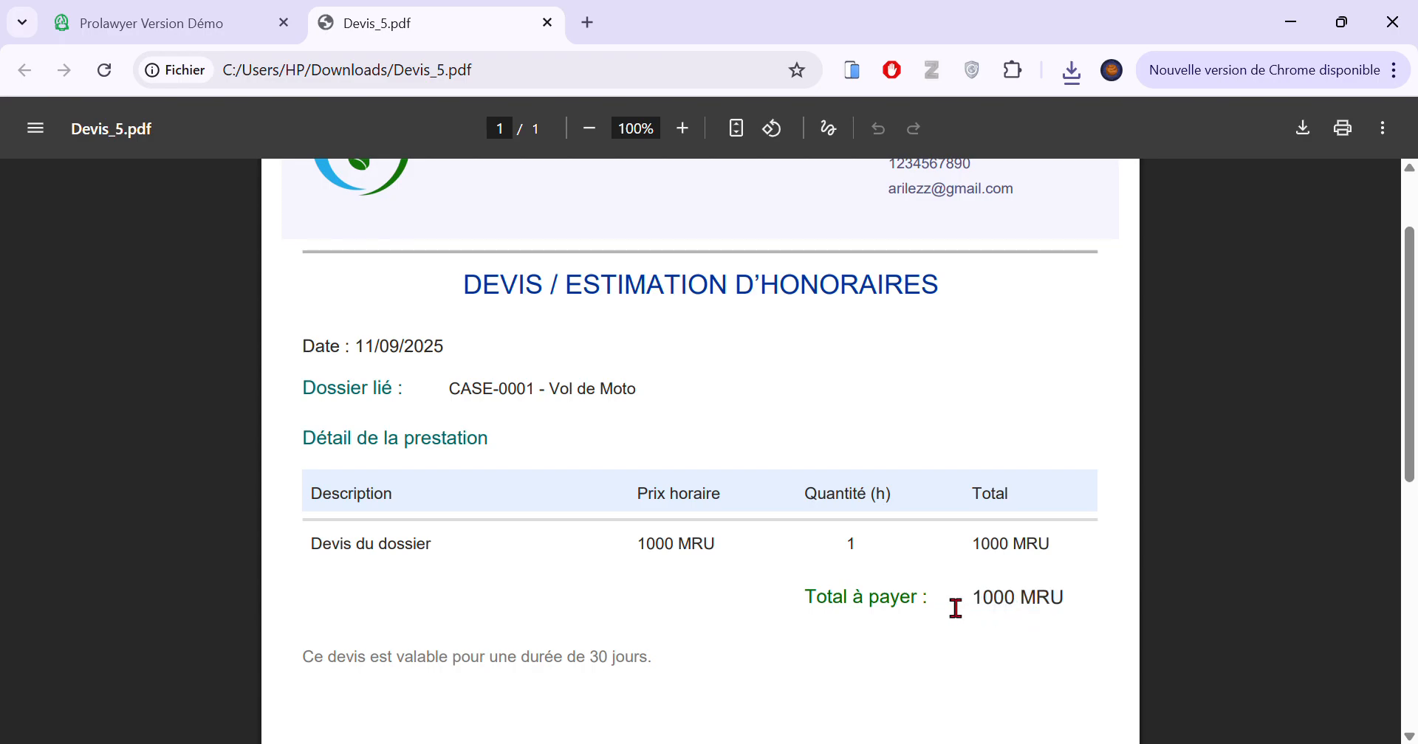
Review the total to pay and the firm's header in the quote PDF, and close it.
drag(974, 616, 1082, 620)
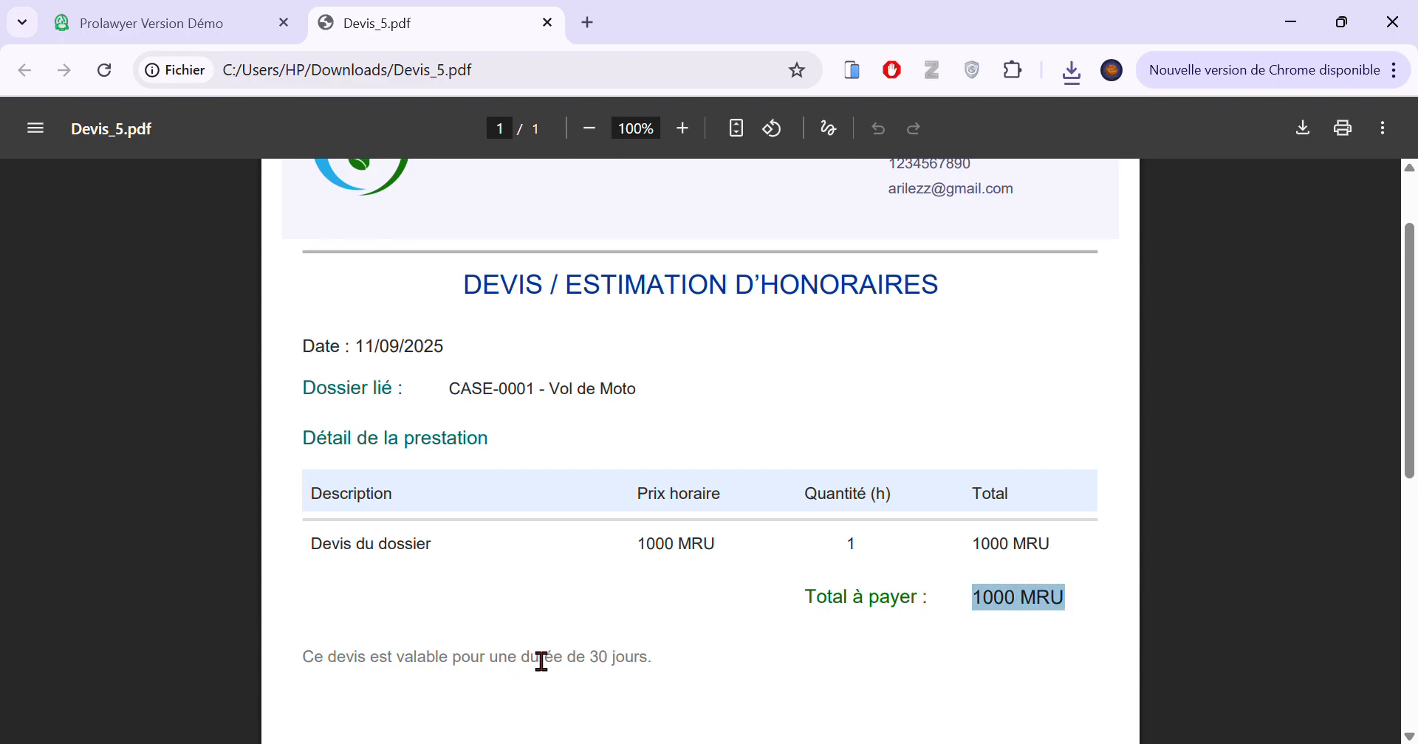
scroll(566, 578, up, 2)
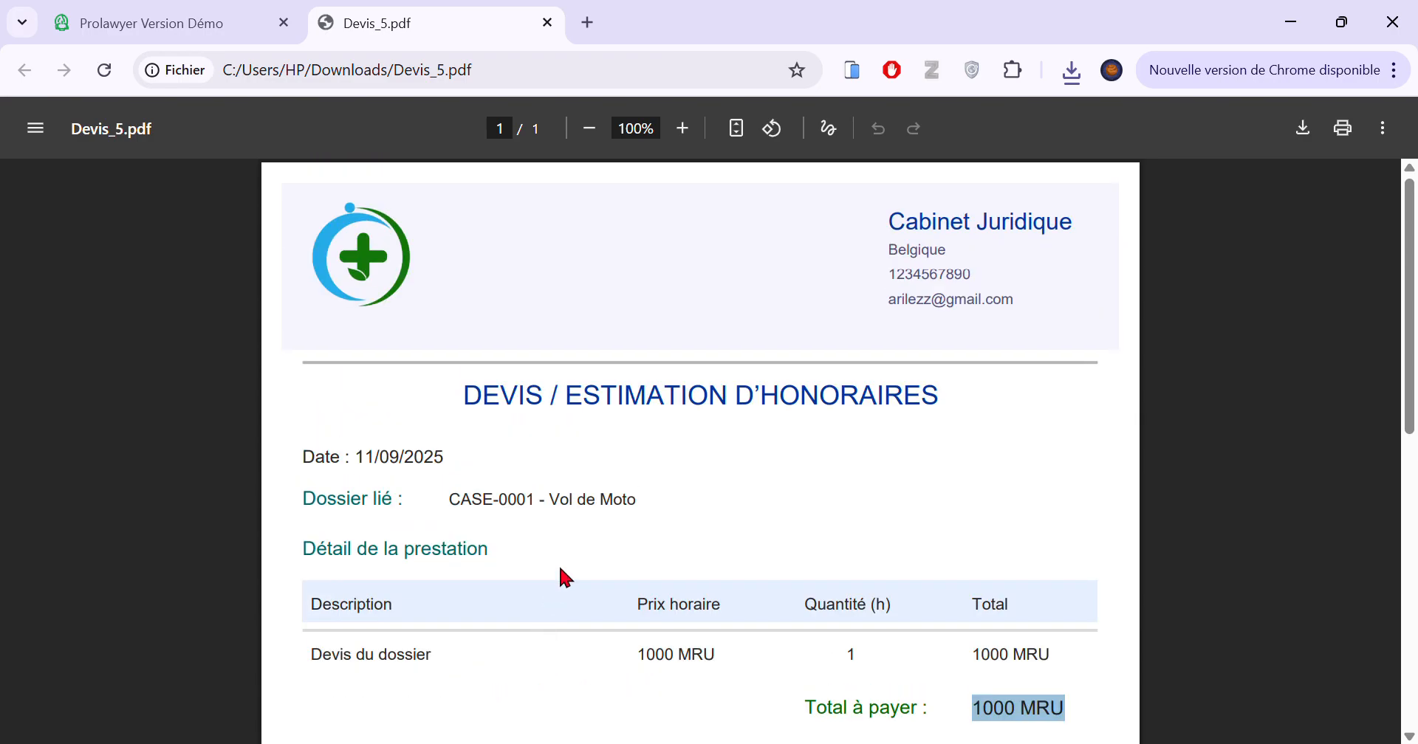
click(546, 24)
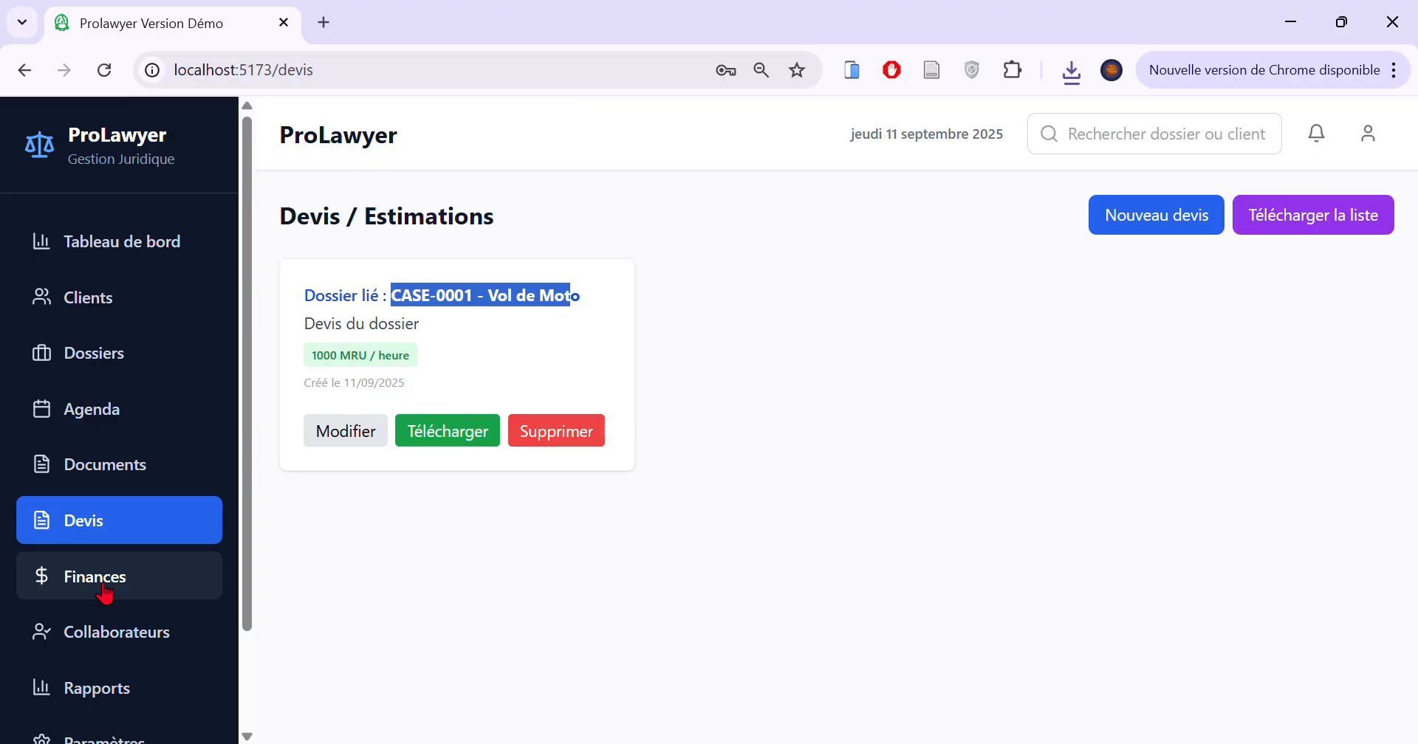
Open the Finances section and look over its summary cards and invoice list.
click(152, 595)
scroll(600, 465, down, 1)
scroll(600, 465, up, 1)
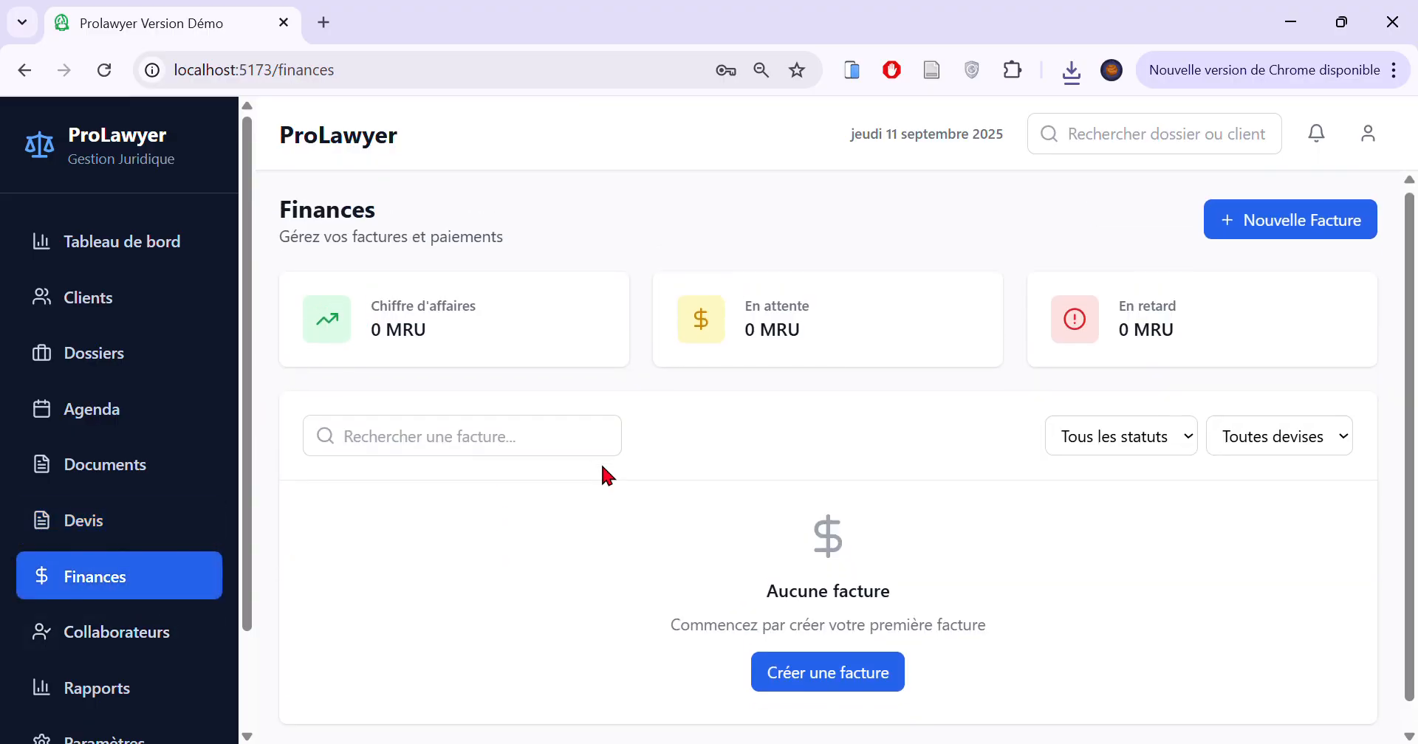
Return to the Devis section, download the list of quotes as a PDF, and check its title and quote row before closing it.
click(130, 525)
click(1281, 198)
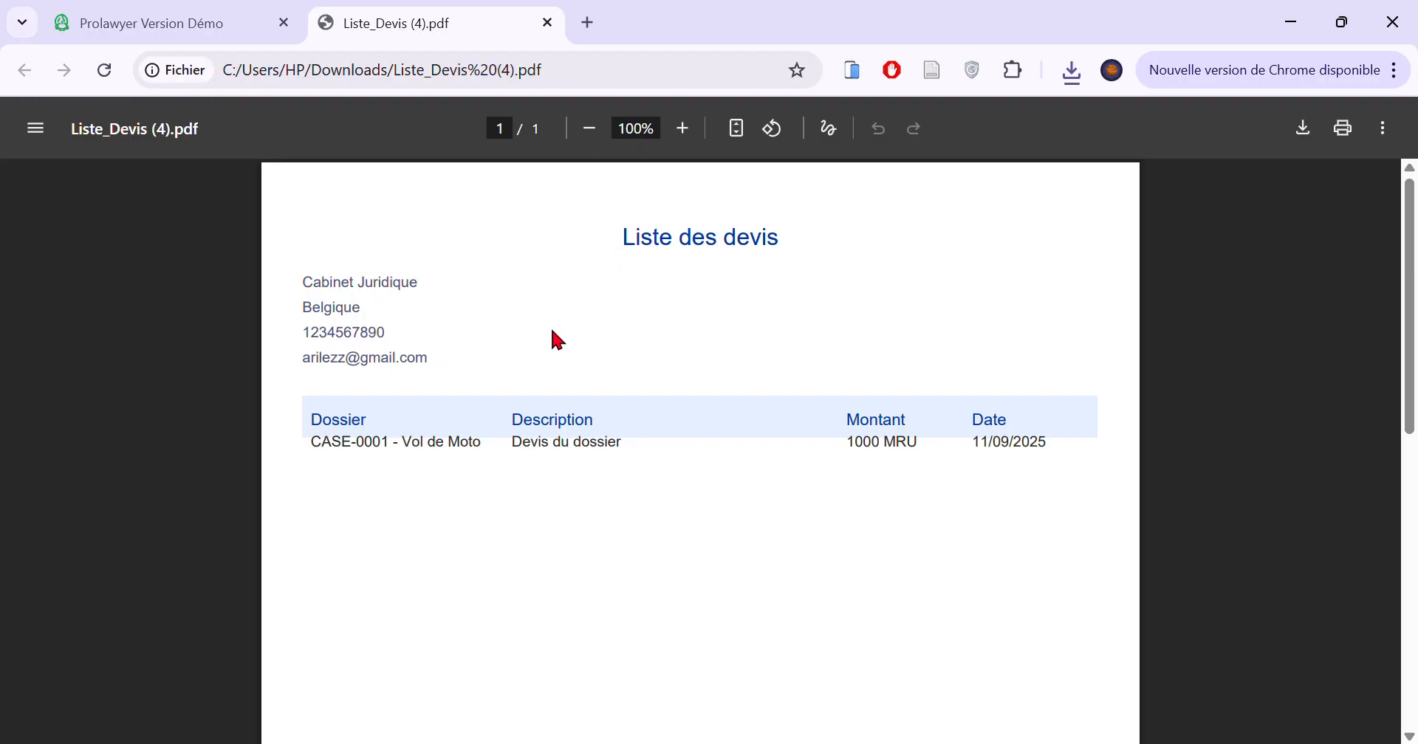
drag(508, 452, 1067, 458)
drag(326, 469, 1060, 468)
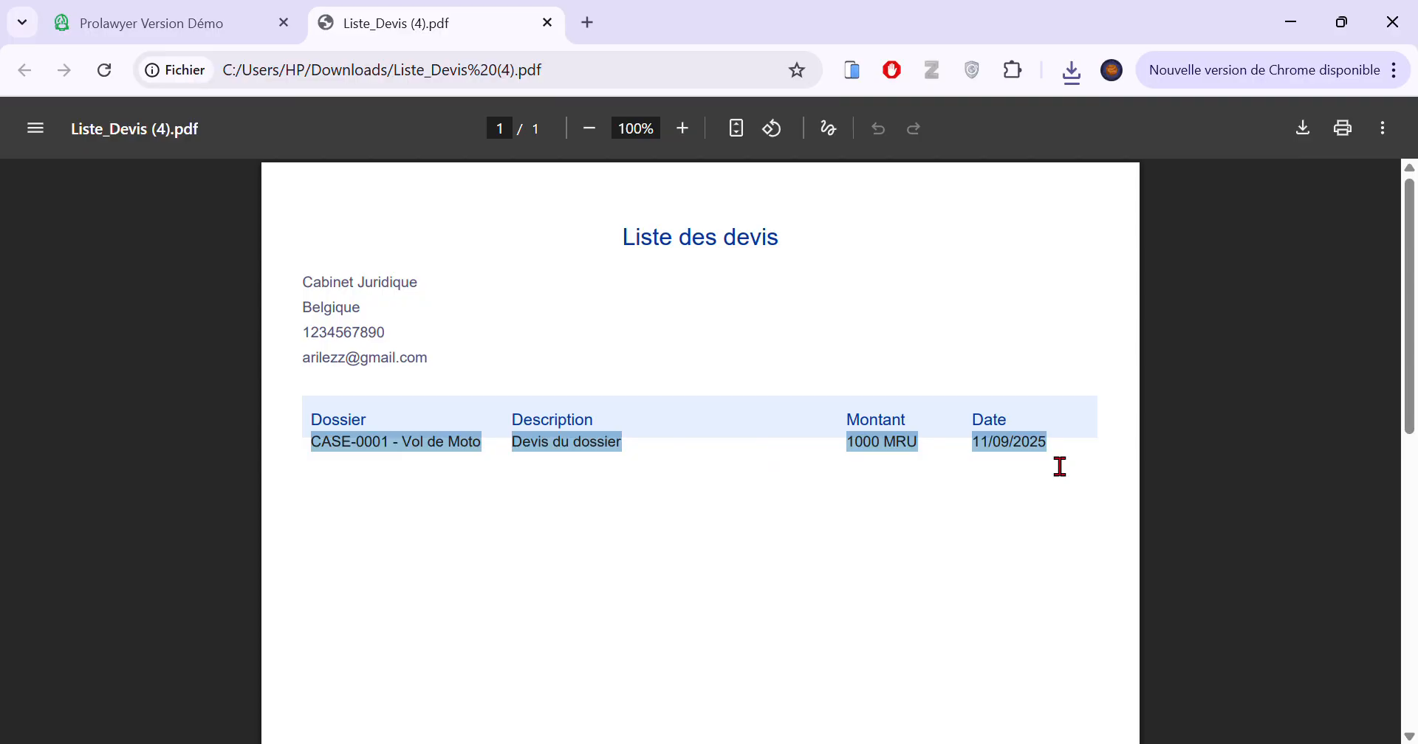
drag(621, 240, 737, 237)
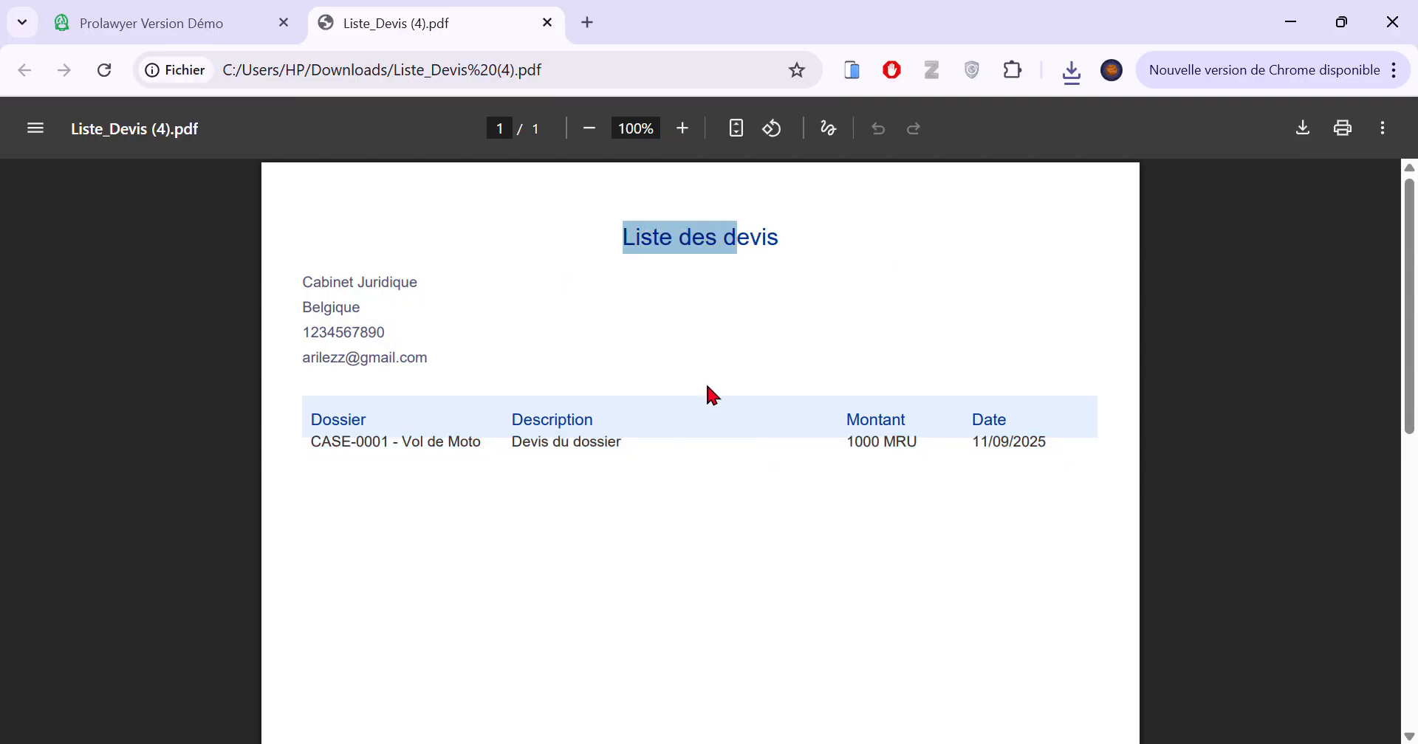
click(547, 23)
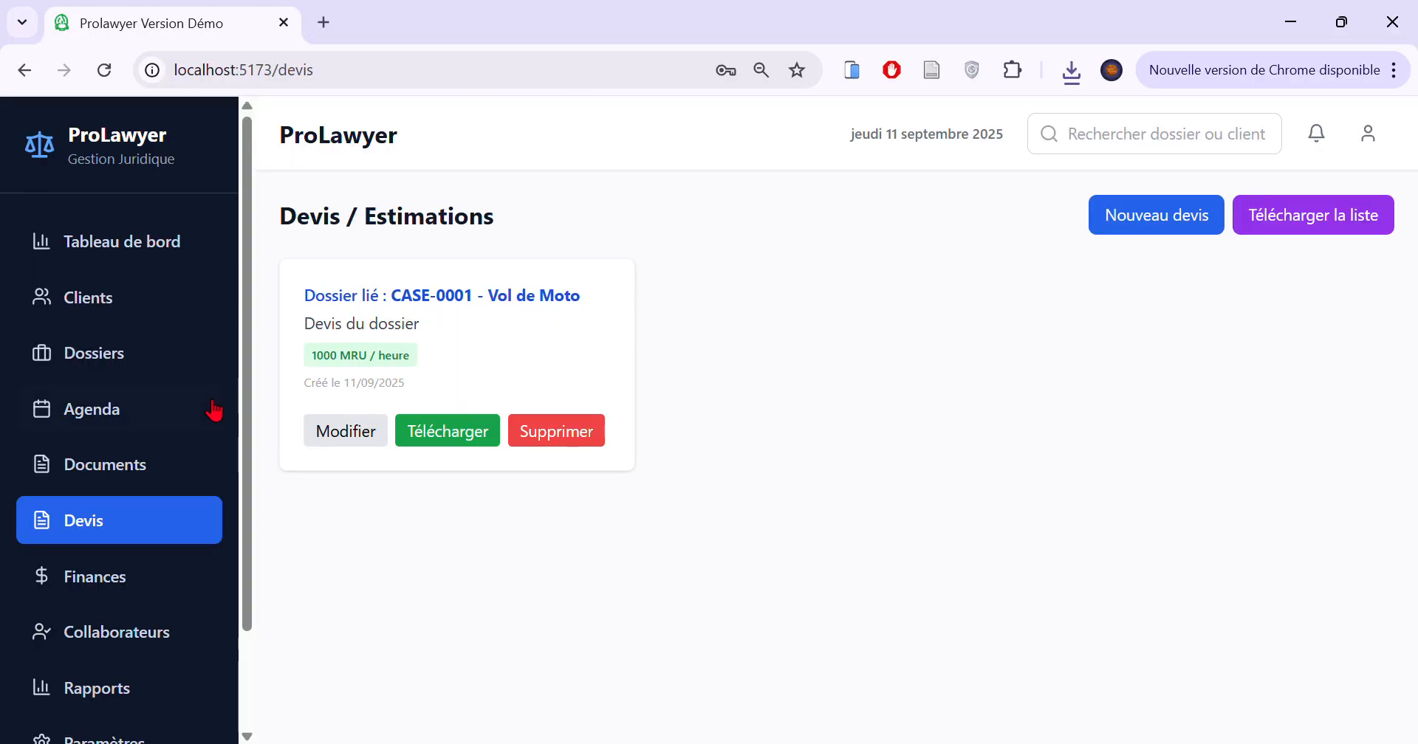
Start a new invoice in the Finances section for the existing client, linked to CASE-0001 - Vol de Moto.
click(136, 584)
click(1231, 223)
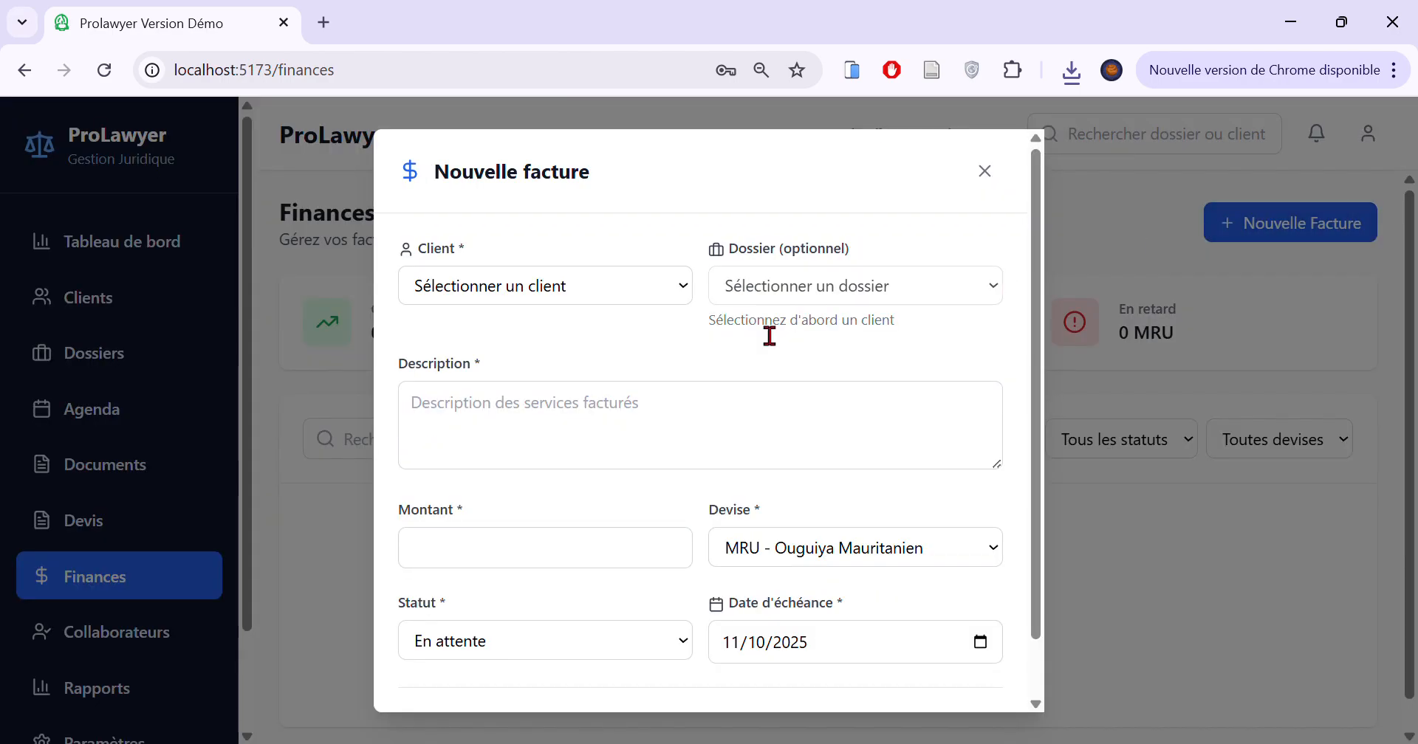
click(521, 285)
click(511, 349)
click(802, 295)
click(787, 347)
Describe the invoice as "Facture du dossier" and set its amount to 30000.
click(527, 395)
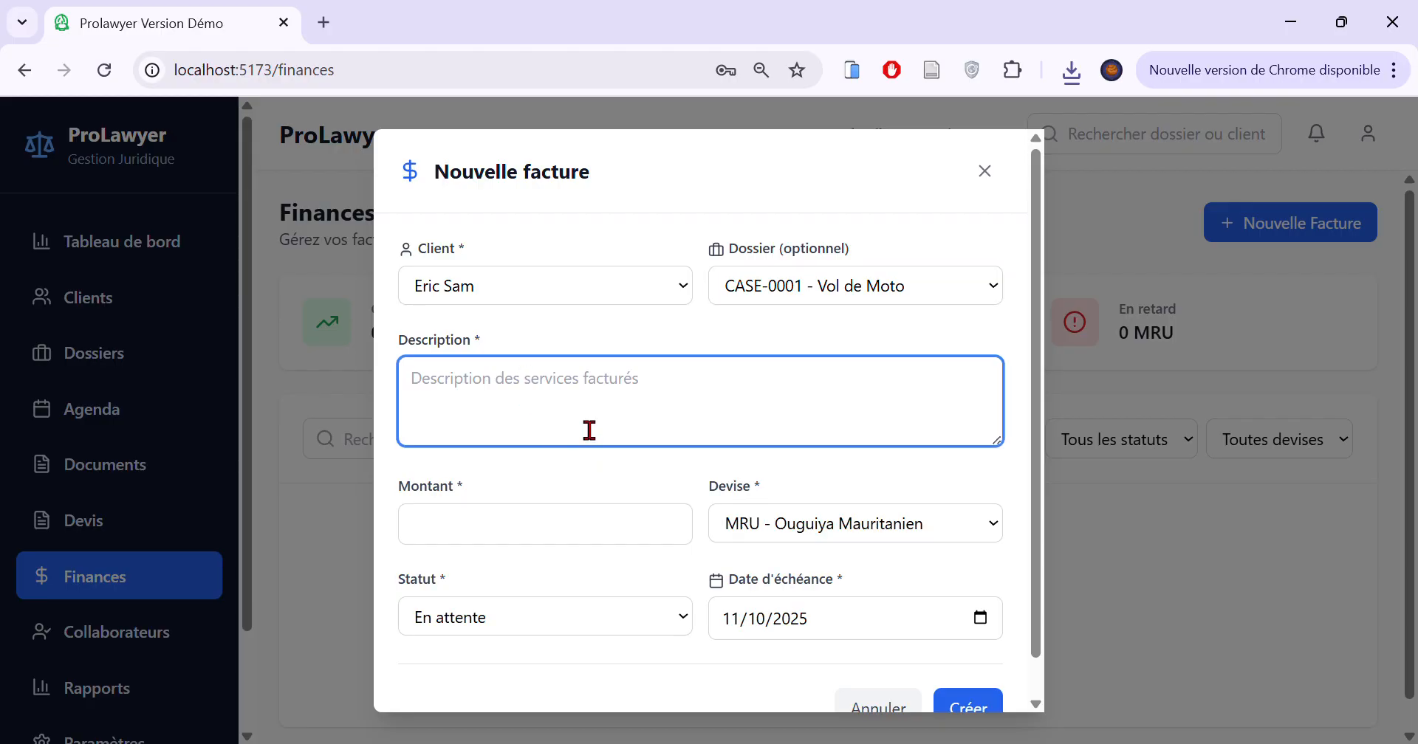
text(Facture du dossier)
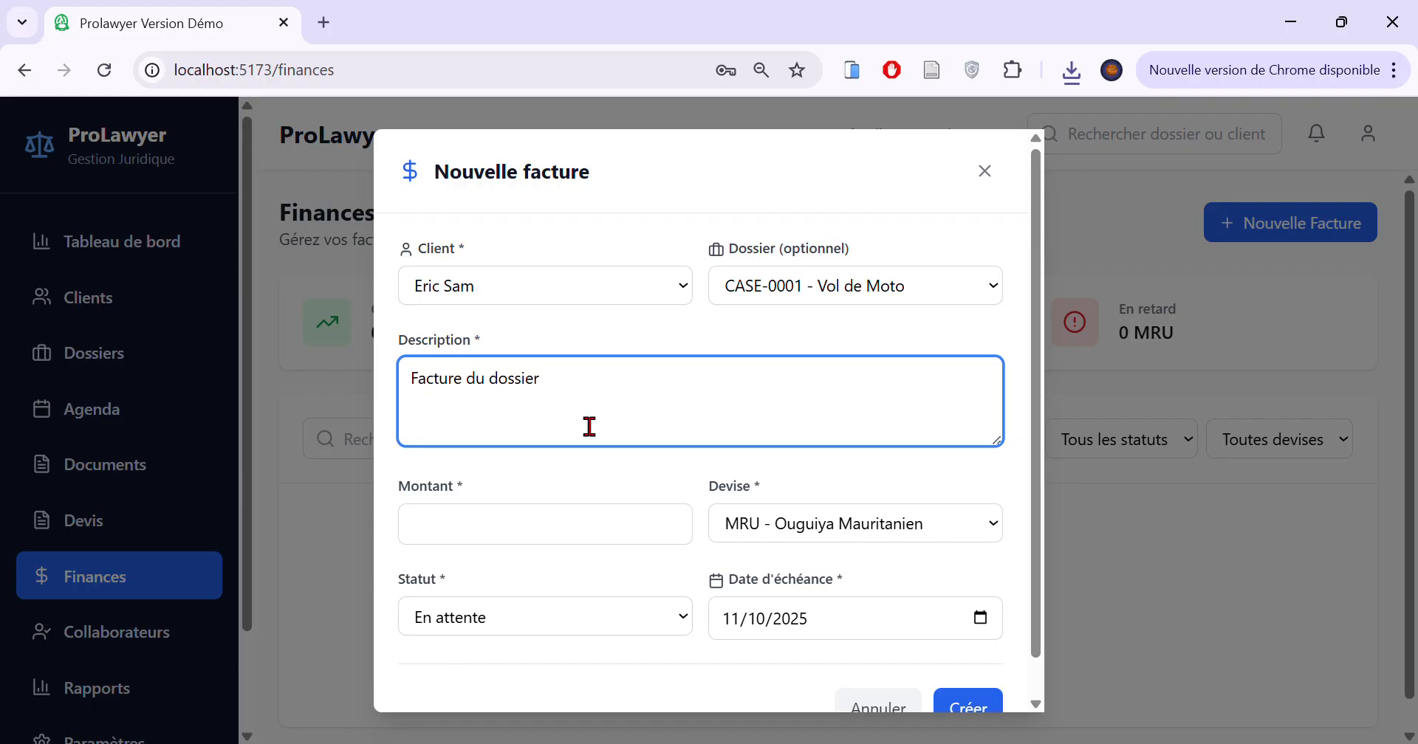
click(576, 540)
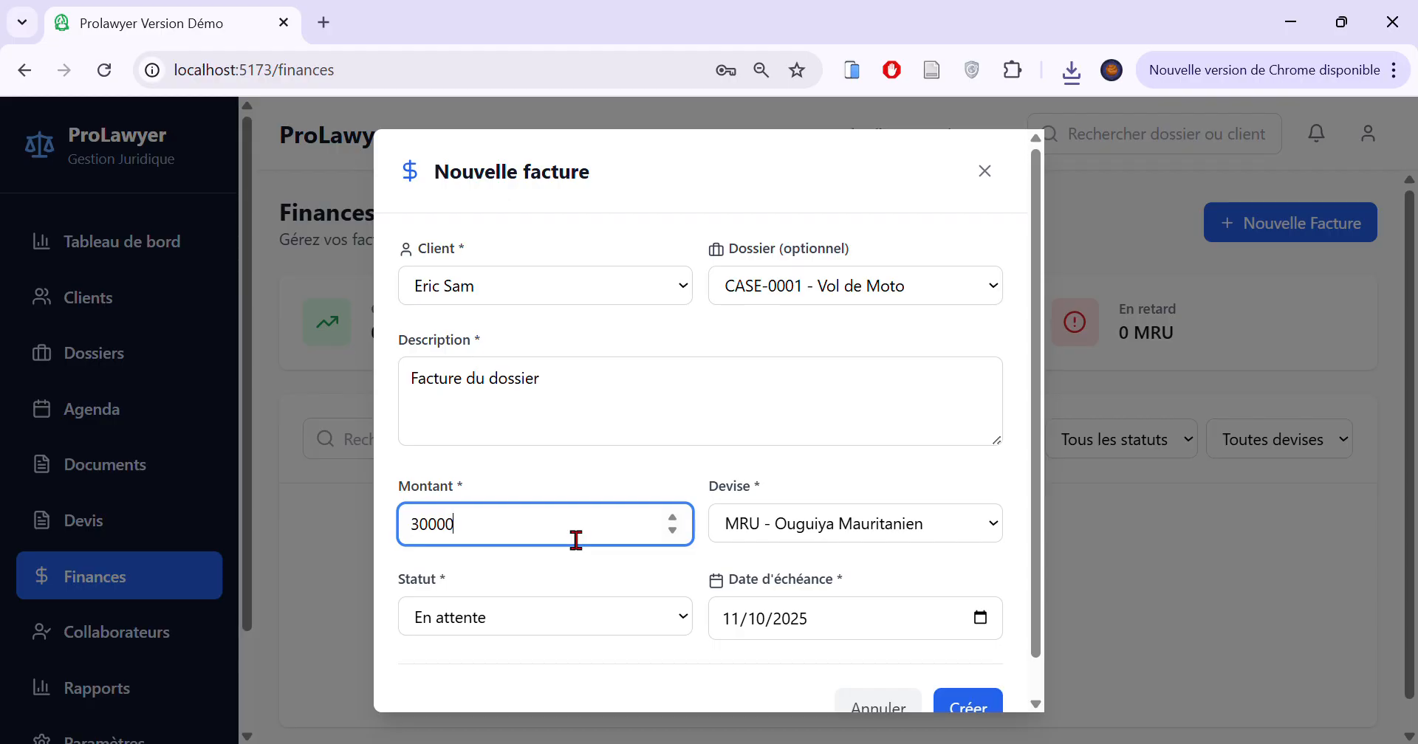
Set the invoice's status to Payée and bring its payment details into view.
scroll(861, 480, down, 1)
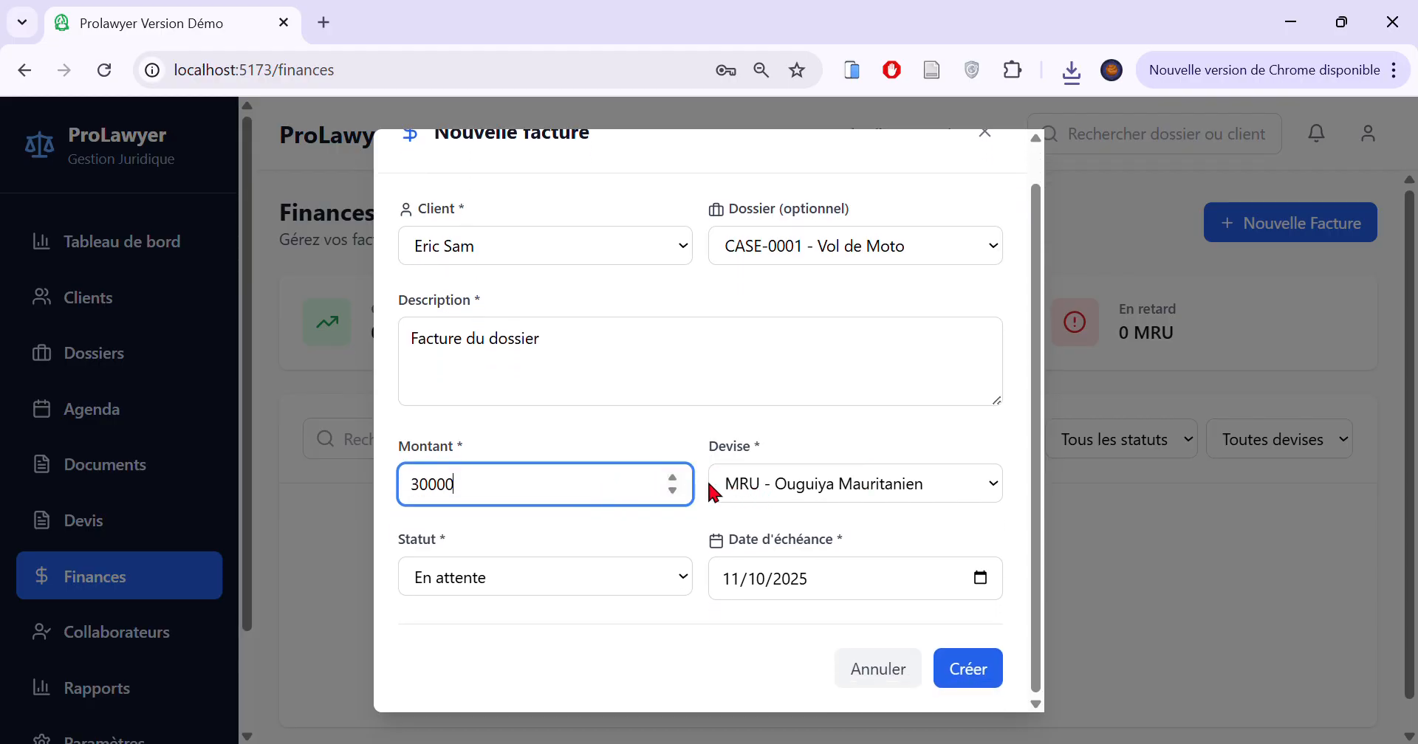
click(620, 588)
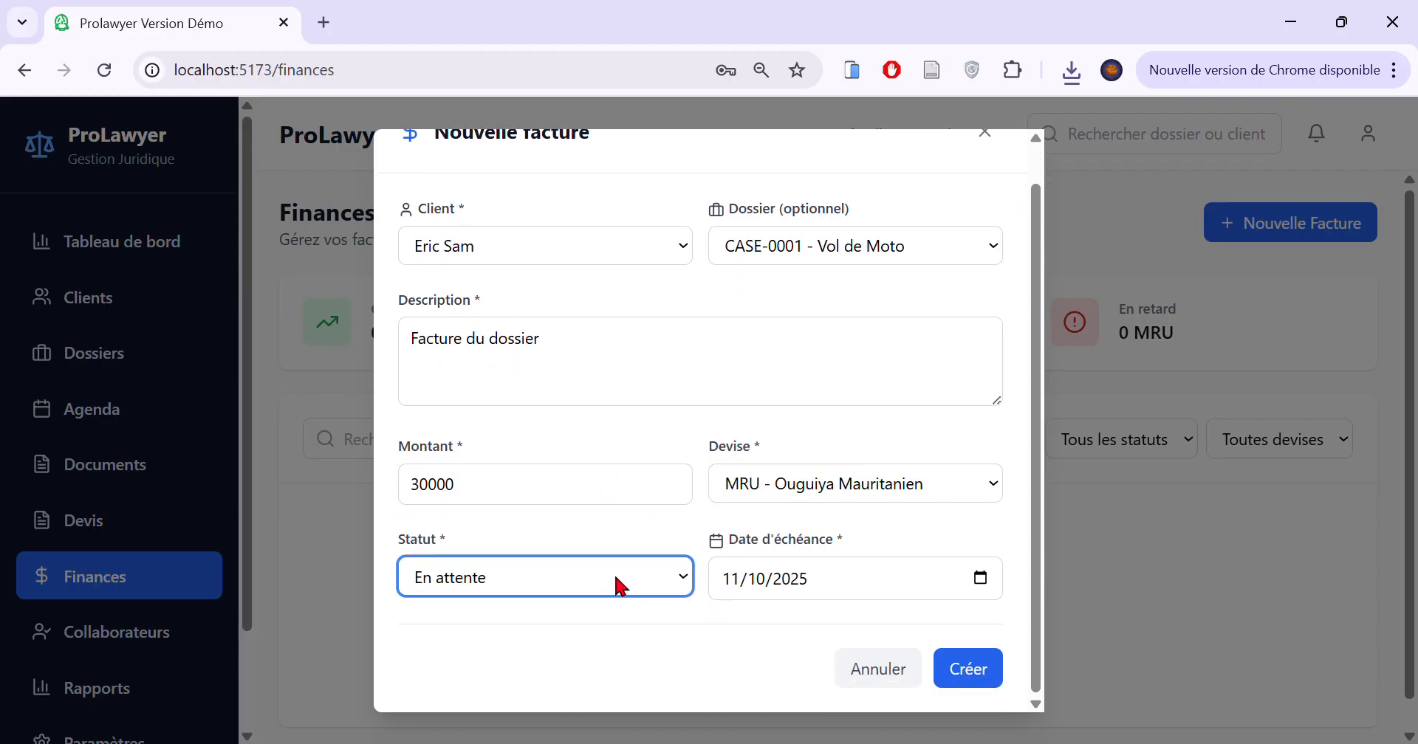
click(501, 648)
scroll(697, 623, down, 3)
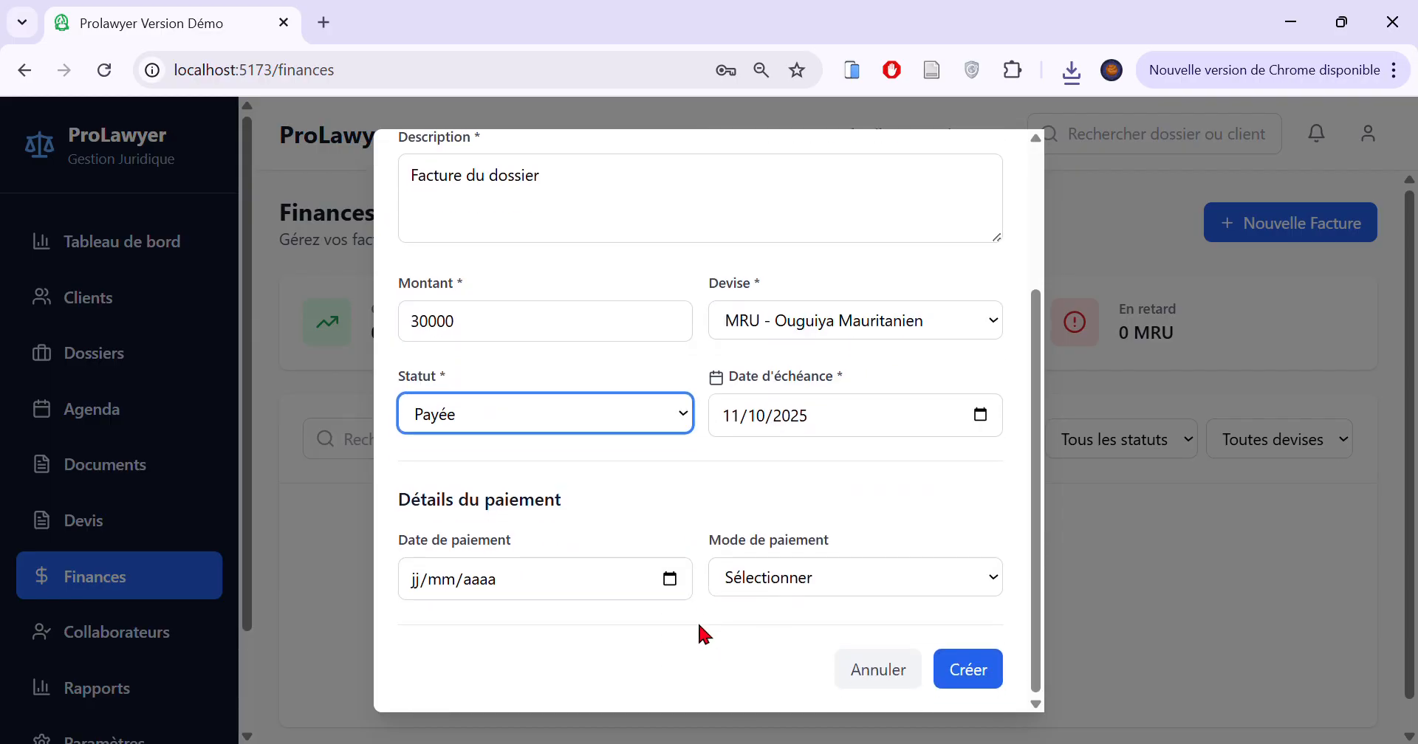
Set the payment date to 12/09/2025 and the payment method to Virement bancaire, and create the invoice.
click(505, 503)
click(484, 573)
click(452, 636)
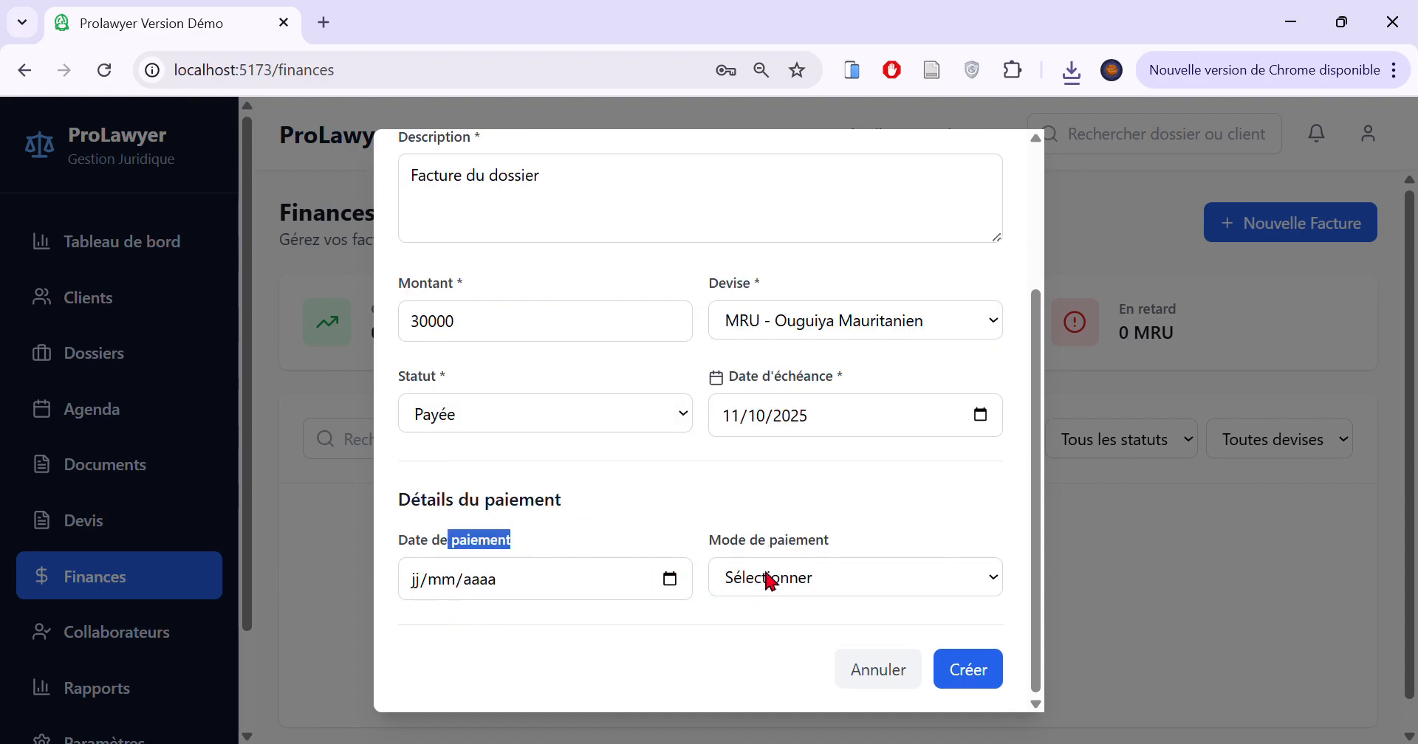
drag(744, 546, 829, 538)
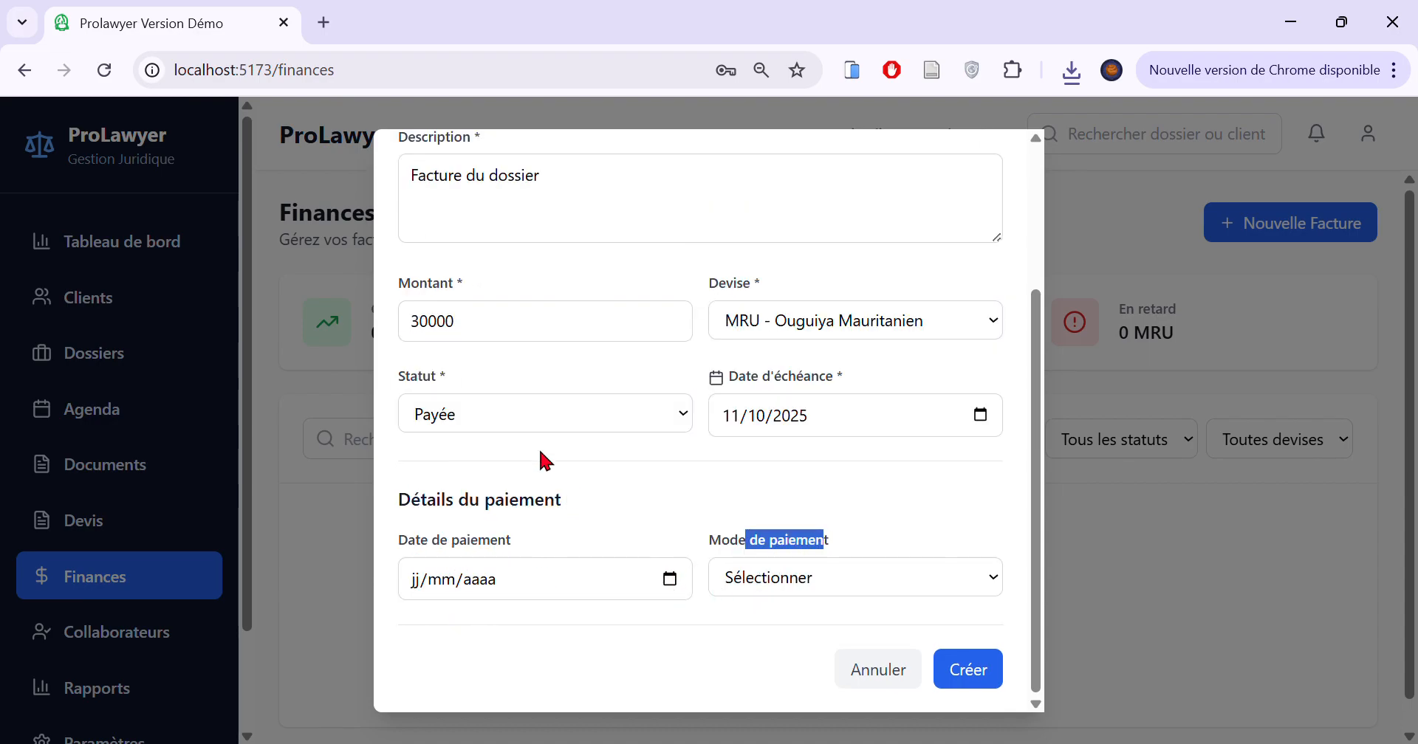
click(918, 579)
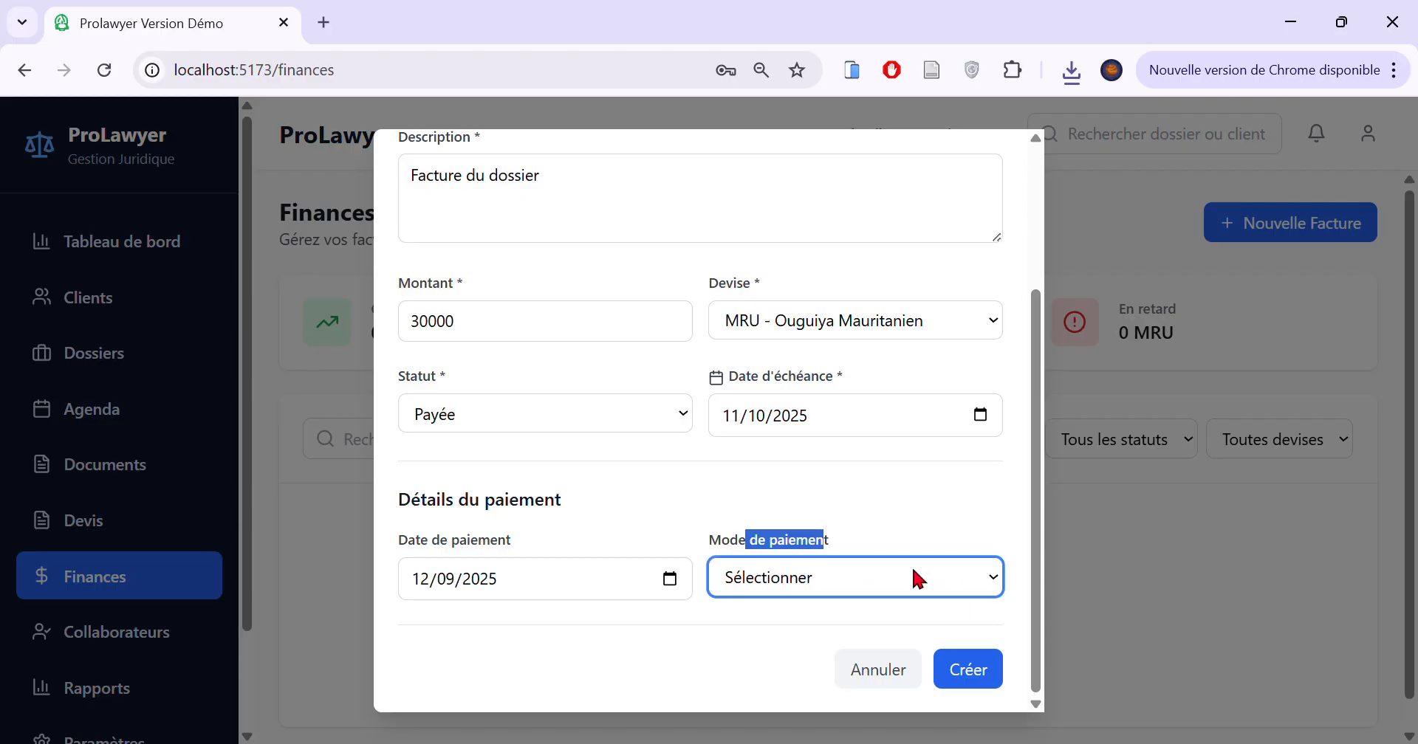
click(828, 474)
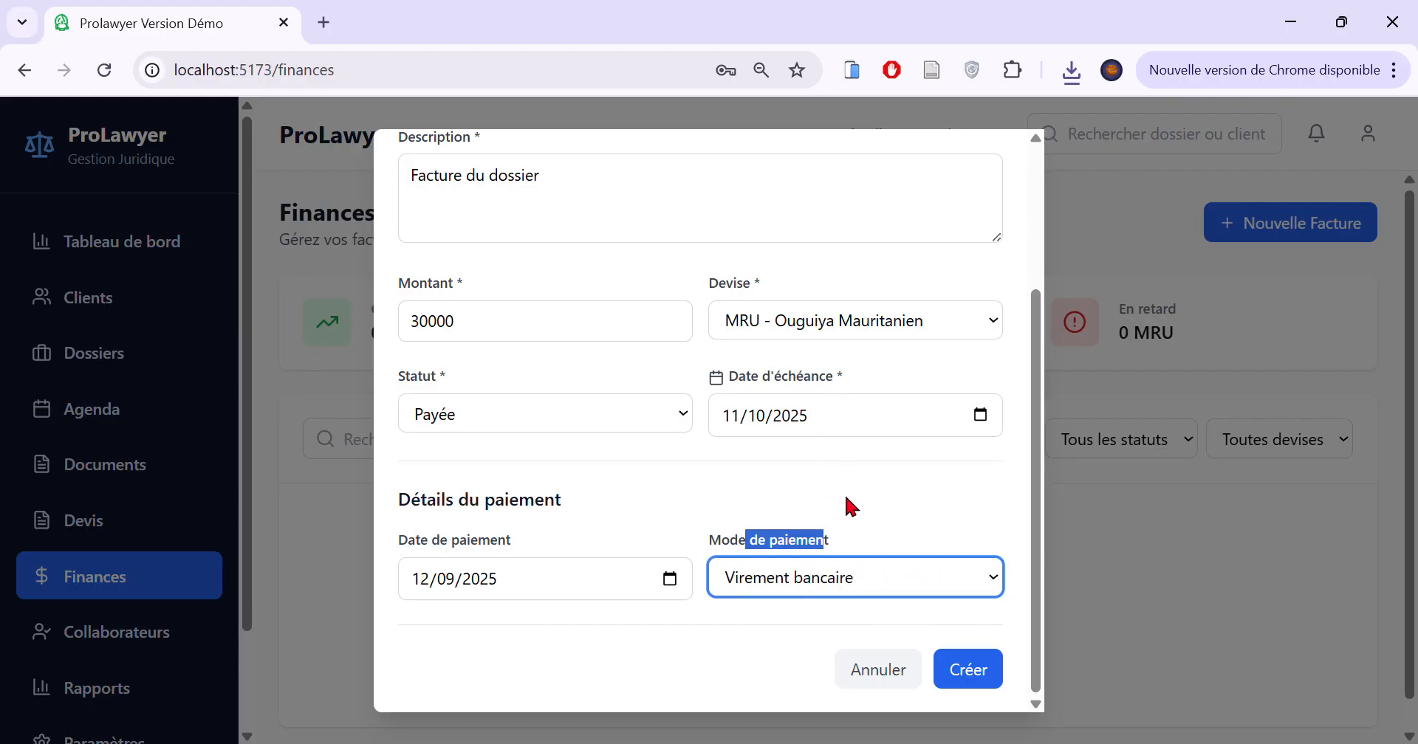
key(Up)
click(968, 669)
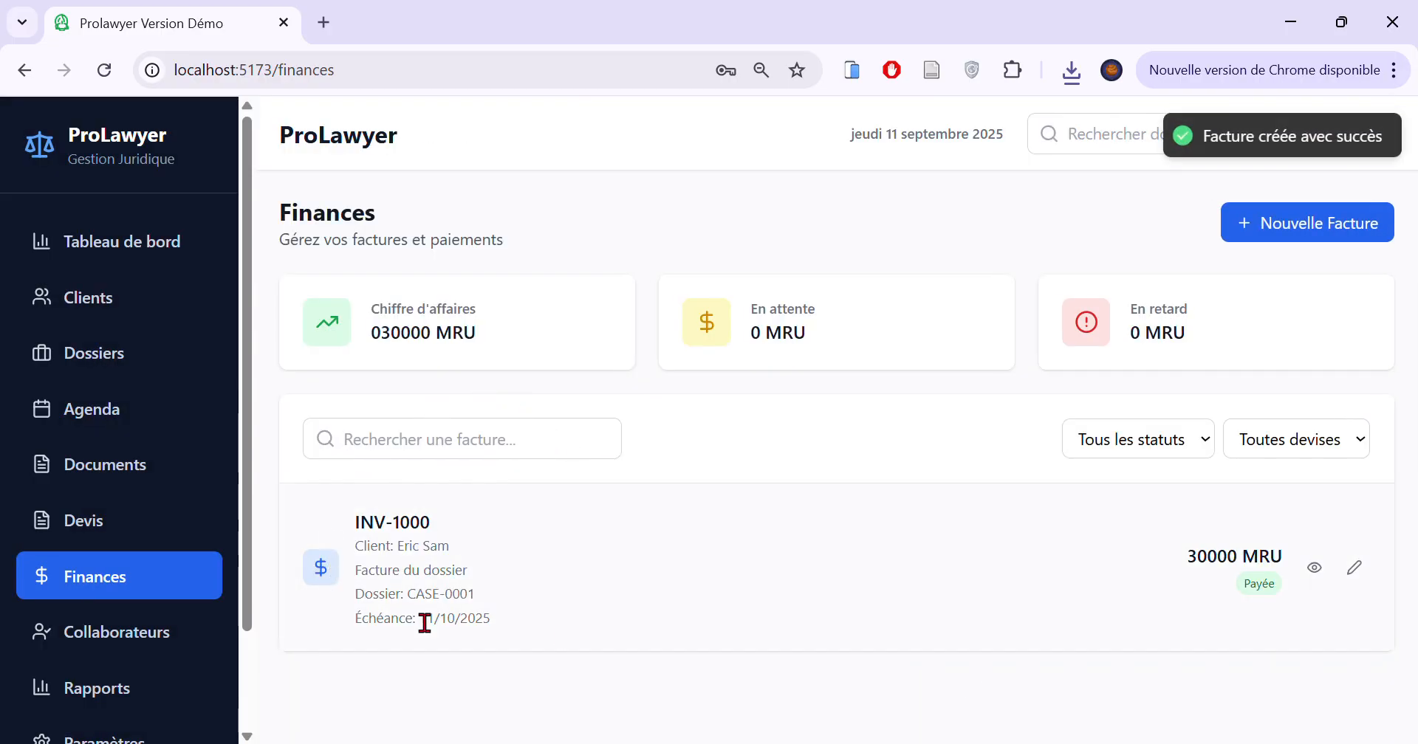
Review the revenue and pending totals, and open the new invoice to look through its preview.
drag(373, 338, 617, 364)
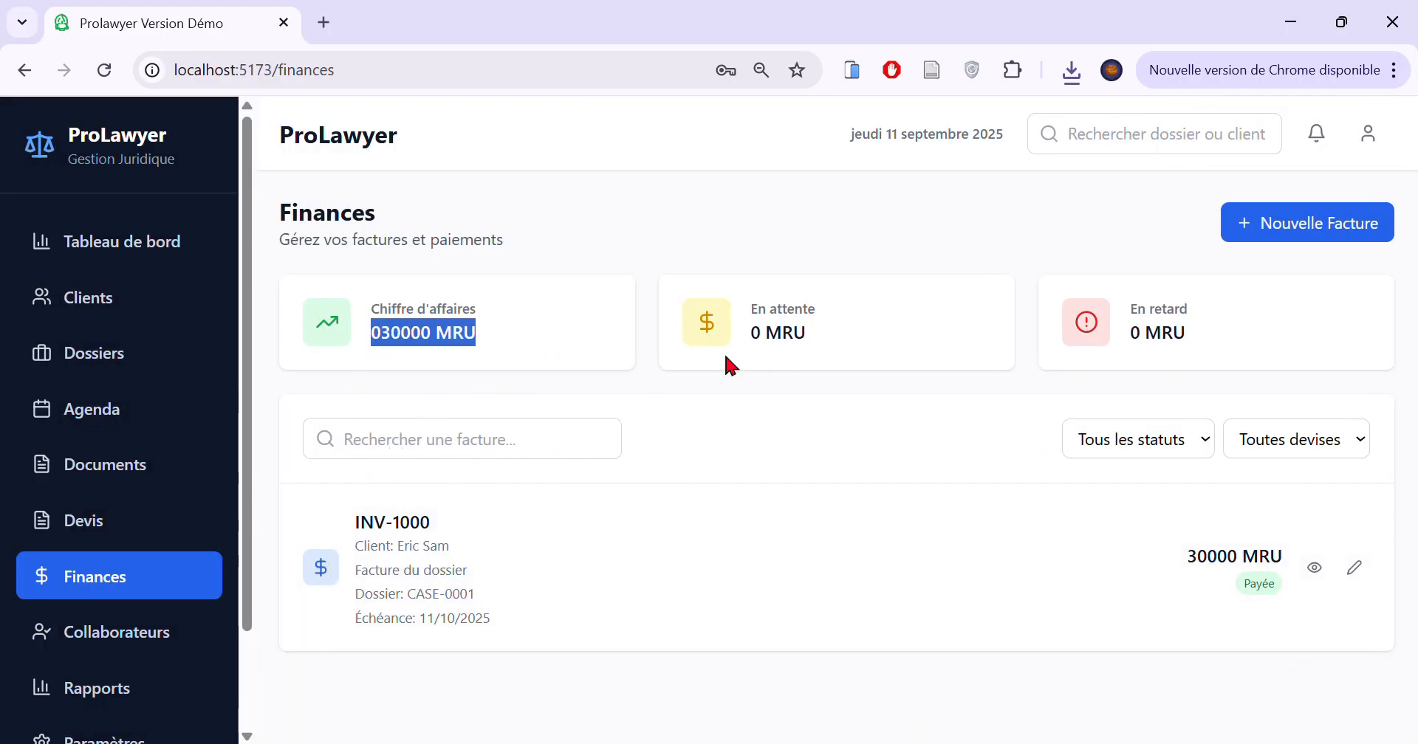
double_click(806, 336)
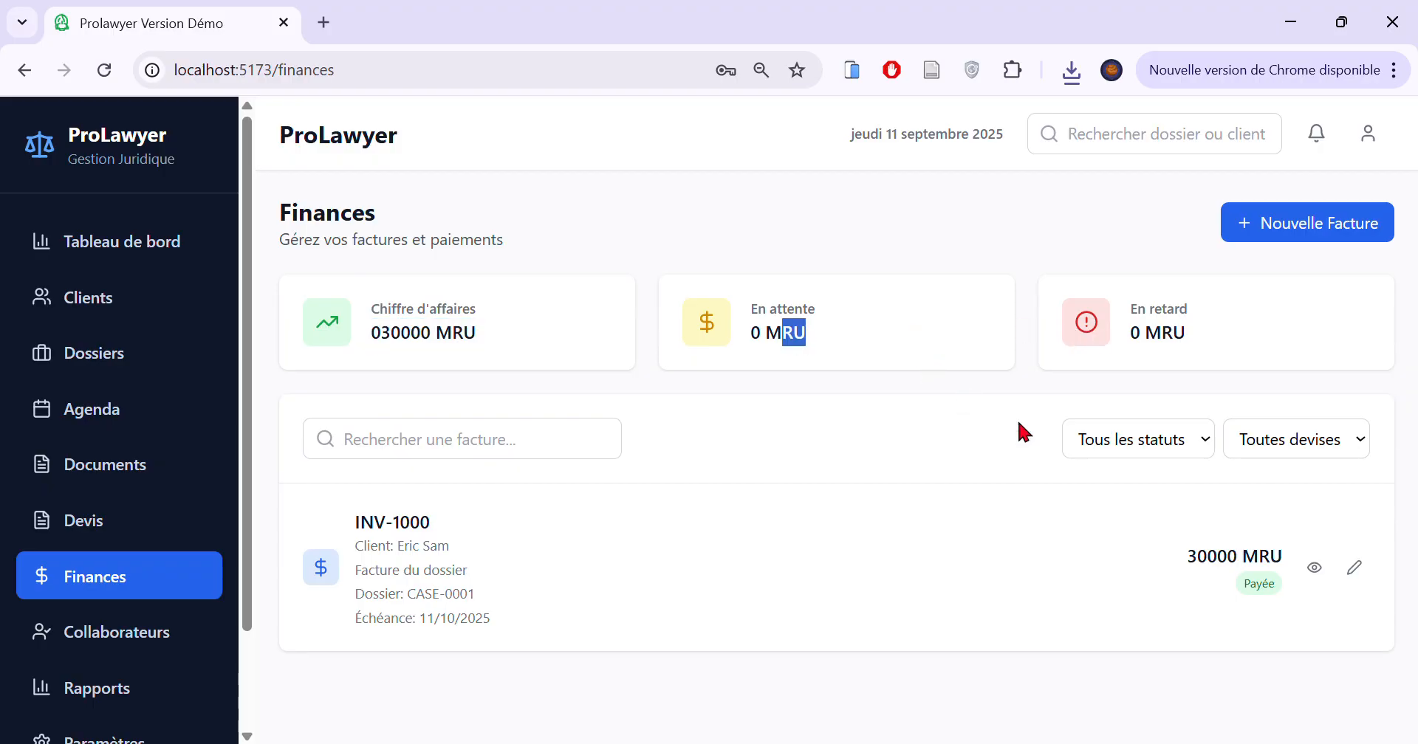
click(1315, 567)
scroll(987, 450, down, 5)
scroll(975, 449, up, 5)
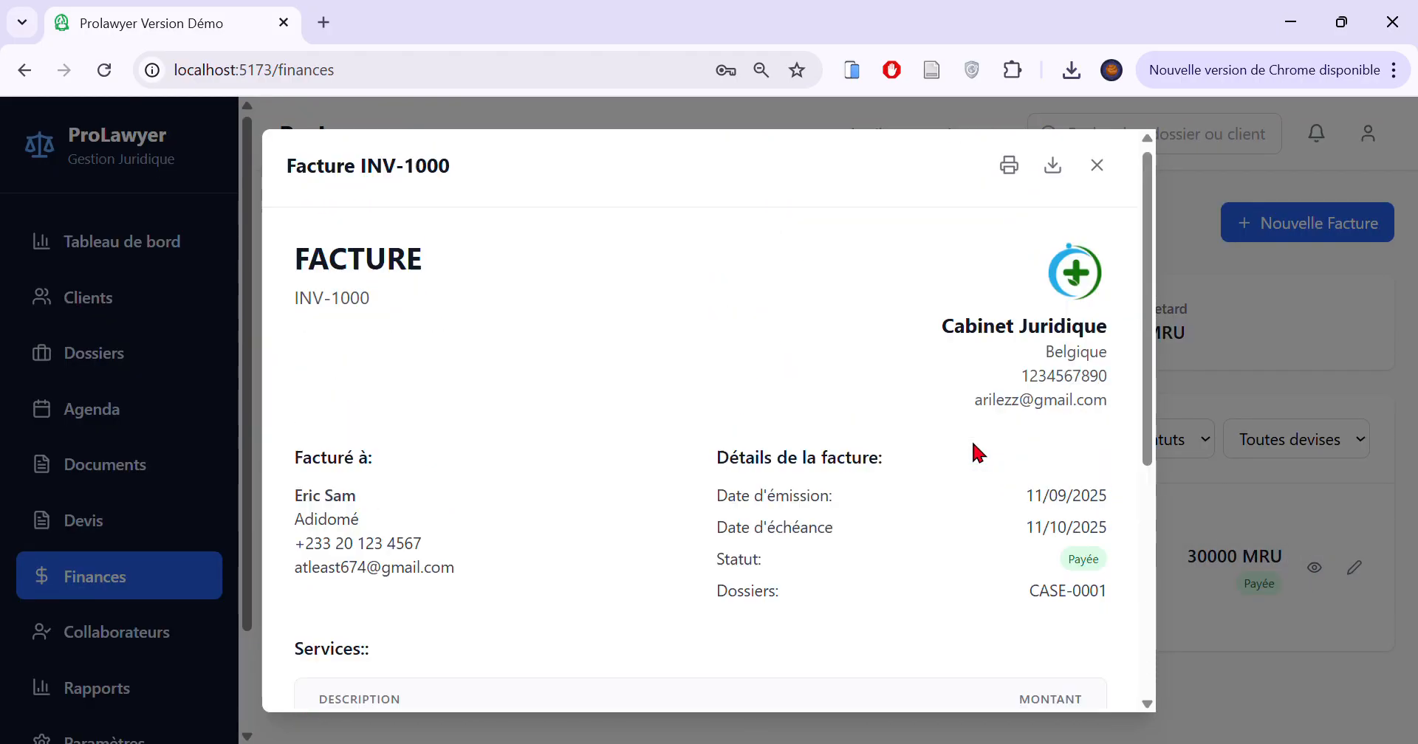
Download the invoice as a PDF, open it, and check its title and the firm's contact details.
click(1065, 189)
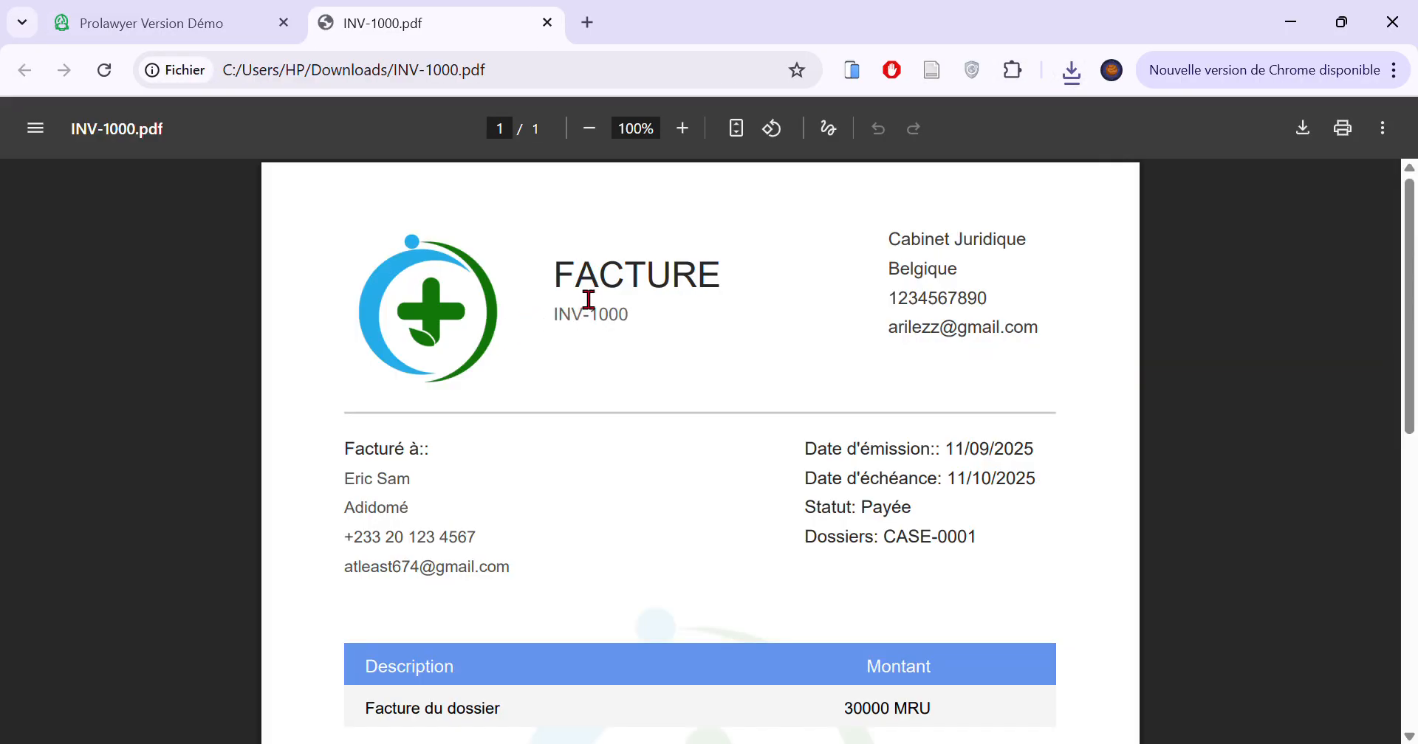
double_click(589, 295)
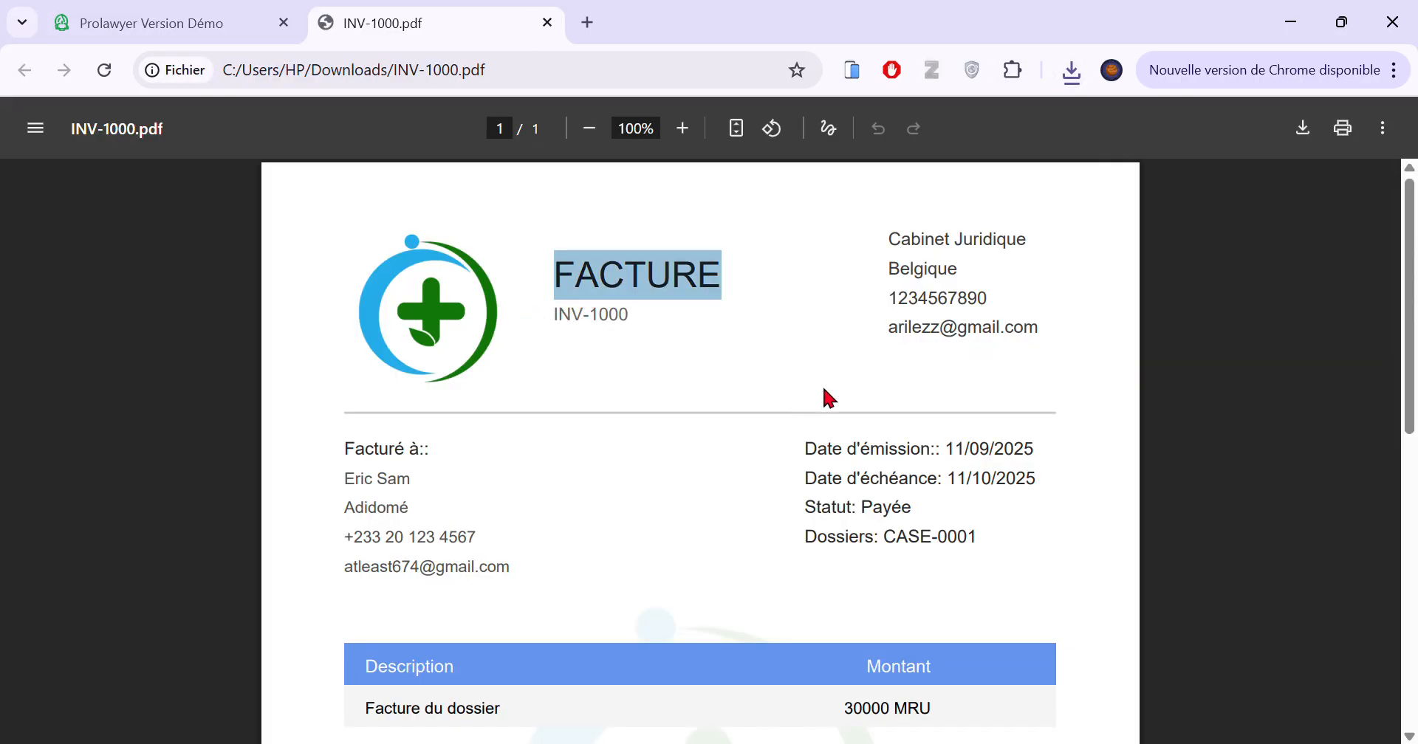
click(945, 238)
double_click(967, 300)
click(990, 342)
Examine the invoice PDF's billed client, service description, amount, total and footer, and close both the PDF and the invoice preview.
scroll(330, 487, down, 2)
drag(362, 427, 529, 471)
scroll(693, 484, down, 1)
drag(871, 508, 958, 489)
scroll(938, 472, up, 2)
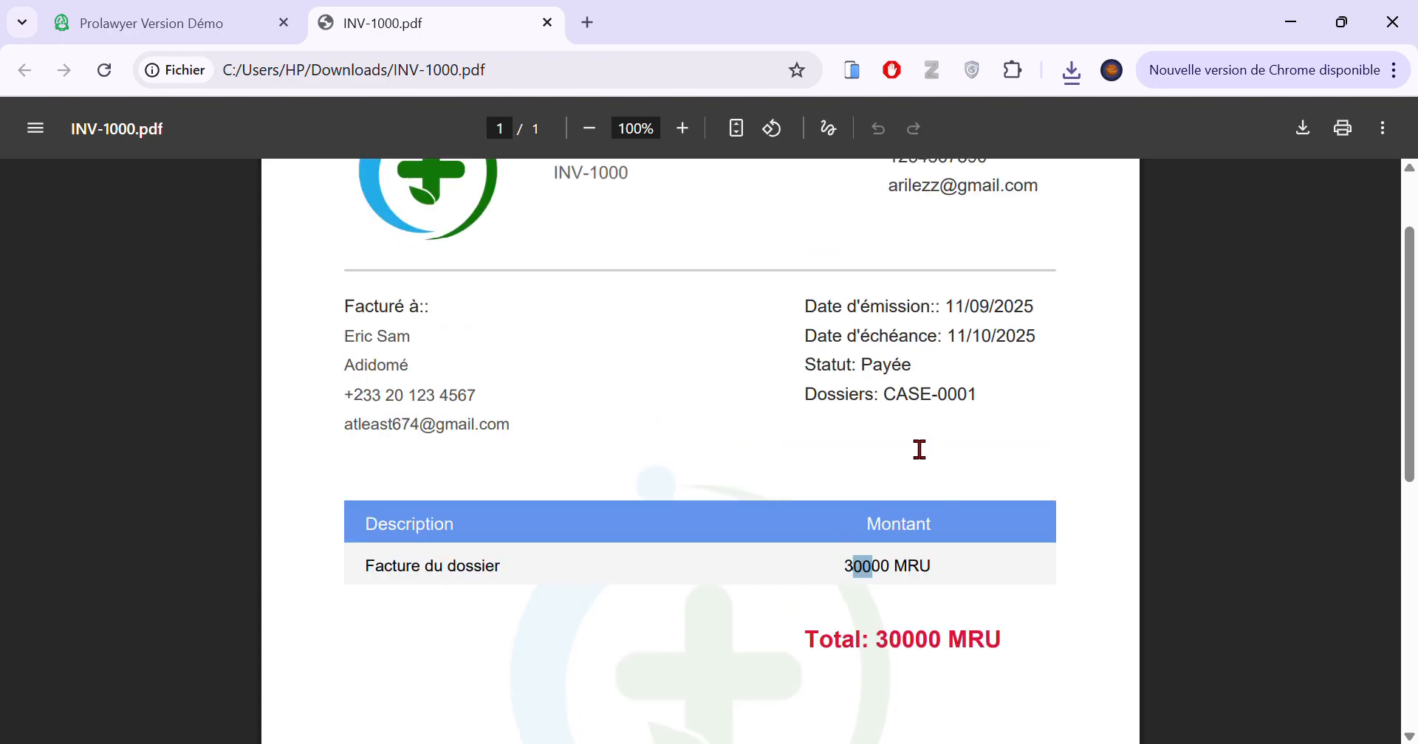
scroll(854, 449, down, 4)
drag(367, 378, 497, 393)
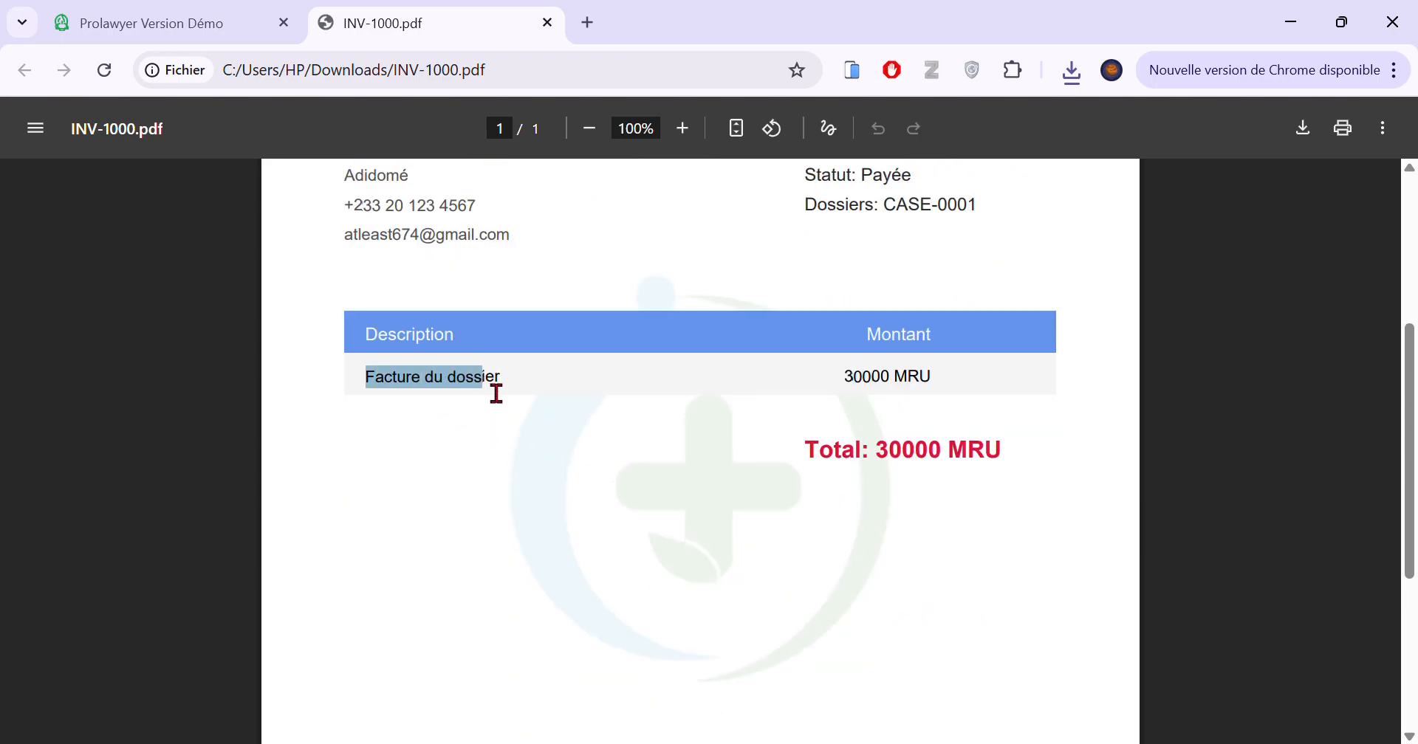
drag(846, 378, 931, 383)
scroll(777, 456, down, 4)
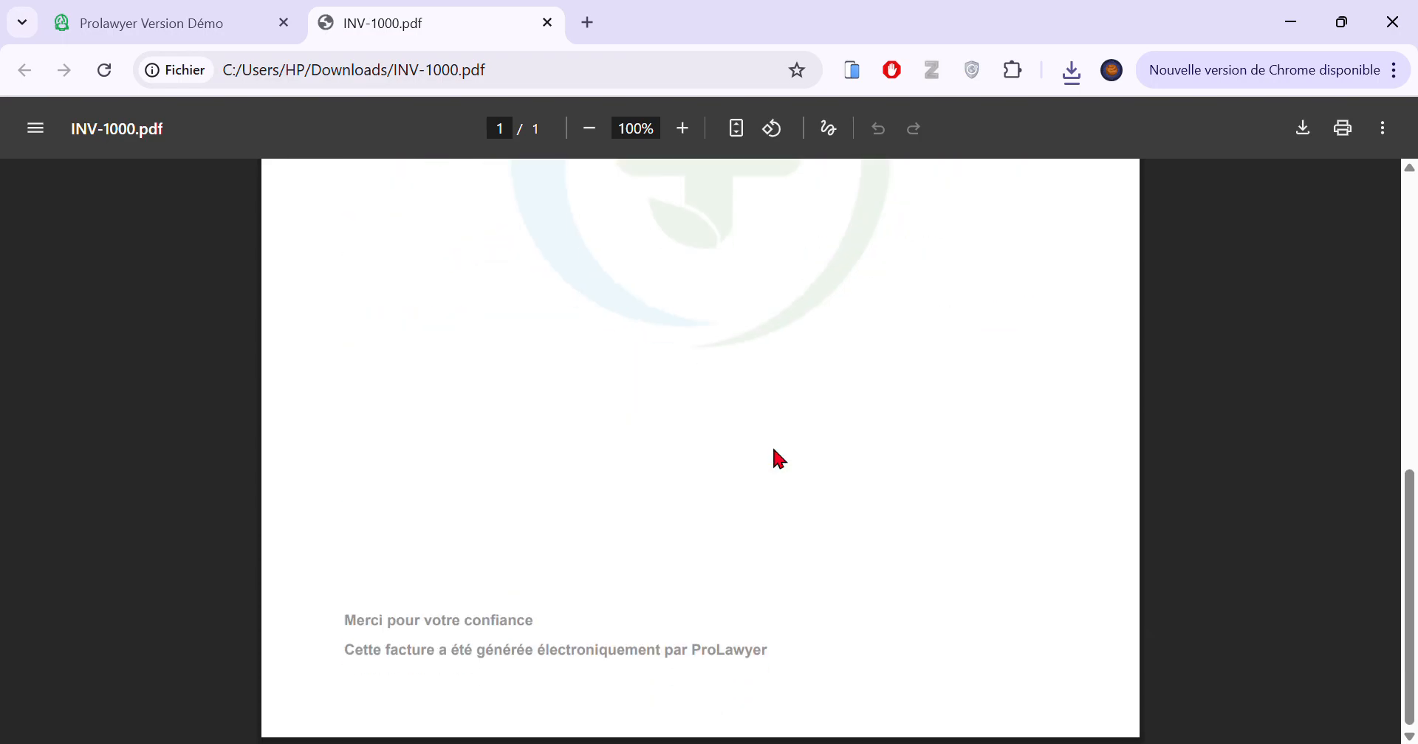
scroll(775, 455, up, 8)
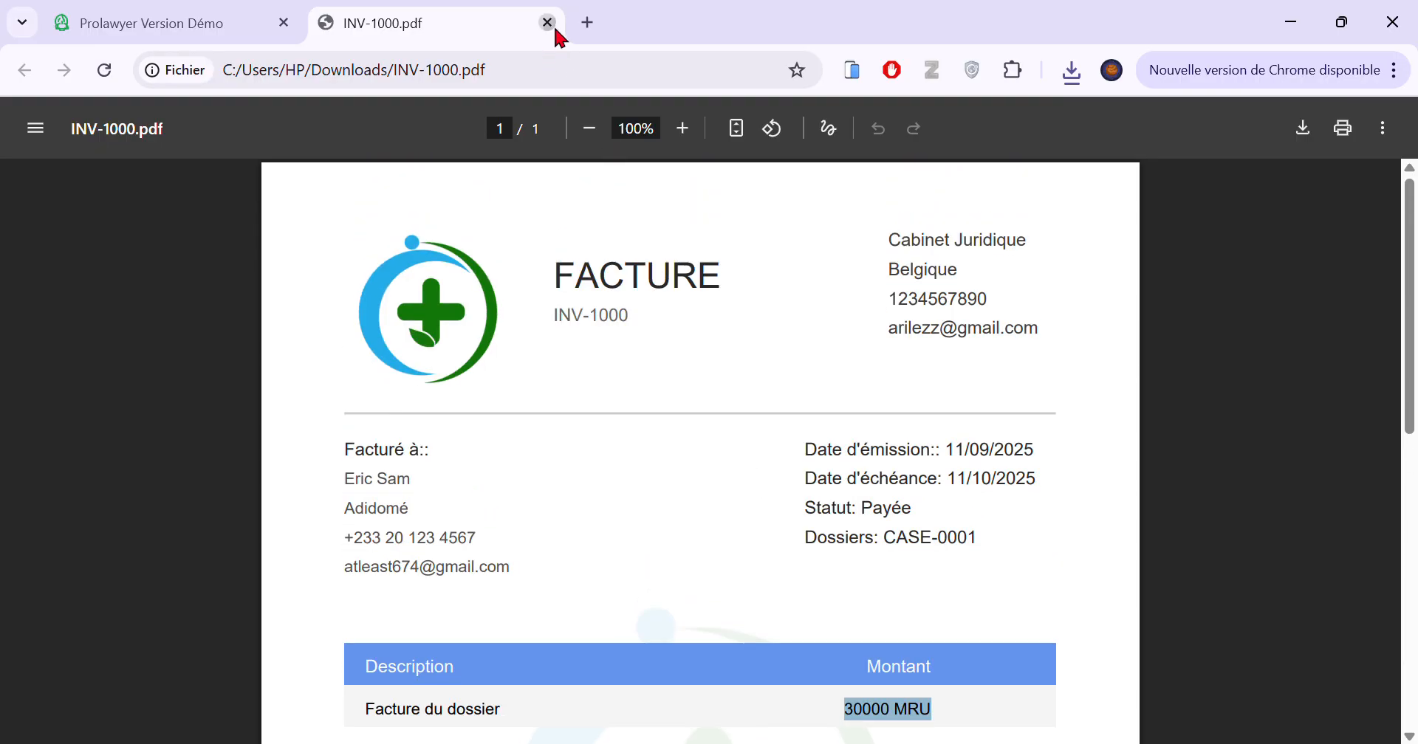
click(547, 23)
click(1097, 172)
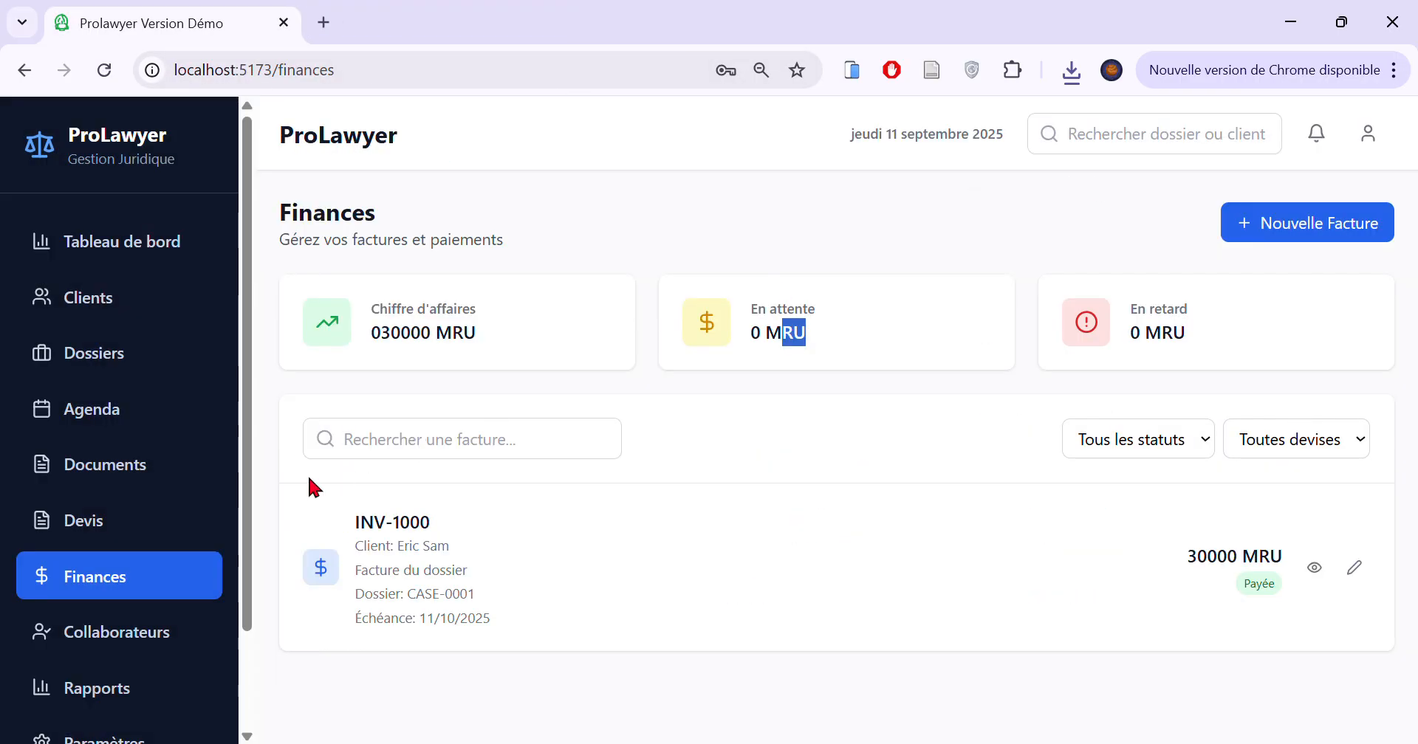
Open the existing collaborator's record for editing, add a blank specialty line, and update the record.
click(156, 636)
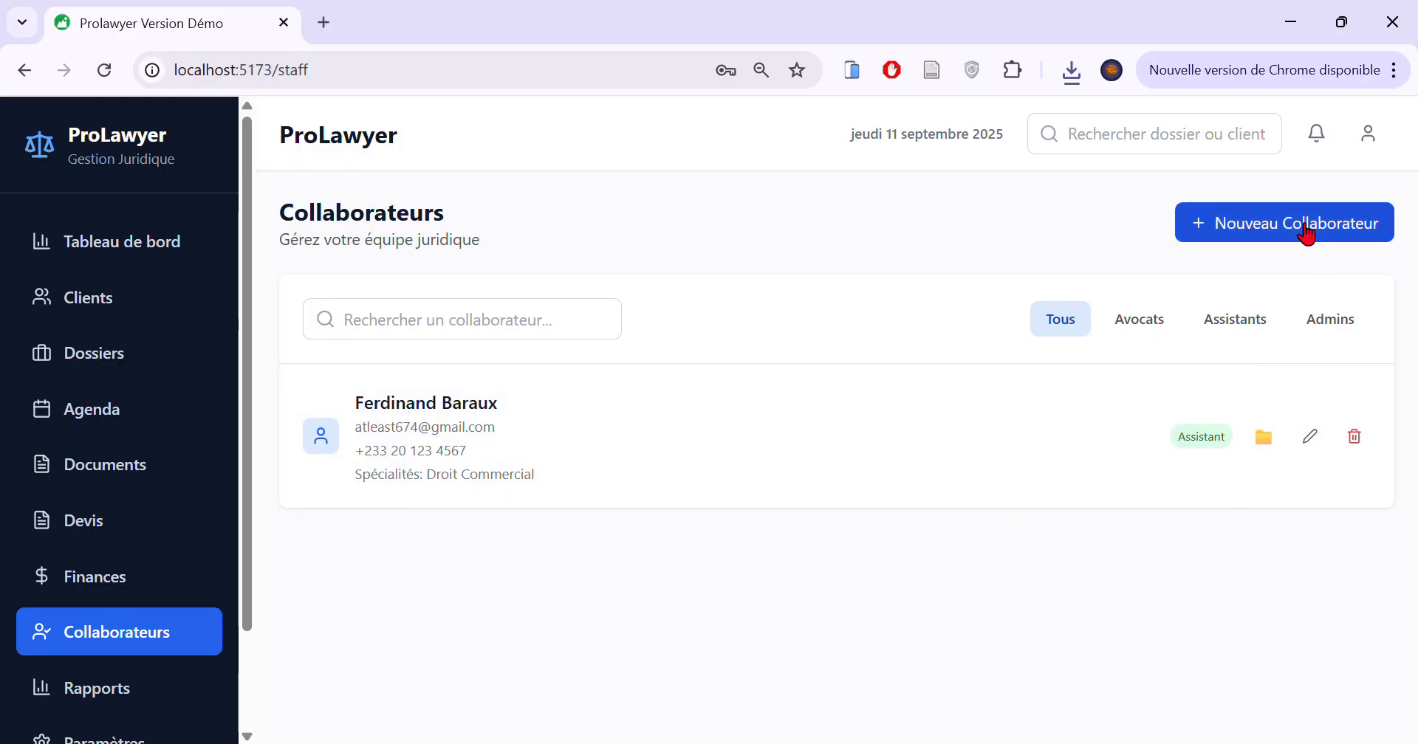
click(1308, 440)
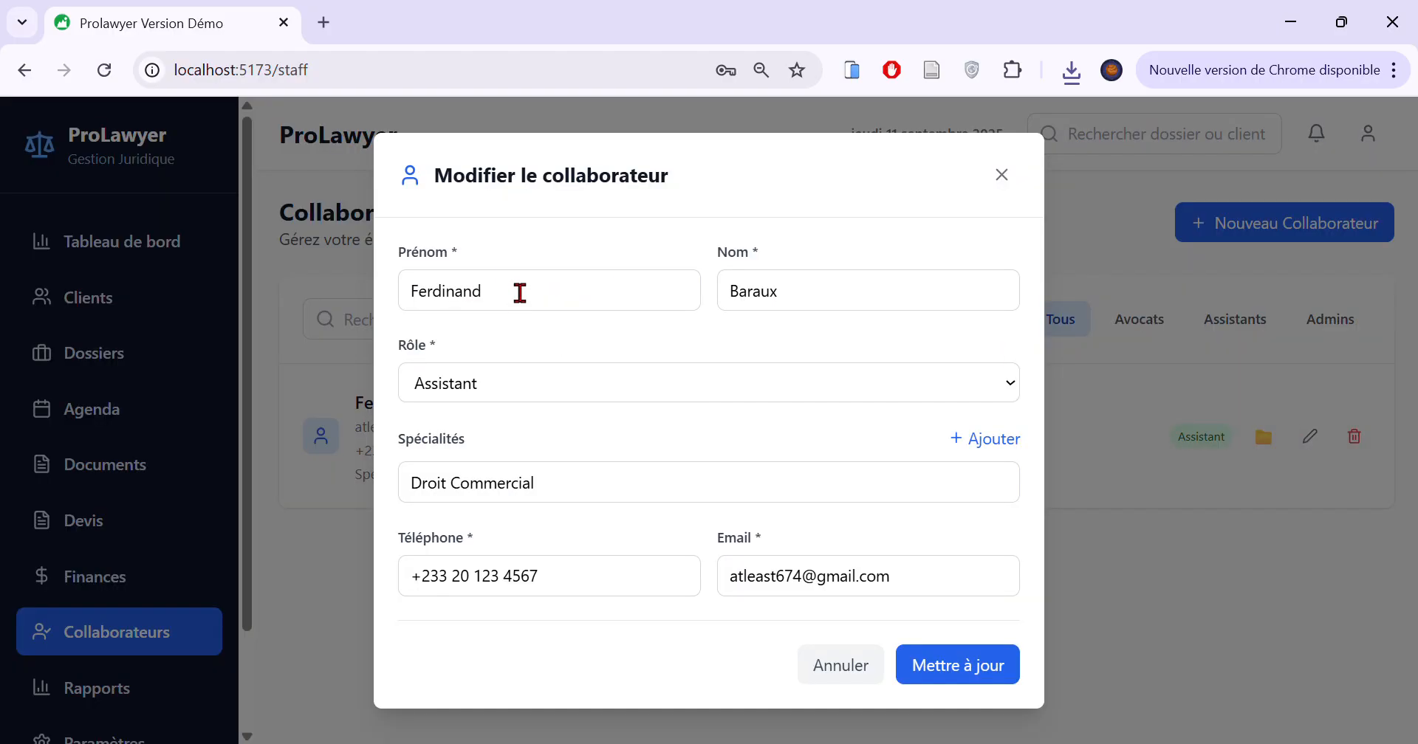
click(453, 396)
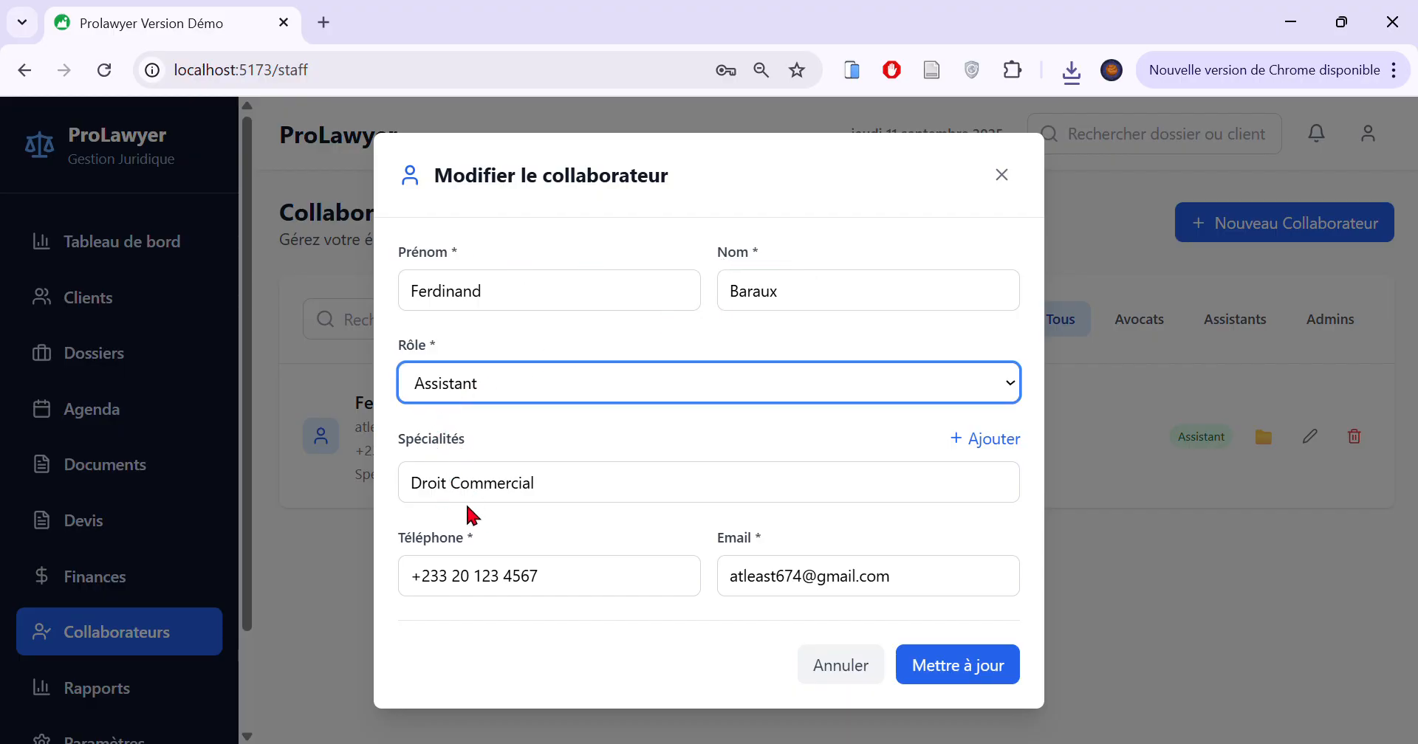
click(465, 523)
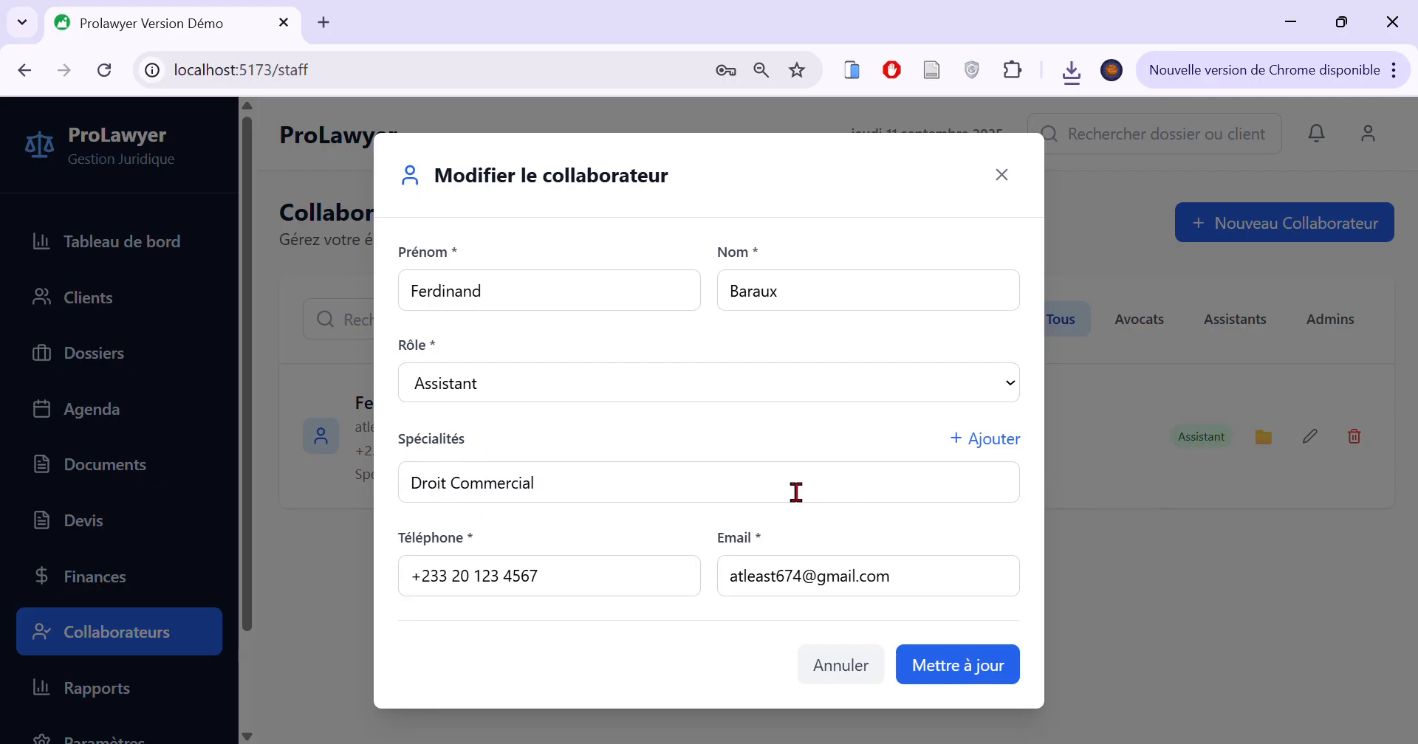
click(988, 440)
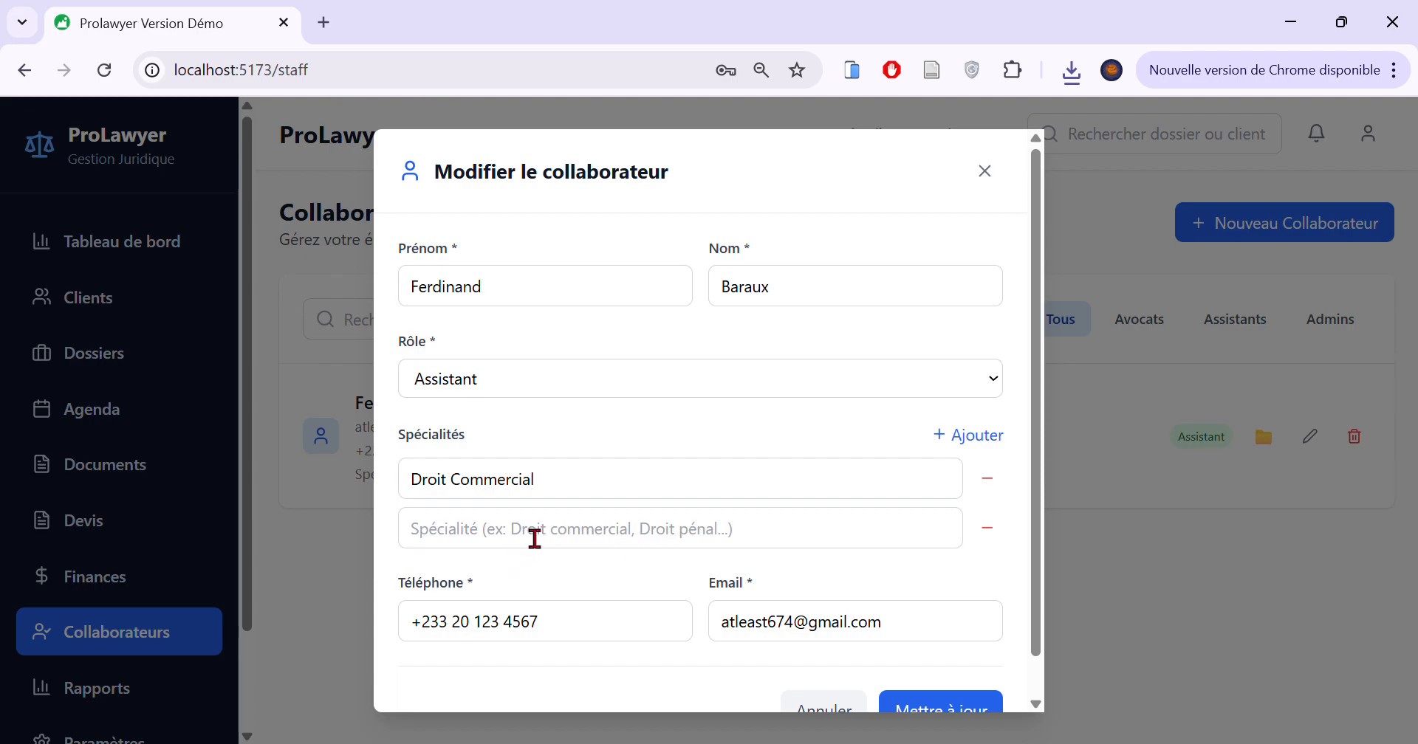
scroll(589, 566, down, 1)
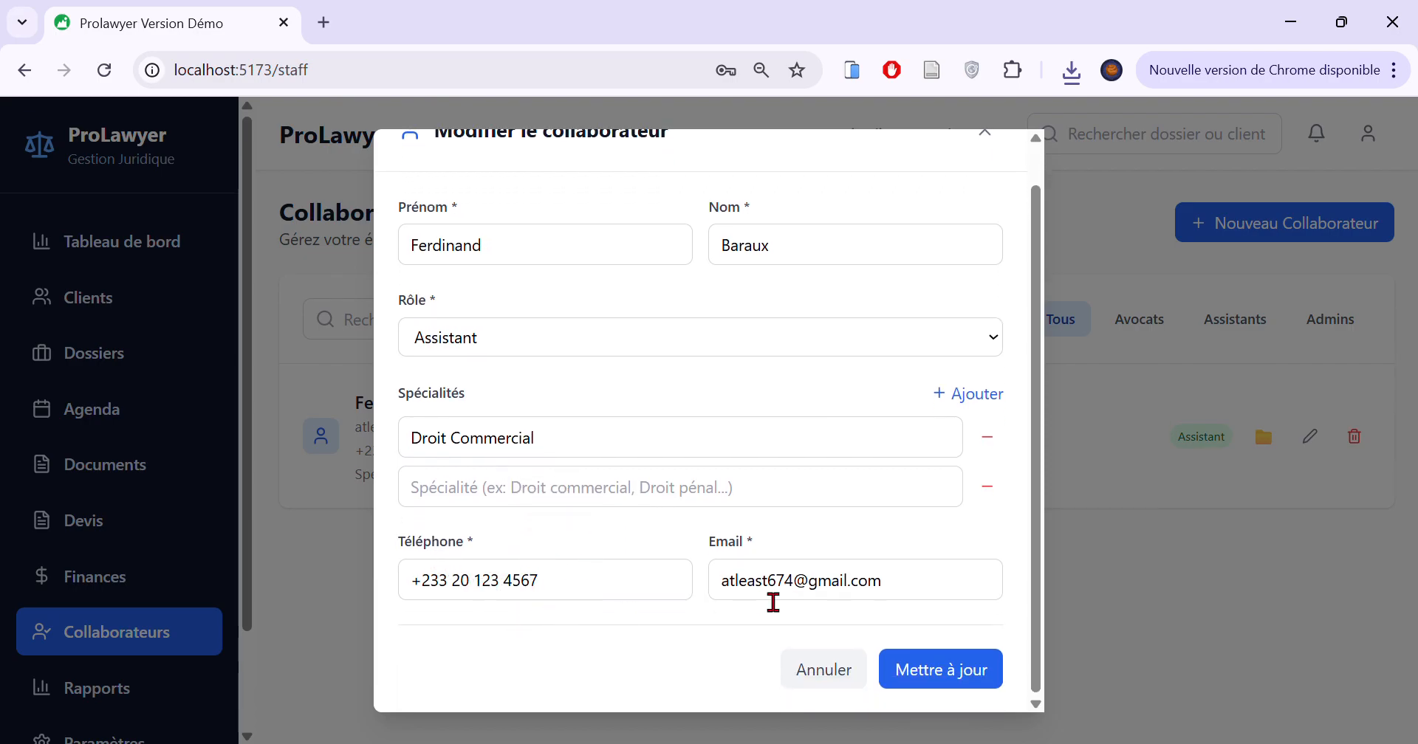
click(885, 675)
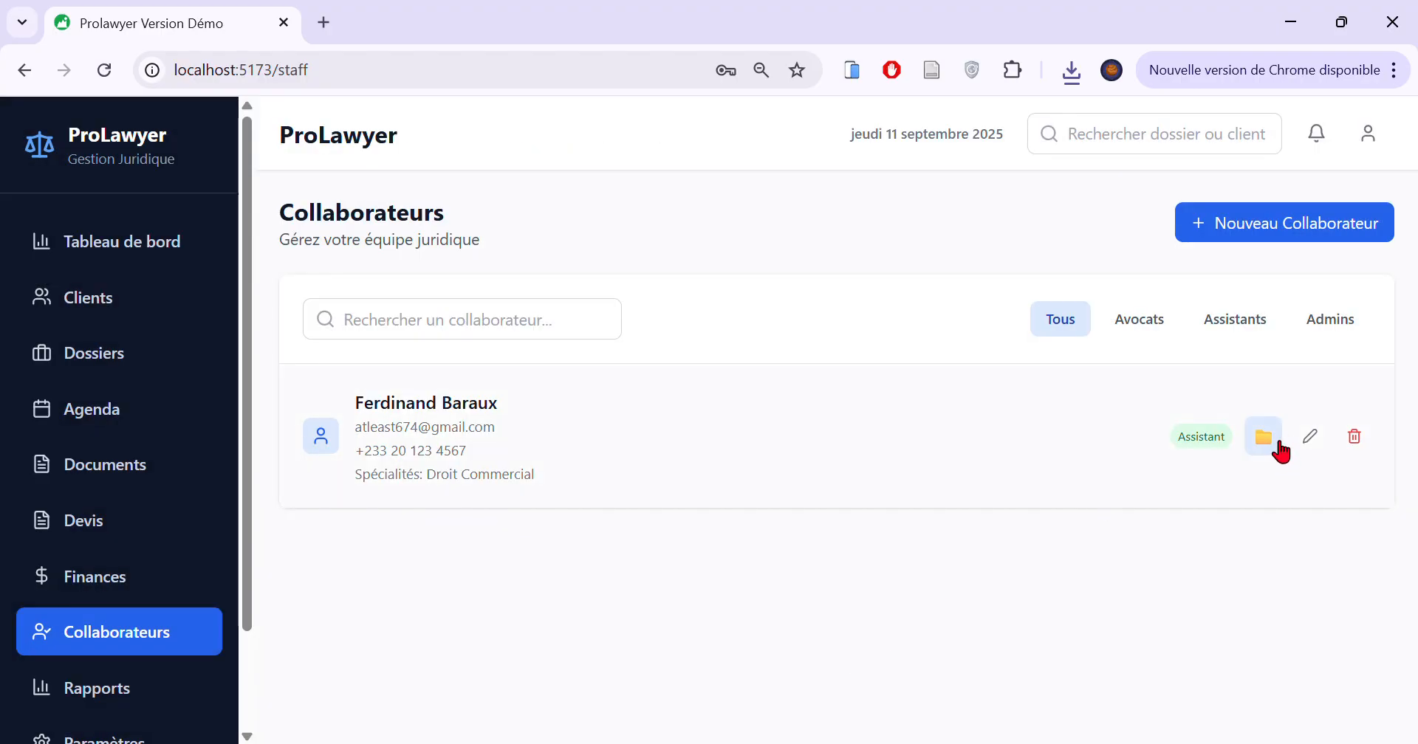
Assign the case CASE-0001 - Vol de Moto to the collaborator and check the assignment in their entry.
click(1270, 437)
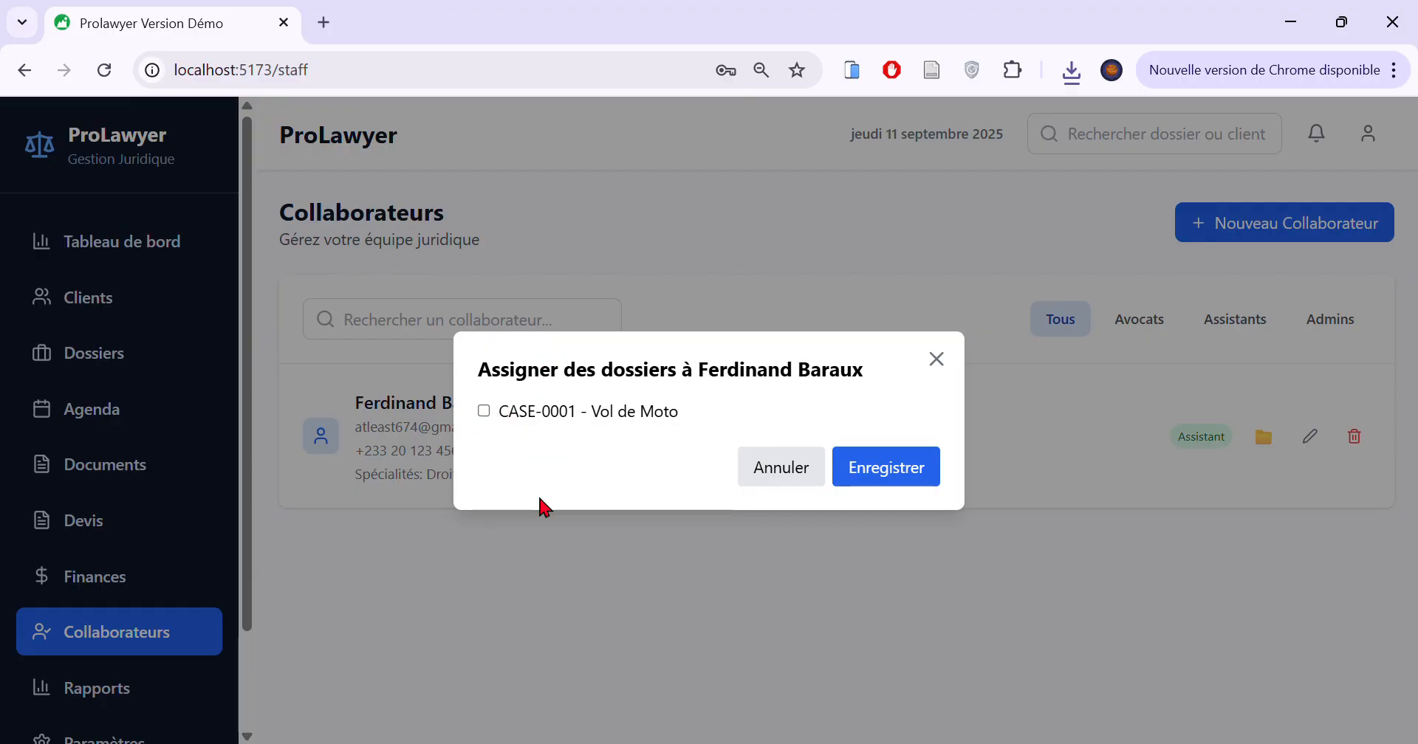
click(484, 411)
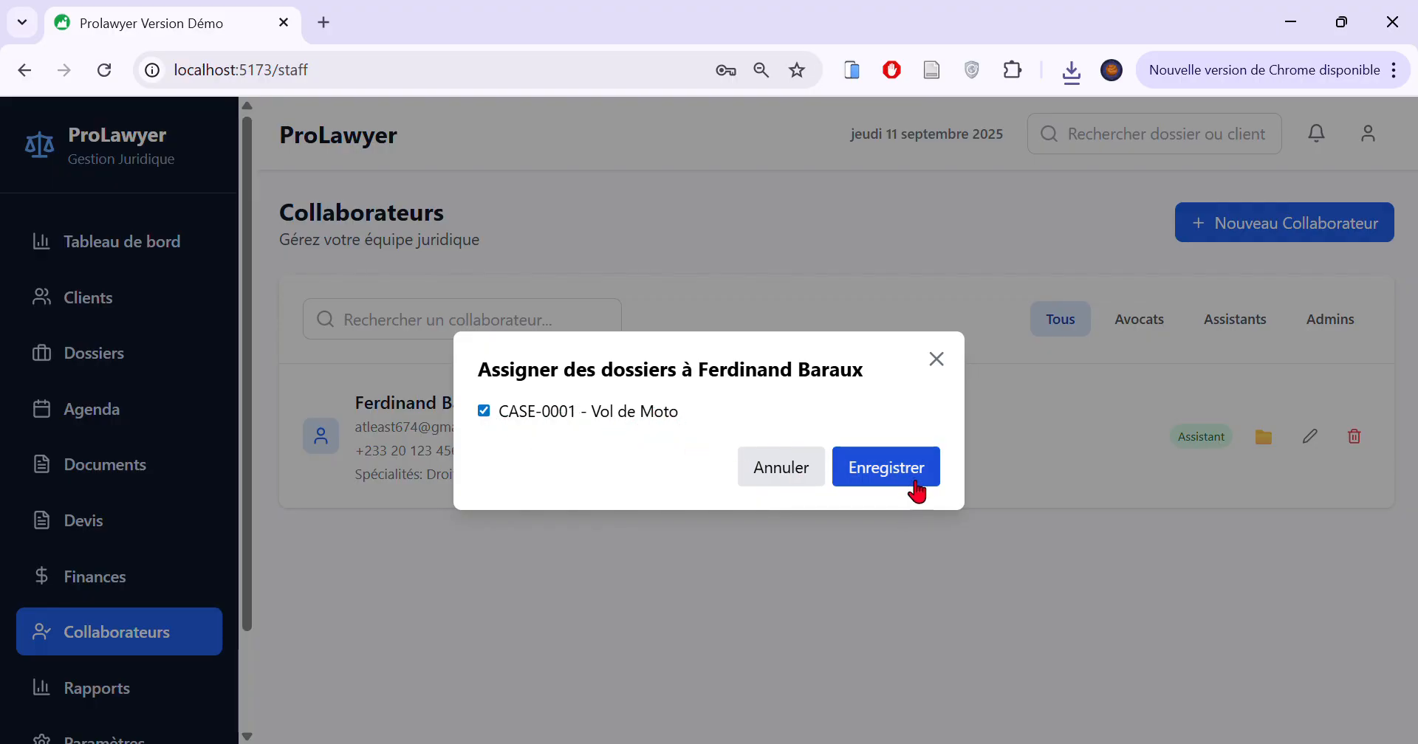
click(915, 489)
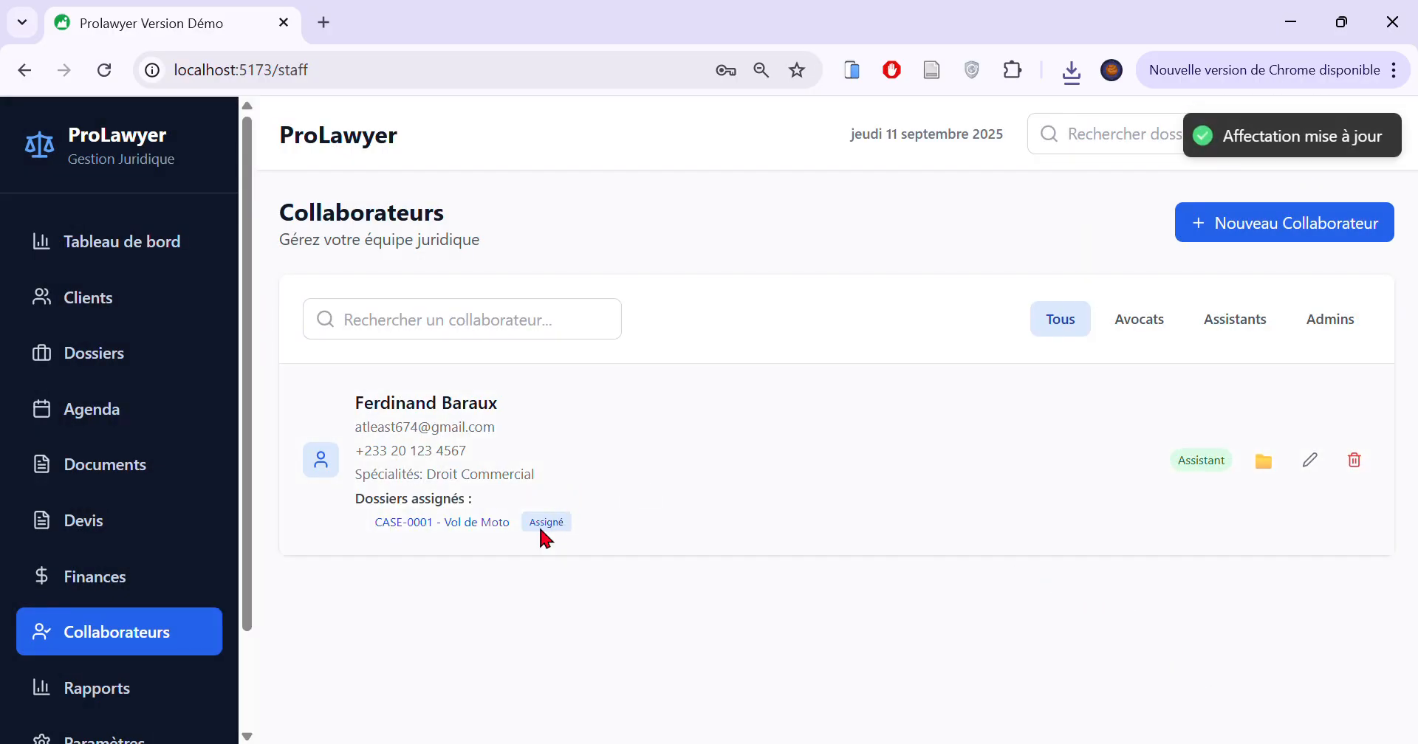
drag(557, 534, 376, 523)
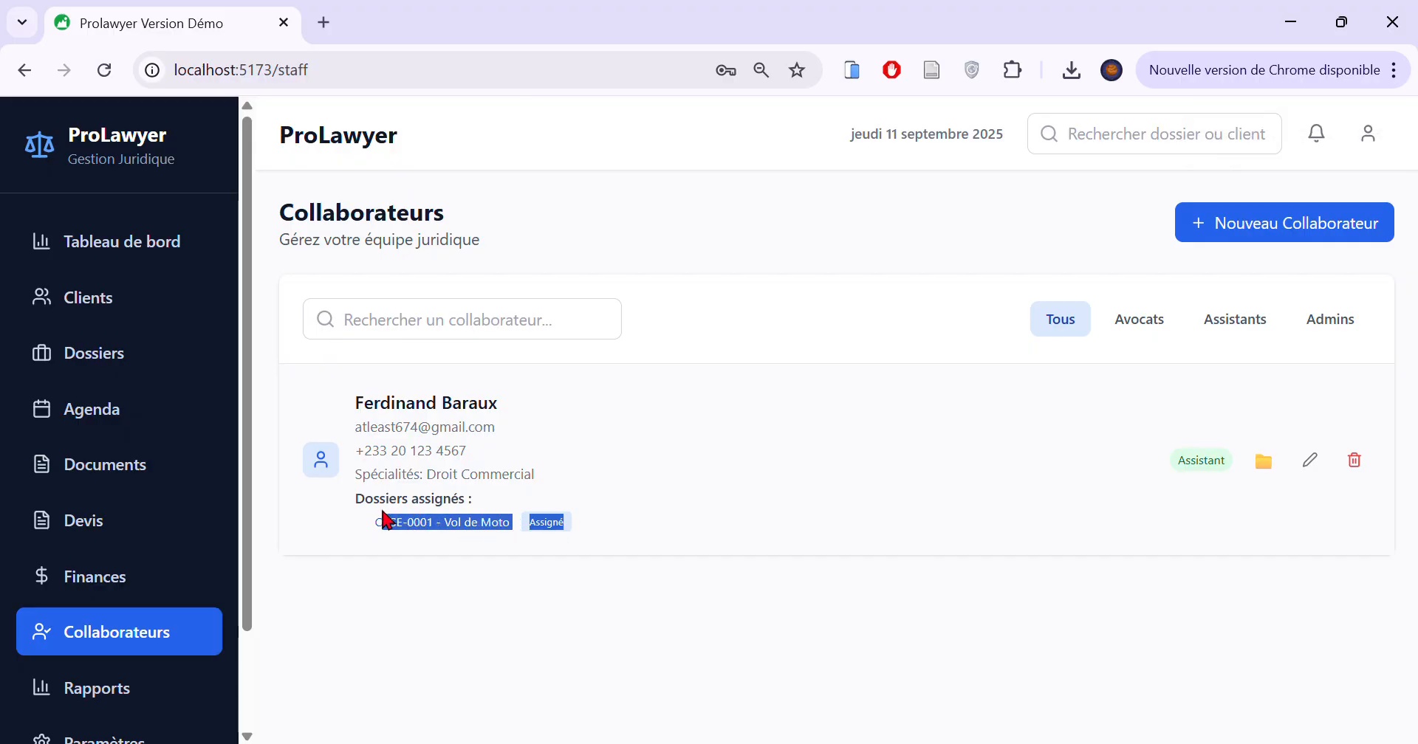
Check the assigned collaborator on CASE-0001 in the case list, and open the case to look through its details.
click(138, 348)
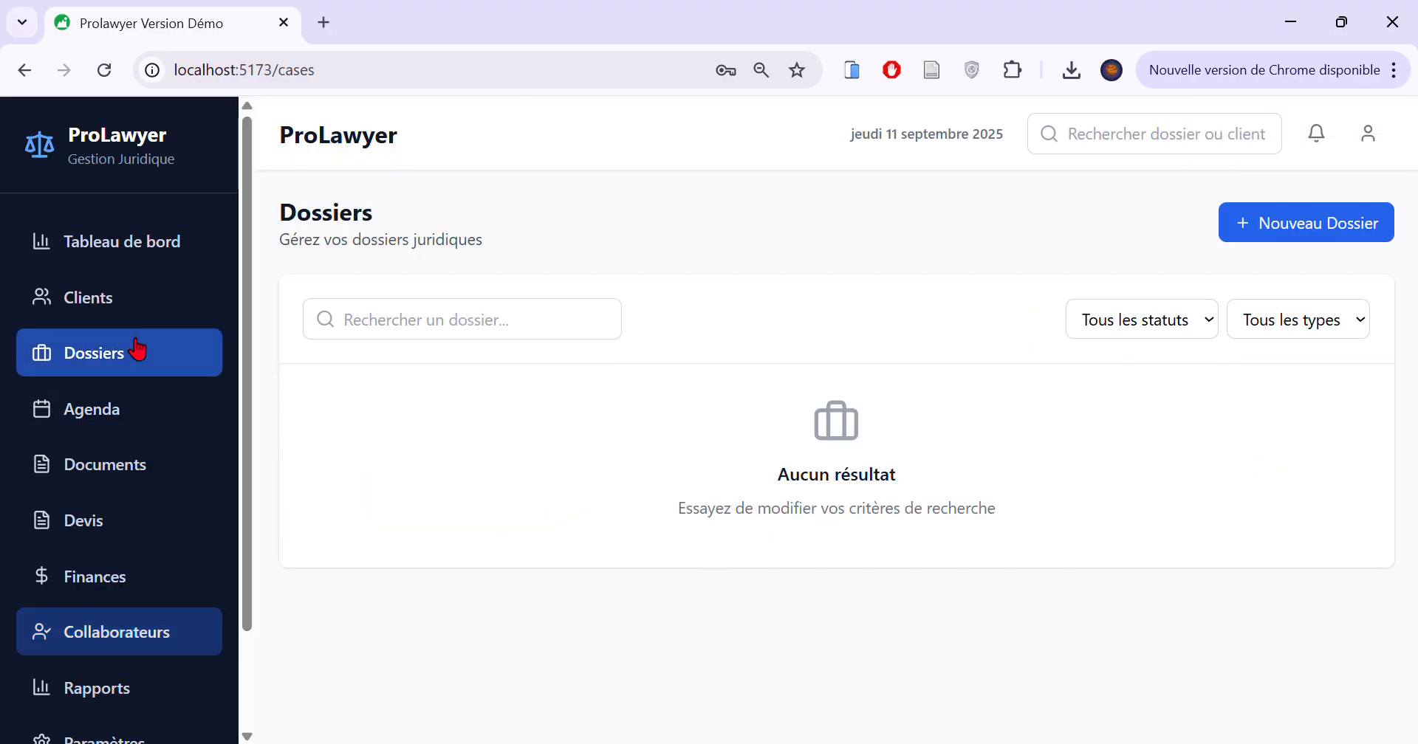
mouse_move(379, 554)
mouse_down()
mouse_move(457, 552)
mouse_move(363, 537)
mouse_up()
click(493, 544)
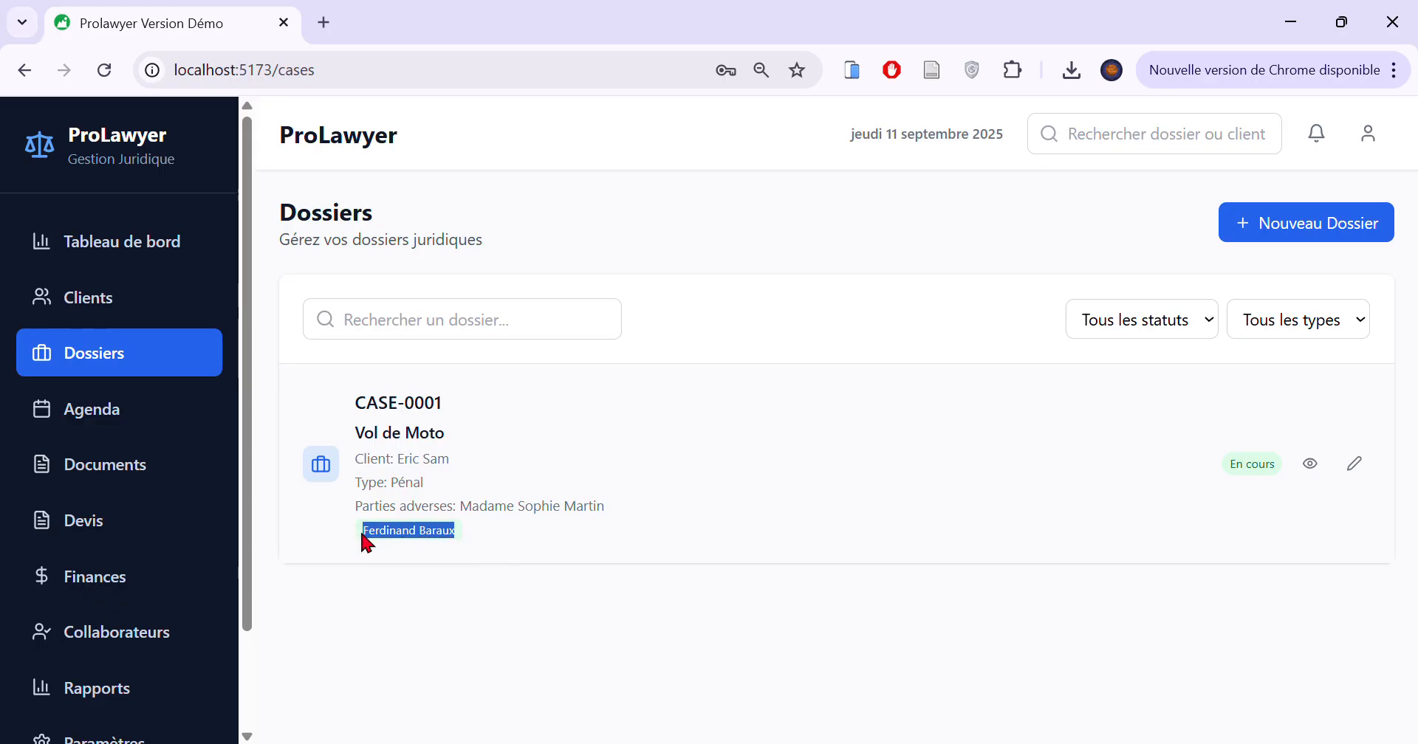
click(1328, 468)
drag(437, 484, 547, 482)
click(575, 481)
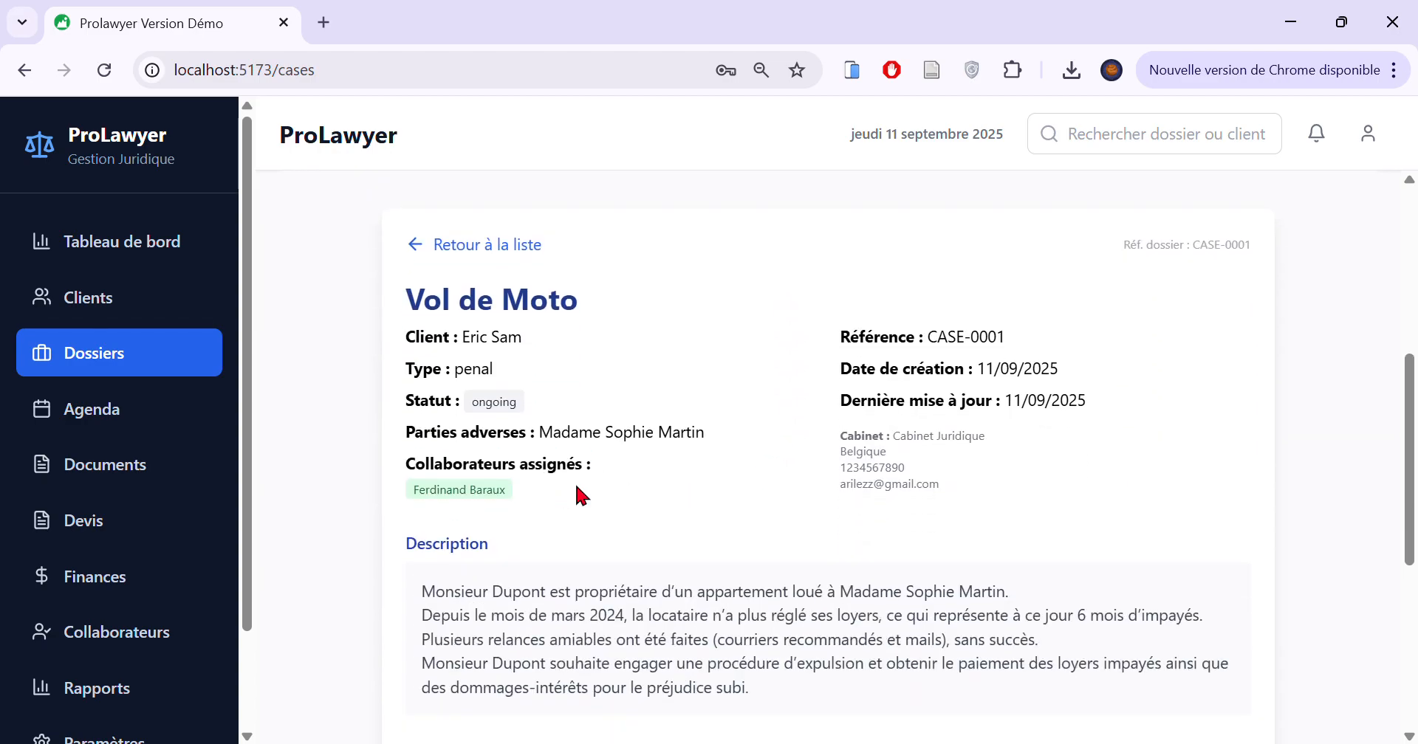
scroll(410, 454, up, 5)
scroll(355, 479, up, 2)
scroll(854, 475, down, 6)
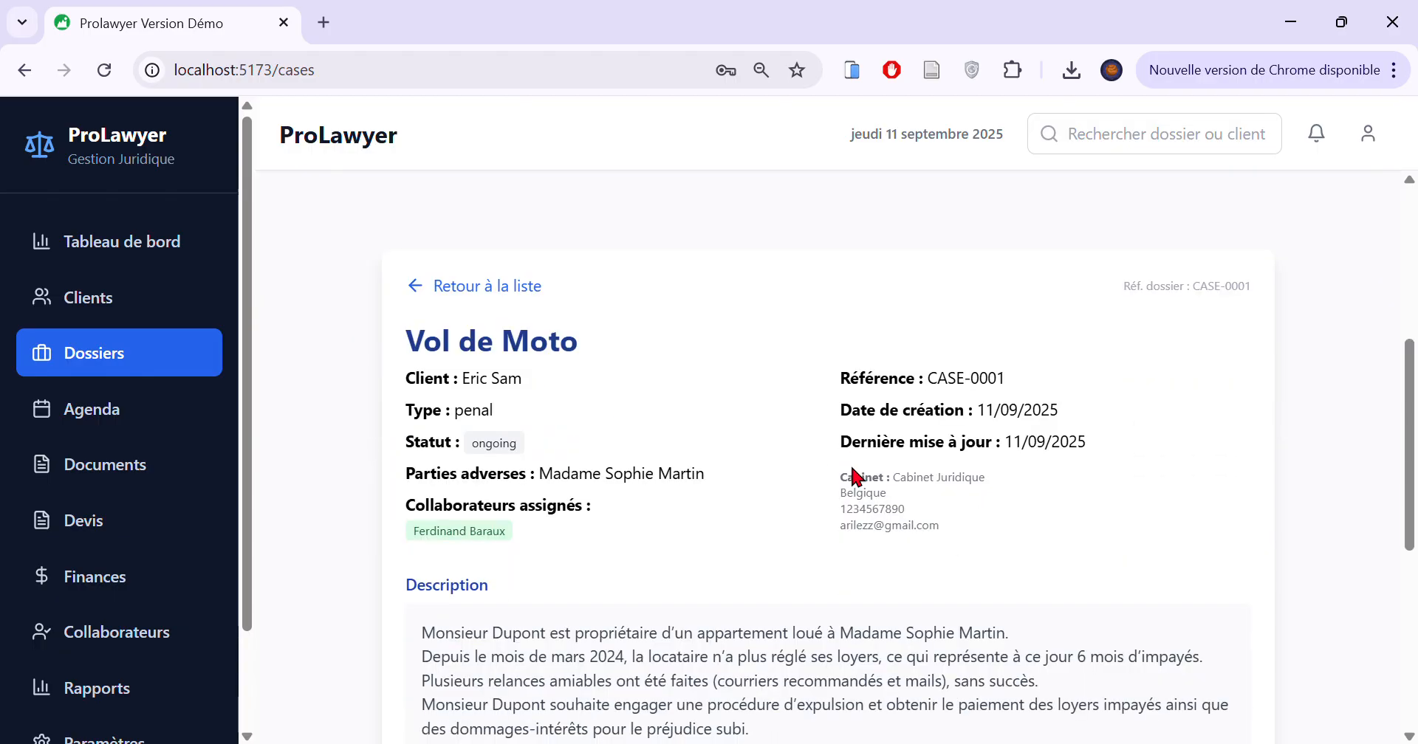
scroll(960, 465, down, 5)
Export the case file as a PDF, review its assigned collaborators, description and notes, and close it.
click(532, 613)
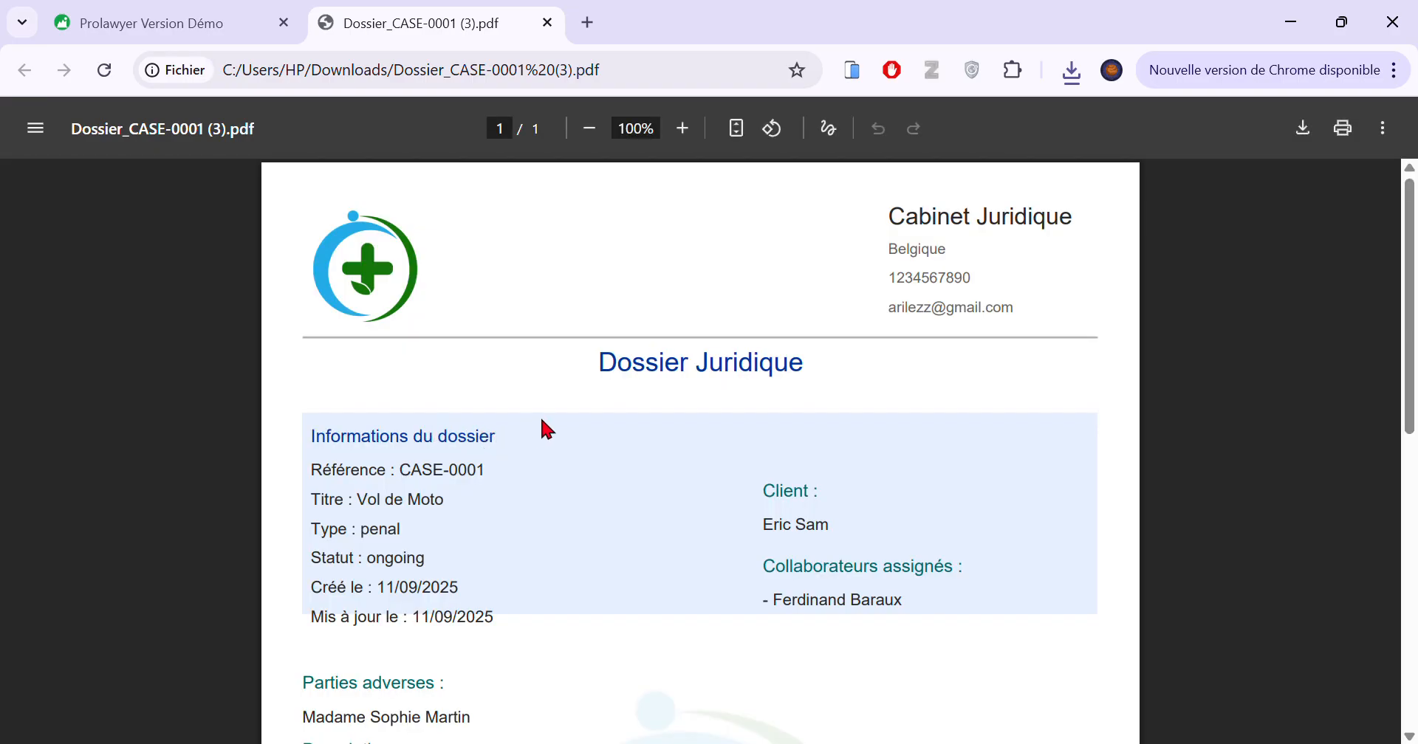
scroll(738, 439, down, 2)
drag(781, 470, 912, 508)
scroll(893, 430, down, 7)
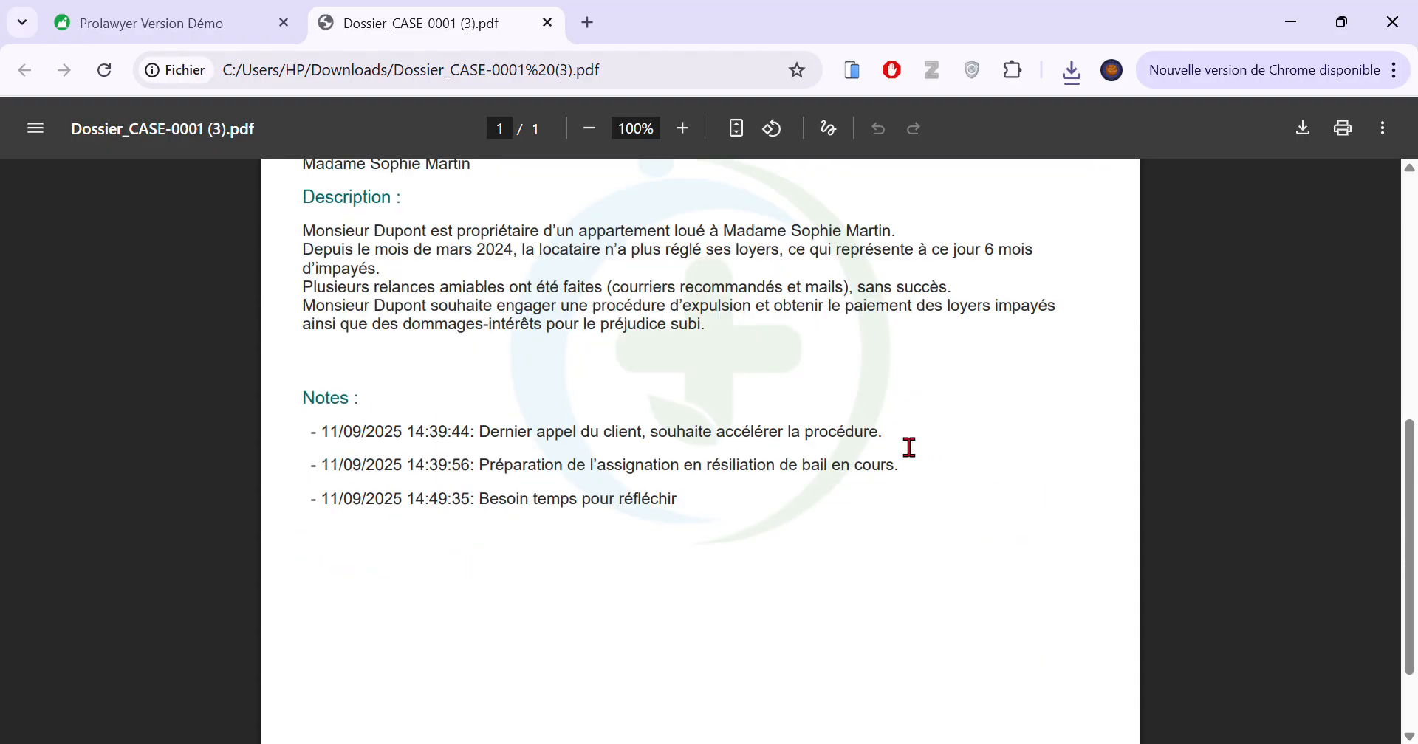
scroll(766, 418, up, 6)
click(548, 22)
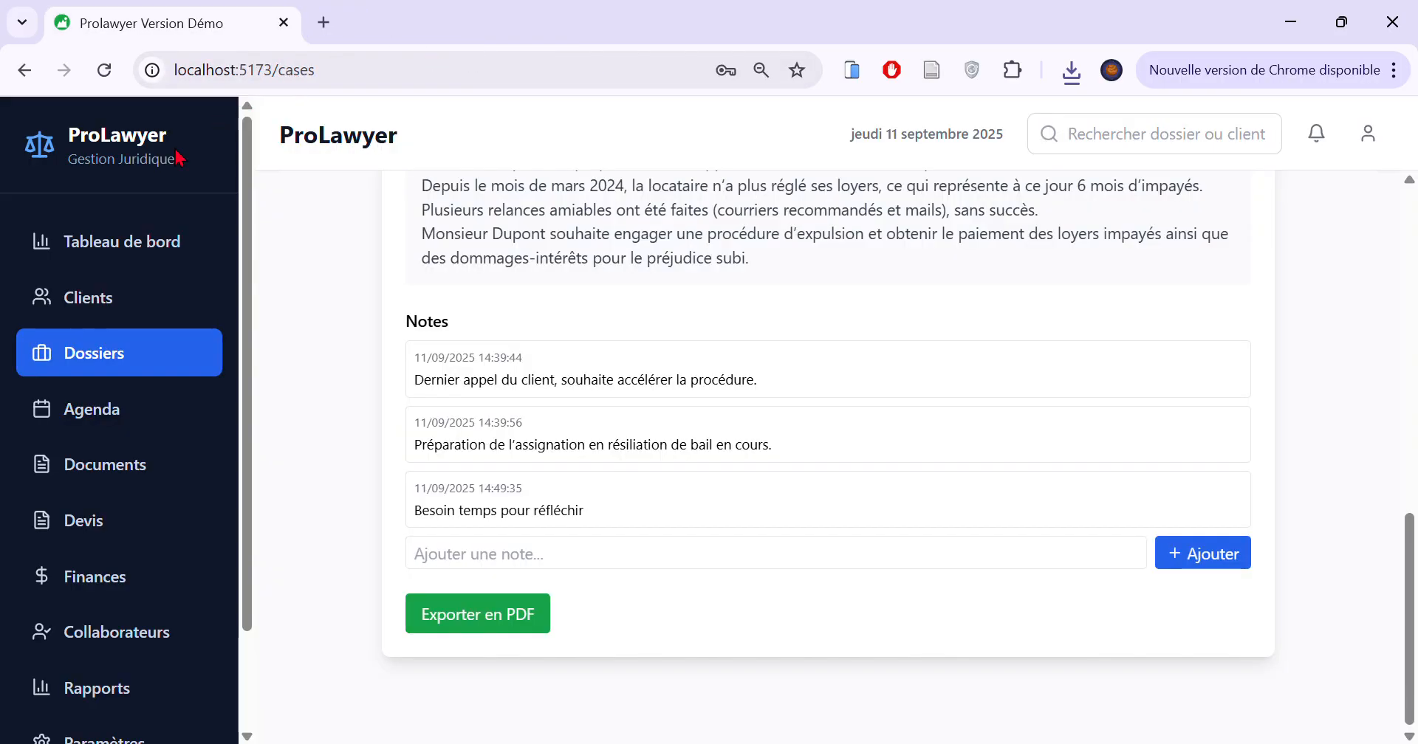
Remove the CASE-0001 - Vol de Moto assignment from the collaborator and check the case in the case list.
click(155, 588)
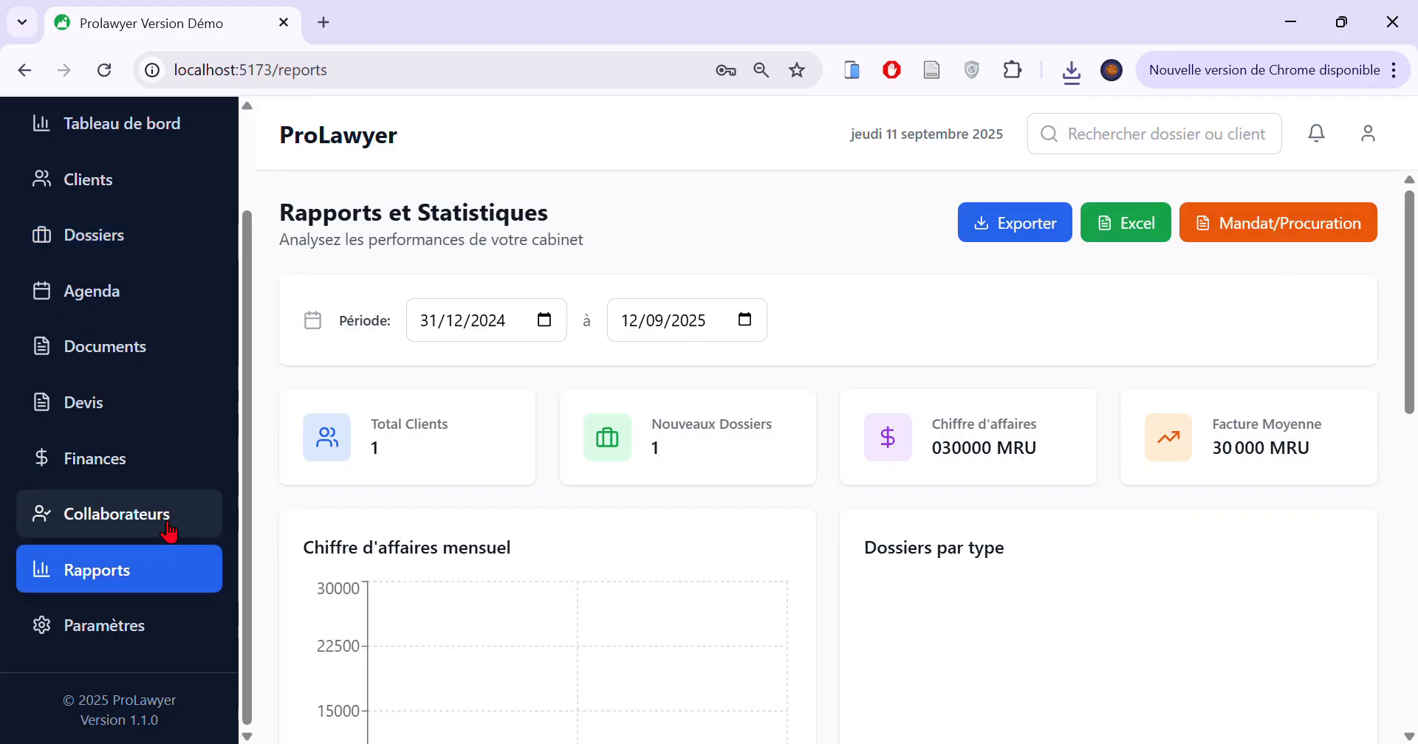
click(169, 525)
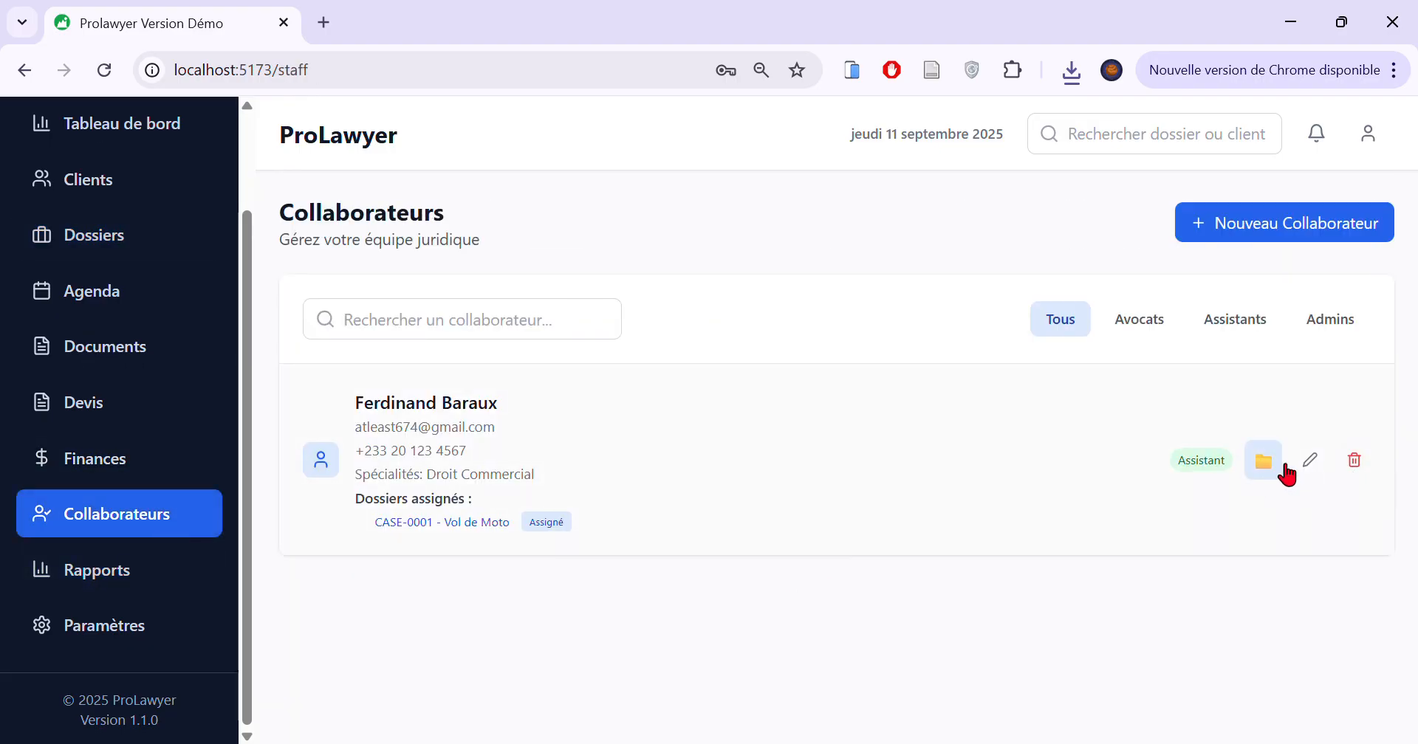
click(1264, 464)
click(562, 412)
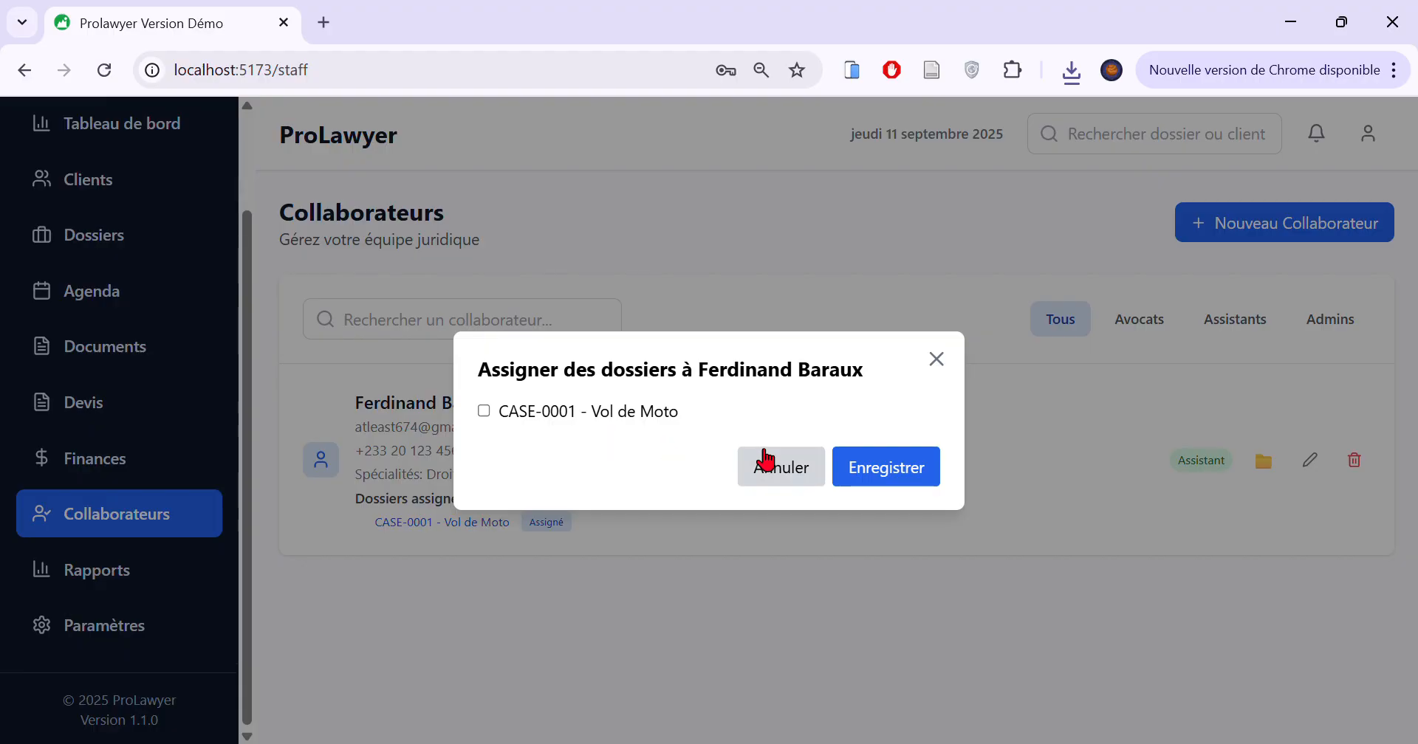
click(862, 471)
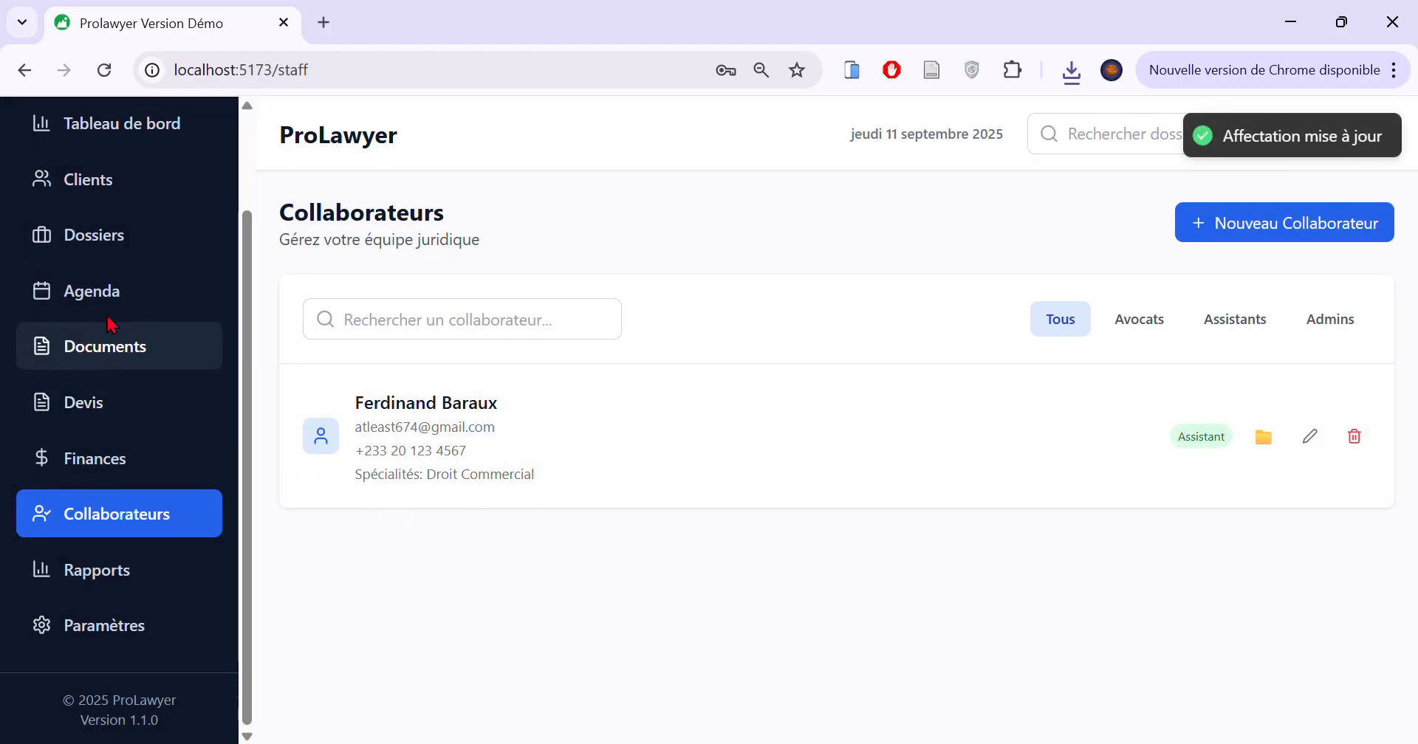
click(122, 242)
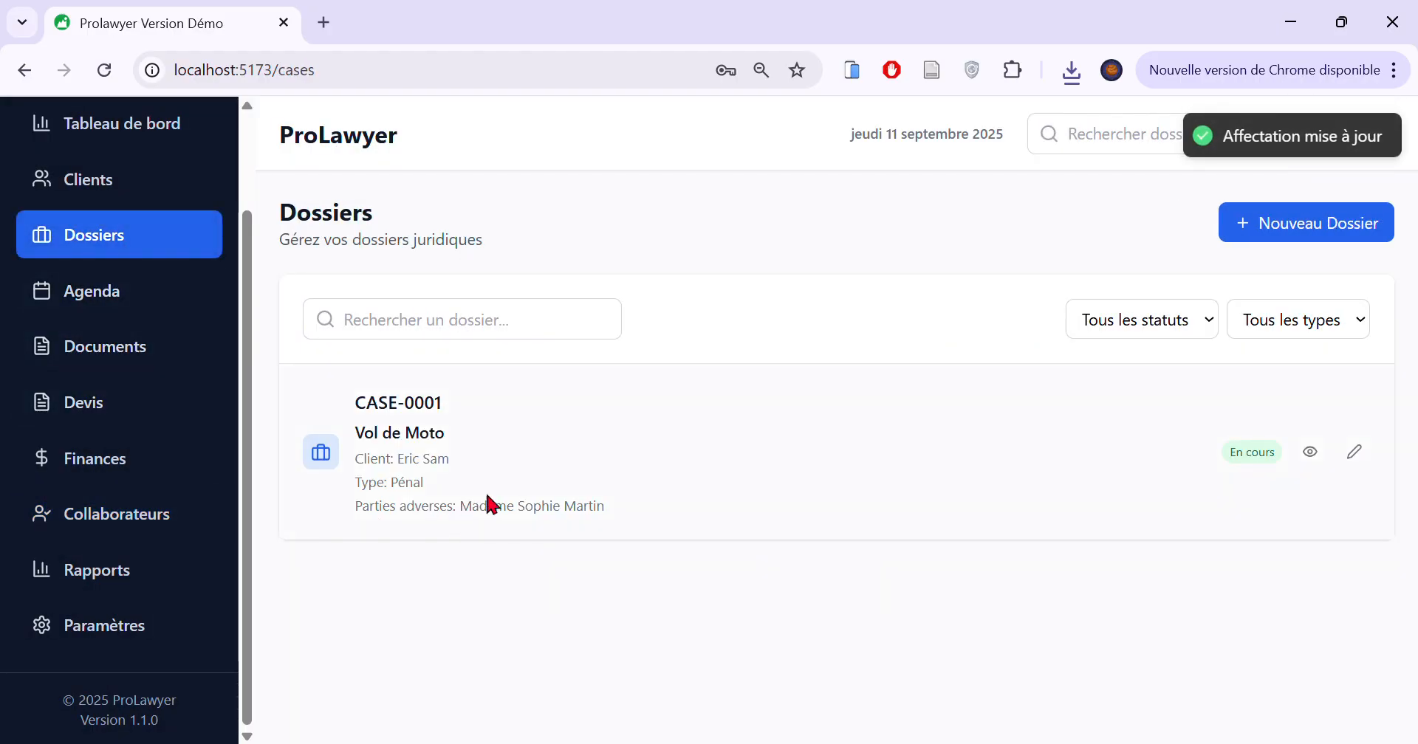
Export the statistics report for 31/12/2024 to 12/09/2025 as a PDF and review its summary, client, case and collaborator sections.
click(118, 570)
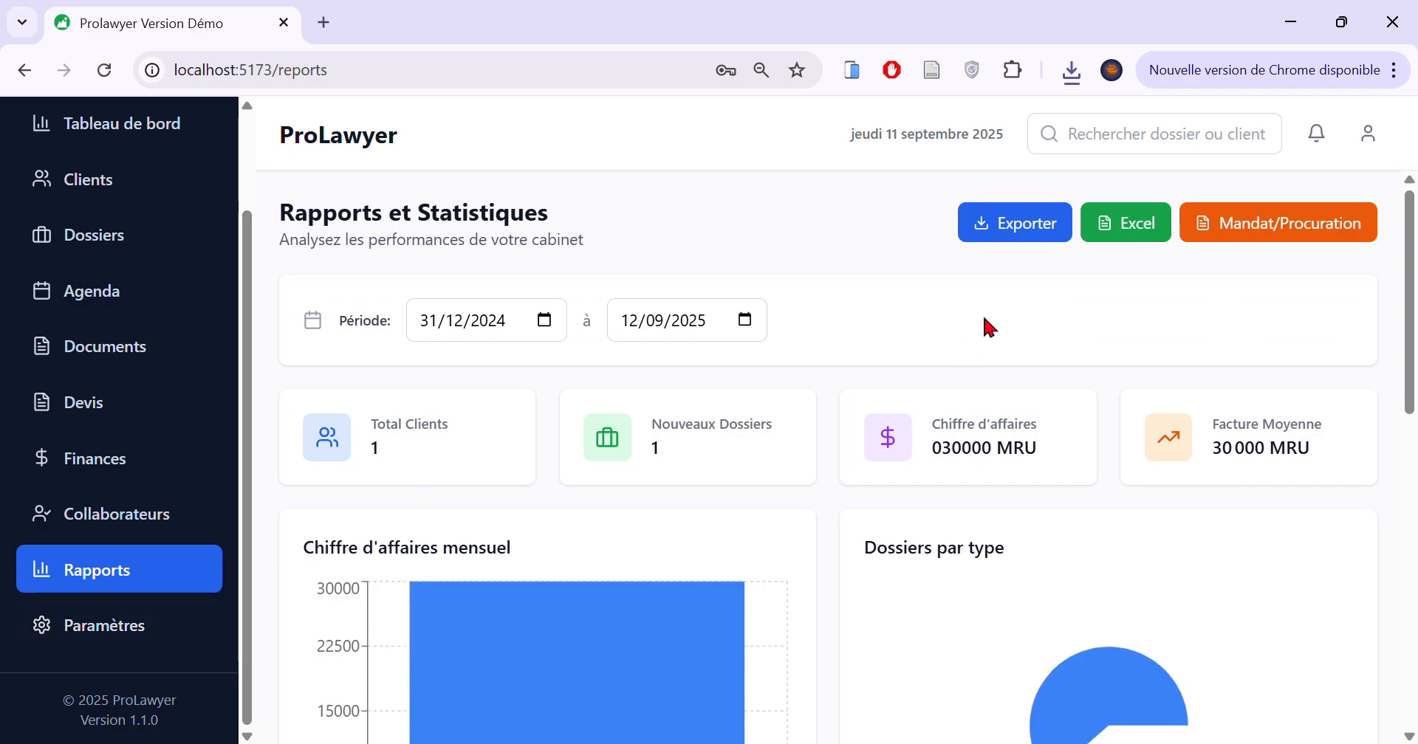
click(1035, 236)
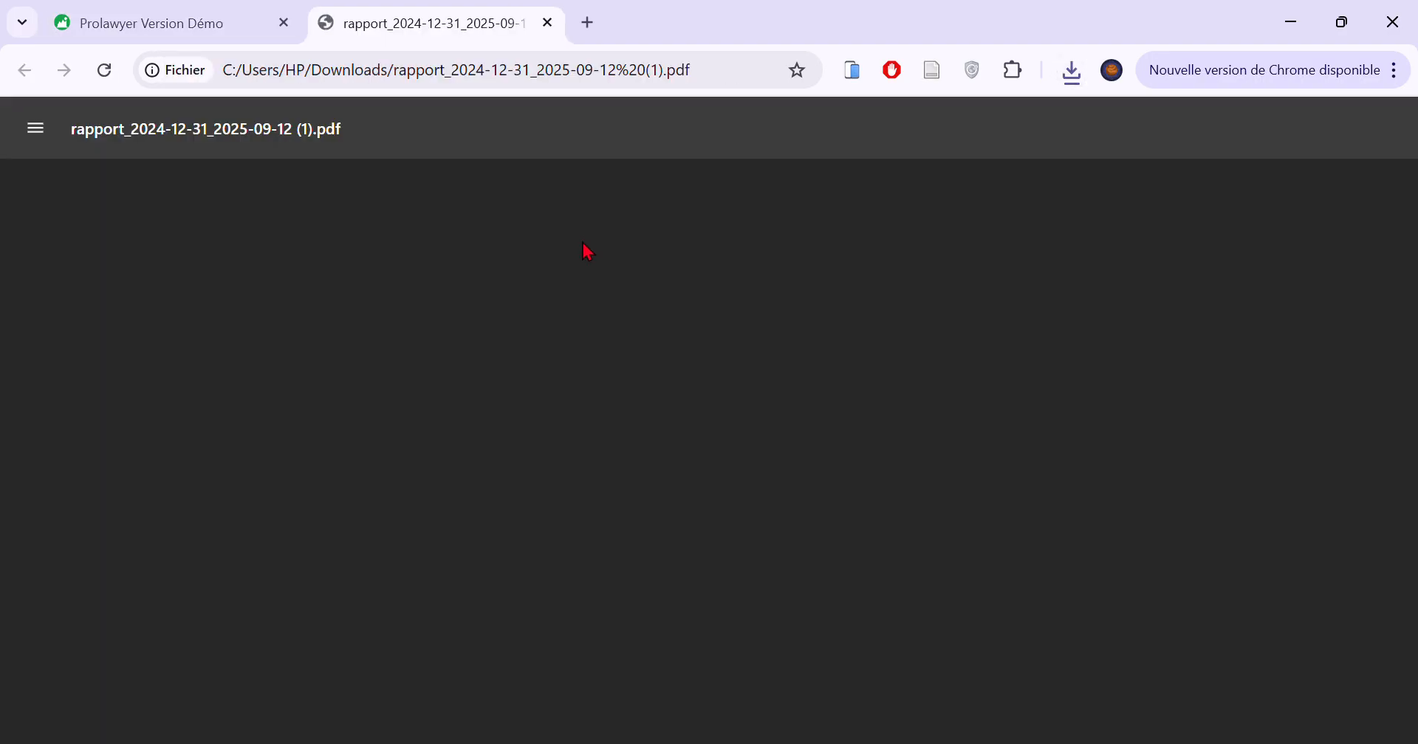
scroll(675, 275, down, 3)
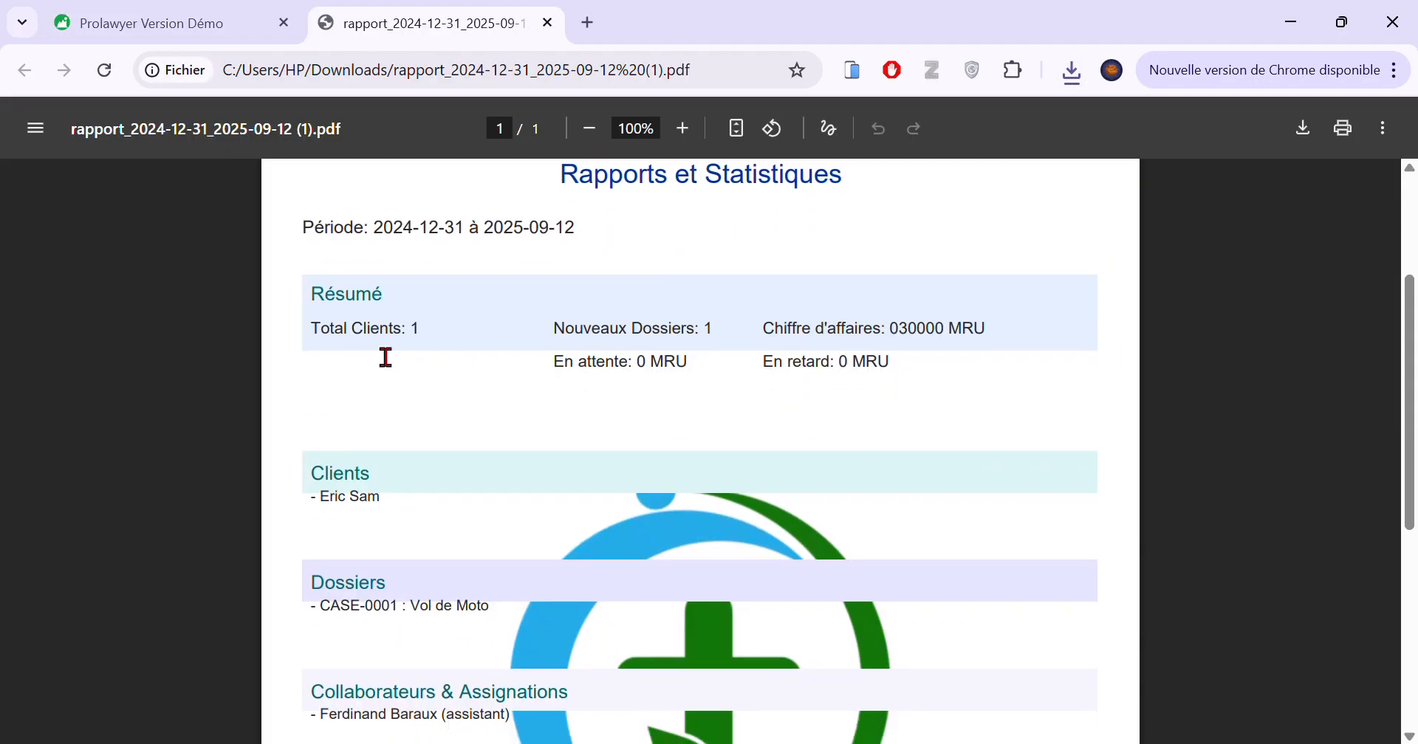
scroll(949, 355, down, 3)
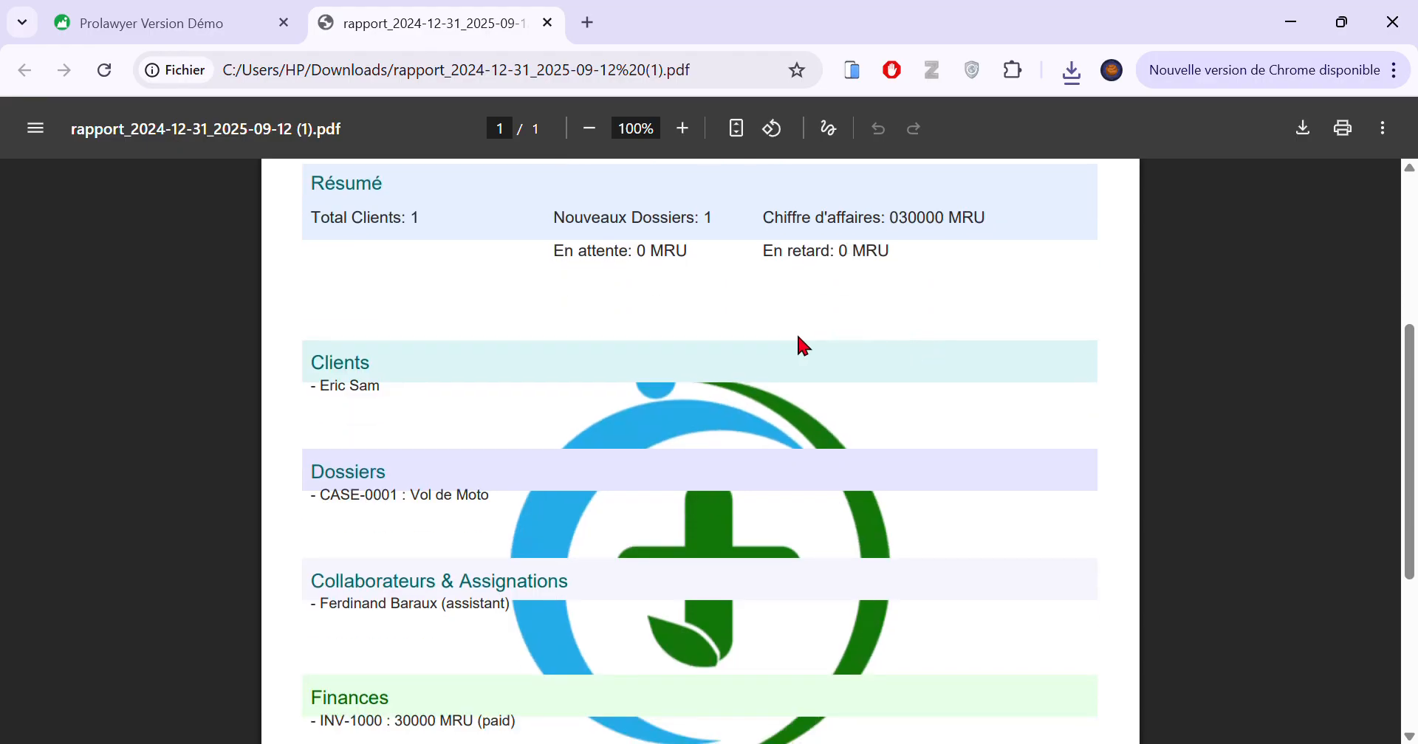
drag(324, 294, 529, 522)
Examine the Finances and Rendez-vous sections of the report PDF and close it.
scroll(517, 509, down, 3)
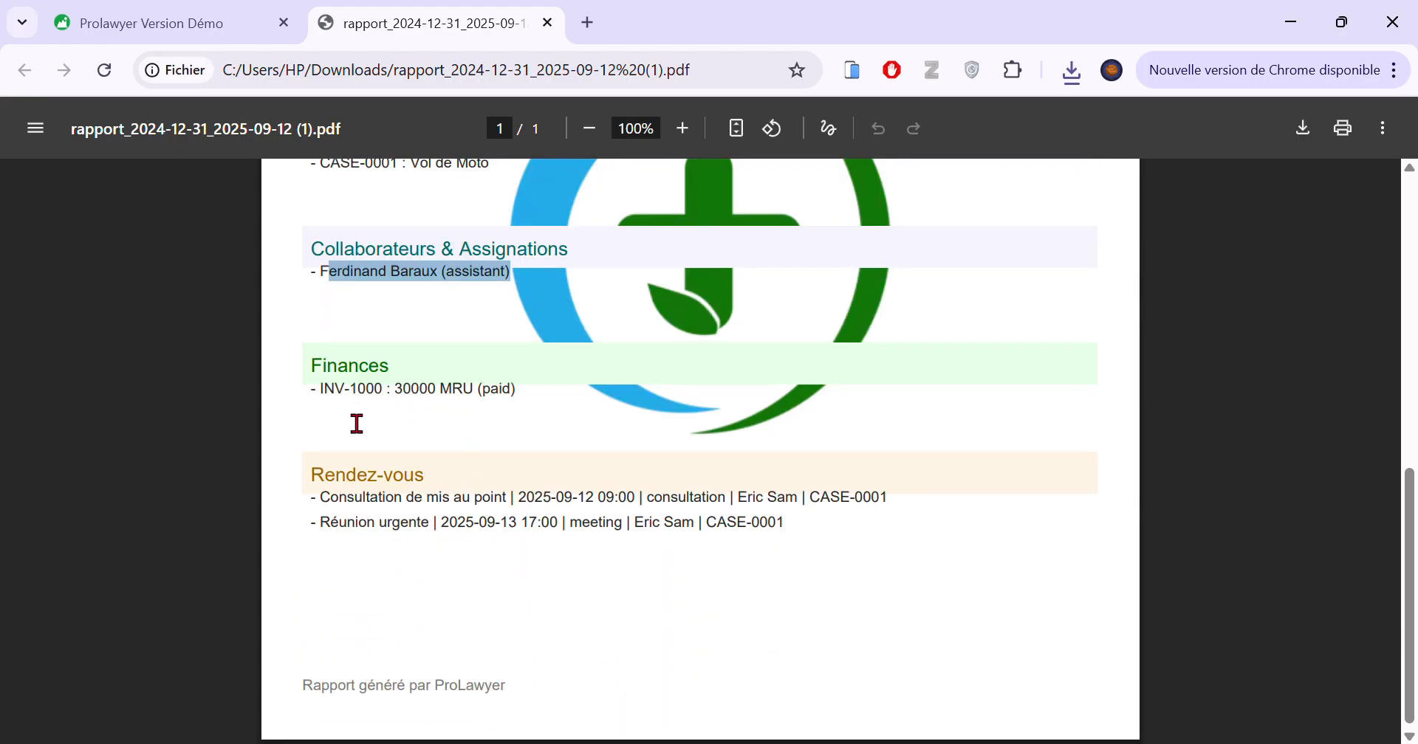
drag(348, 408, 533, 415)
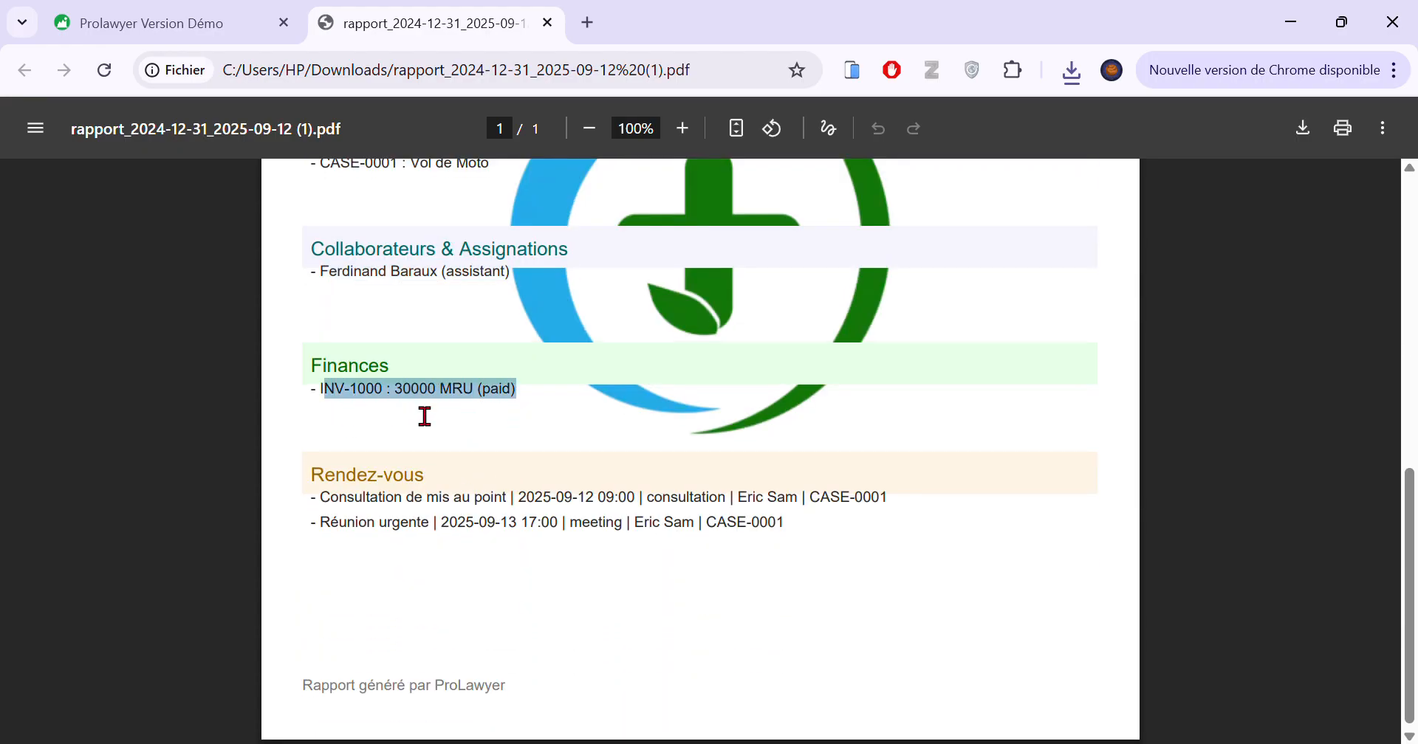
drag(331, 508, 344, 434)
click(792, 543)
click(547, 22)
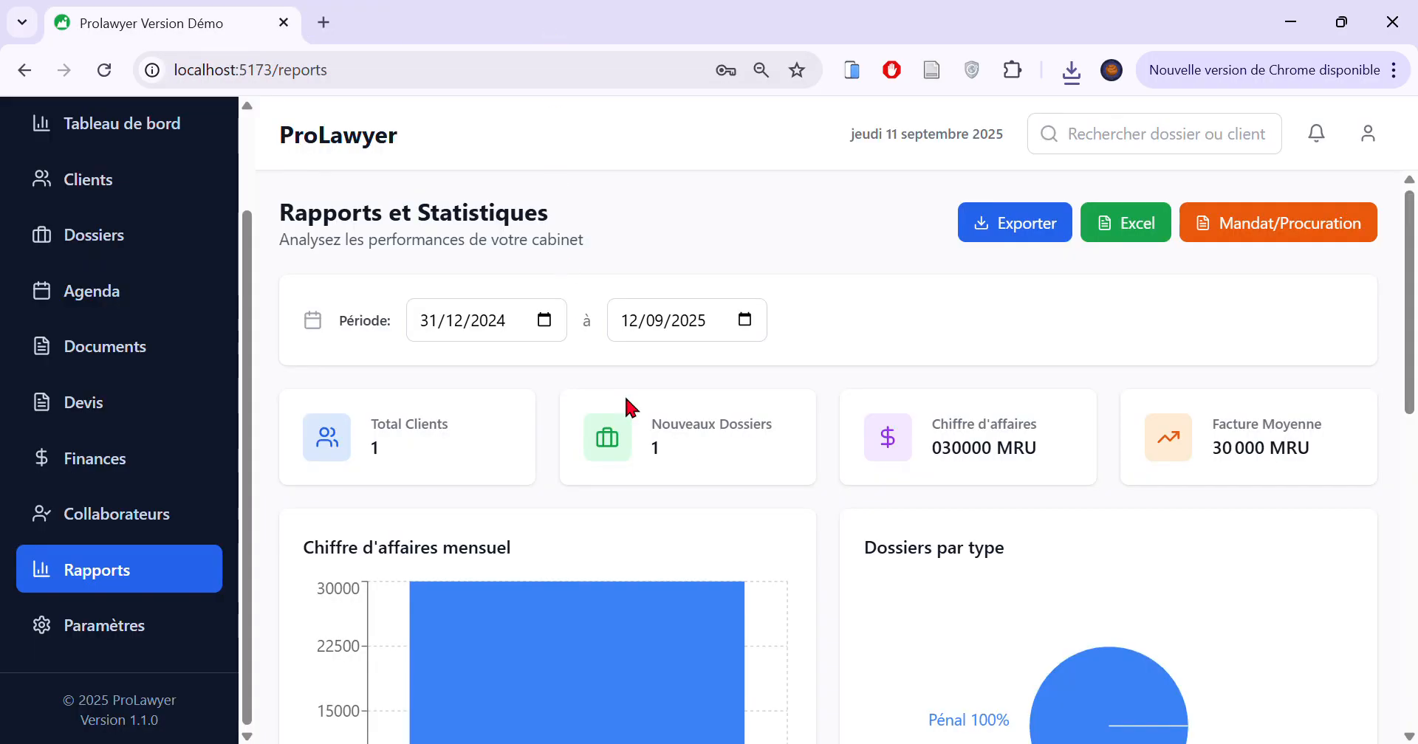
Export the report to Excel, and generate and open the Mandat/Procuration PDF.
click(1149, 233)
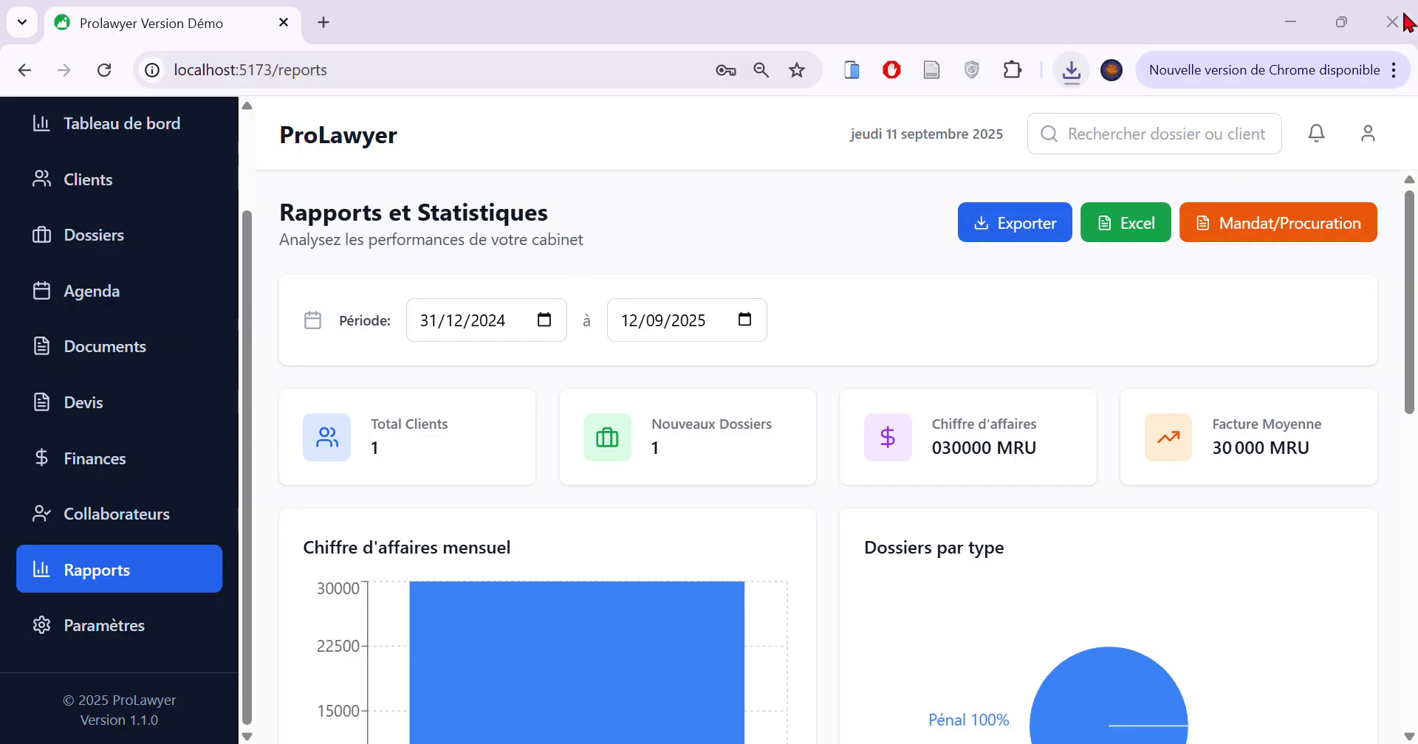
click(1262, 240)
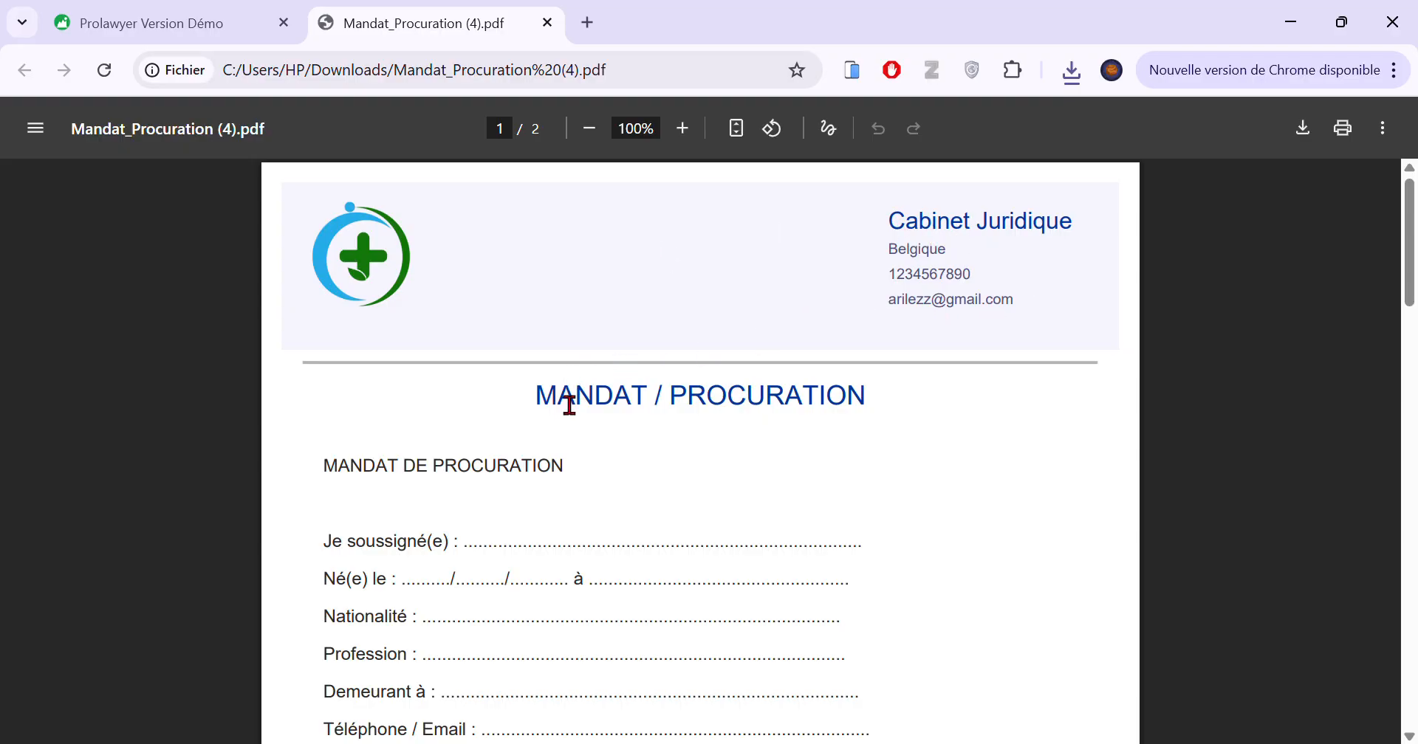
Examine the mandate PDF's title and the signatory's blank fields for name, birth, nationality, profession, residence and contact details.
drag(545, 405, 897, 438)
scroll(649, 438, down, 1)
drag(378, 381, 565, 363)
drag(329, 436, 508, 436)
scroll(624, 463, down, 1)
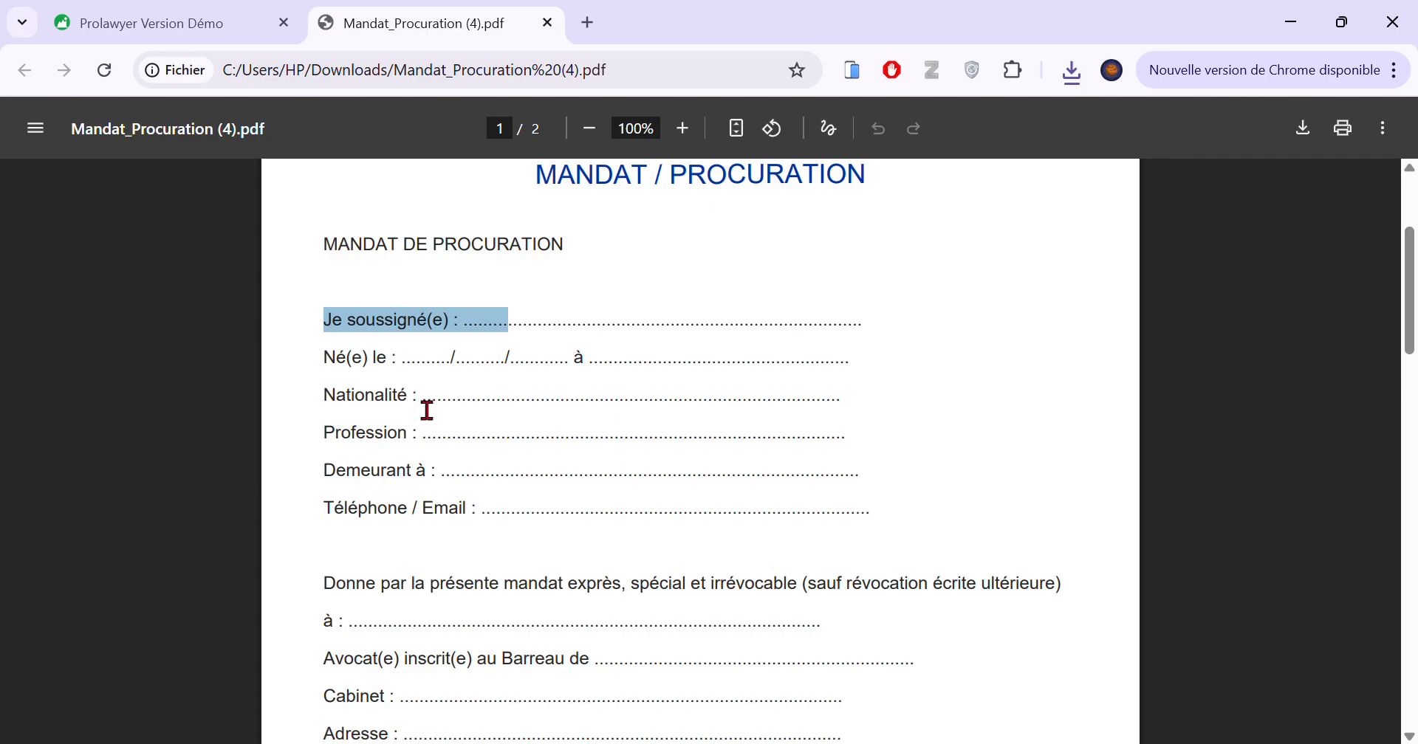
drag(335, 358, 466, 357)
drag(355, 395, 433, 395)
drag(366, 432, 515, 432)
drag(400, 470, 434, 509)
Examine the mandate clause and the lawyer's blank fields for bar, firm, address and contact details.
scroll(344, 473, down, 2)
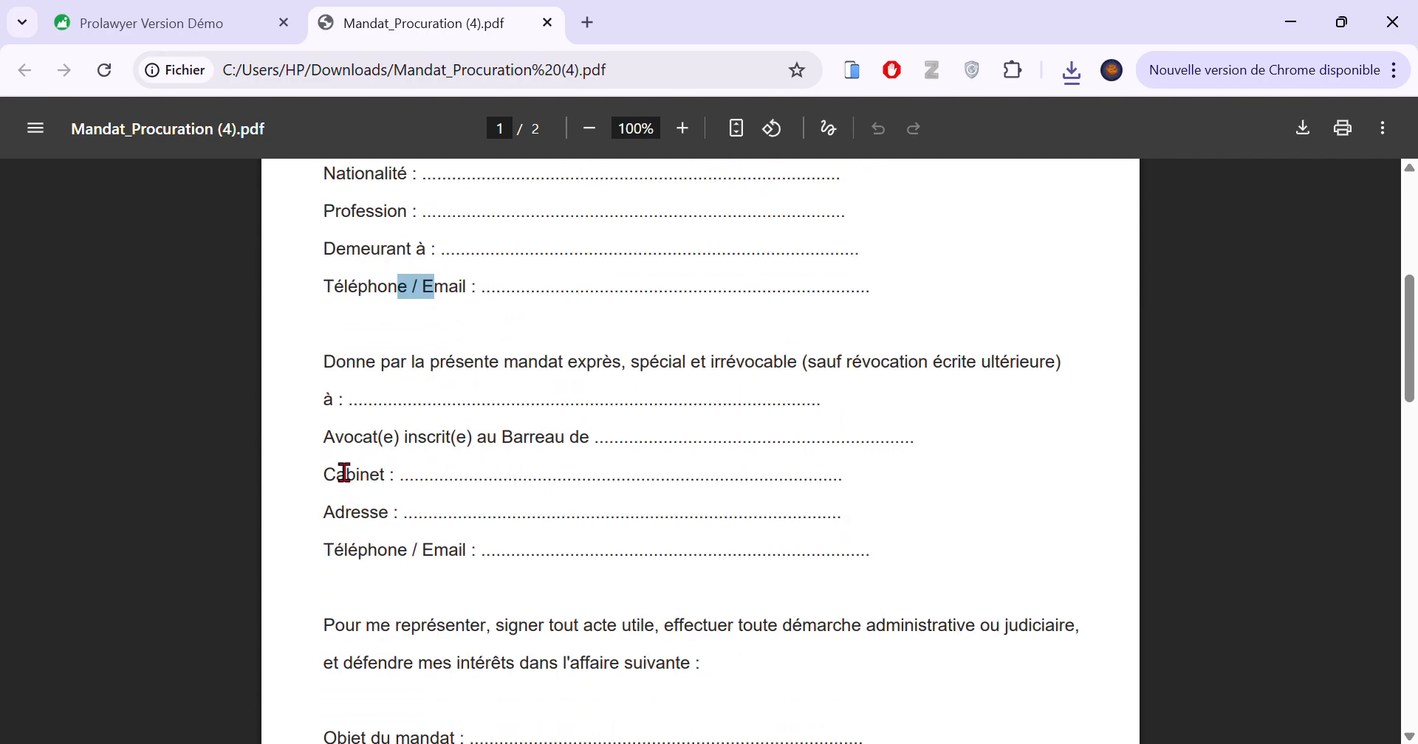
drag(346, 362, 921, 385)
drag(358, 403, 477, 405)
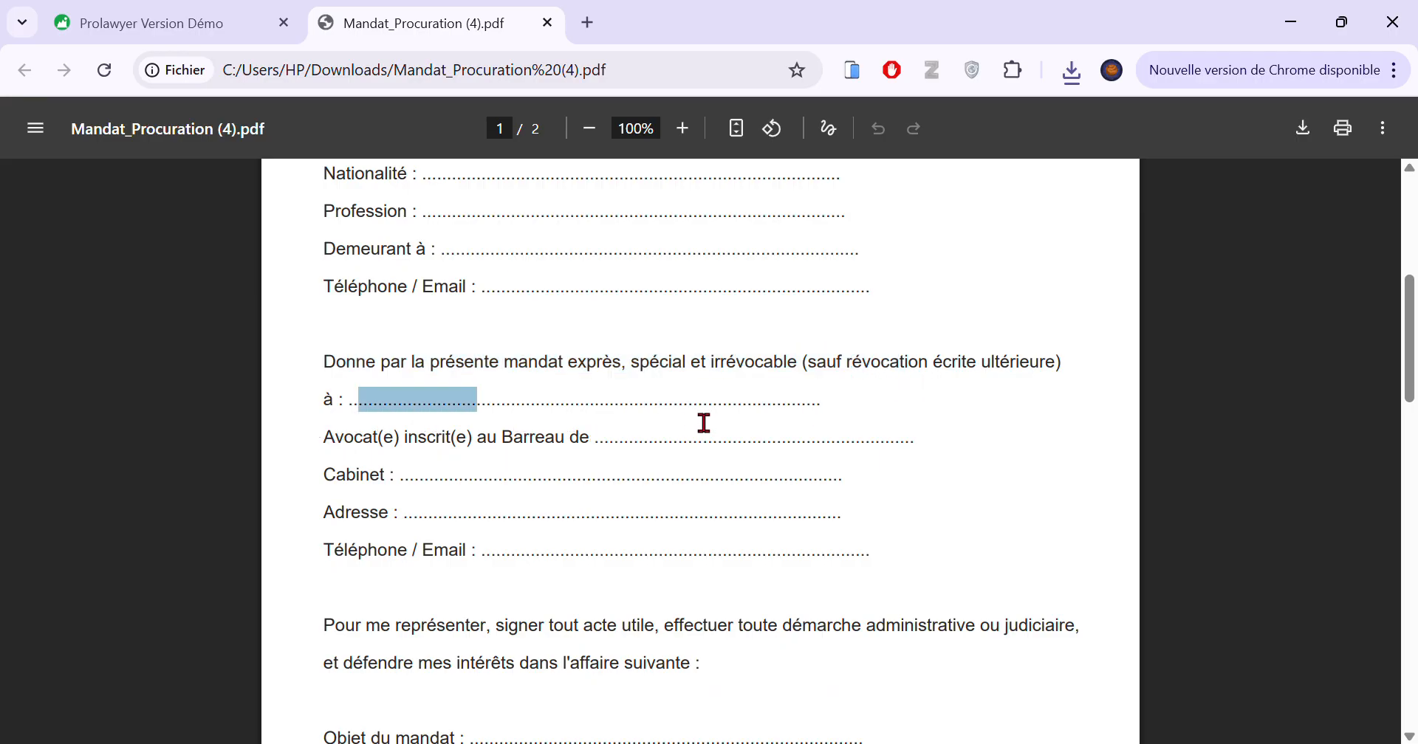
drag(357, 442, 769, 459)
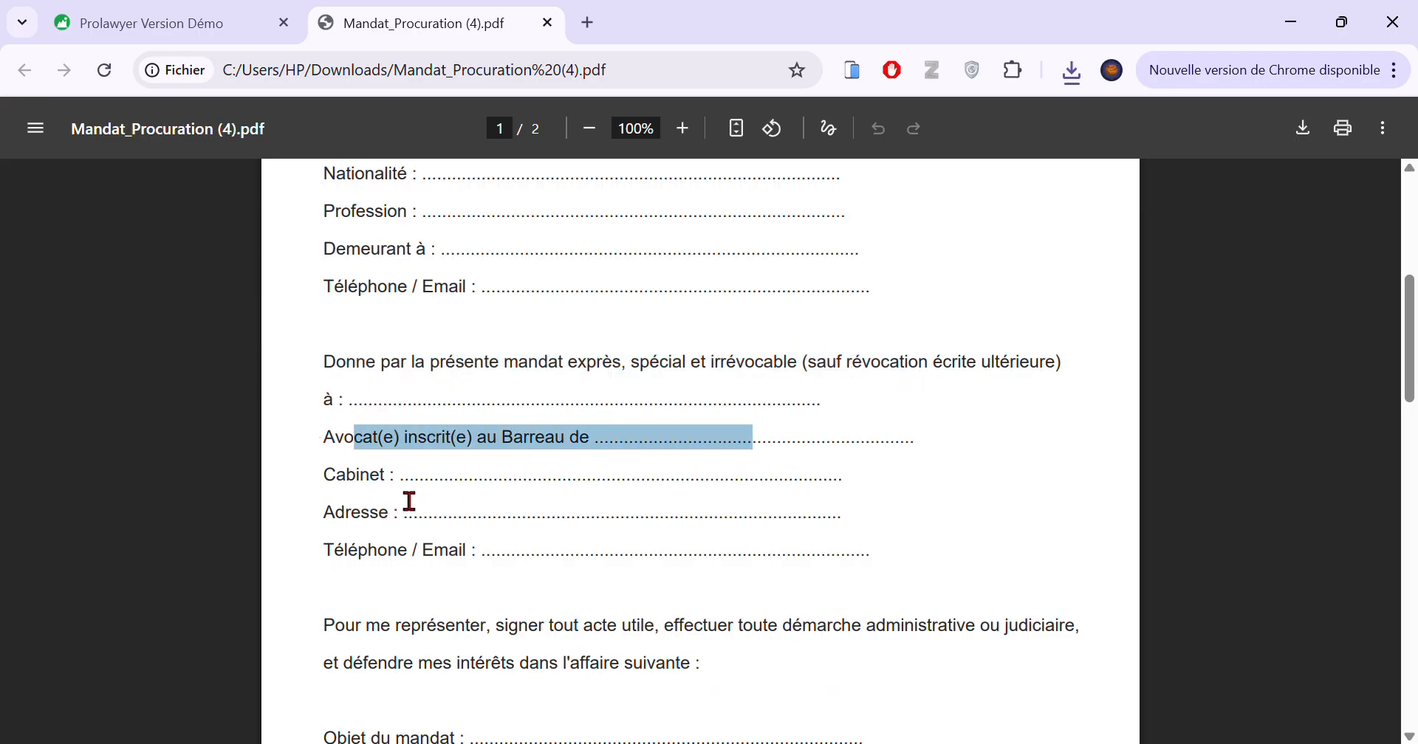
drag(403, 477, 594, 476)
drag(482, 511, 717, 588)
Examine the representation clause and the blank Objet du mandat lines at the end of the mandate's first page.
scroll(443, 554, down, 3)
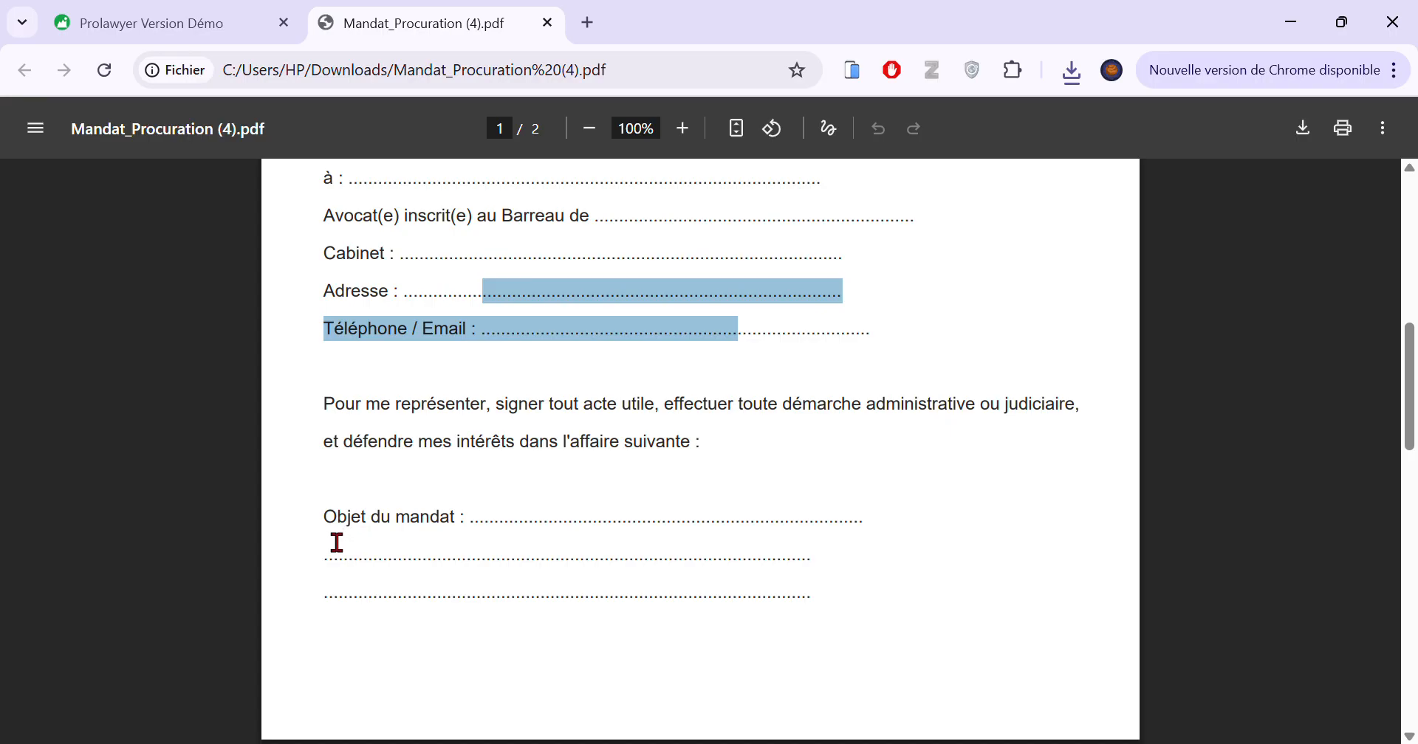
drag(336, 405, 1086, 472)
drag(640, 446, 724, 480)
drag(500, 550, 699, 547)
Examine the list of powers granted to the lawyer on the mandate's second page.
scroll(539, 478, down, 6)
drag(388, 448, 811, 443)
drag(403, 472, 683, 505)
scroll(427, 526, down, 3)
drag(362, 434, 531, 435)
drag(624, 471, 916, 473)
Examine the mandate's place and date blanks, the signature sections and the data protection clause.
scroll(733, 463, down, 3)
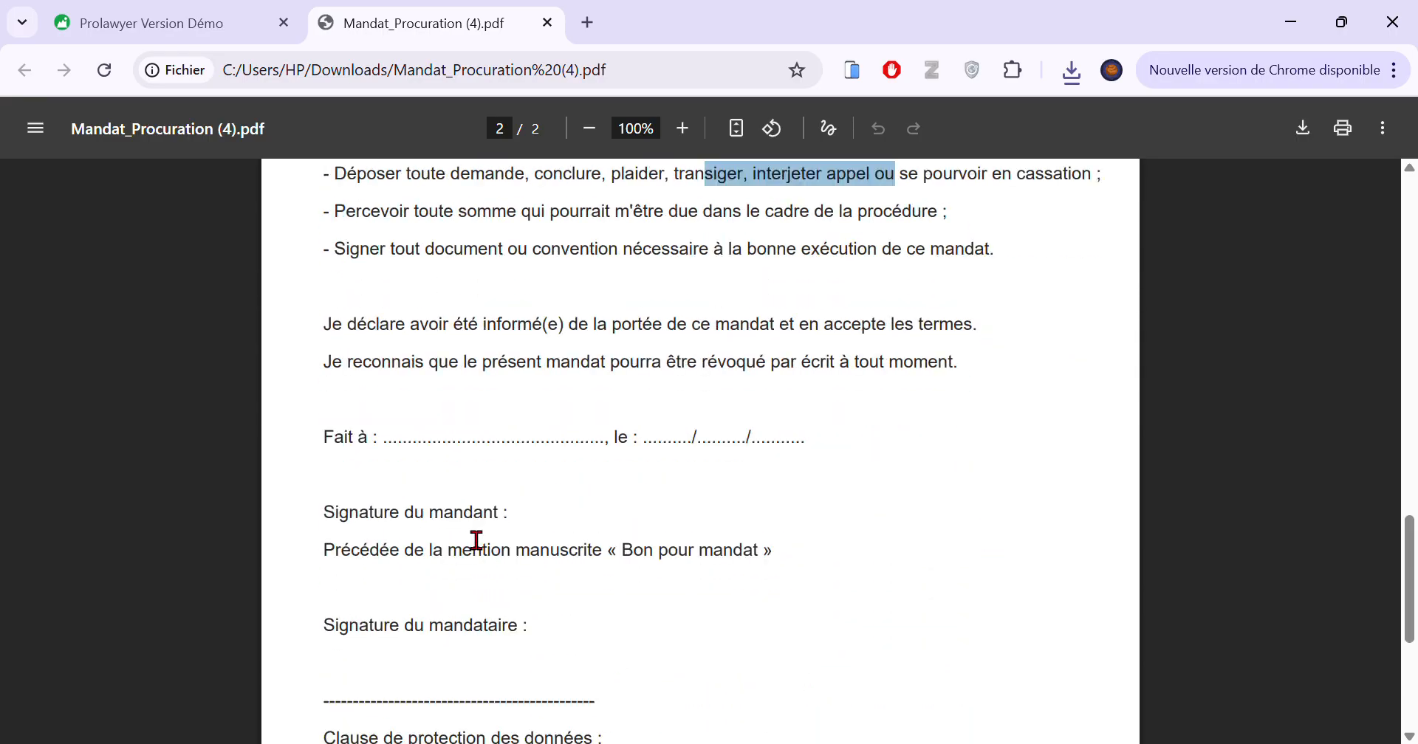
drag(344, 461, 646, 446)
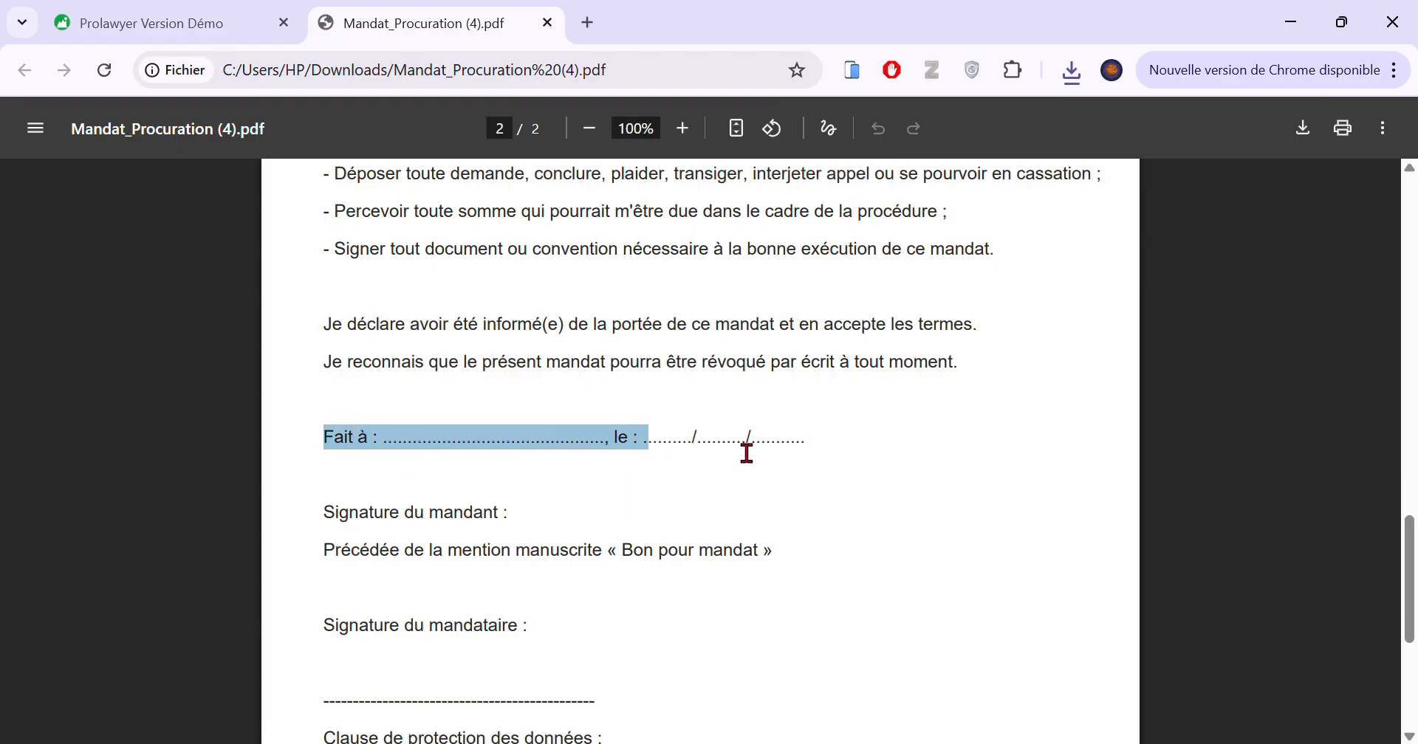
drag(747, 453, 805, 445)
drag(340, 517, 508, 513)
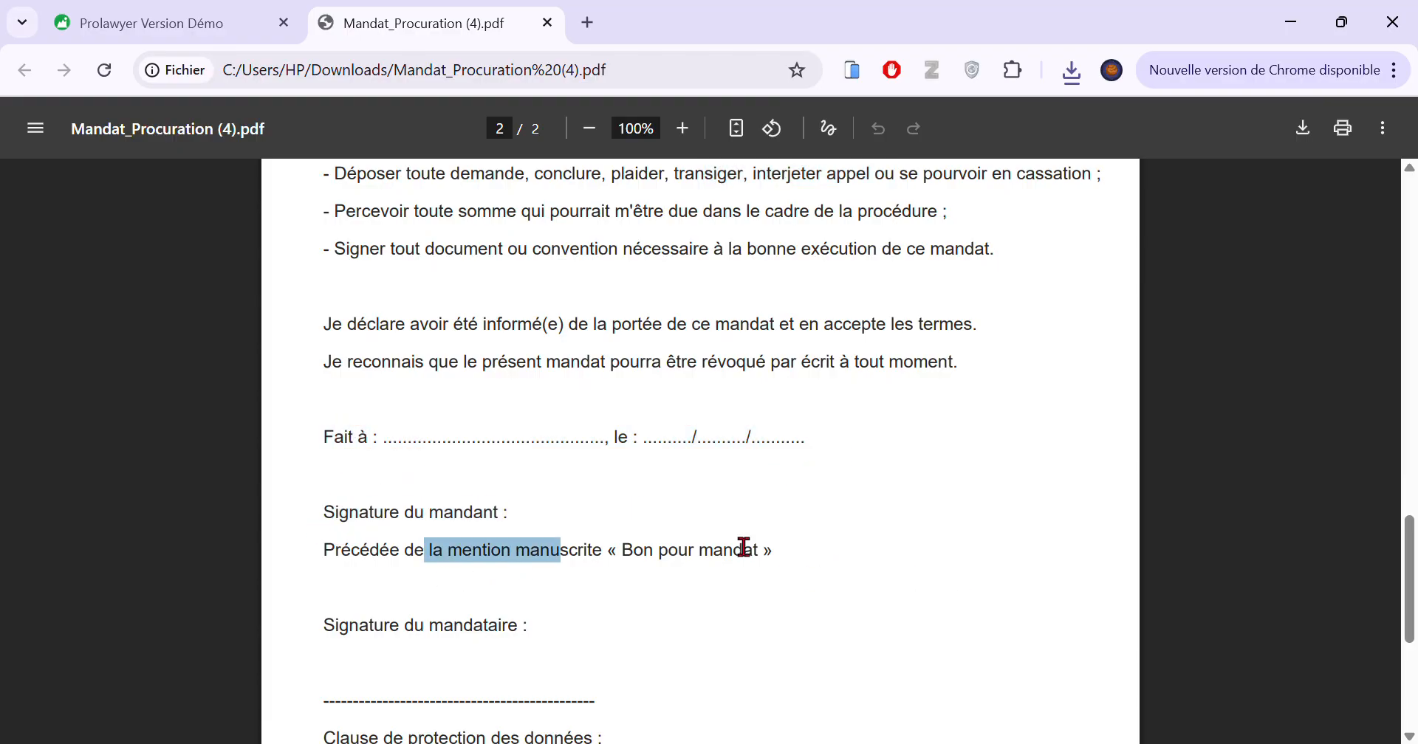
scroll(674, 505, down, 3)
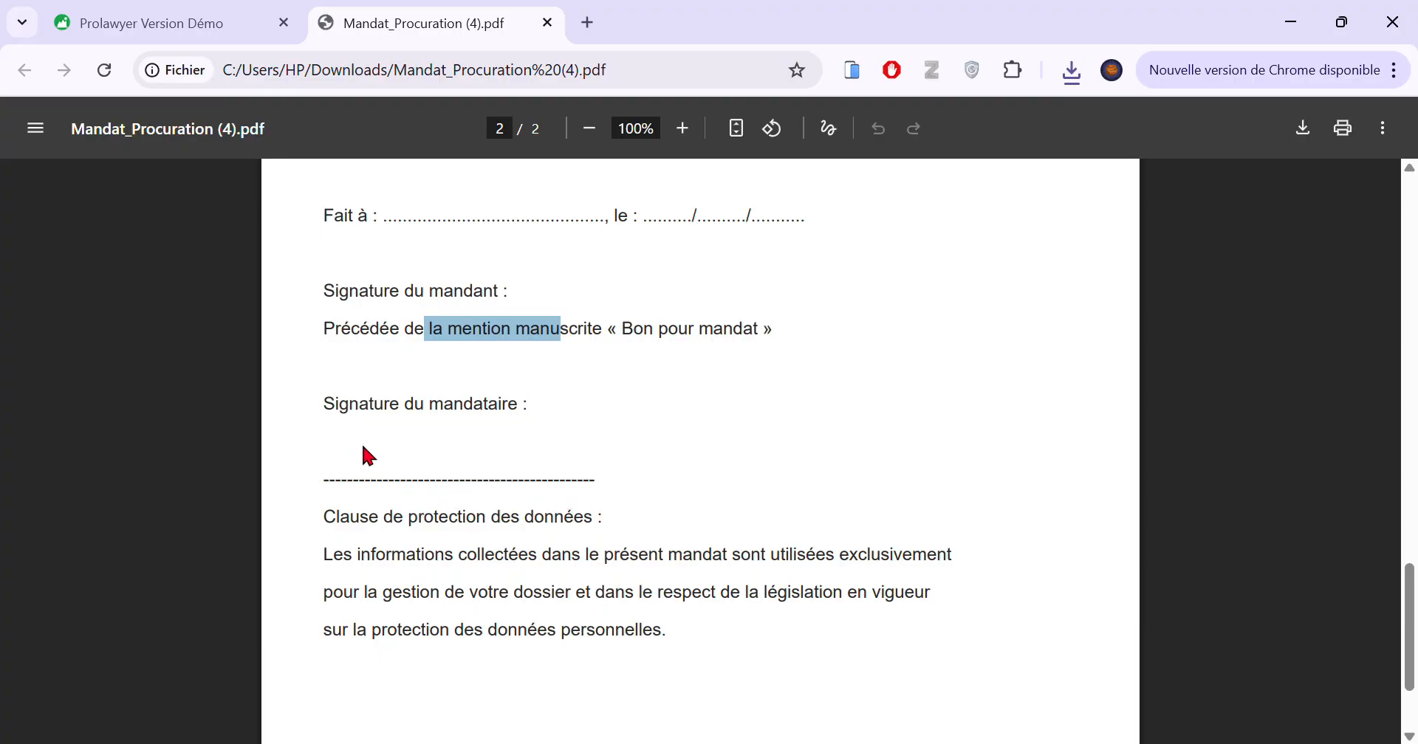
scroll(527, 539, down, 2)
Return to the mandate's letterhead on the first page and close the PDF.
scroll(538, 541, up, 9)
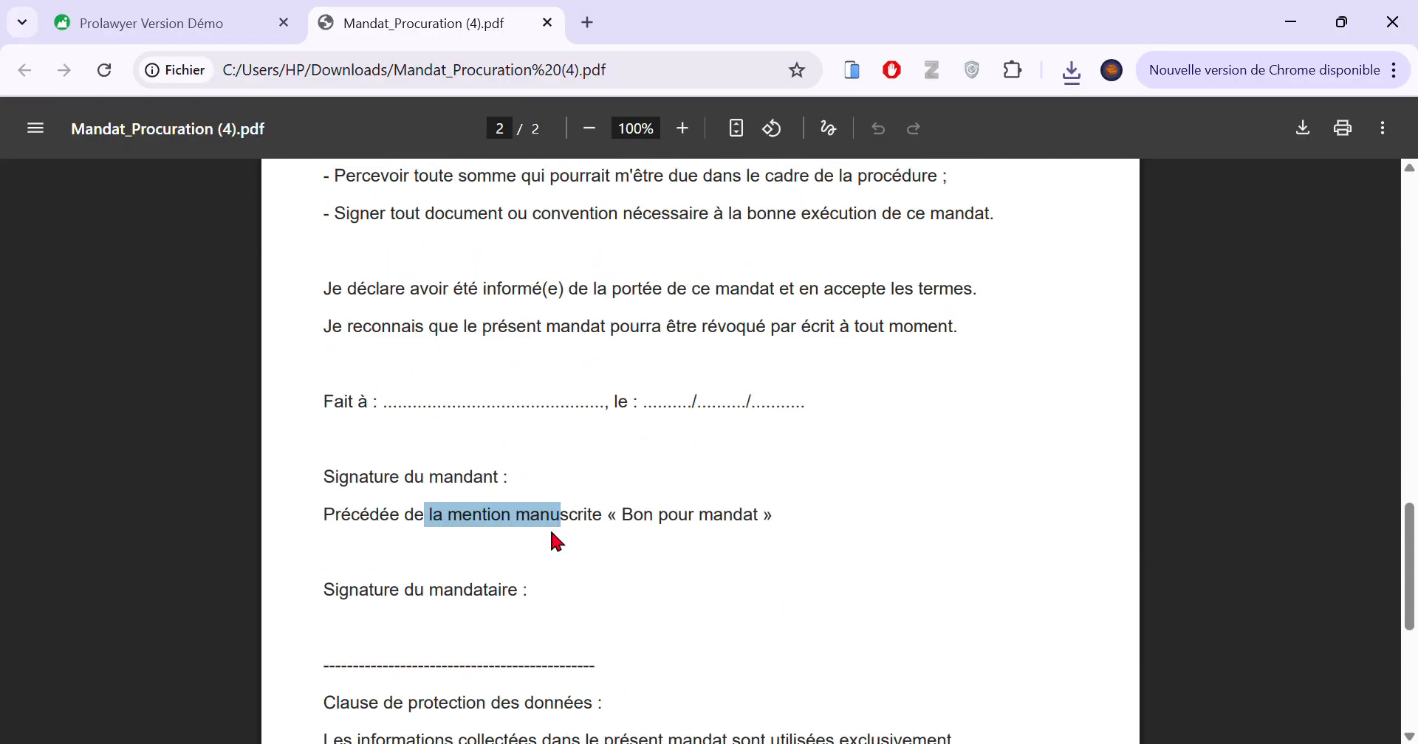
scroll(571, 546, up, 12)
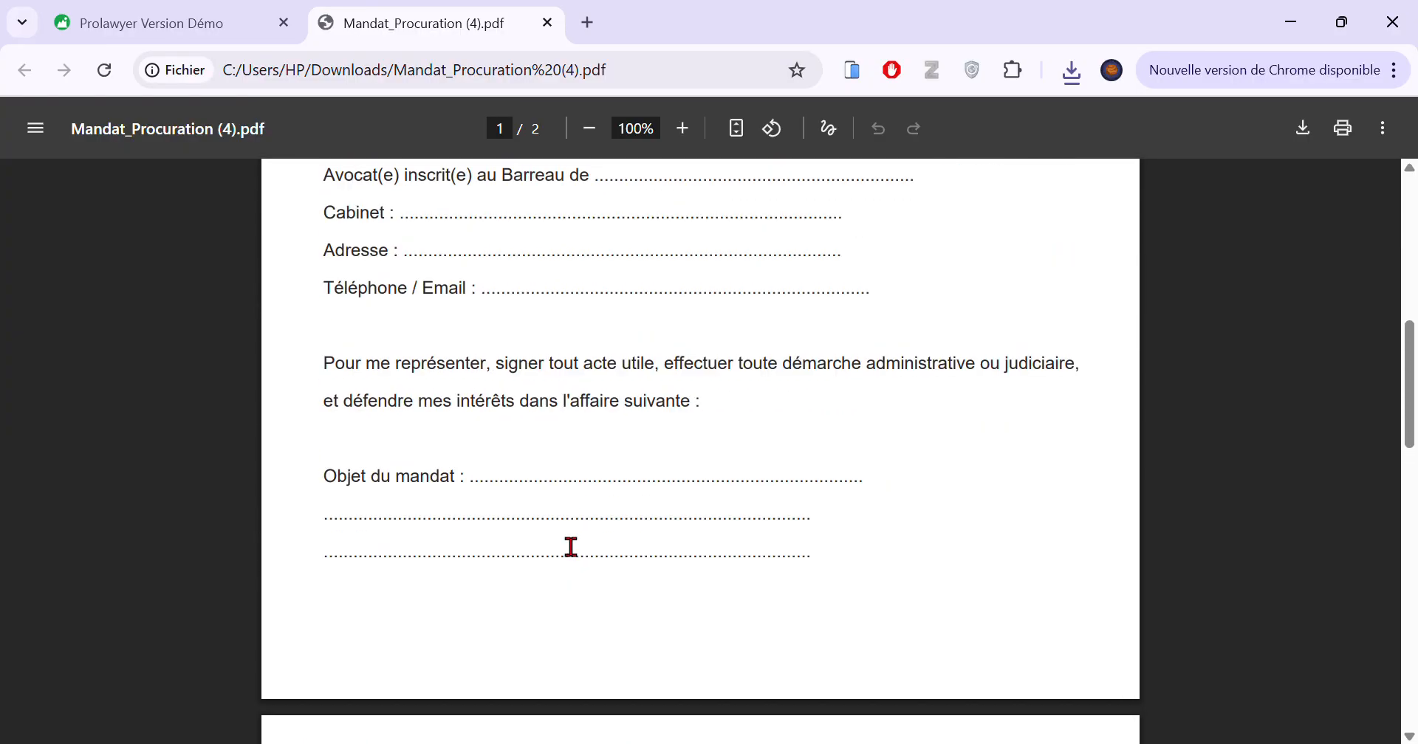
scroll(571, 546, up, 3)
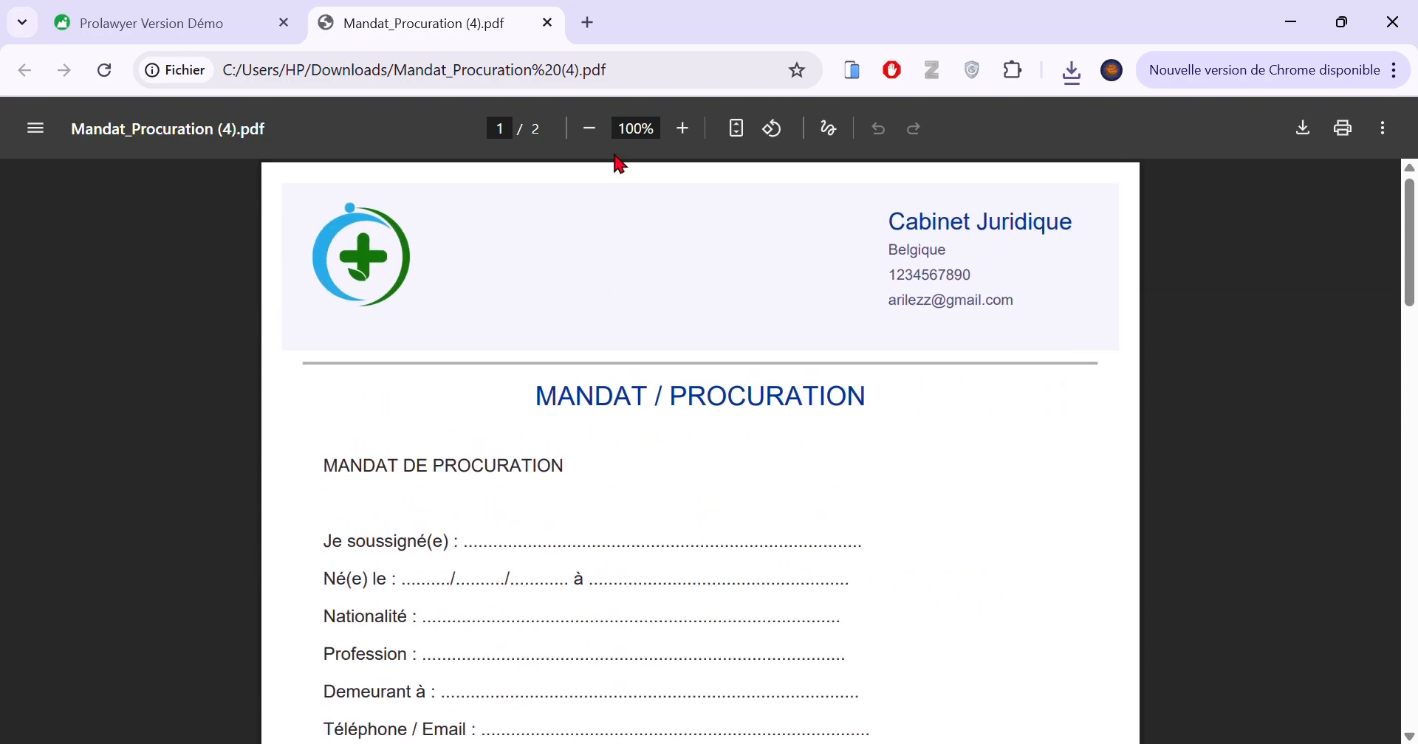
click(548, 23)
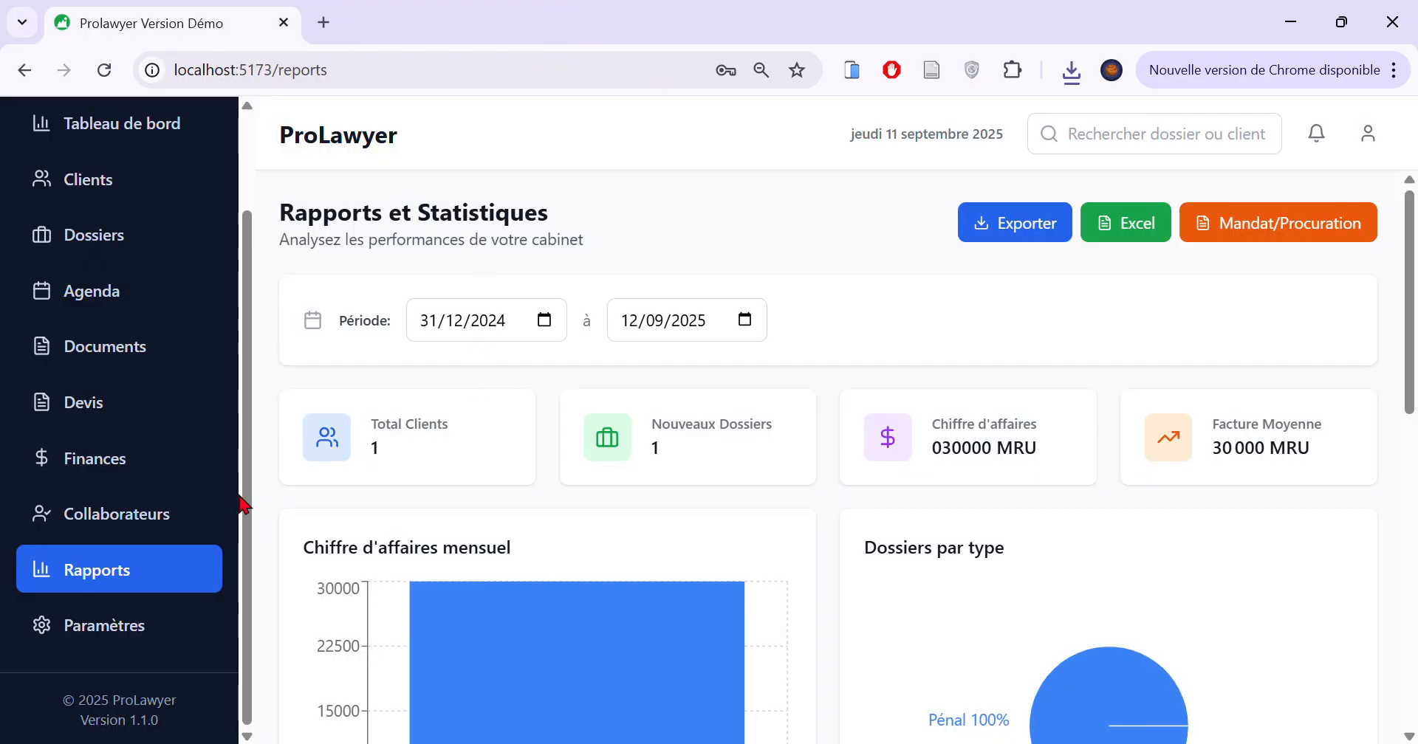
Open the Paramètres page and review the firm details, language, default currency and automatic numbering settings.
click(150, 633)
scroll(456, 429, down, 3)
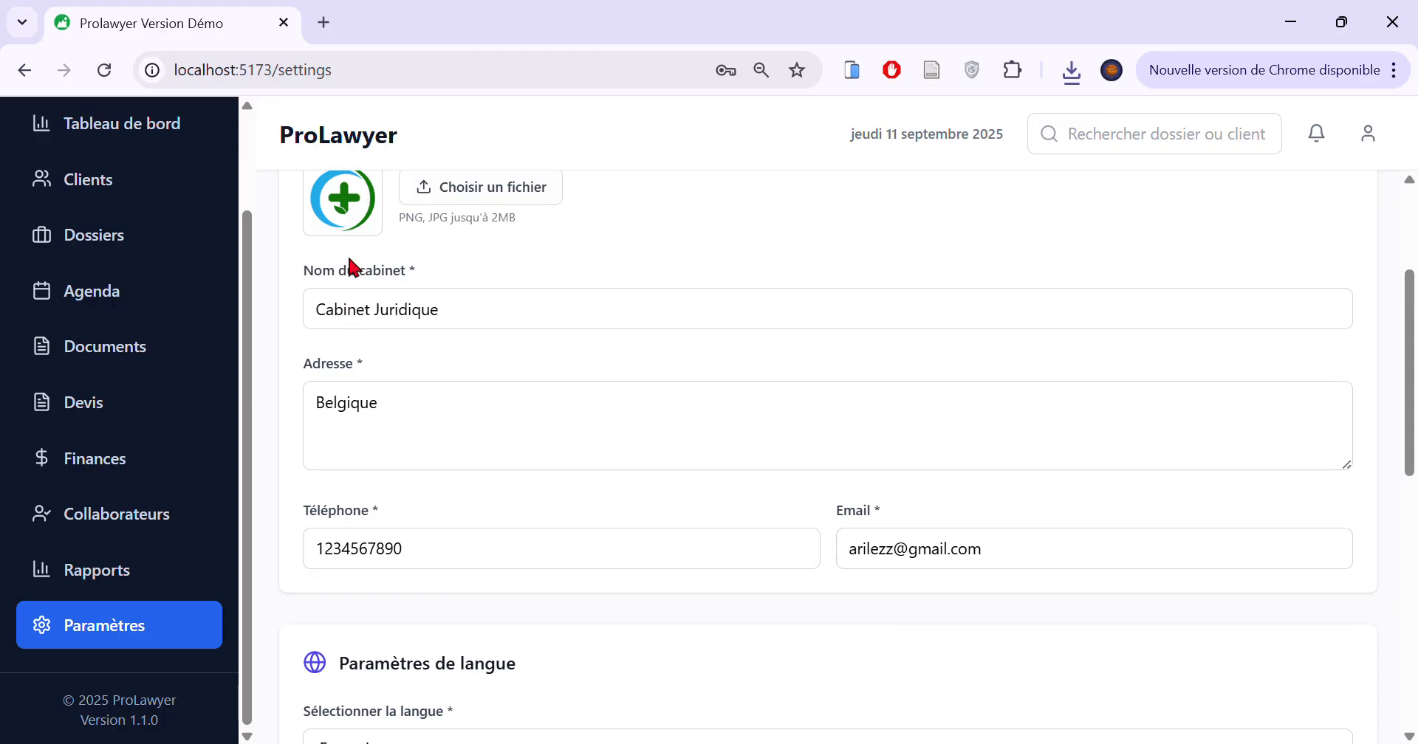
scroll(434, 503, down, 8)
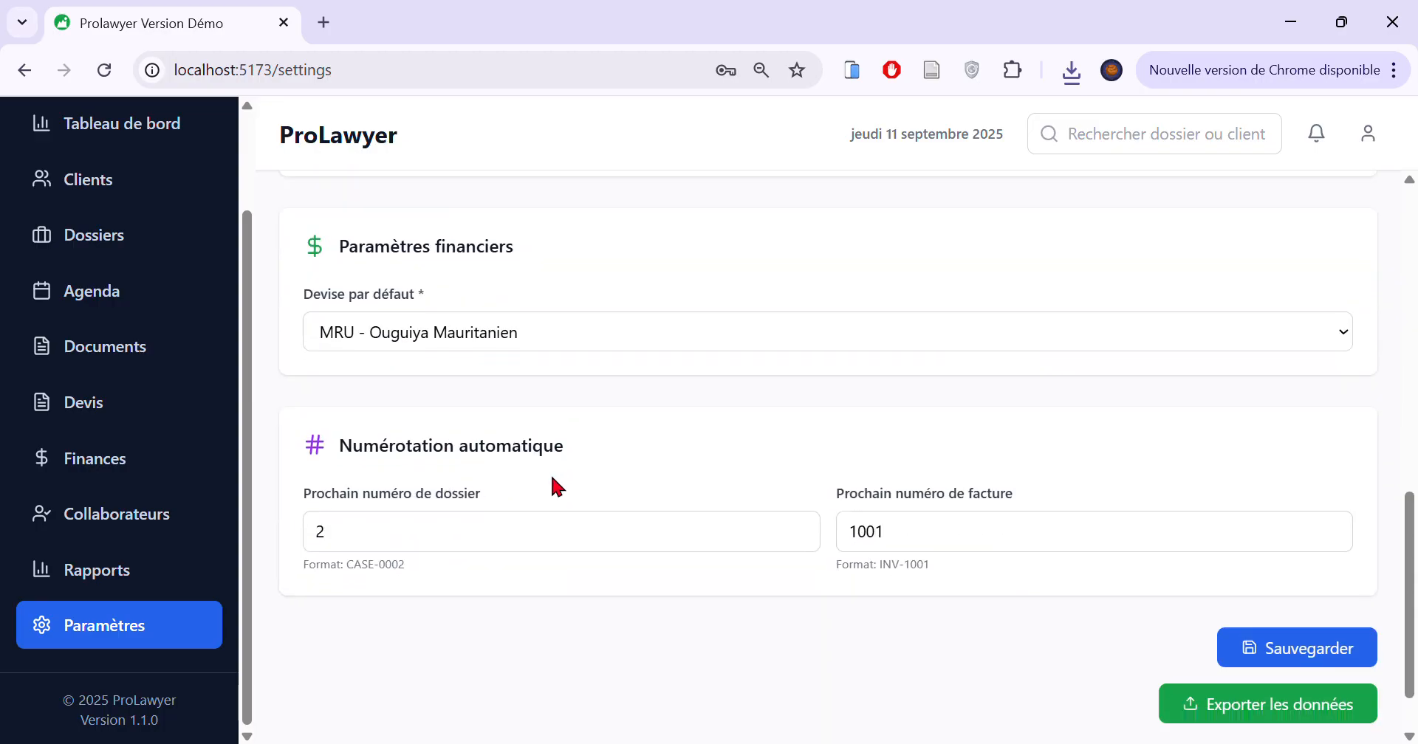
scroll(277, 421, up, 5)
Revisit the Rapports, Collaborateurs, Finances and Devis pages in turn.
click(155, 570)
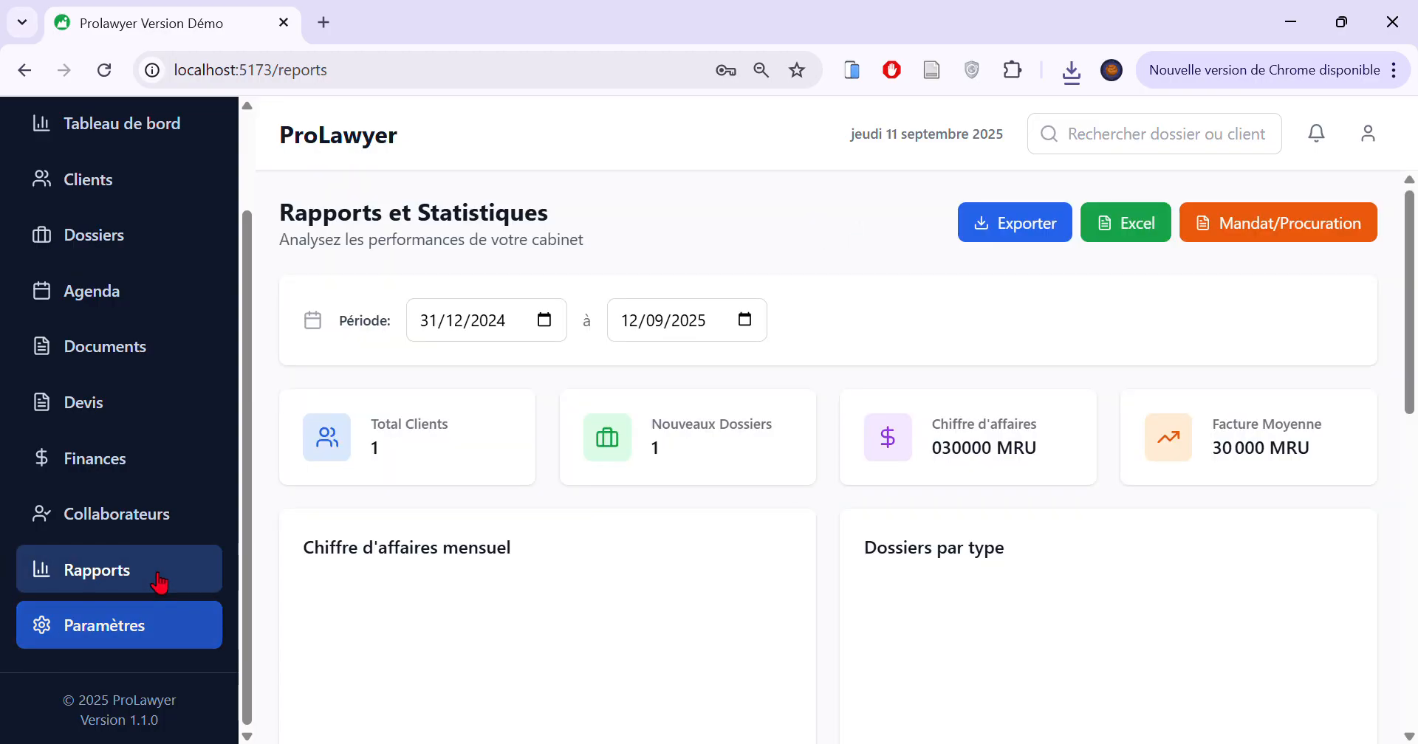
click(158, 516)
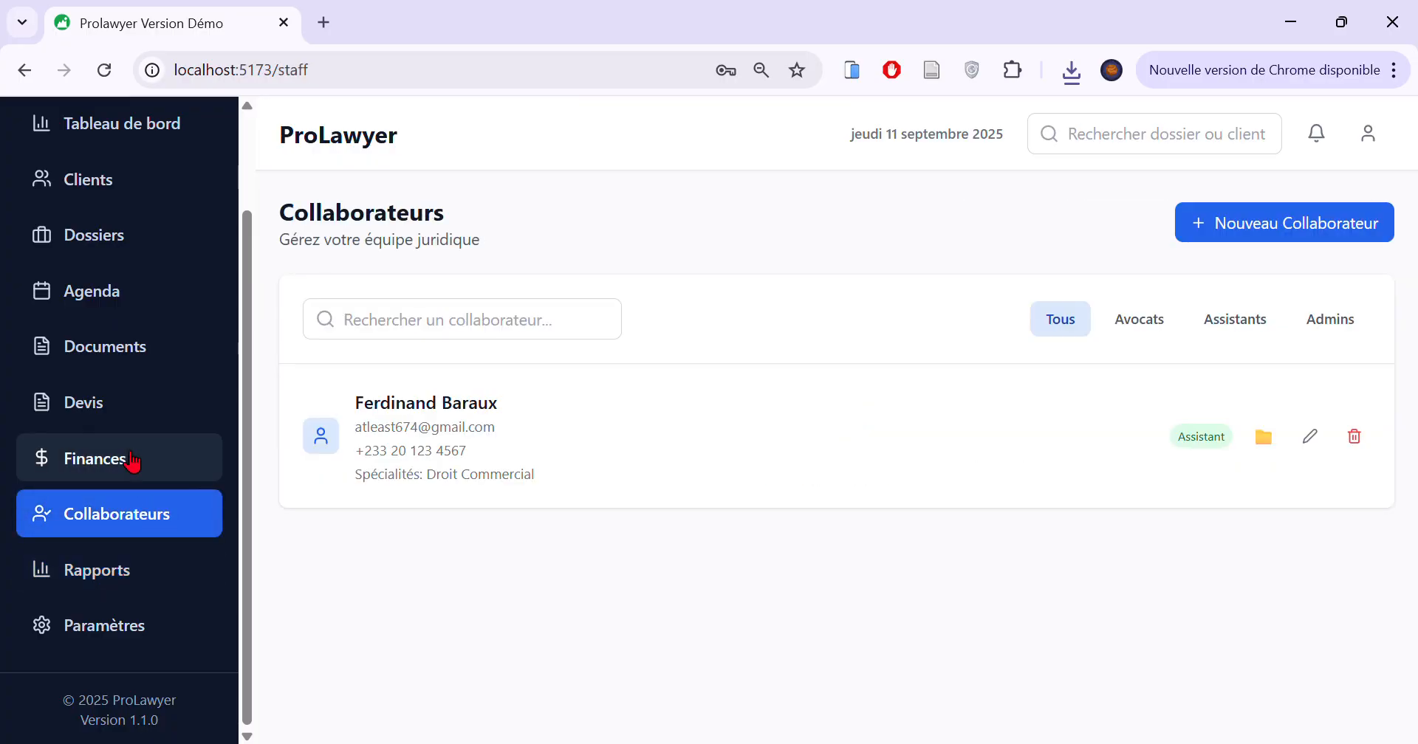
click(133, 461)
click(158, 395)
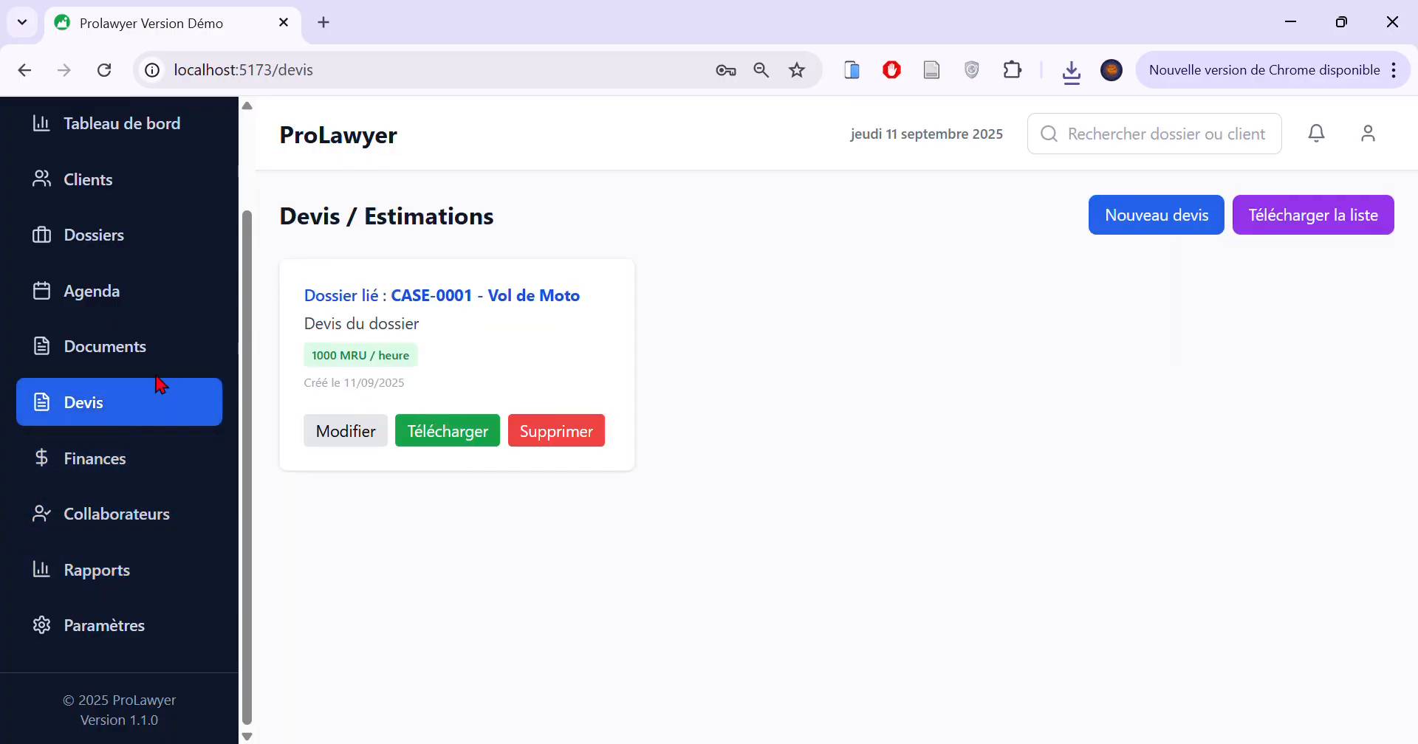